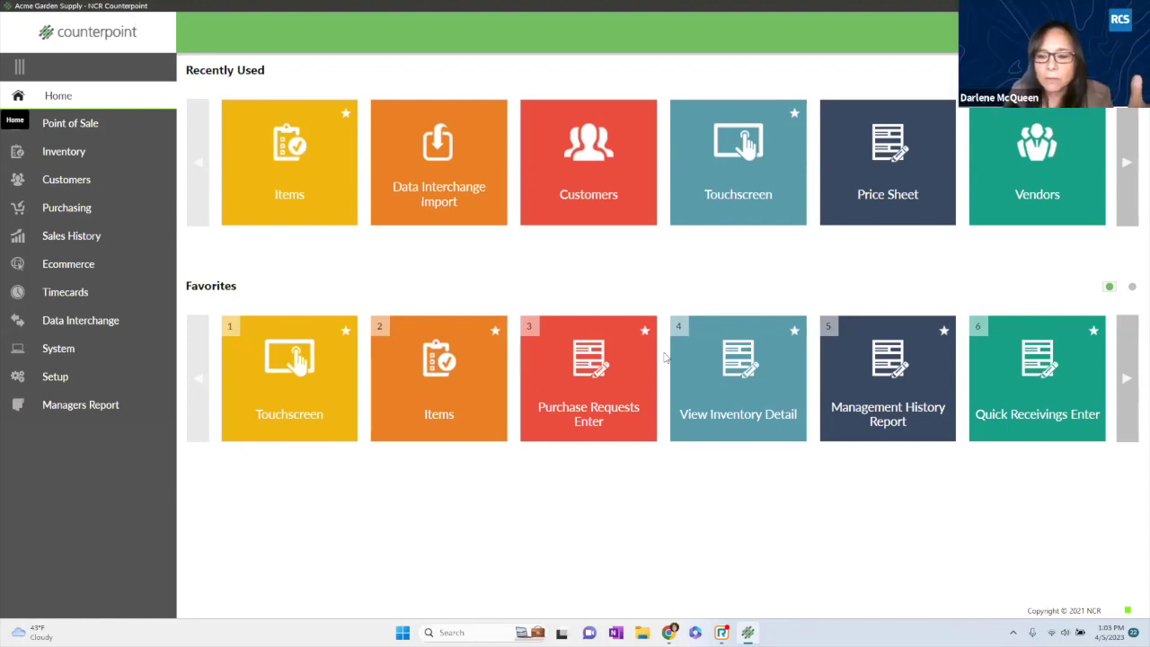
Open touchscreen ticket entry and bring up the item lookup list.
click(287, 382)
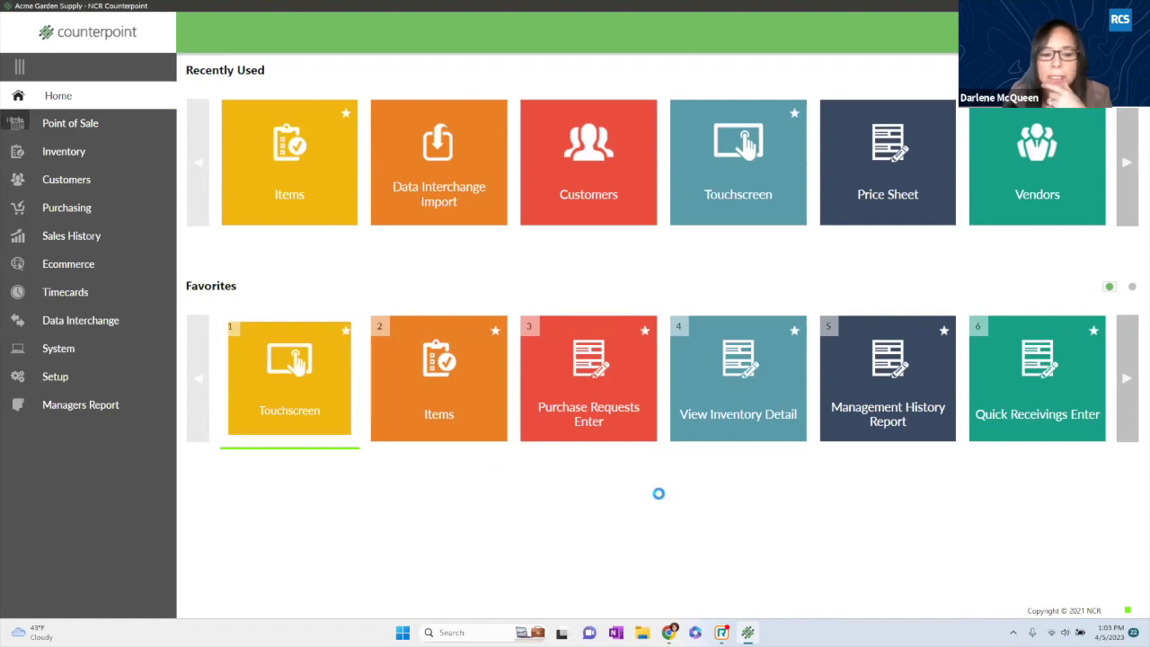
click(490, 393)
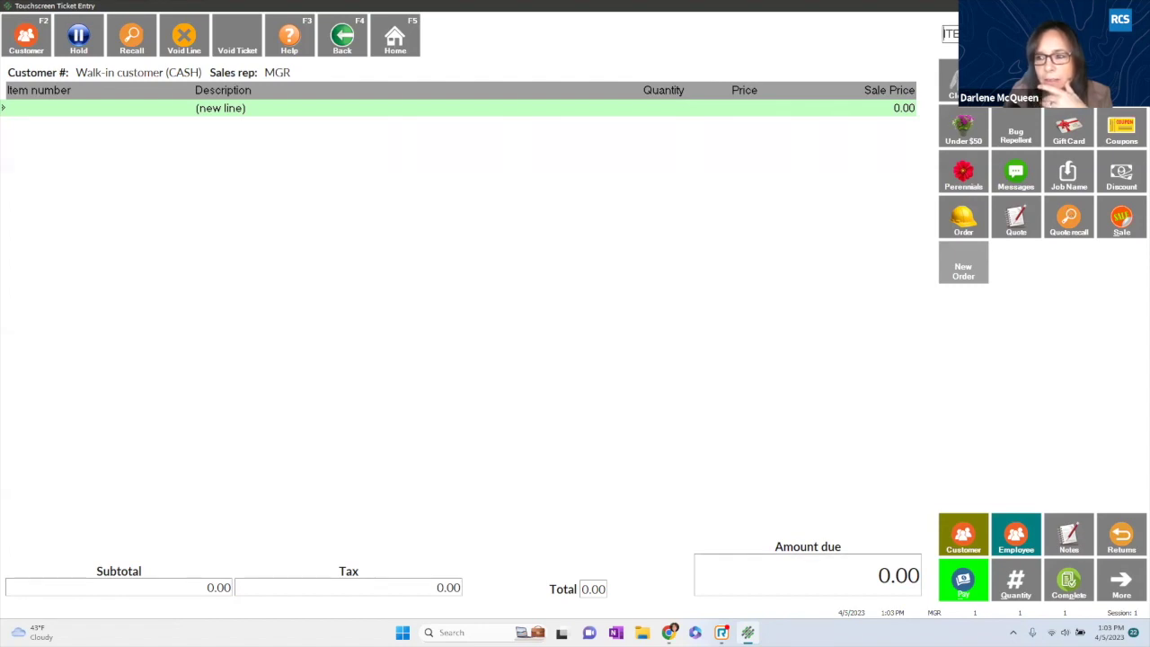
click(1123, 34)
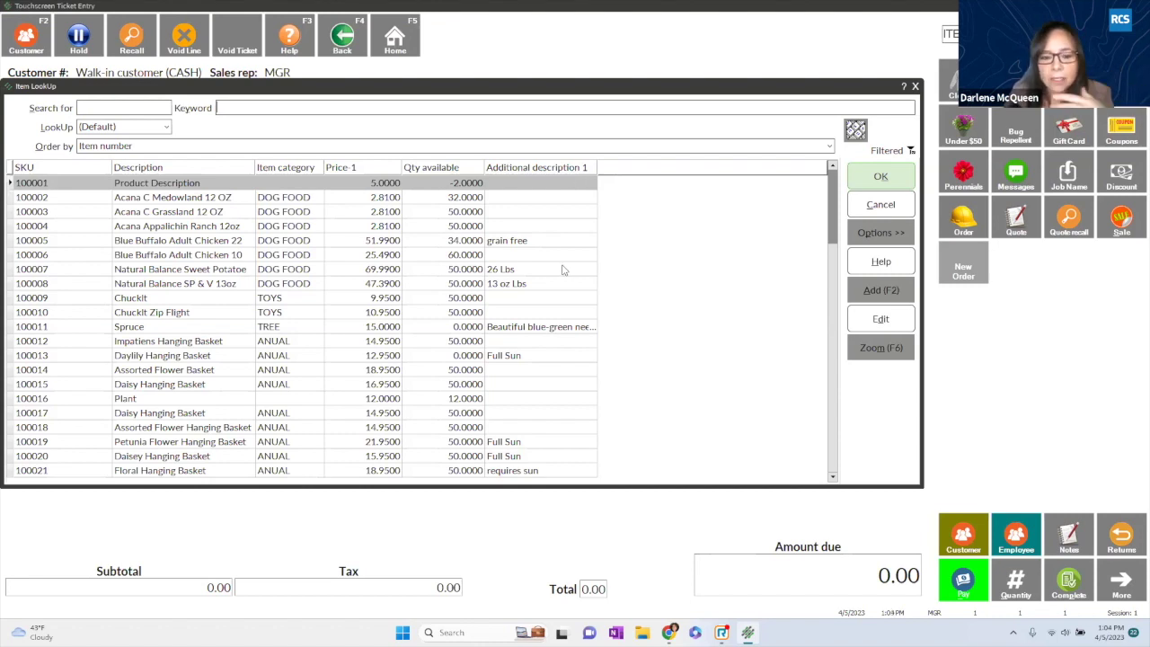
Open the Column designer for the item lookup and add Additional description 3 to the visible columns.
right_click(586, 174)
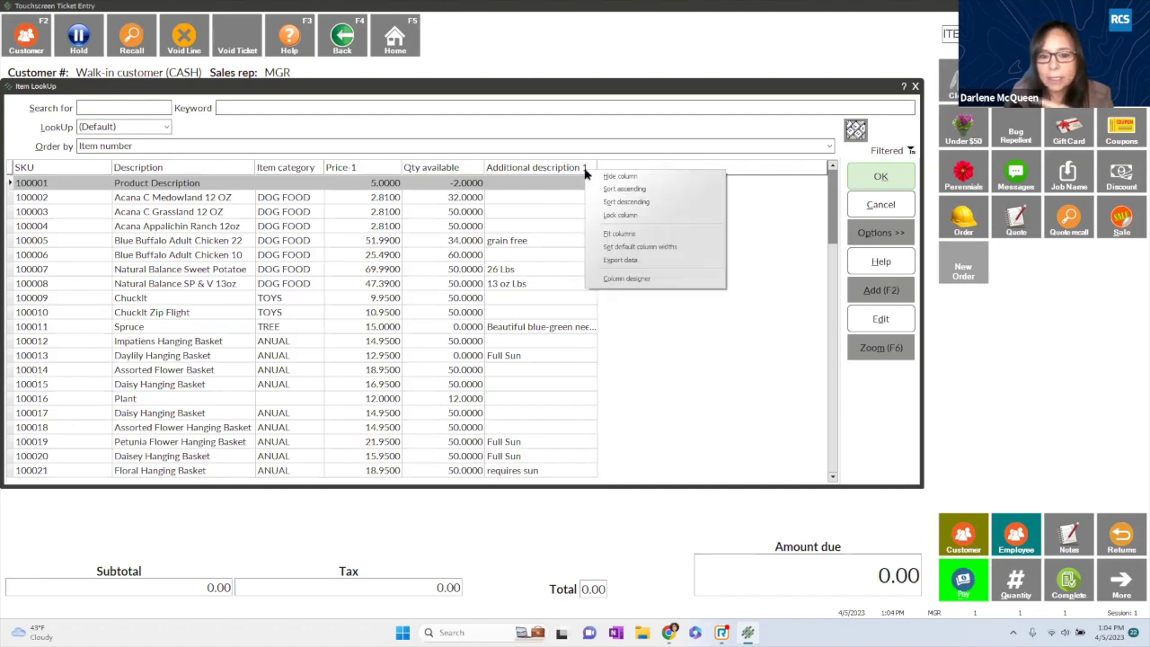
click(643, 280)
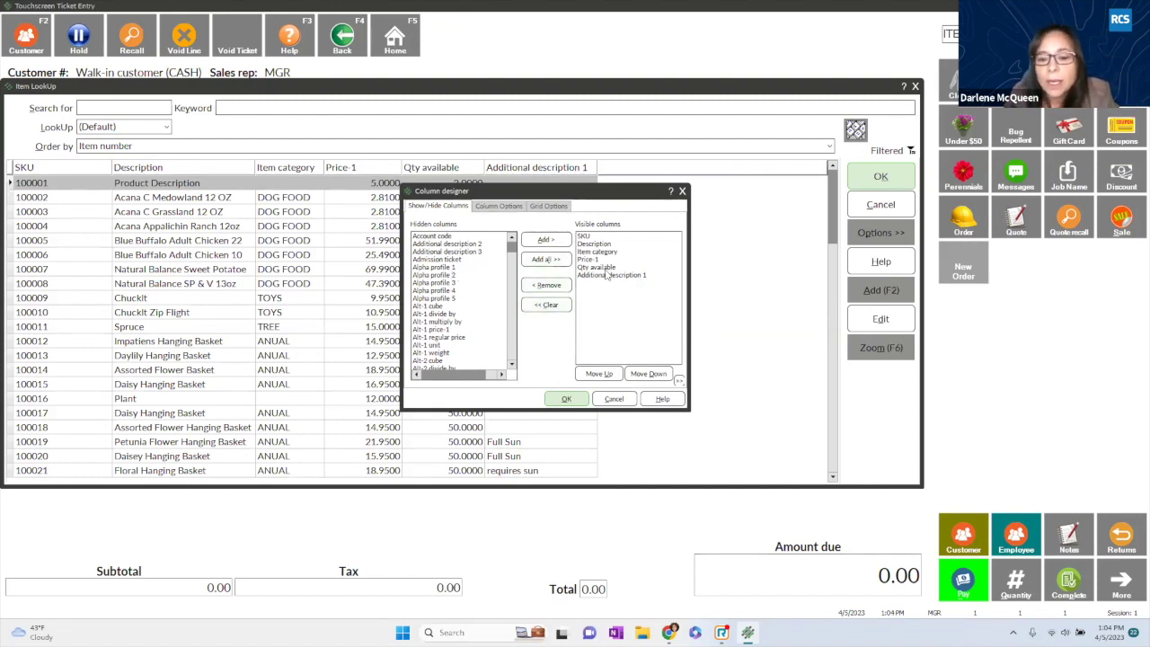
click(469, 253)
click(545, 240)
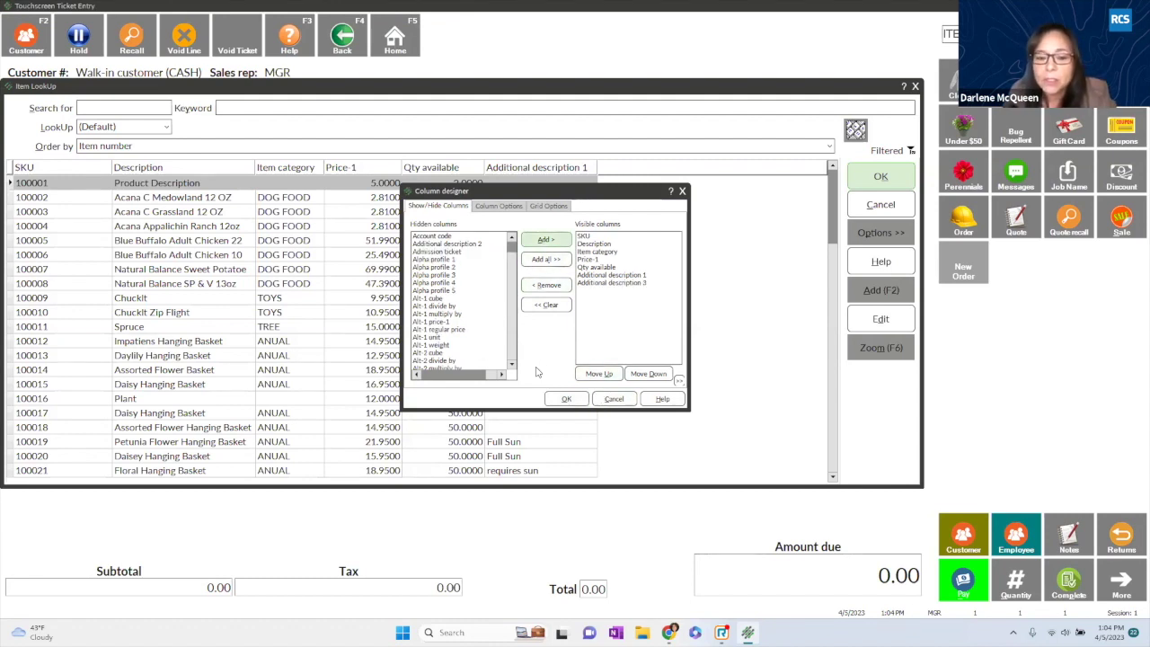
Add the Season column to the visible columns and apply the new column layout.
click(441, 287)
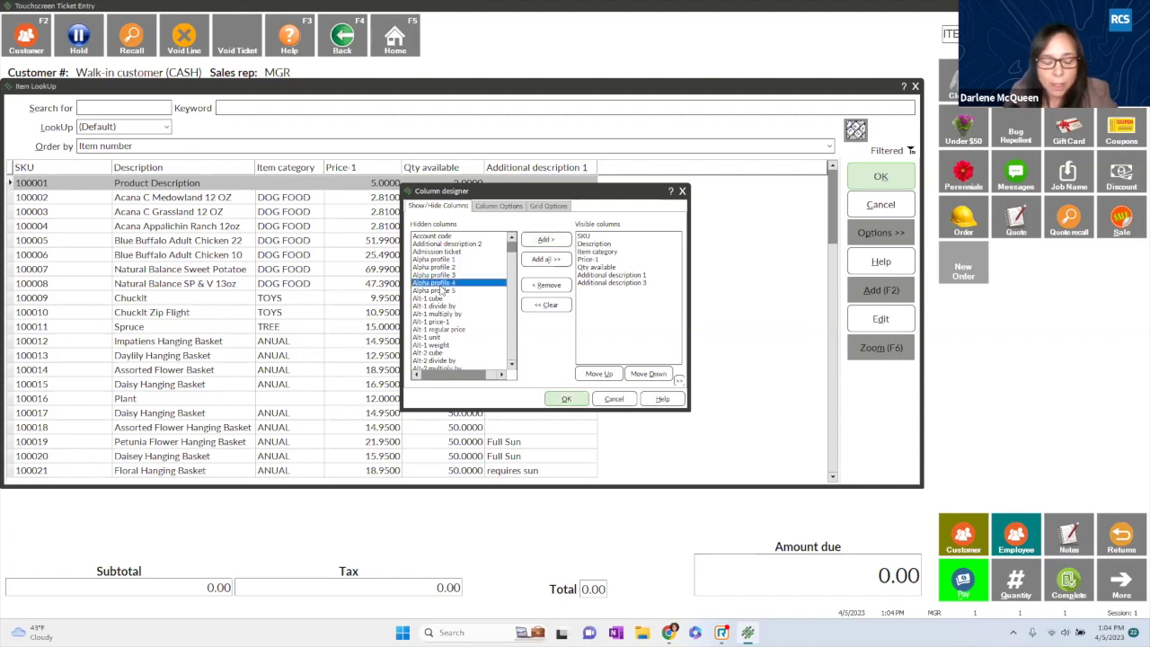
key(s)
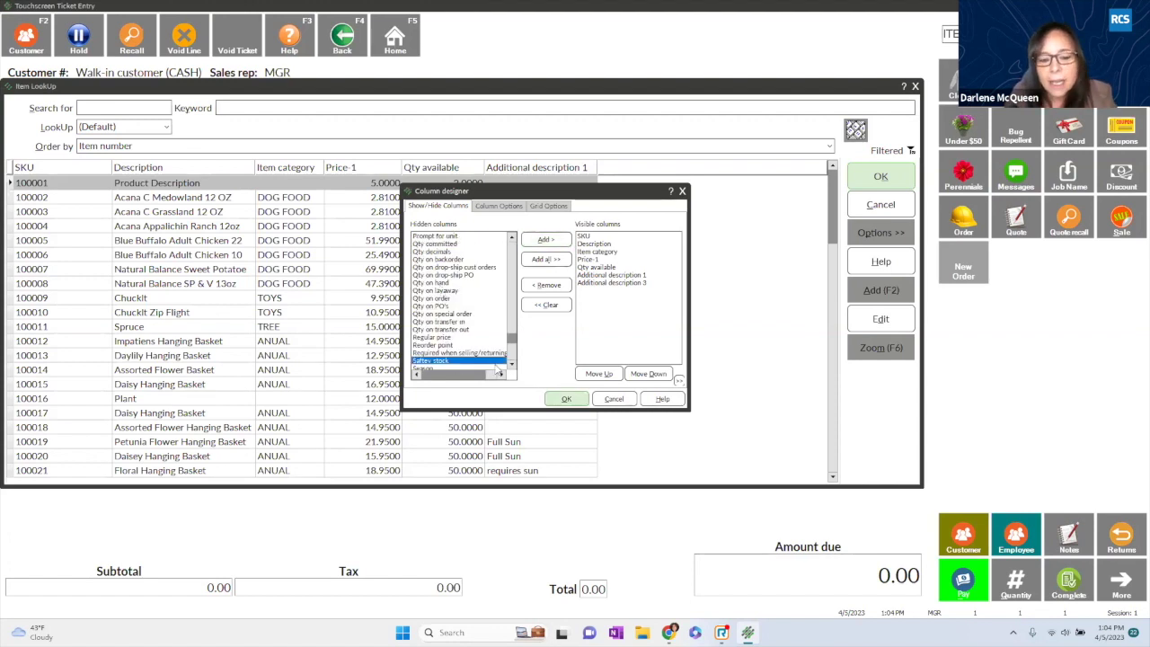
click(512, 365)
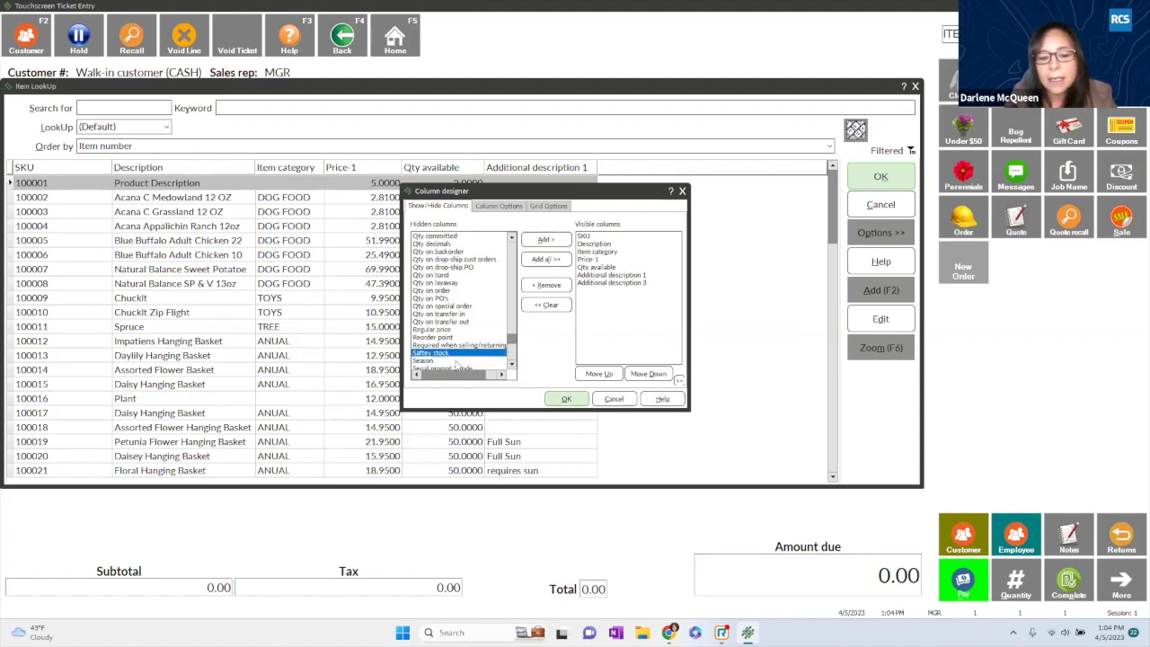
click(432, 361)
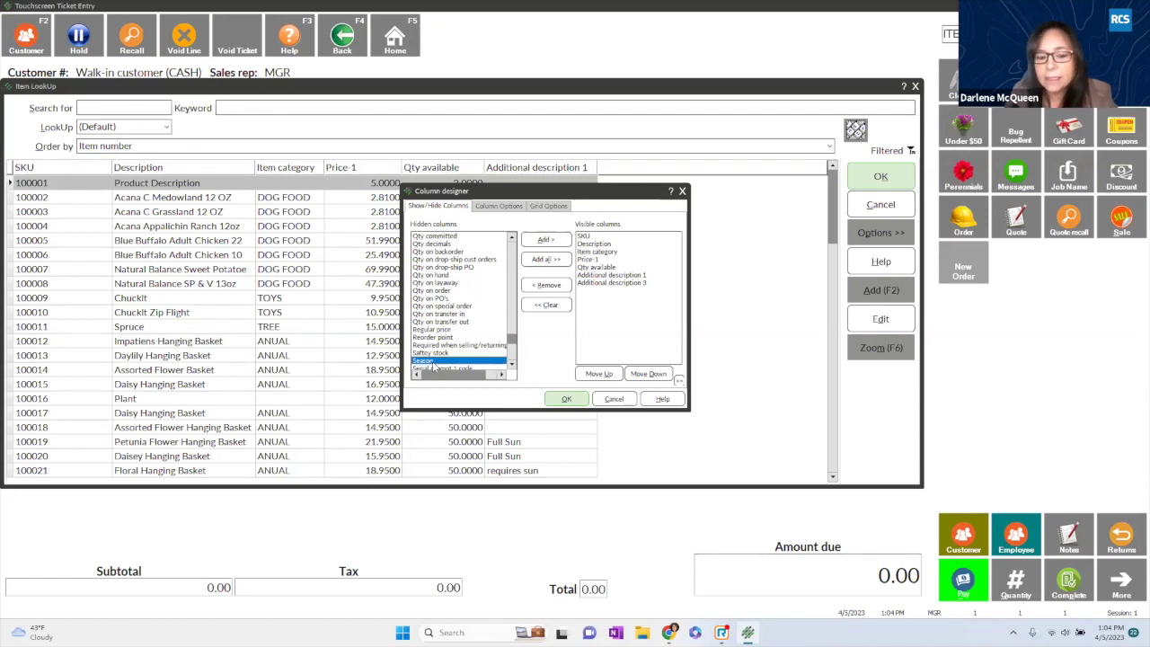
click(545, 243)
click(567, 399)
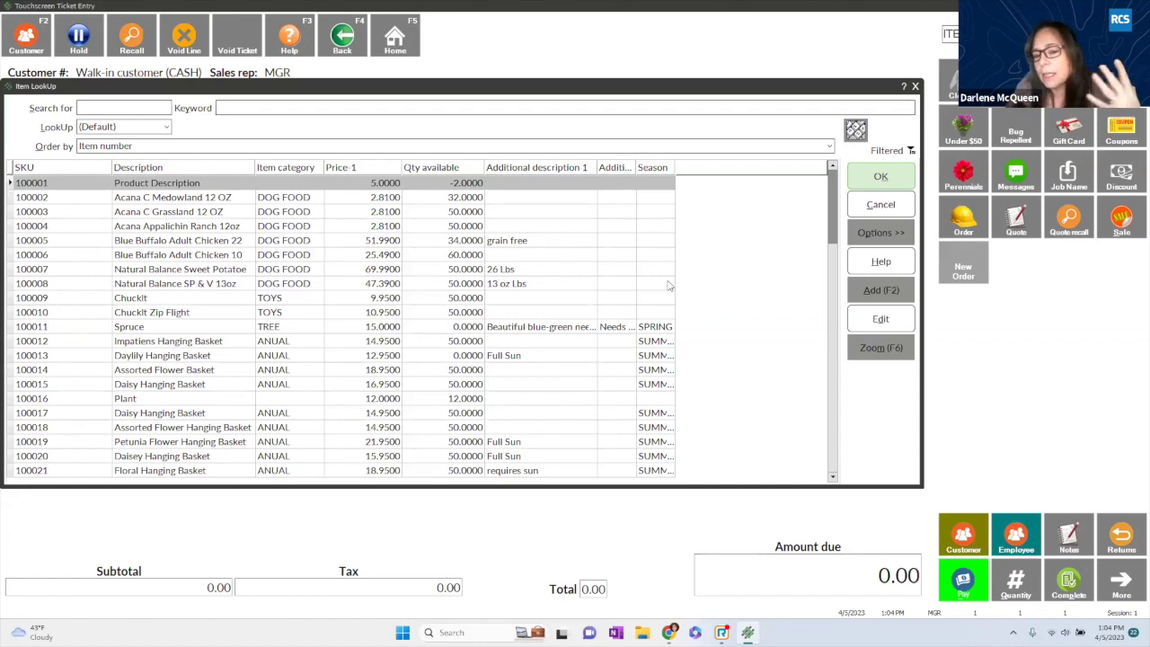
Widen the Season column in the item lookup so its values fit.
right_click(663, 174)
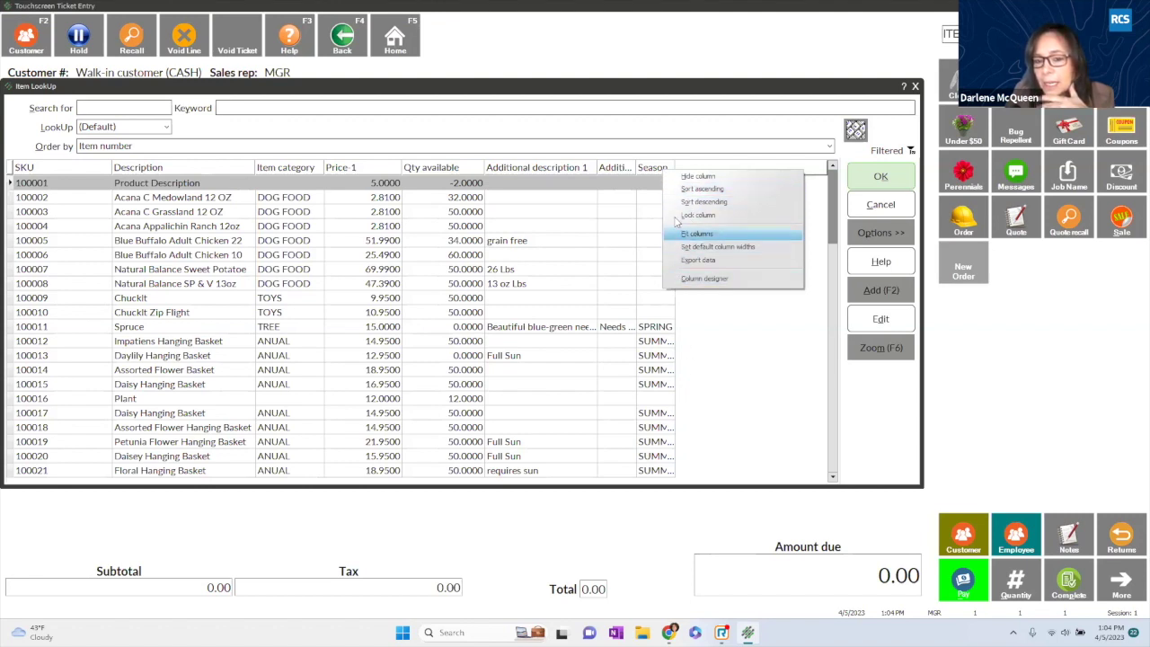
click(670, 174)
drag(672, 168, 701, 168)
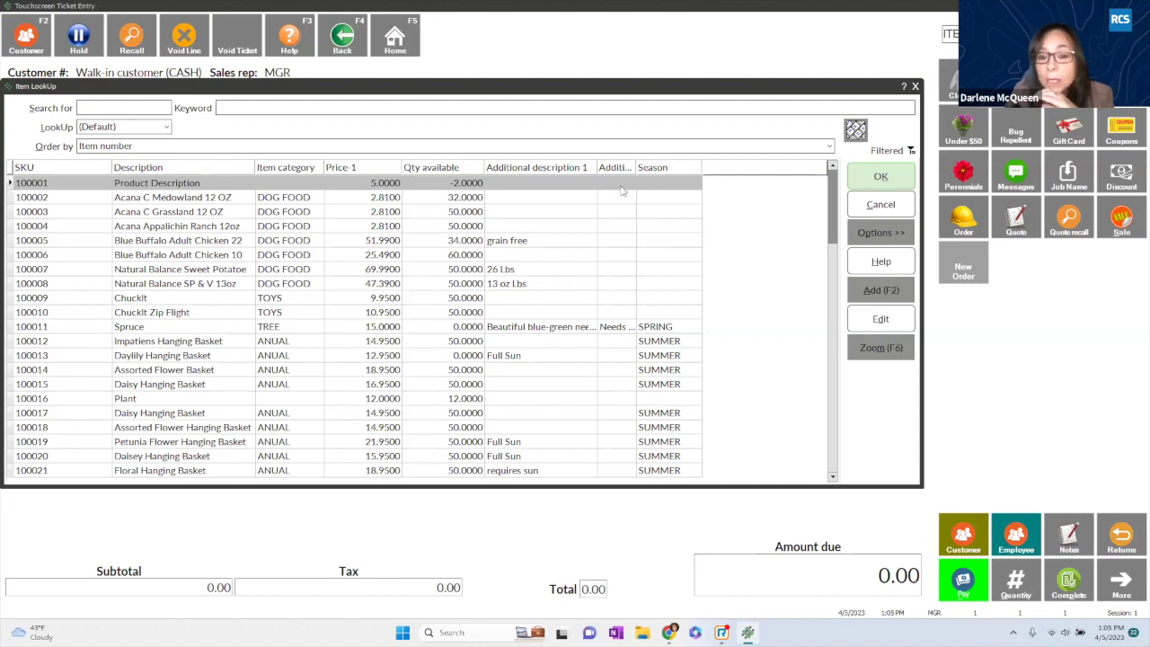
Change the column title of Item category to SKU in the Column designer's column options.
right_click(665, 168)
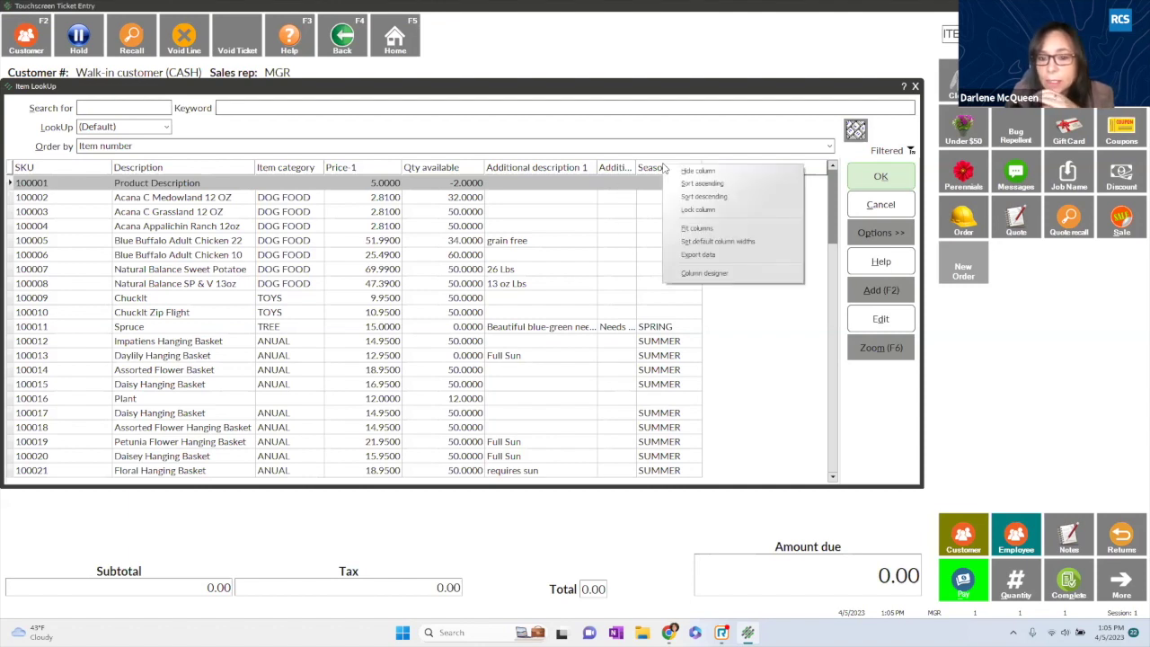
click(689, 275)
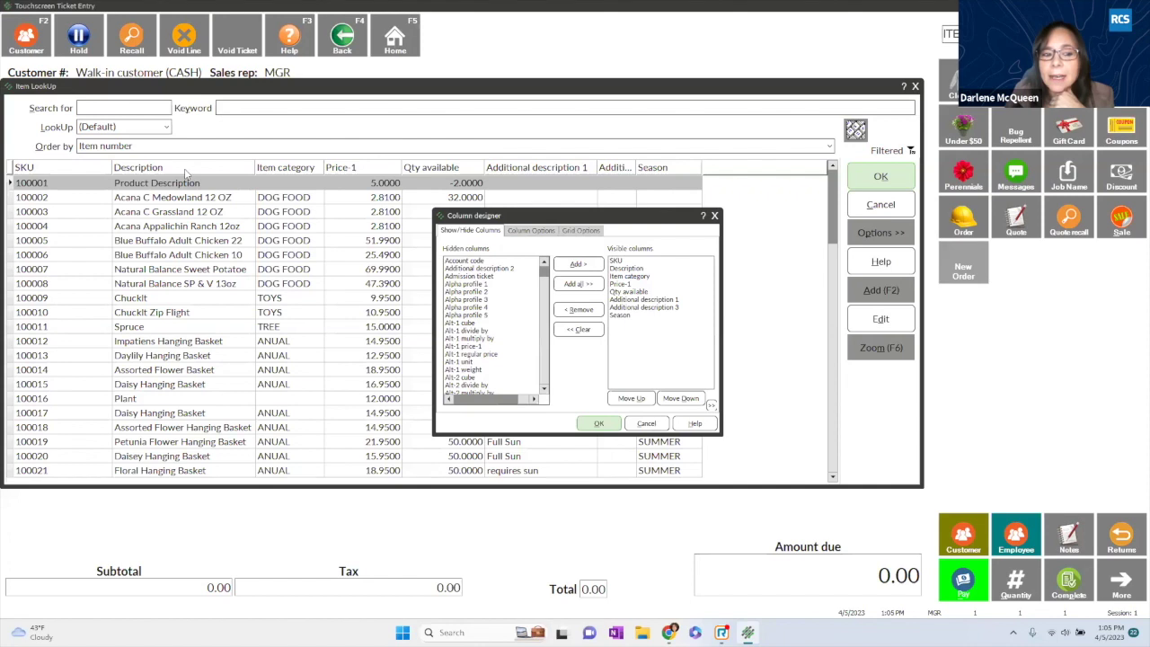
click(538, 231)
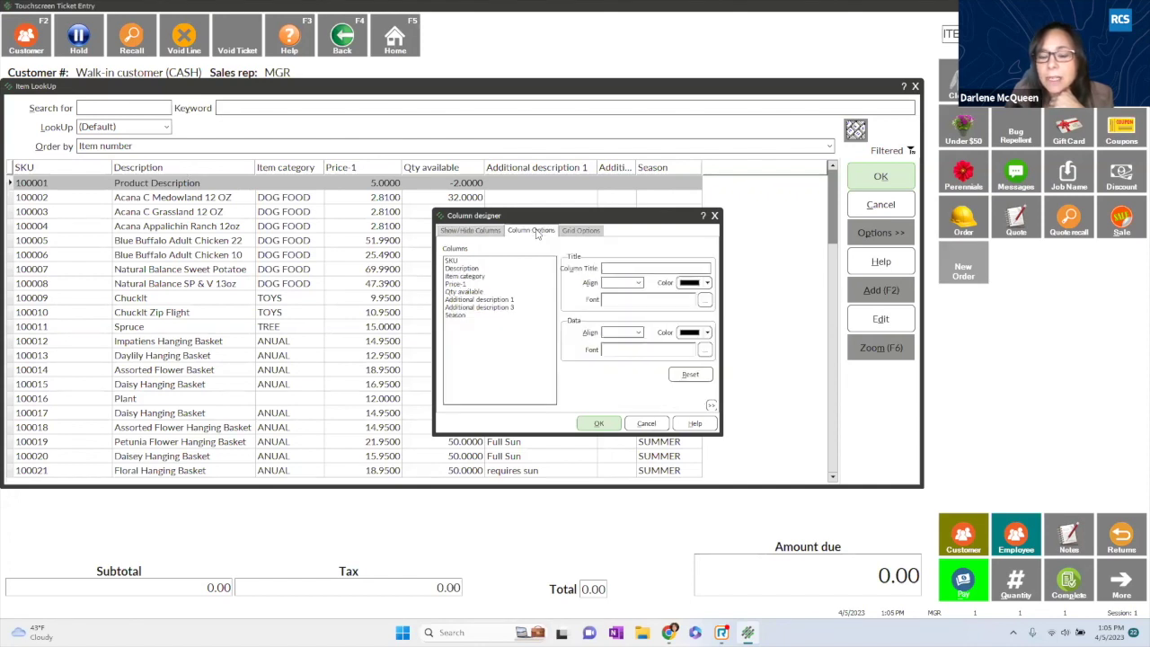
click(463, 268)
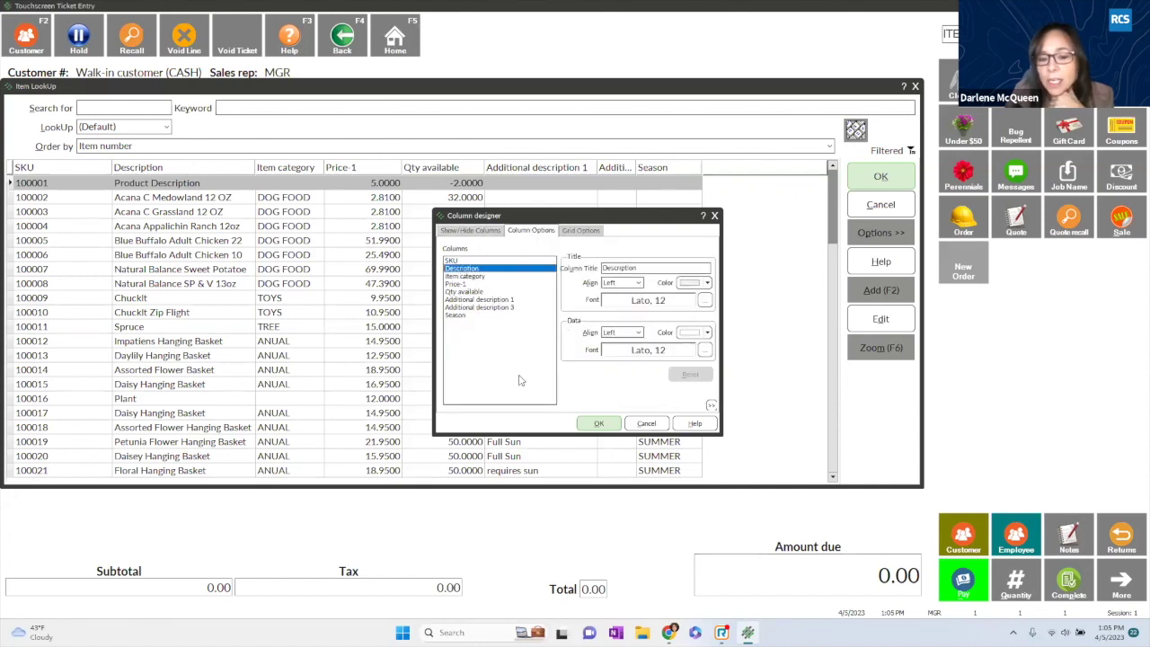
drag(637, 268, 576, 272)
click(494, 277)
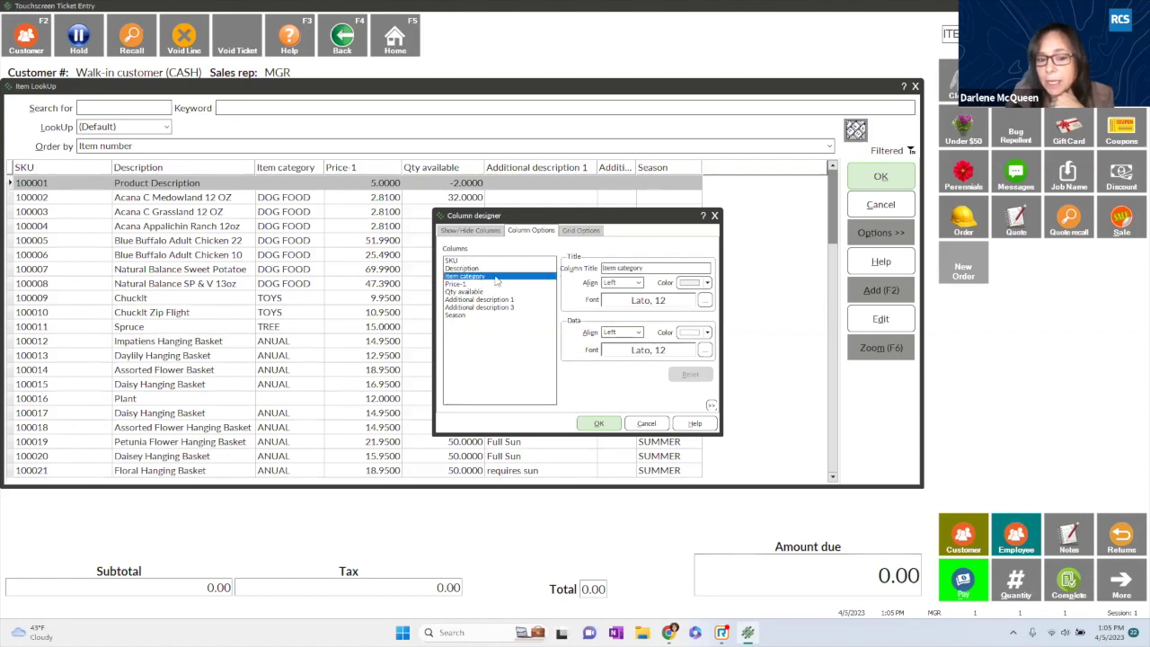
drag(652, 268, 513, 256)
text(SKU)
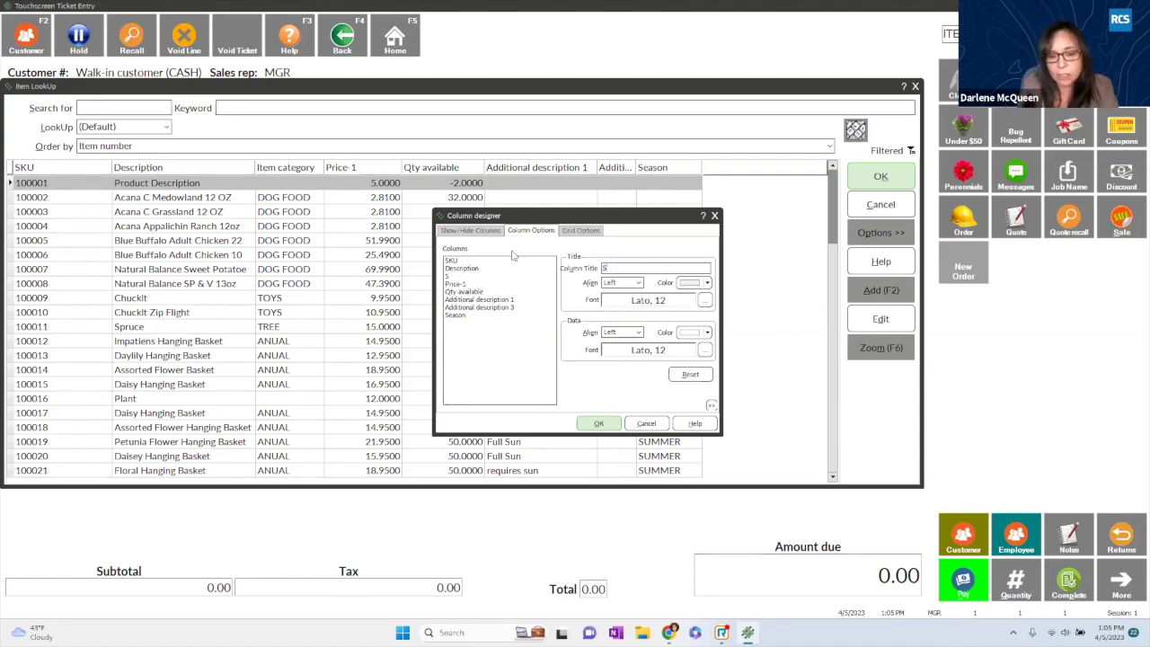
Set the title color of the Qty available column to yellow and apply the changes.
click(454, 284)
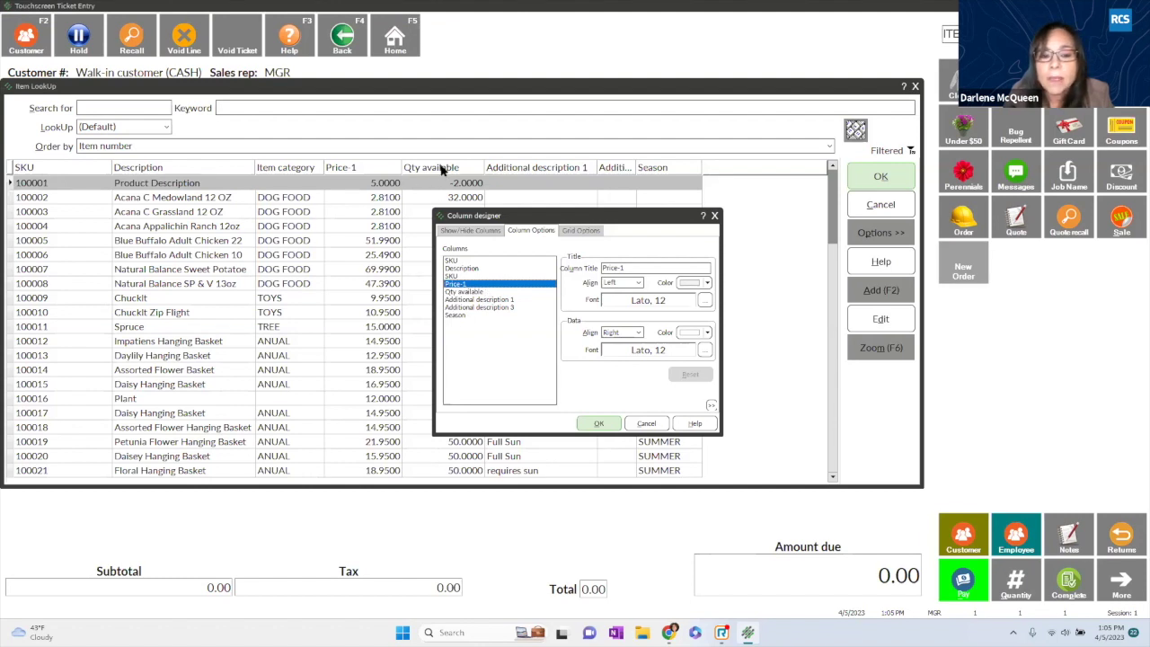
click(464, 291)
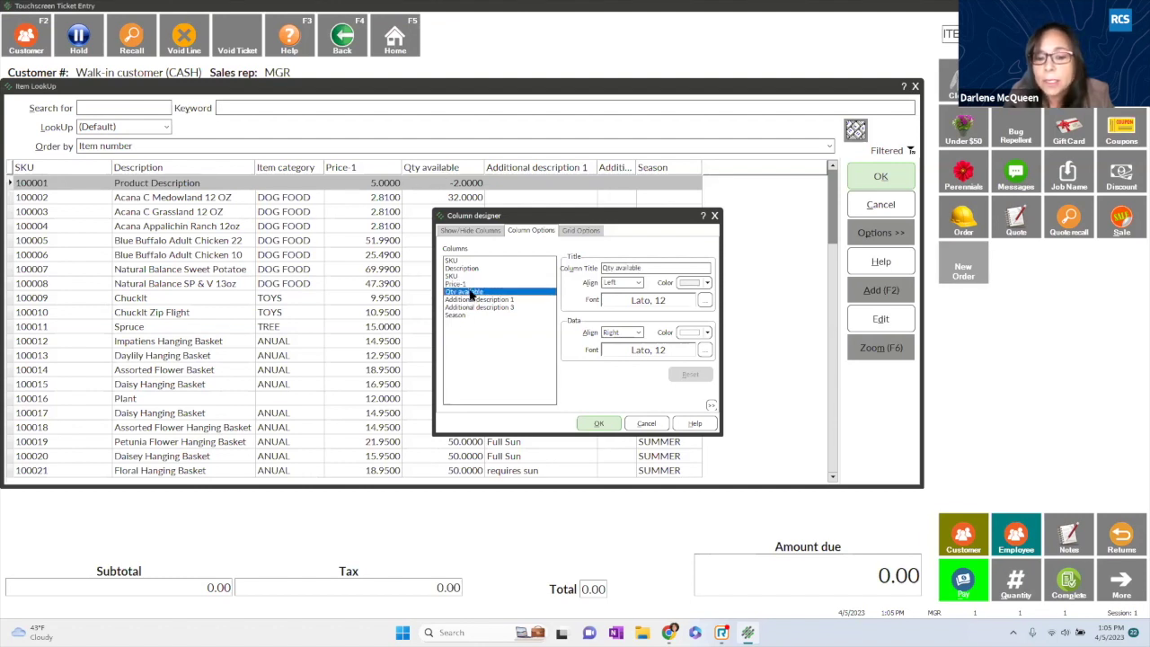
click(707, 283)
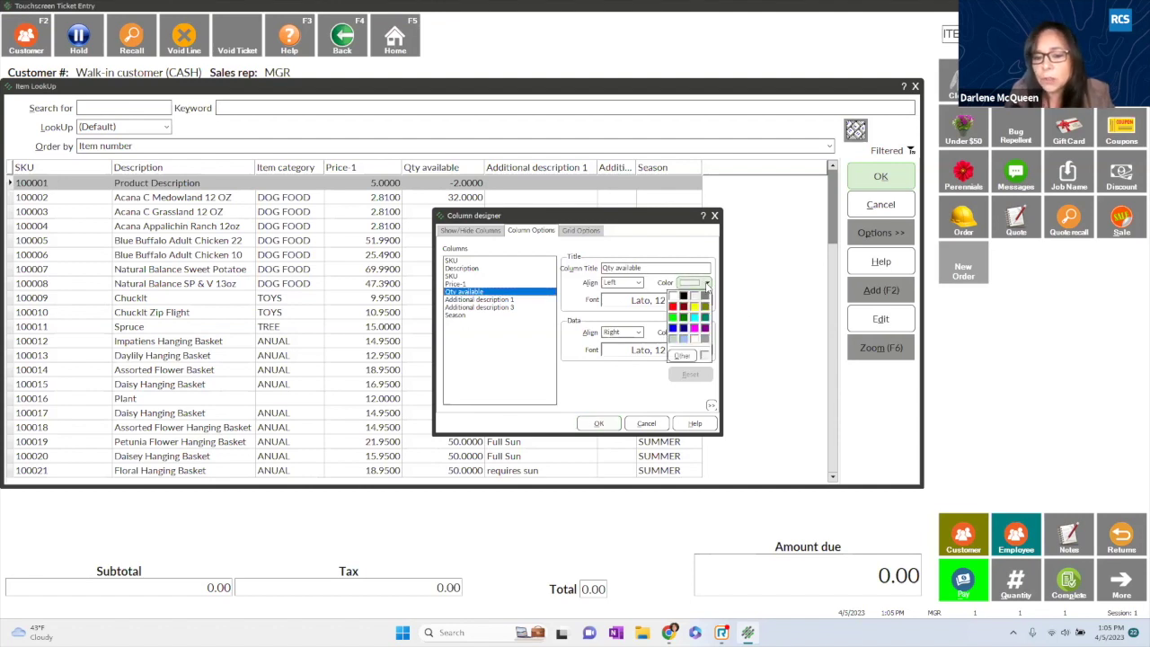
click(697, 310)
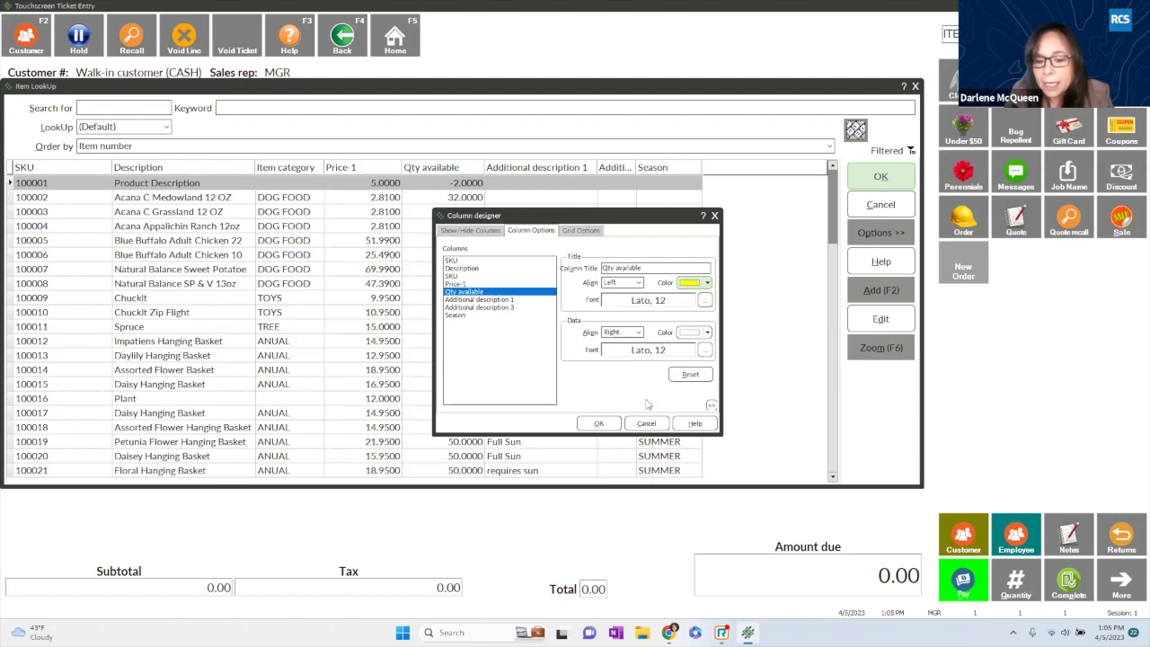
click(598, 423)
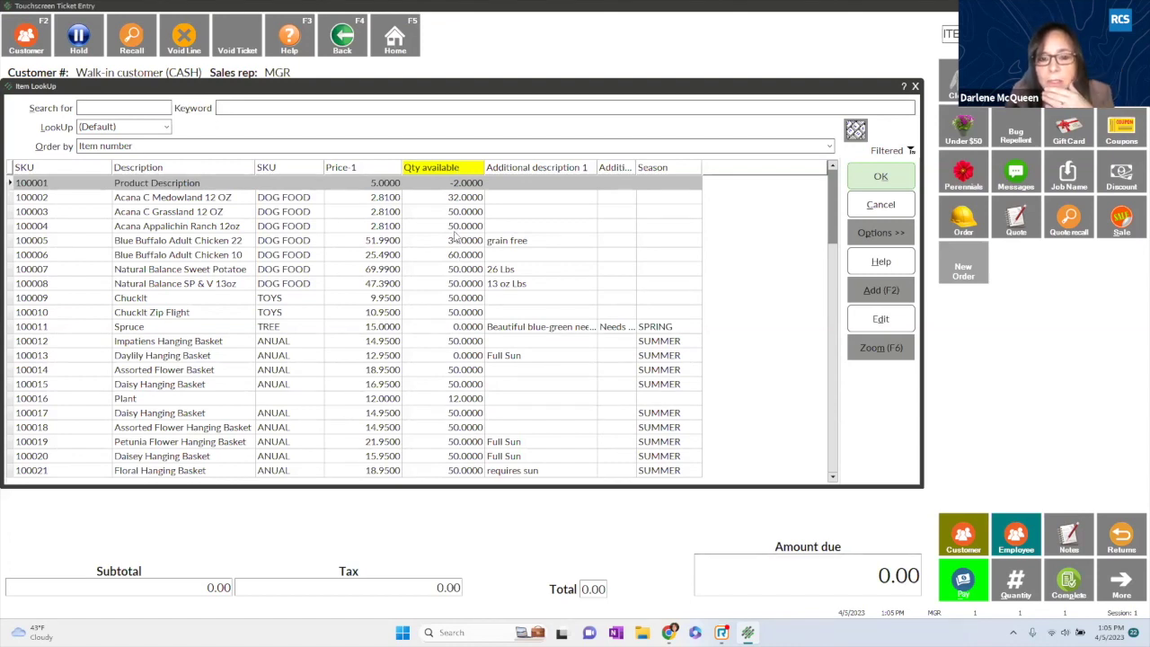
Reopen the Column designer of the item lookup and show its column formatting options.
right_click(471, 169)
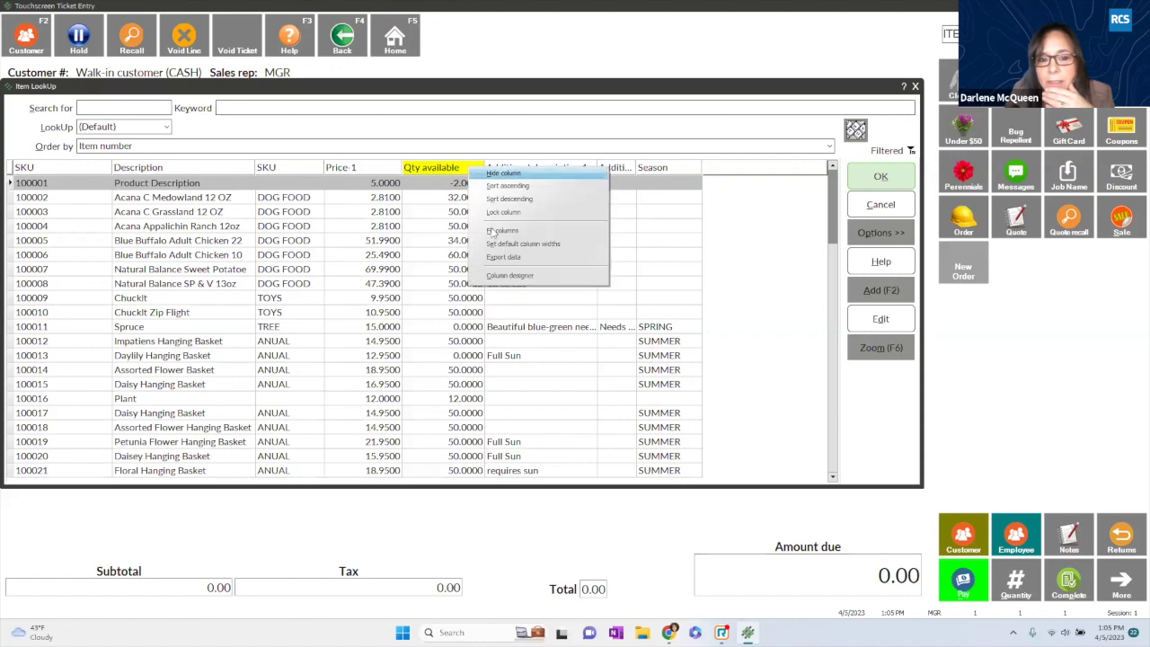
click(497, 276)
click(538, 231)
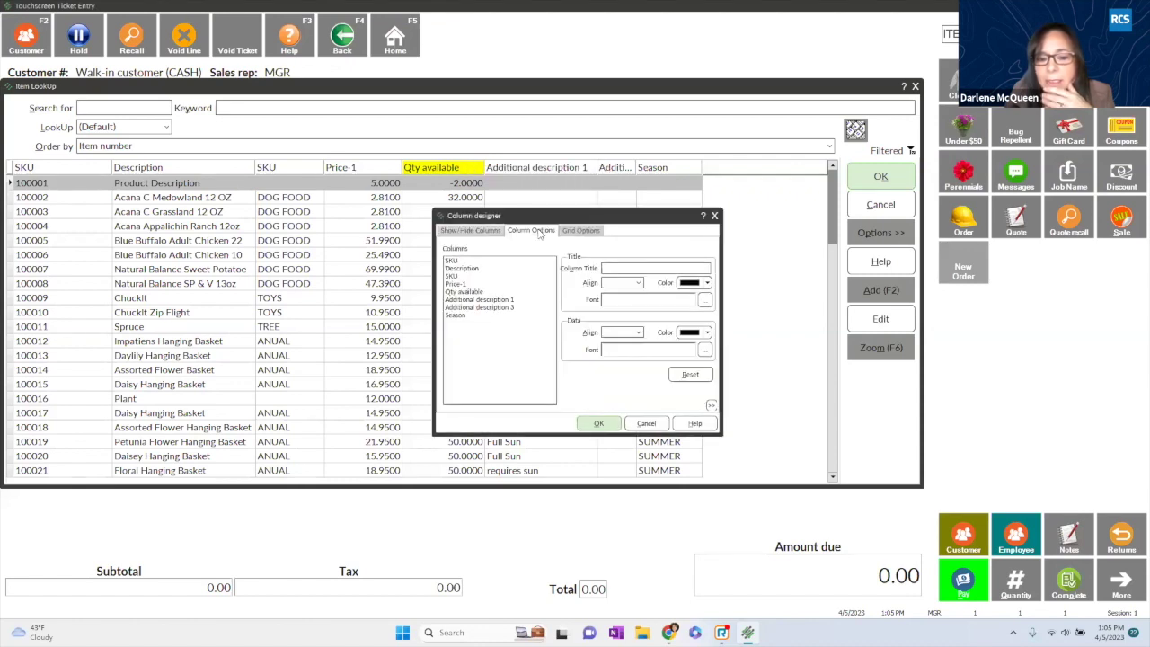
Examine the alignment and font choices offered for column titles.
click(638, 286)
click(629, 301)
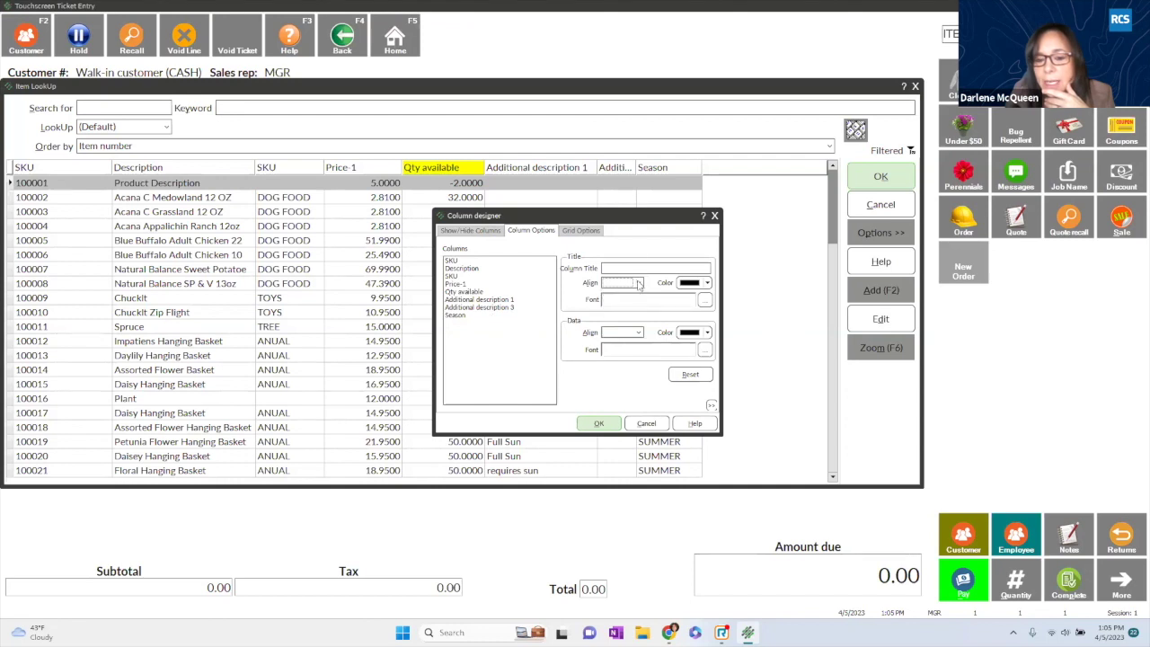
click(705, 300)
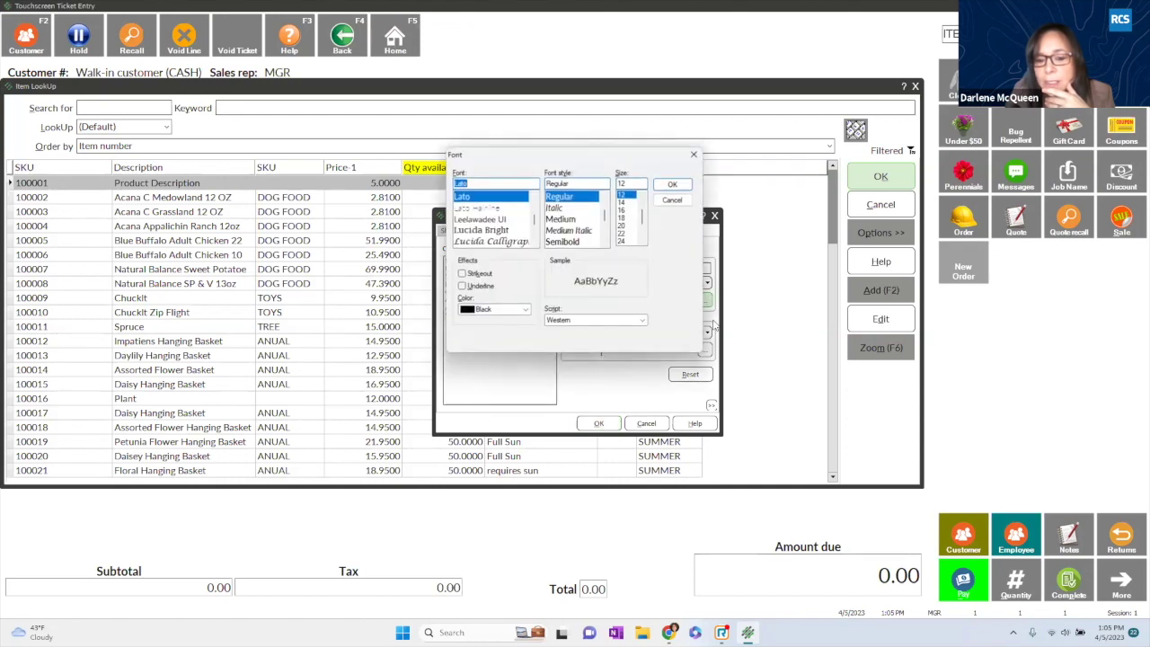
click(693, 155)
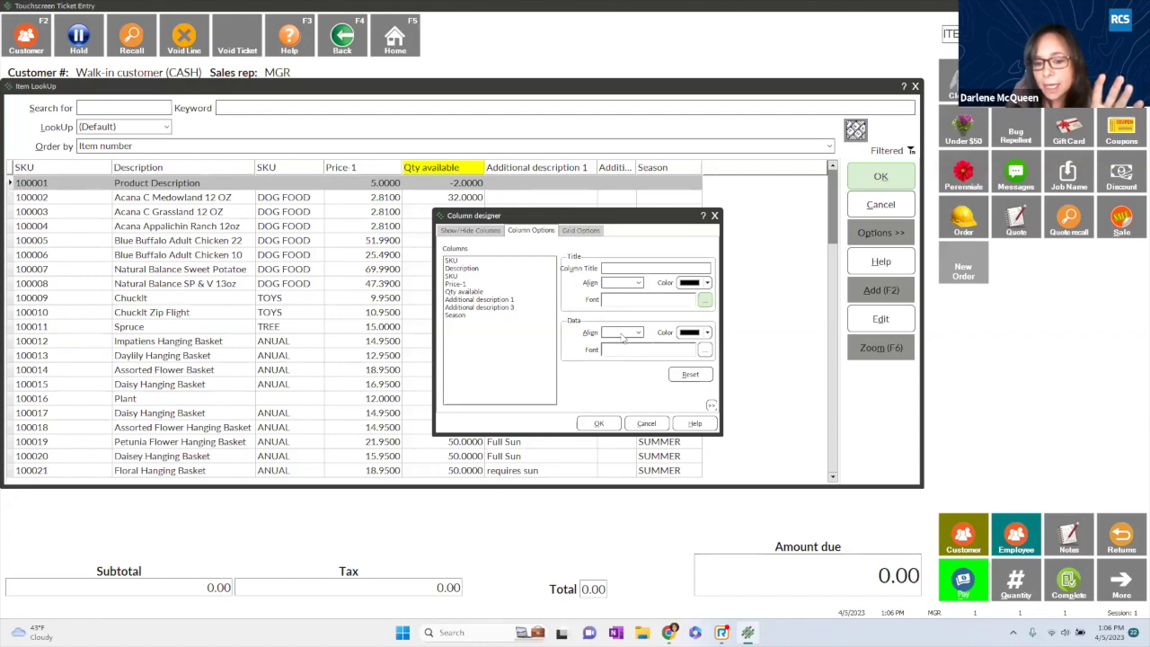
Set the data color of the Qty available column to yellow and apply the change.
click(462, 291)
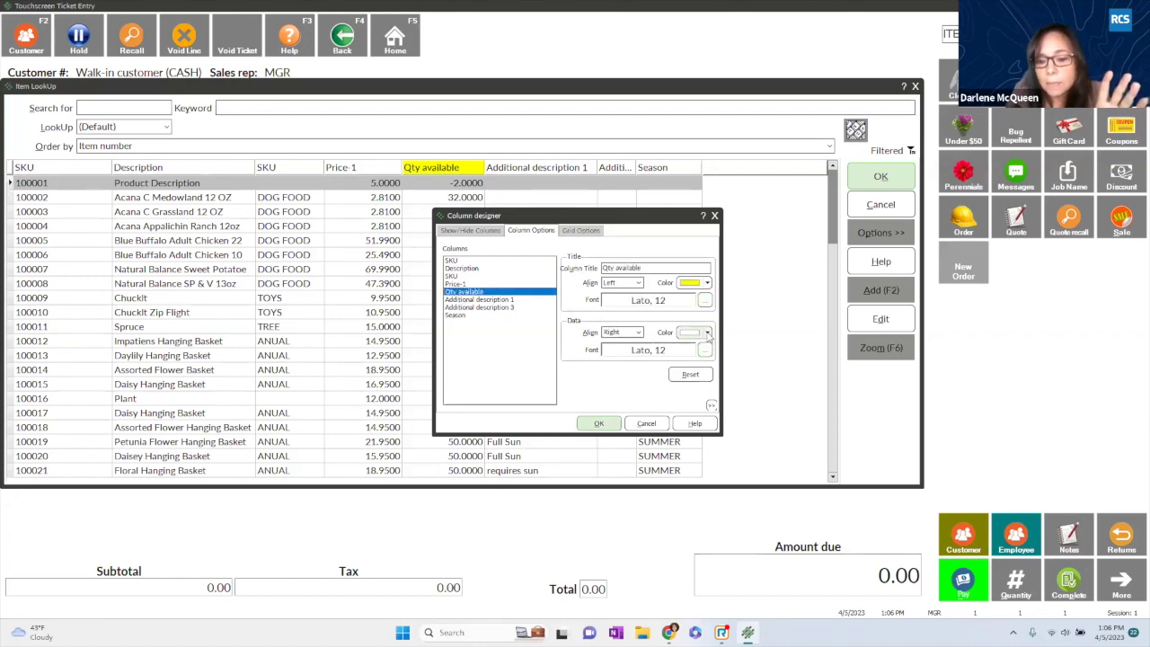
click(708, 334)
click(689, 358)
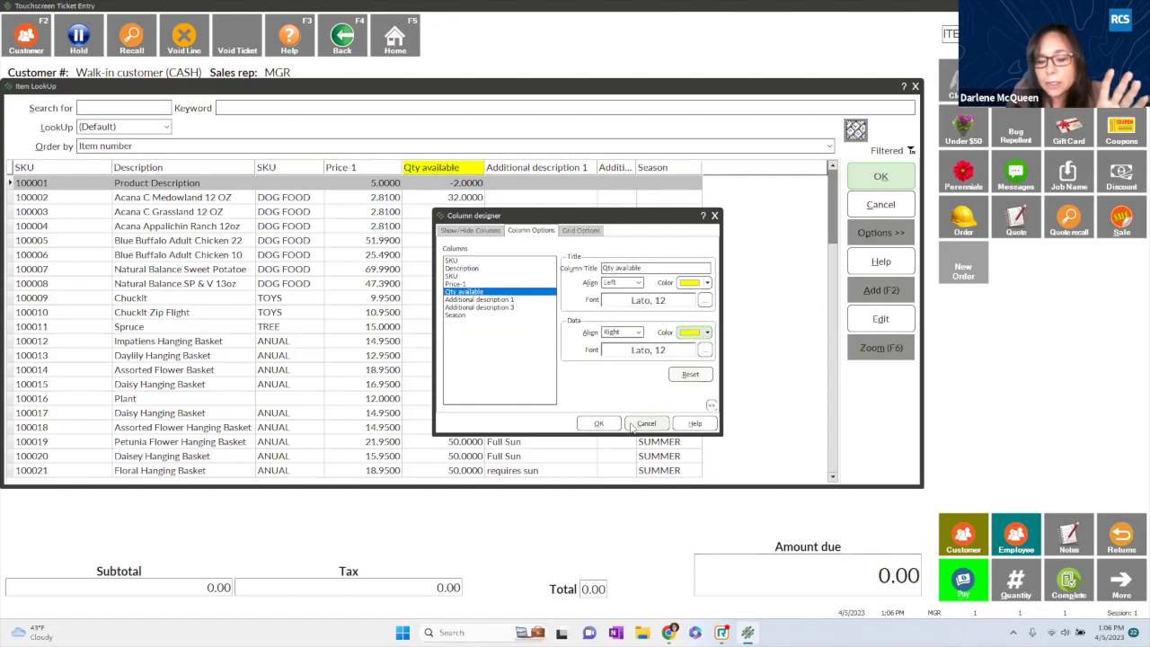
click(599, 423)
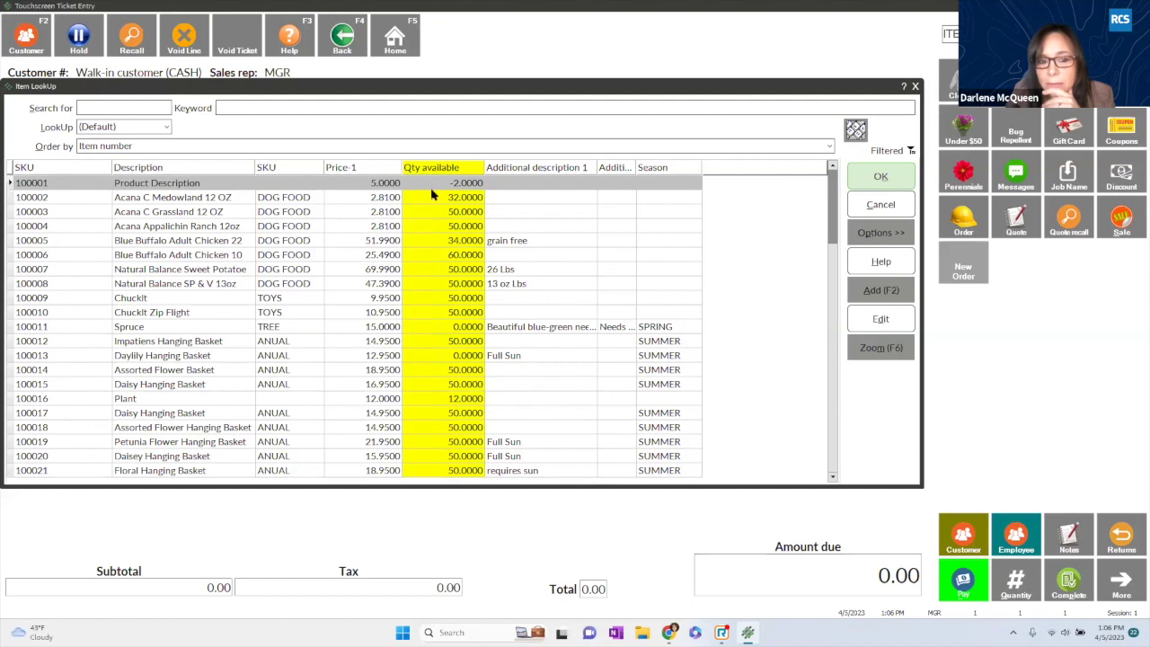
Check the title and data formatting options of the Description column in the Column designer, leaving them unchanged.
right_click(479, 170)
click(537, 279)
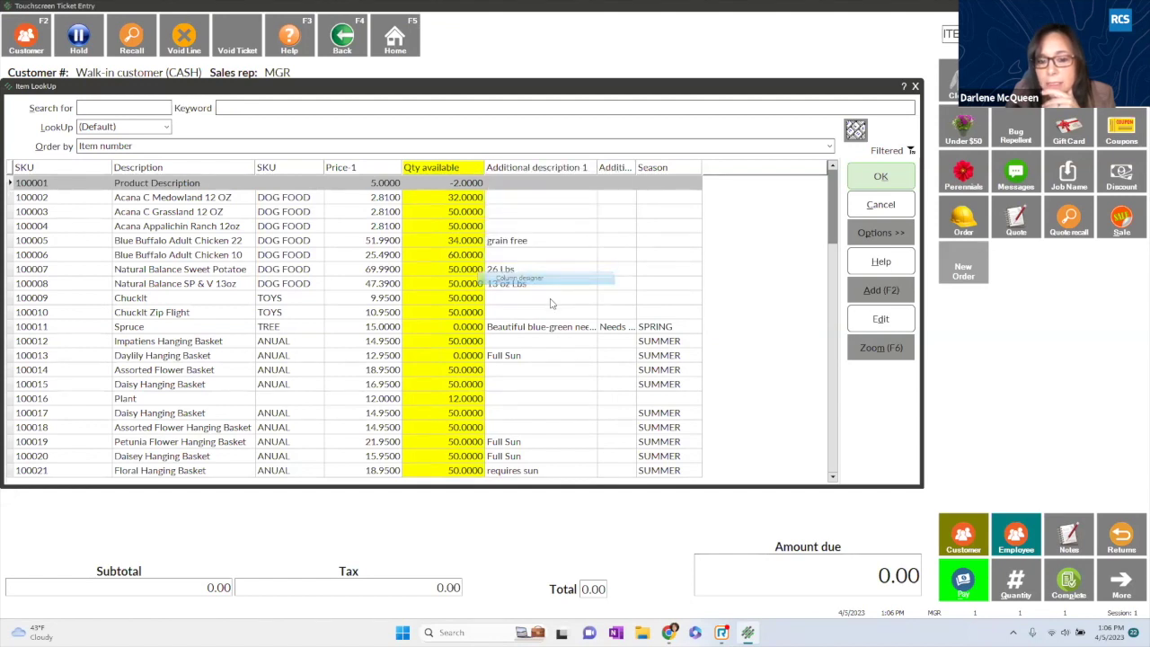
click(532, 230)
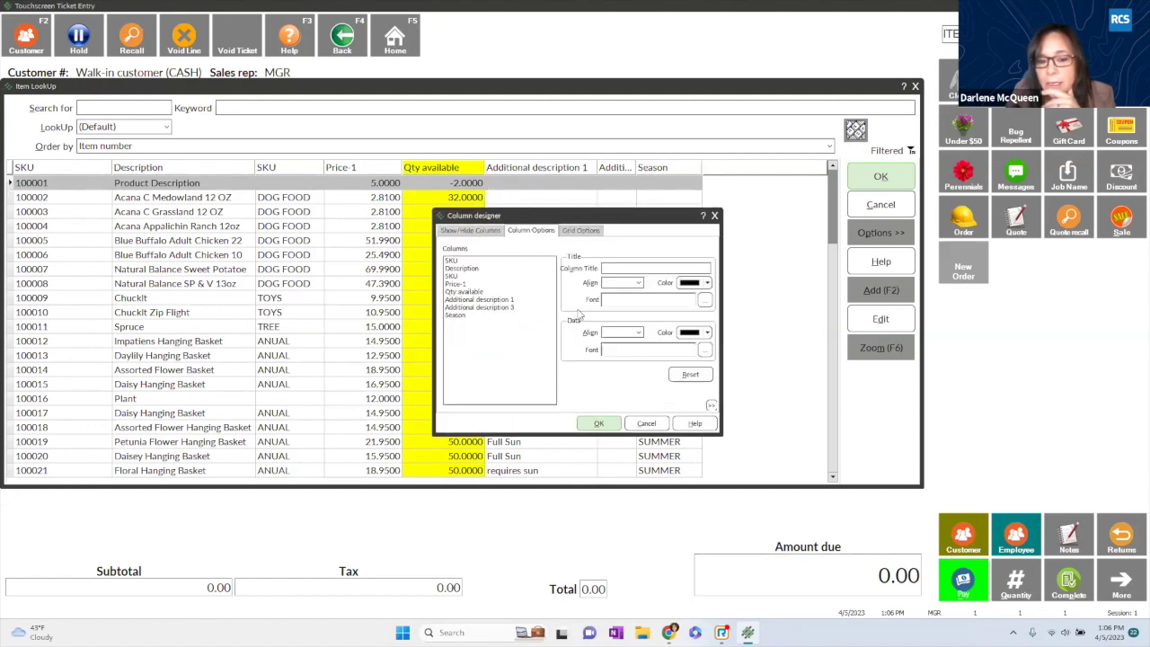
click(468, 269)
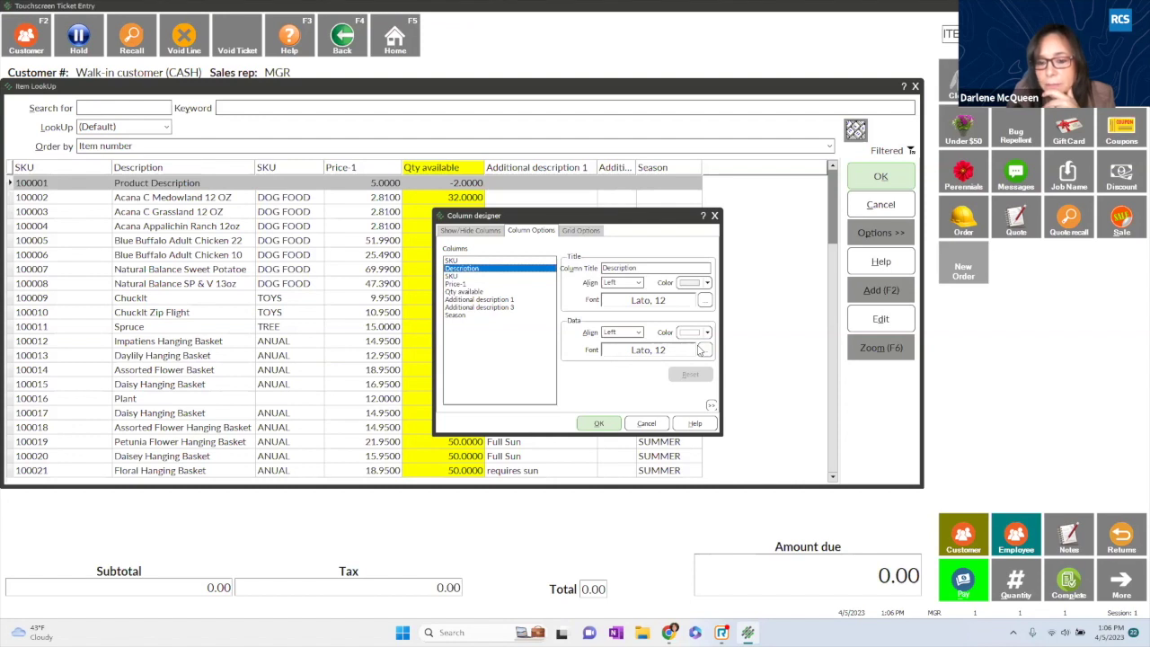
click(714, 217)
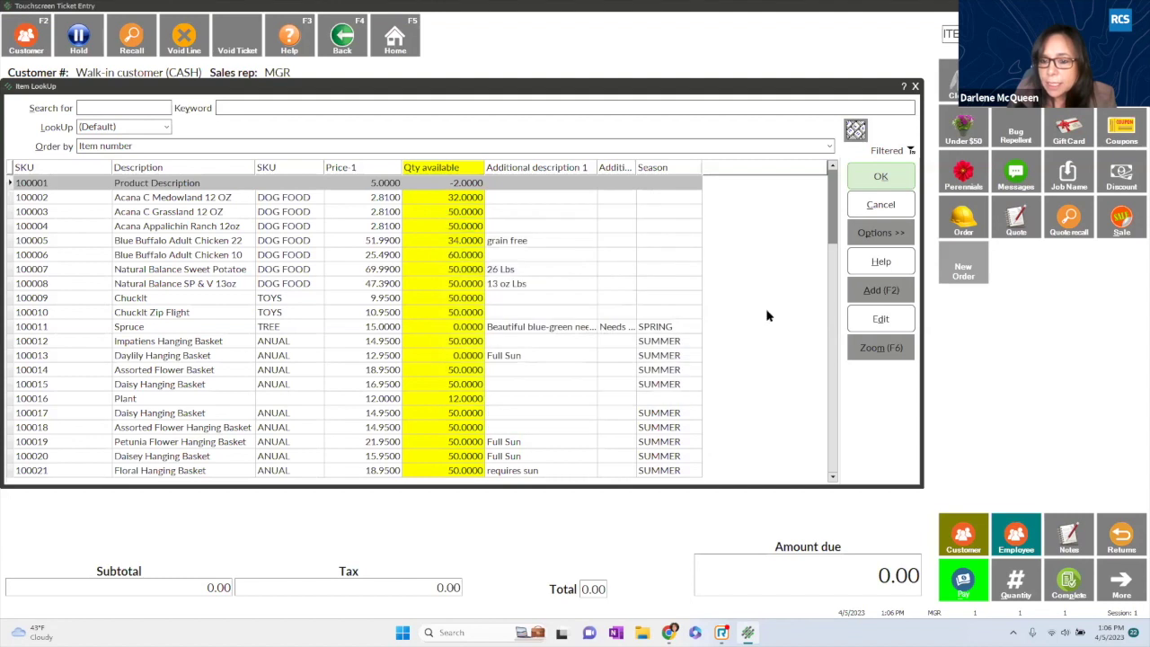
Save the customized item lookup as a new lookup under the employee's first name.
click(883, 234)
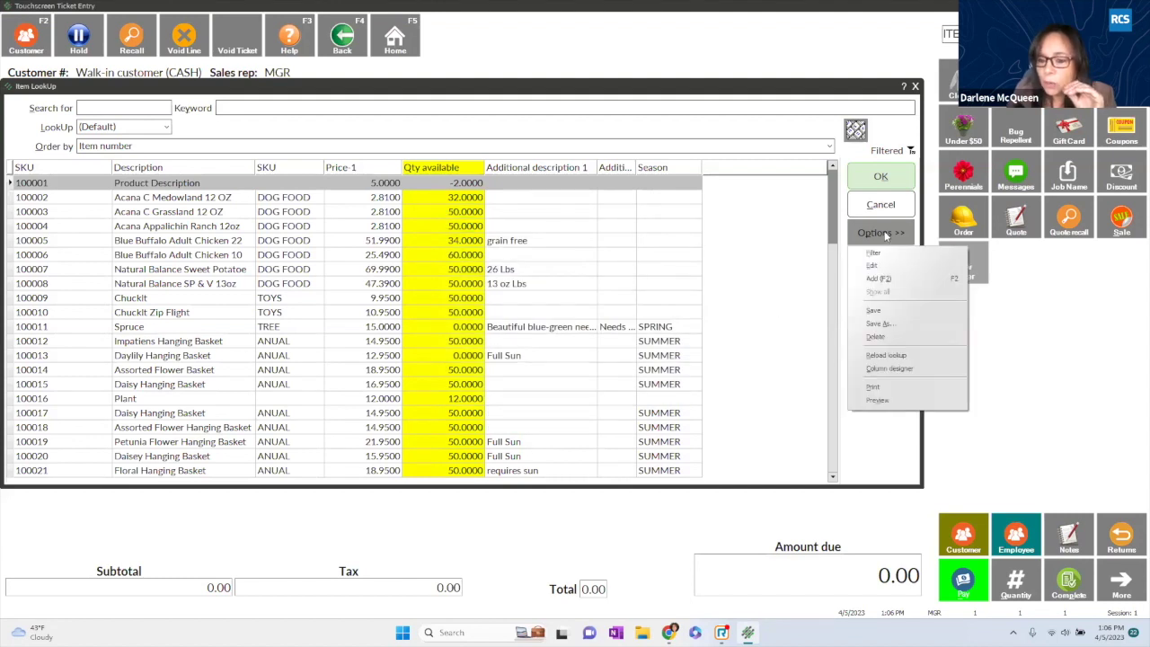
click(879, 324)
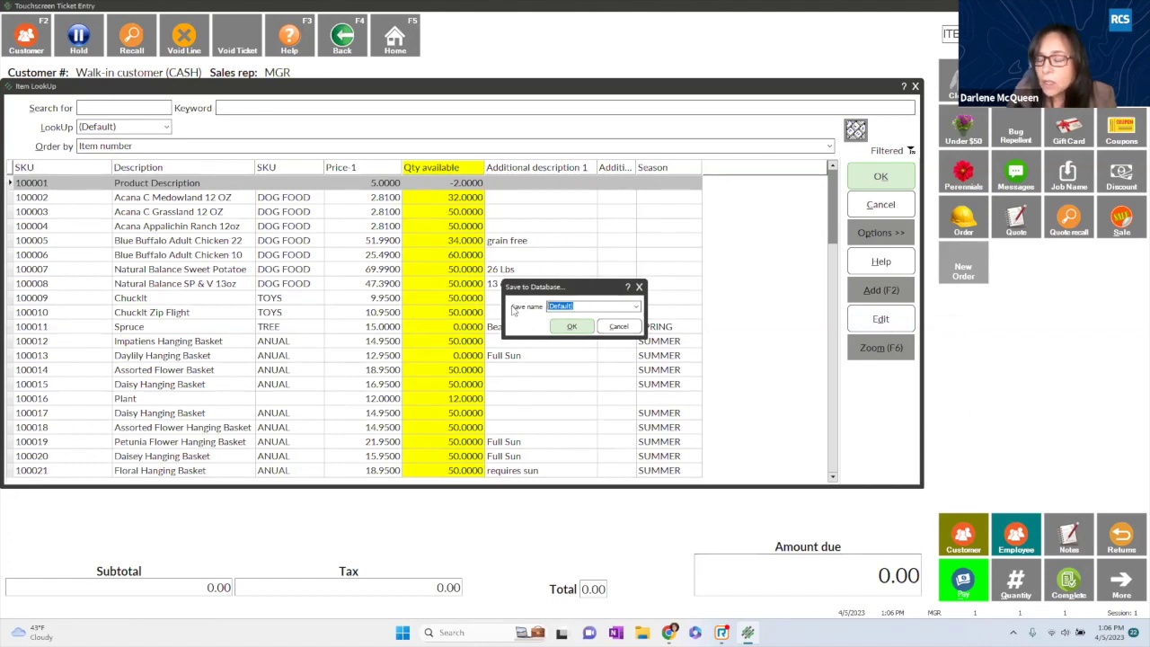
click(636, 309)
click(604, 307)
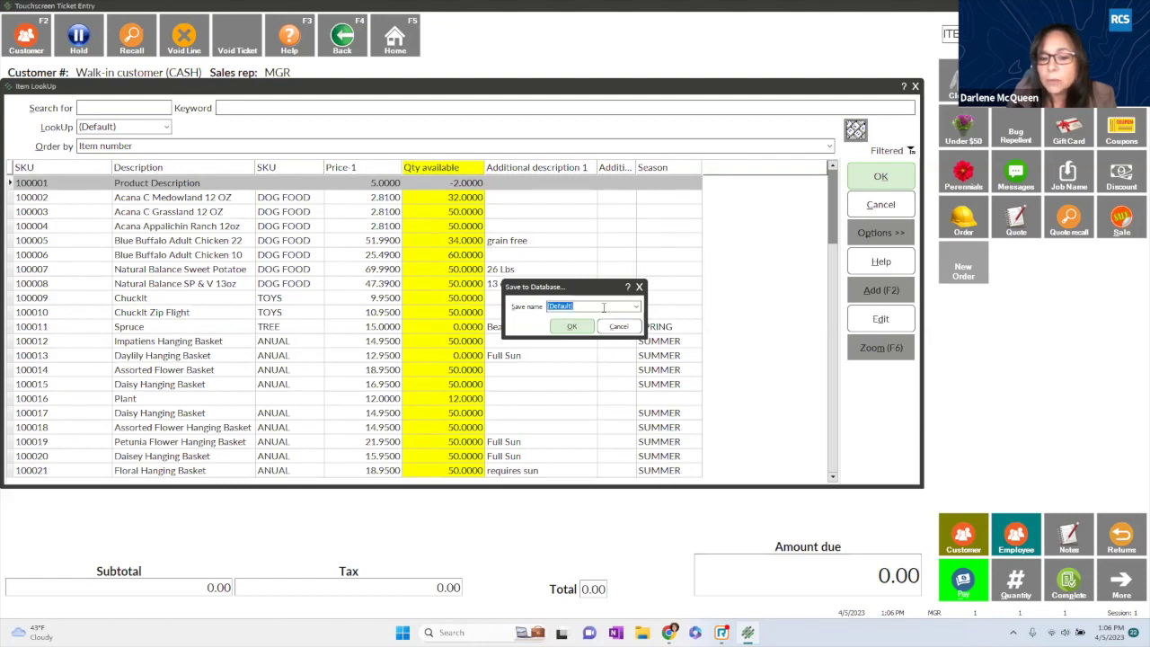
text(Darlene)
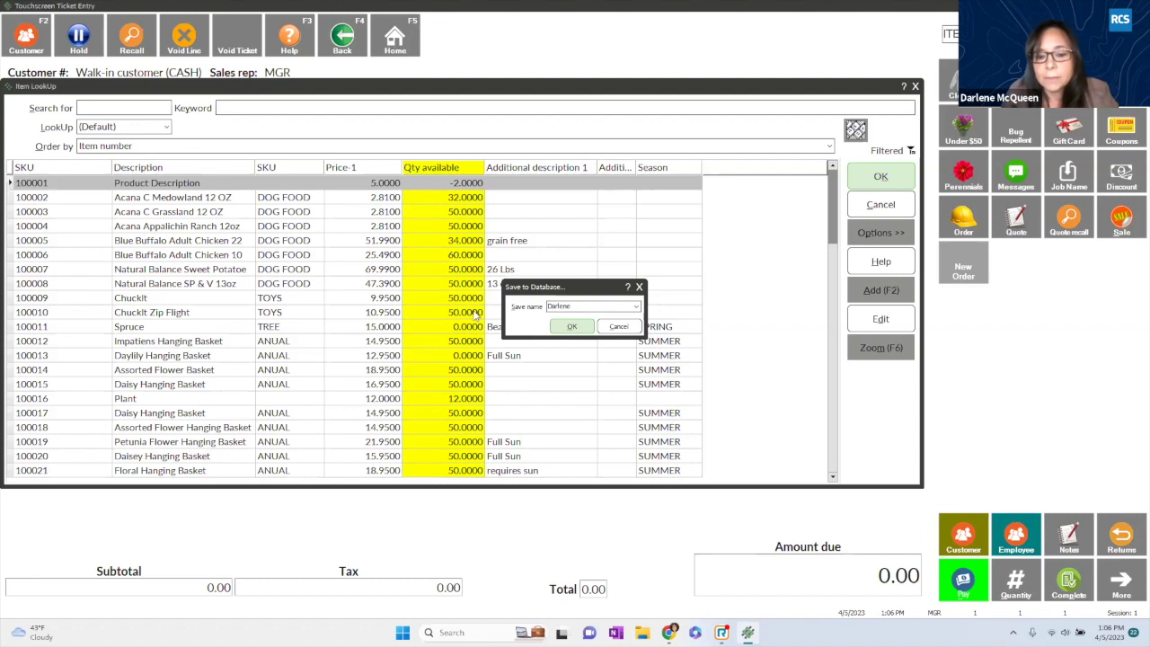
click(570, 328)
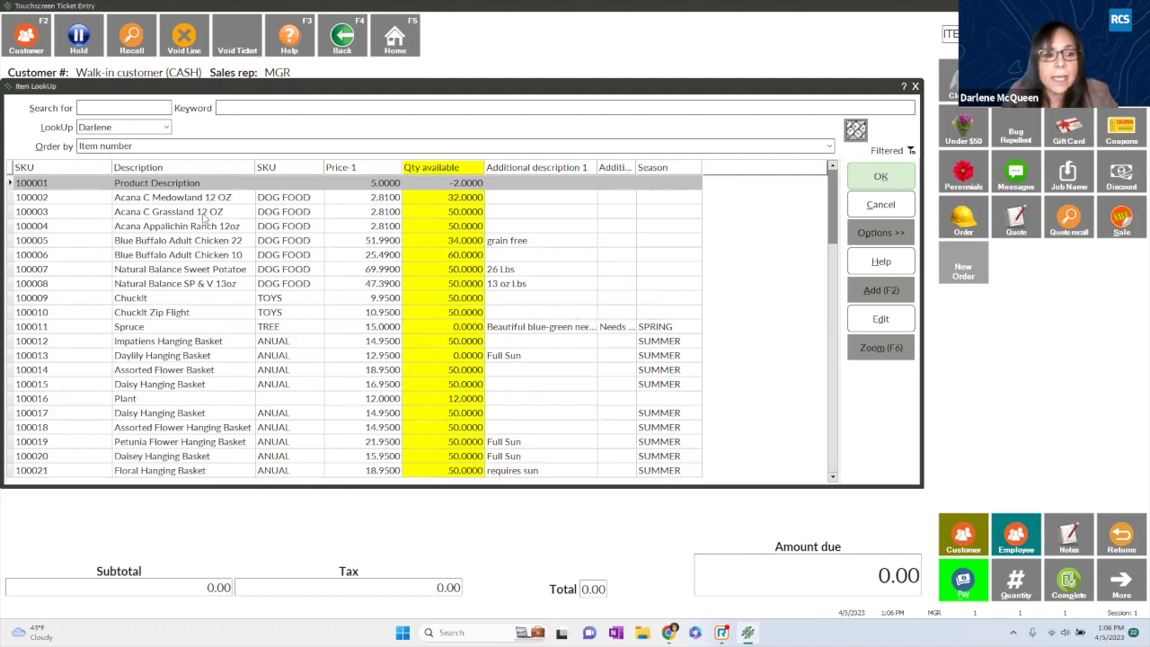
Review the saved lookups, reselect the personal one and close the item lookup.
click(168, 127)
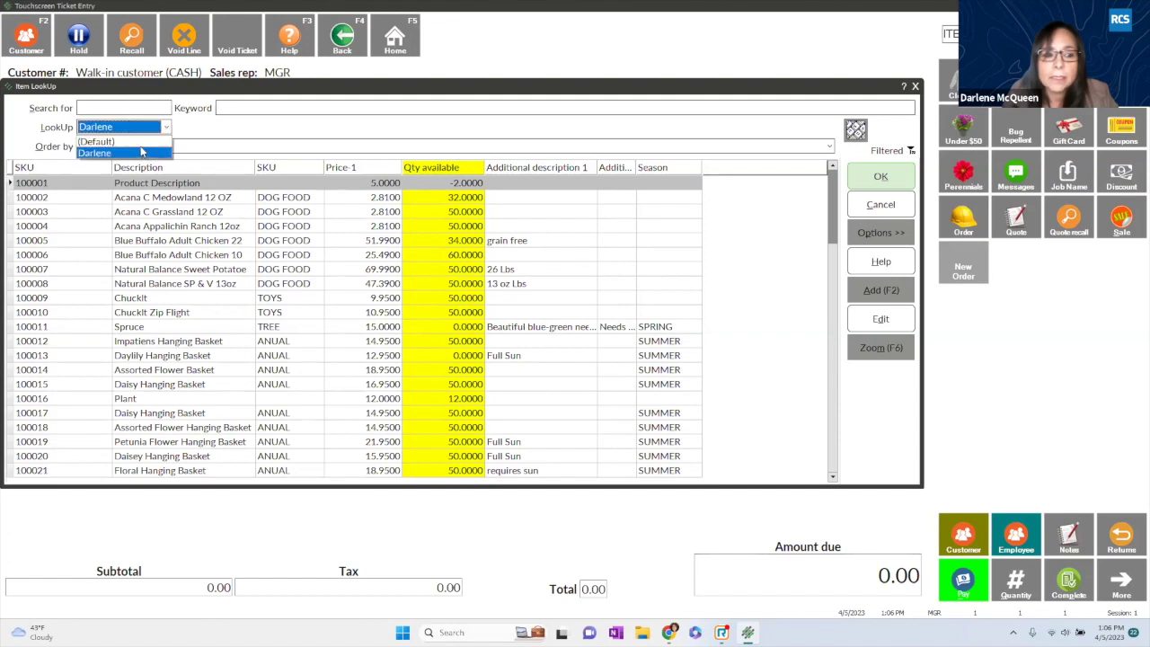
click(141, 146)
click(165, 128)
click(99, 153)
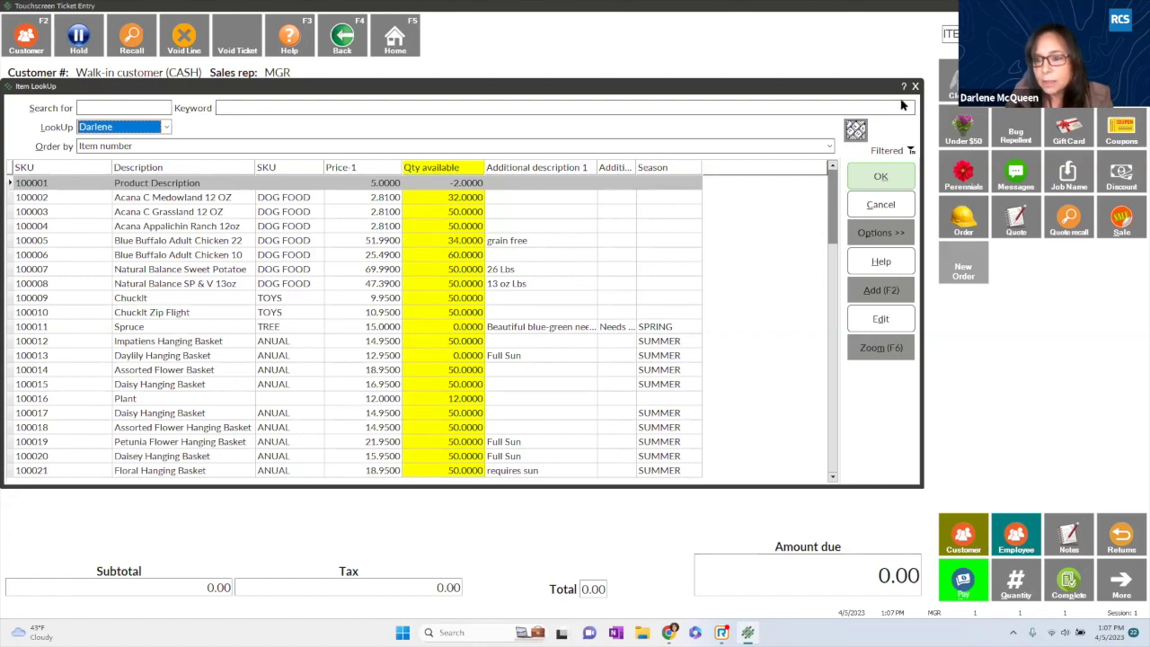
click(880, 204)
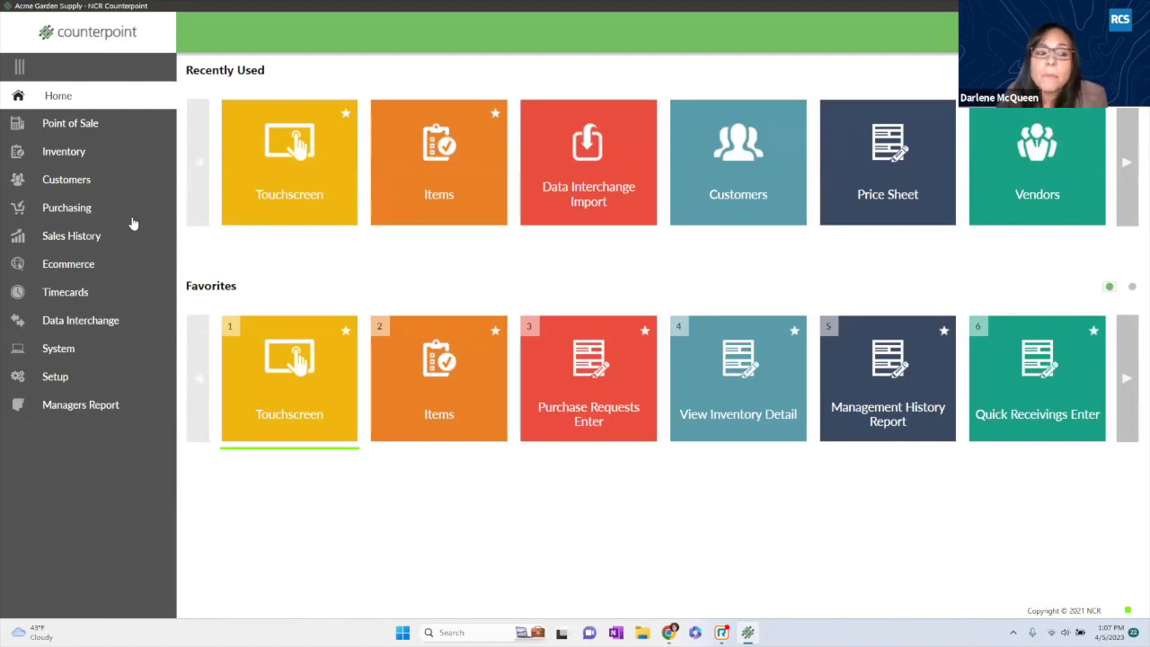
Open the Customers form and bring up its customer lookup.
click(77, 185)
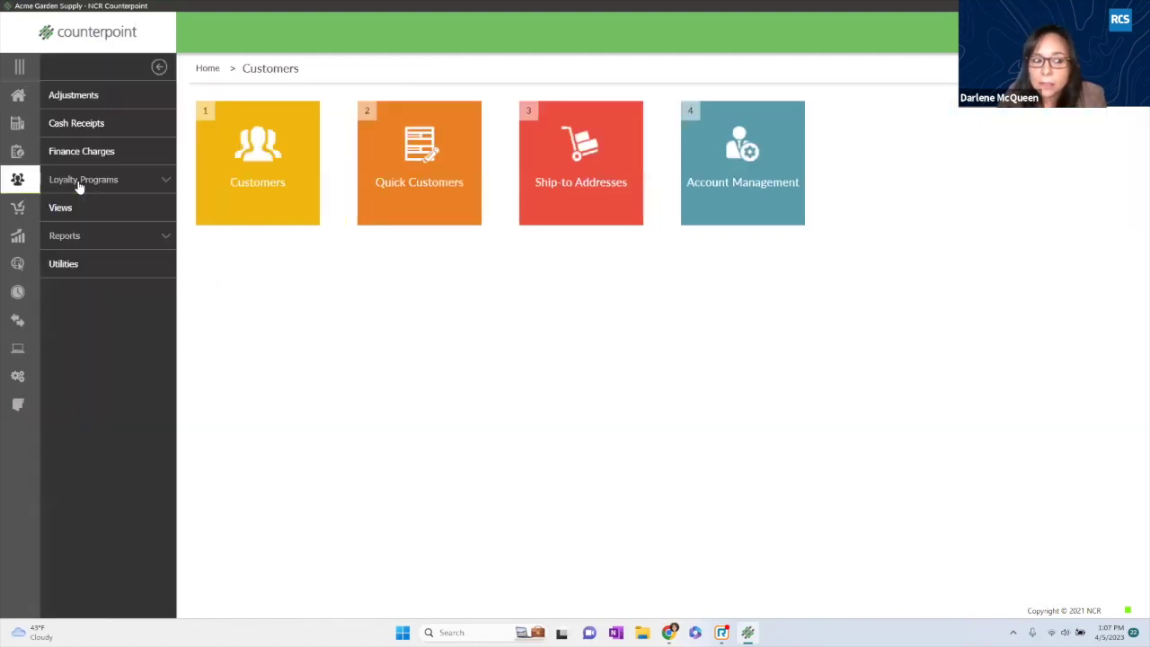
click(252, 194)
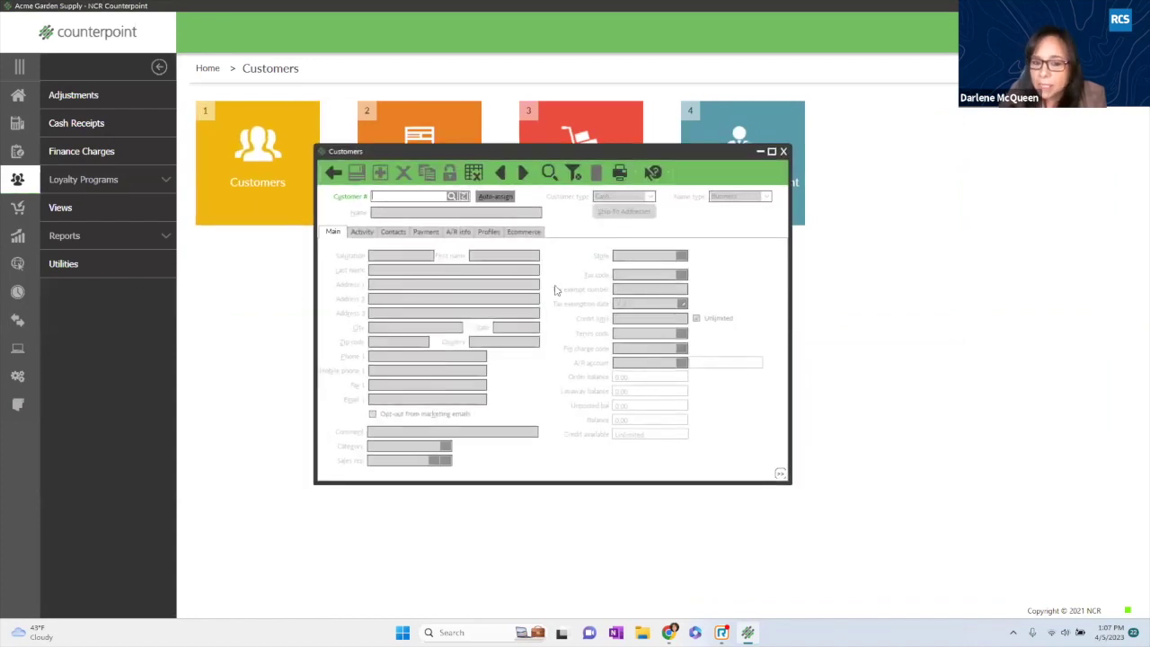
click(453, 196)
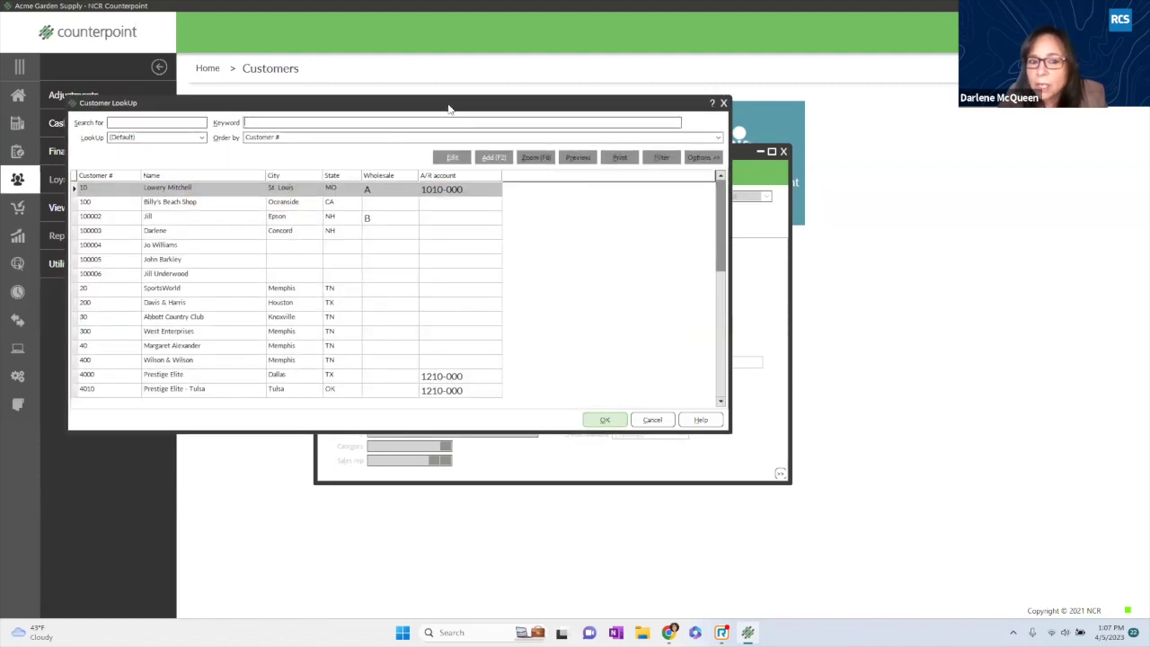
drag(451, 109, 561, 102)
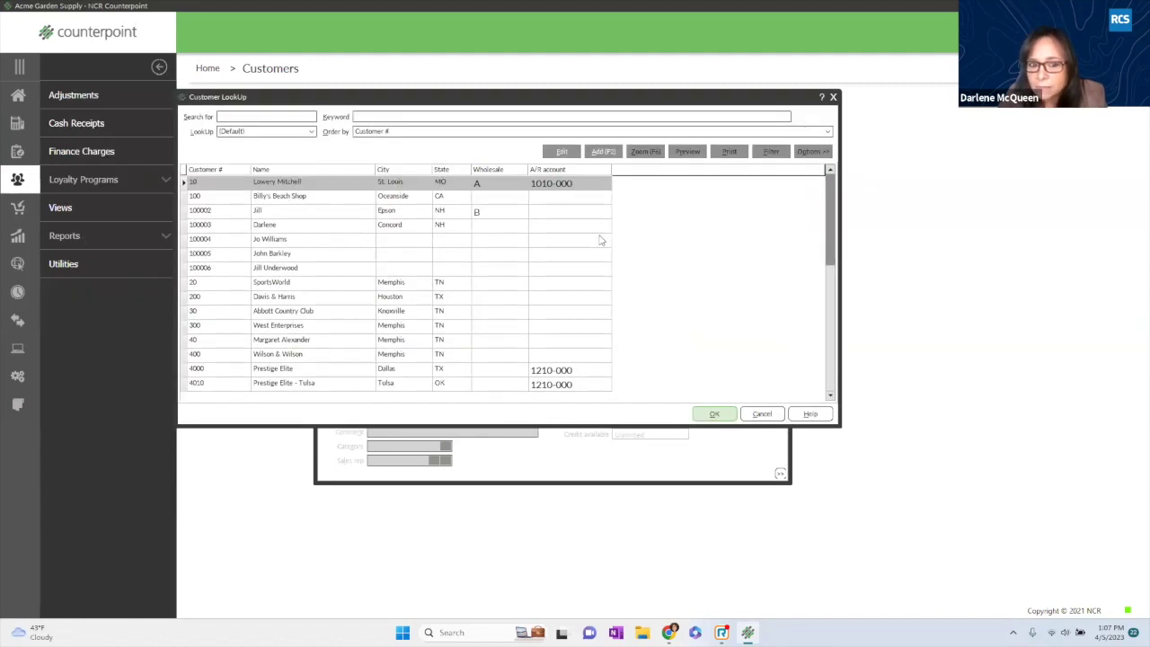
In the customer lookup's Column designer, remove Wholesale, A/R account and Customer # from the visible columns.
right_click(586, 173)
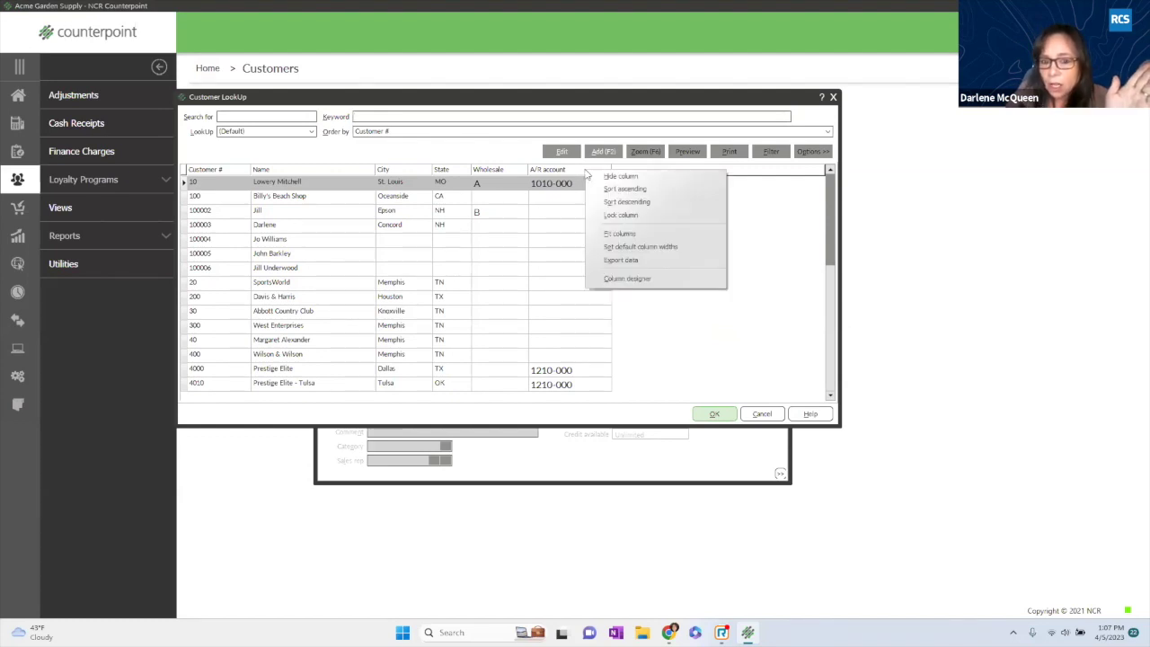
click(624, 278)
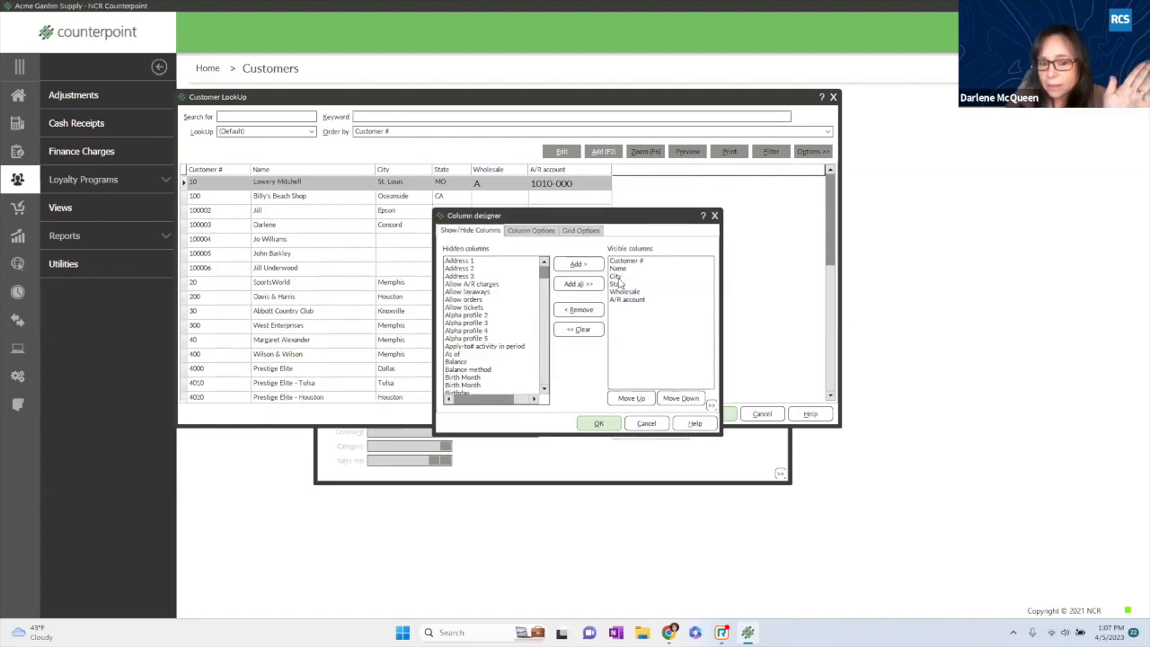
click(626, 292)
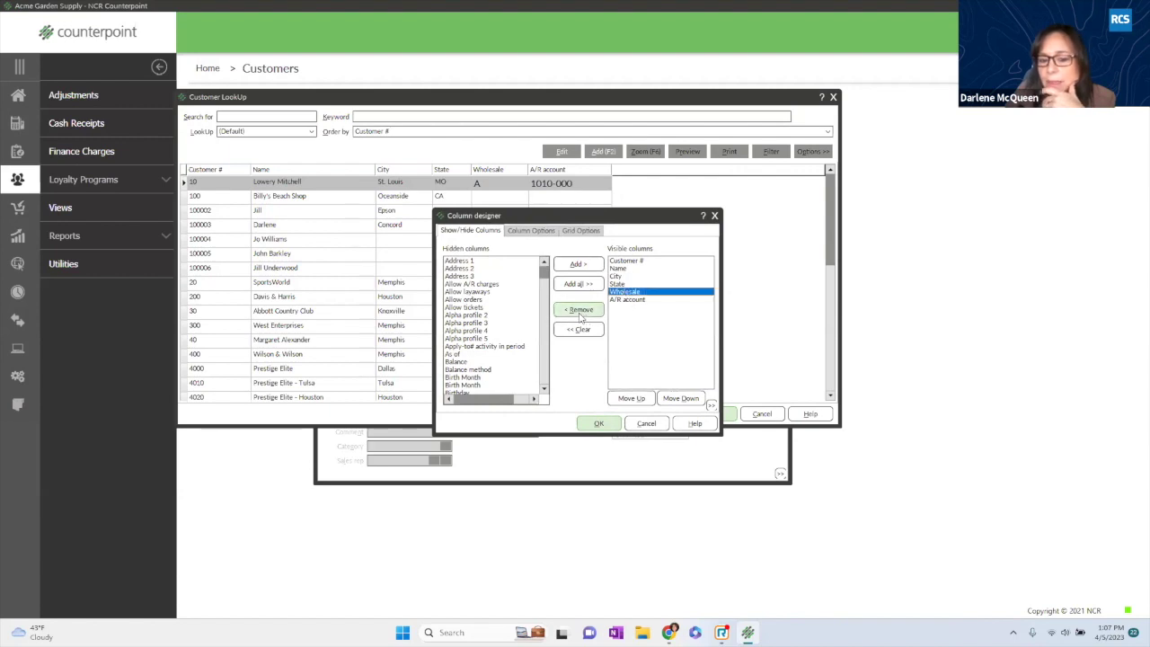
click(579, 310)
click(629, 291)
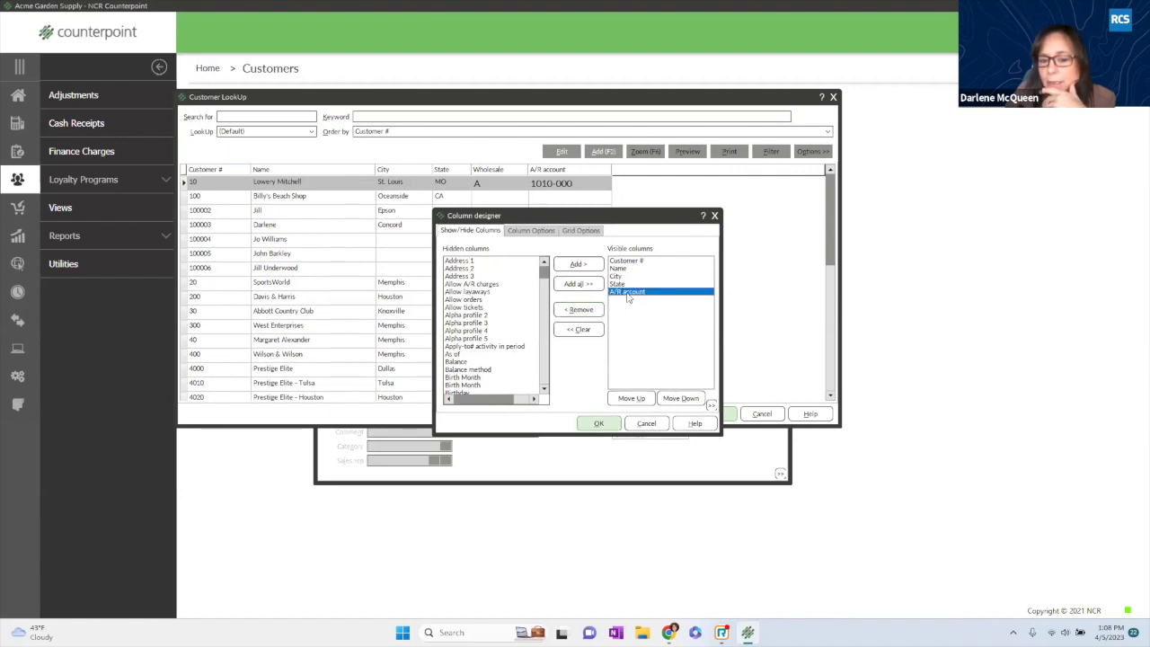
click(580, 310)
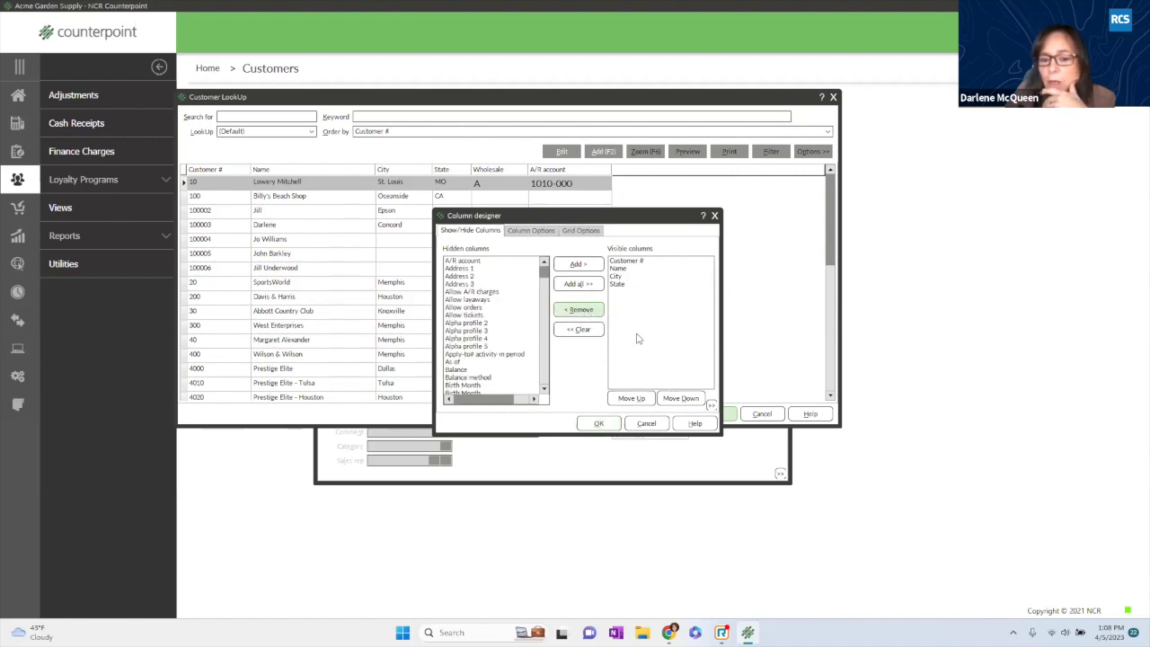
click(623, 261)
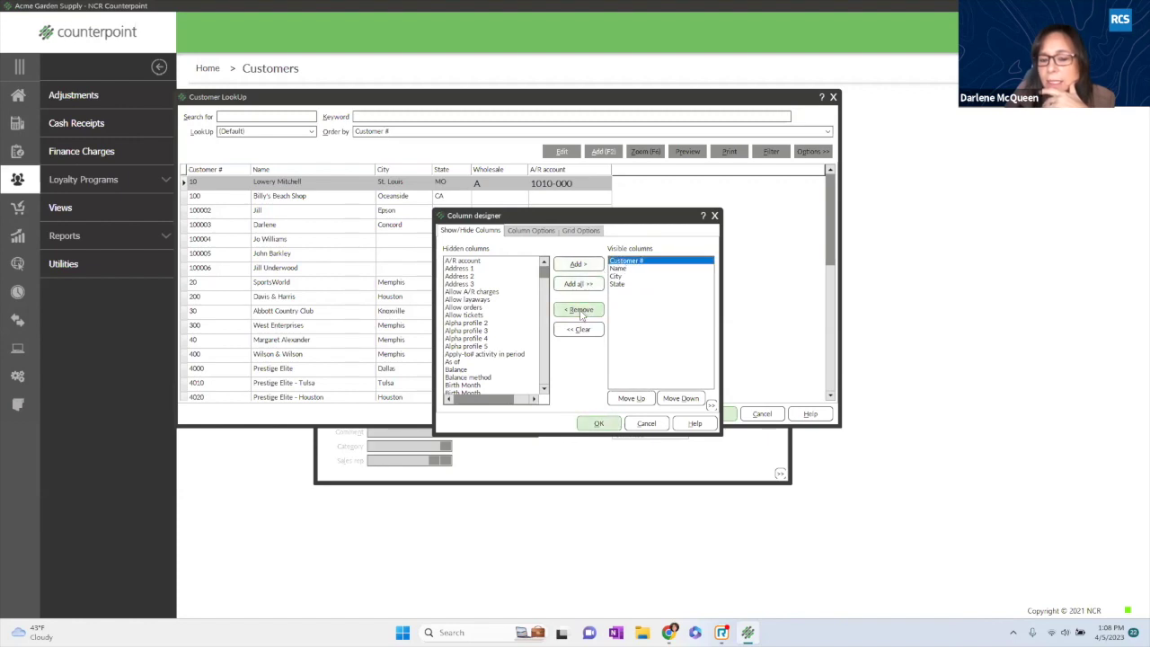
click(580, 310)
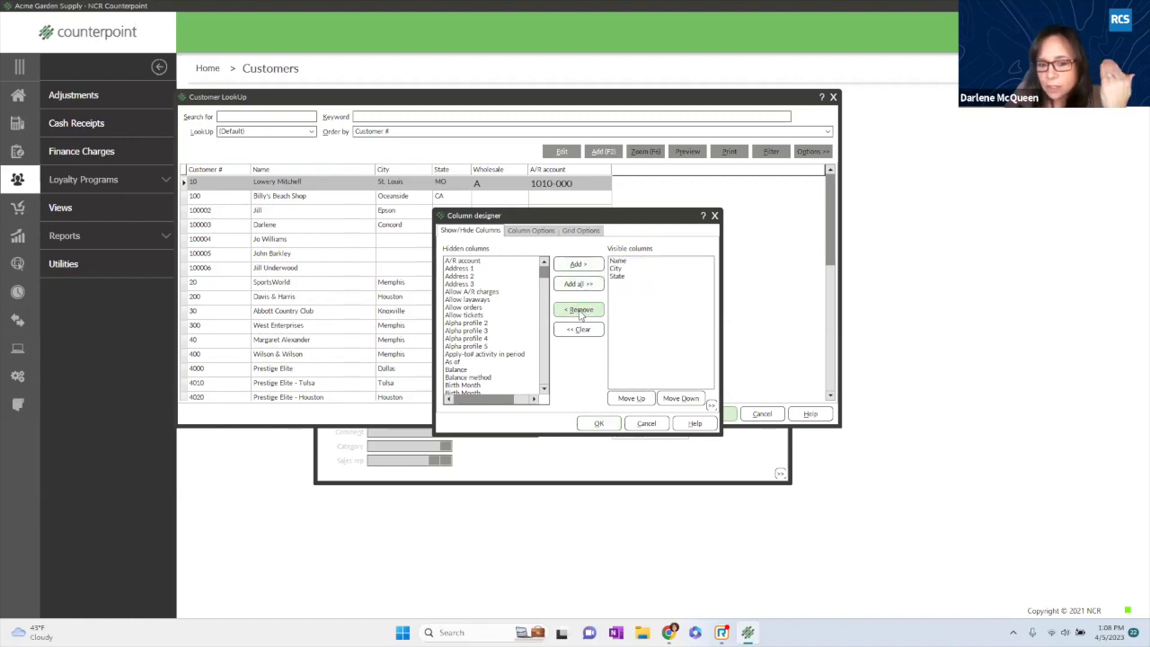
Add Address 1 to the visible columns and place it directly between Name and City.
click(459, 269)
click(578, 265)
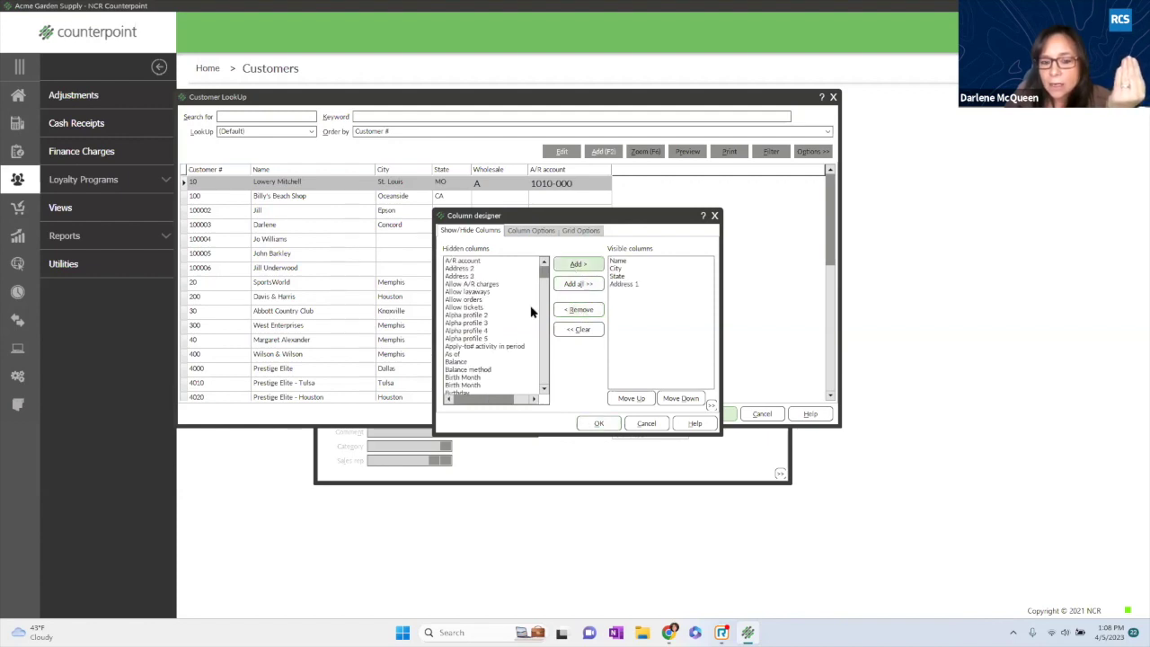
click(635, 286)
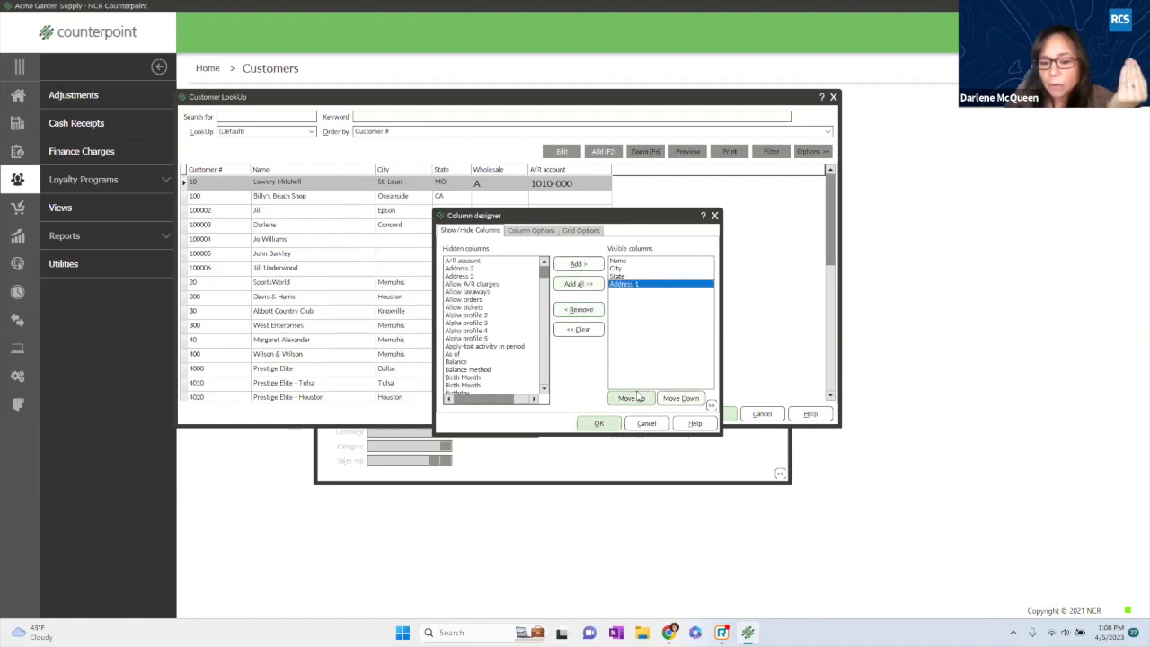
click(632, 398)
click(631, 398)
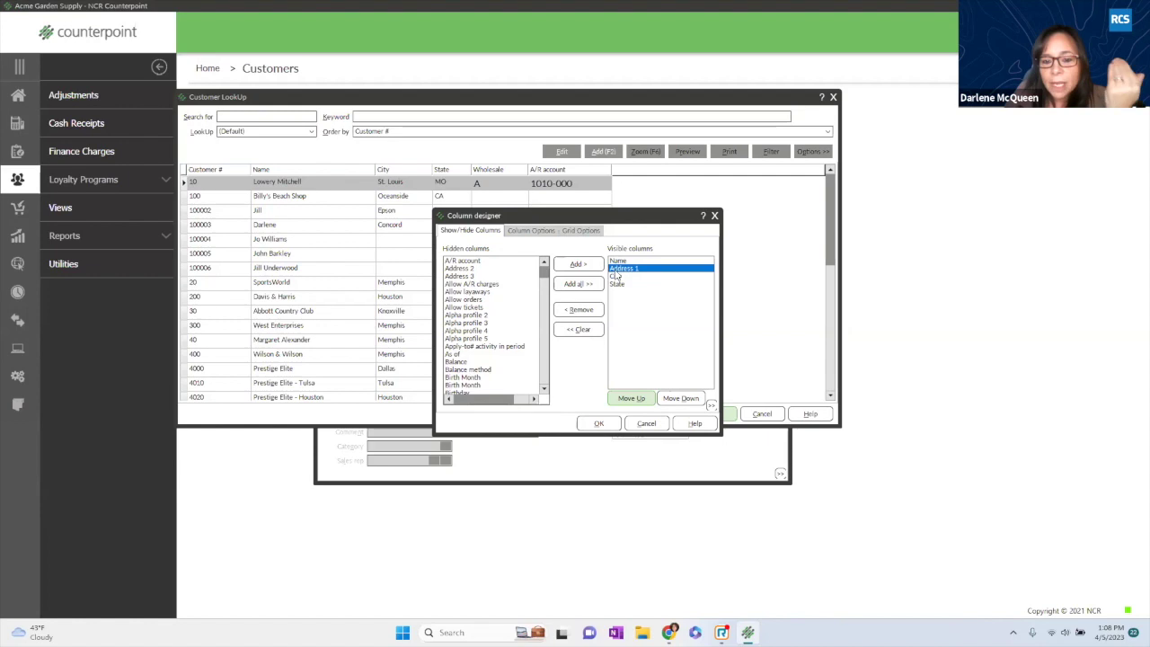
Add Zip code, Phone 1 and Email 1 to the visible columns of the customer lookup.
click(477, 338)
key(z)
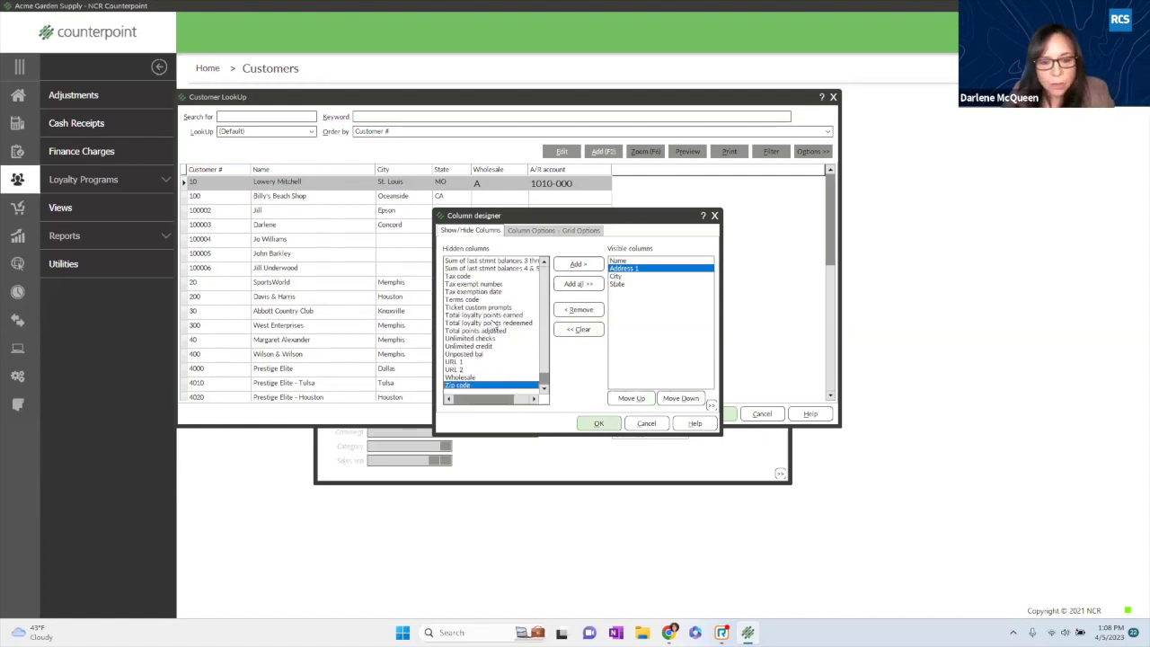
click(578, 264)
click(468, 317)
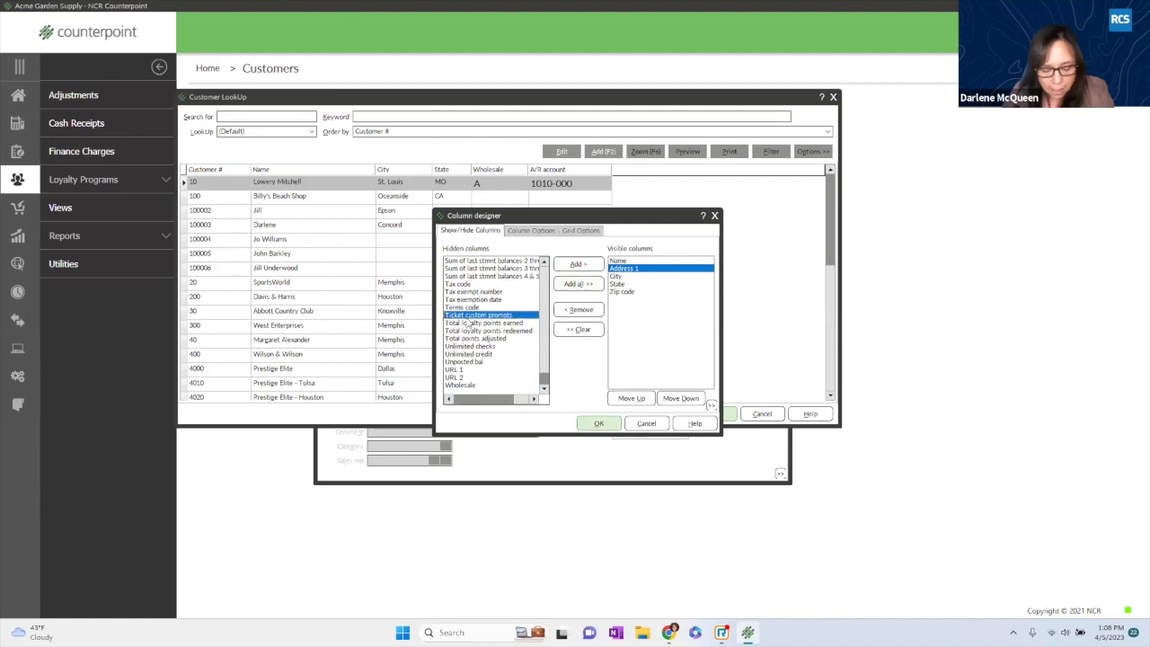
key(p)
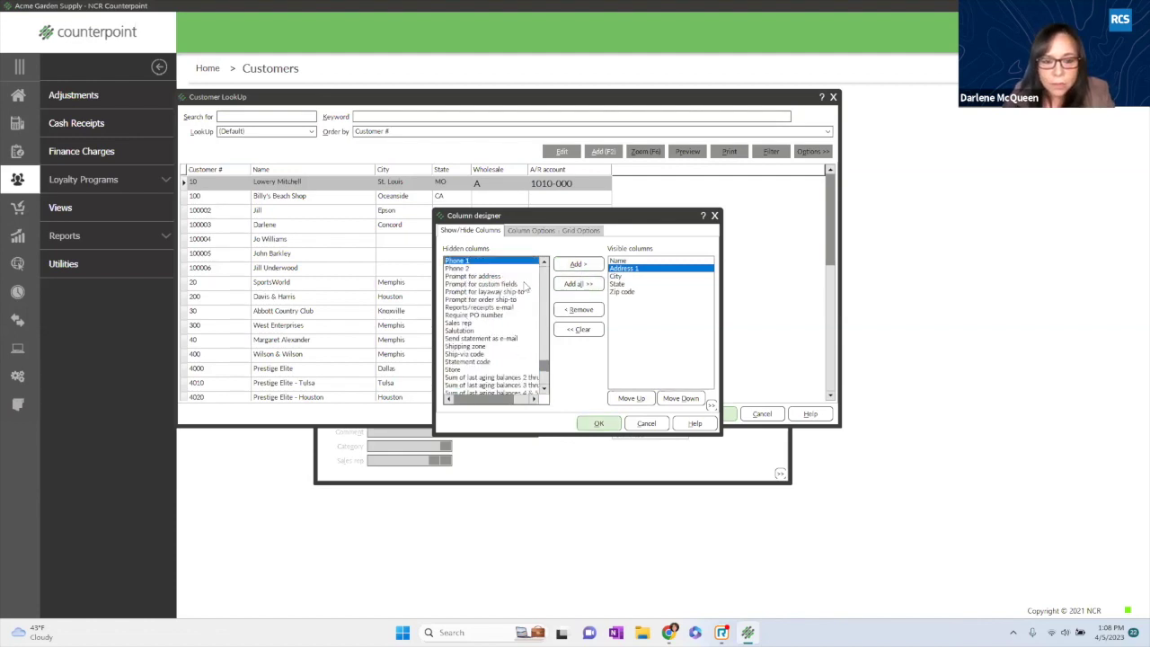
click(578, 264)
click(480, 293)
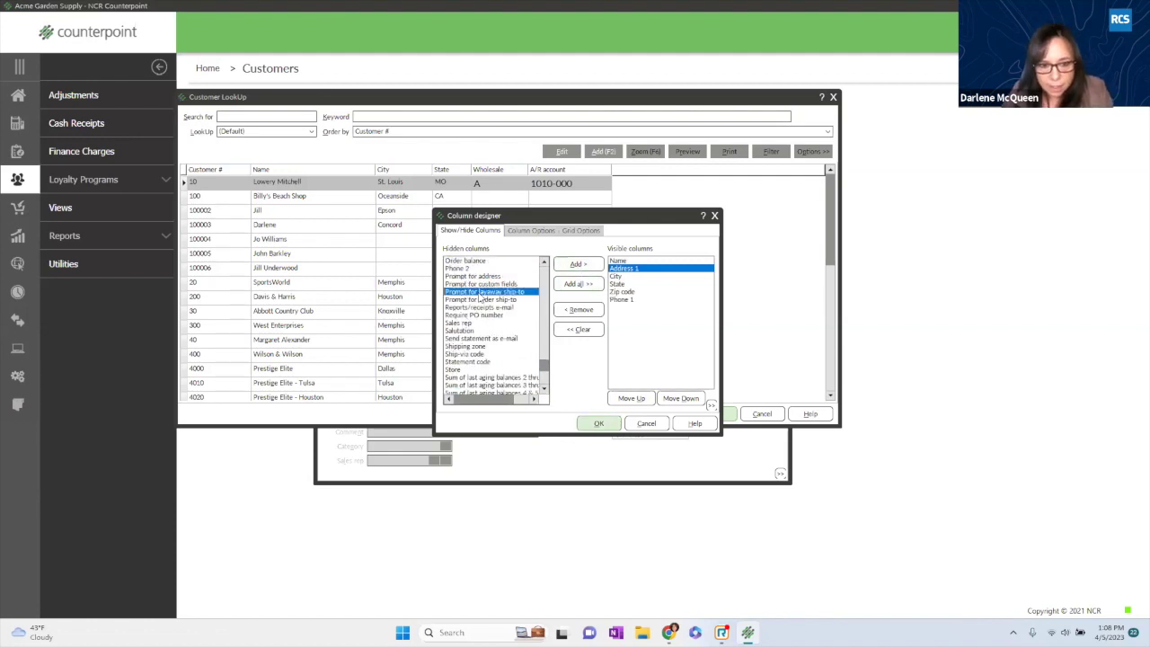
key(e)
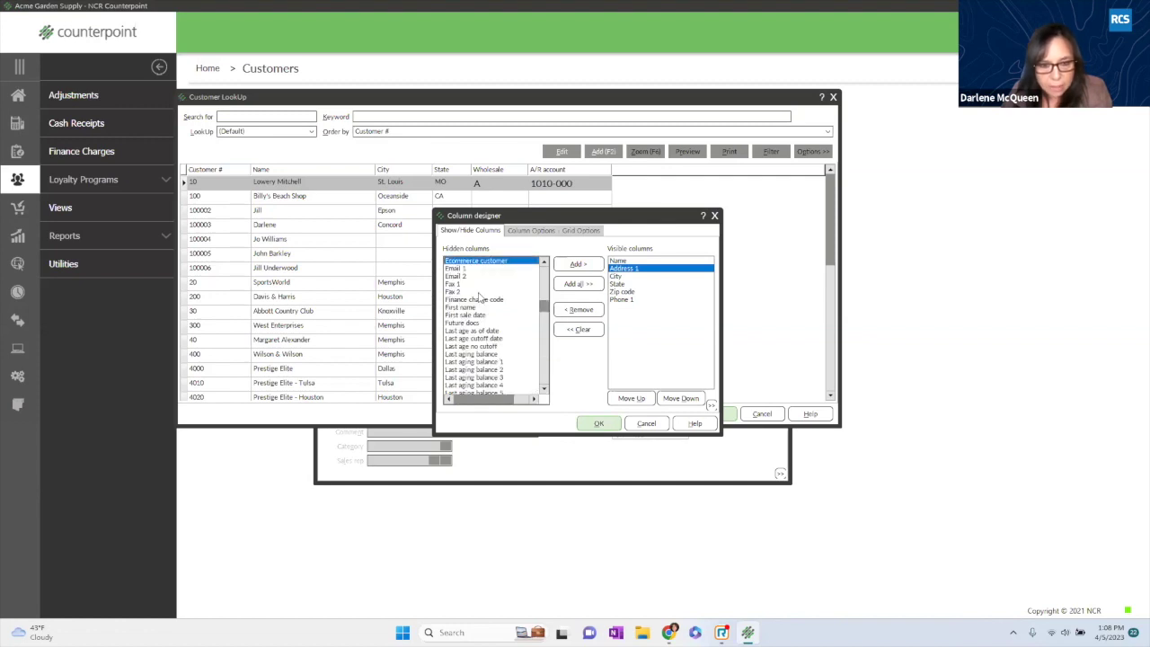
click(460, 268)
click(578, 264)
Add Contact 1 to the visible columns of the customer lookup.
click(485, 315)
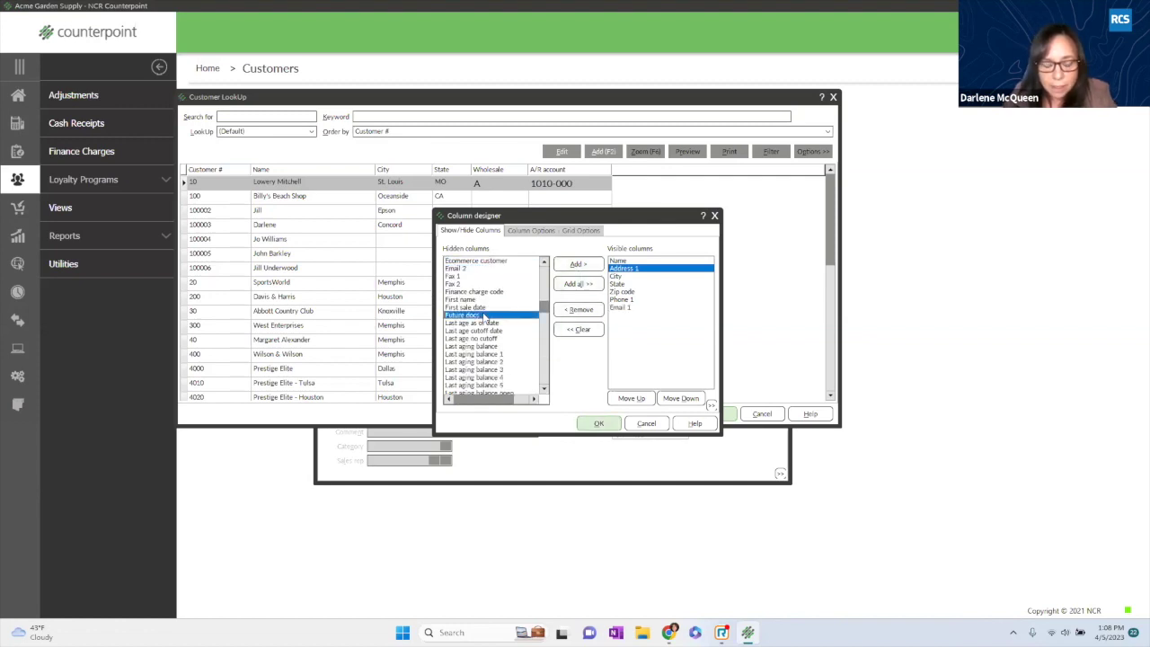
key(c)
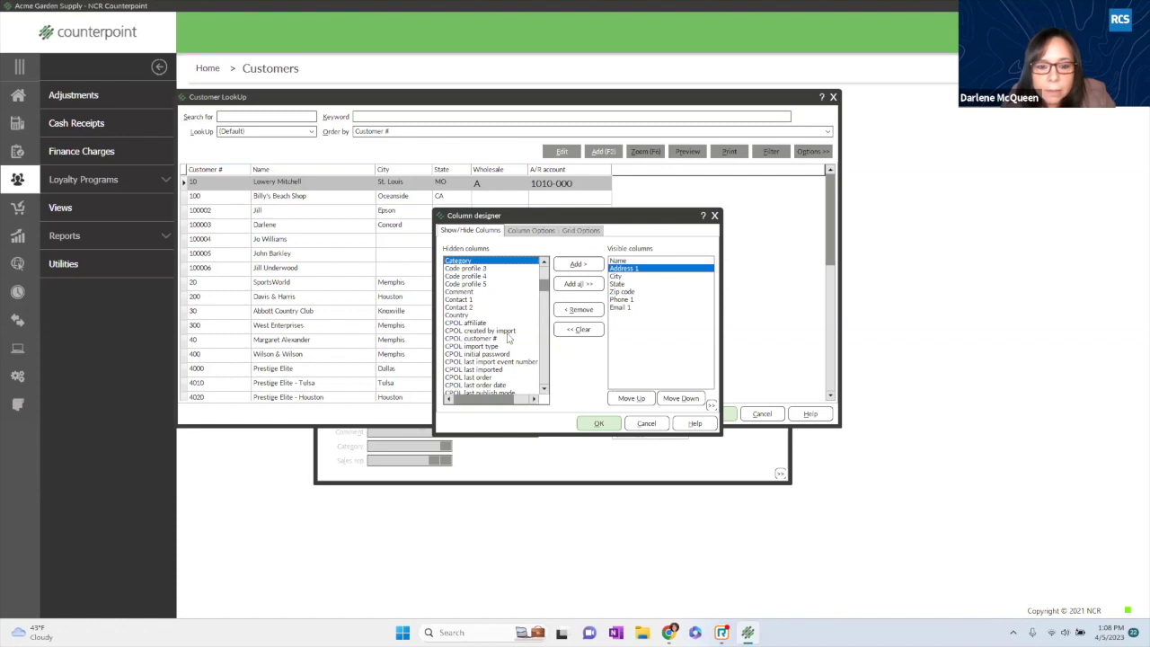
drag(543, 286, 541, 262)
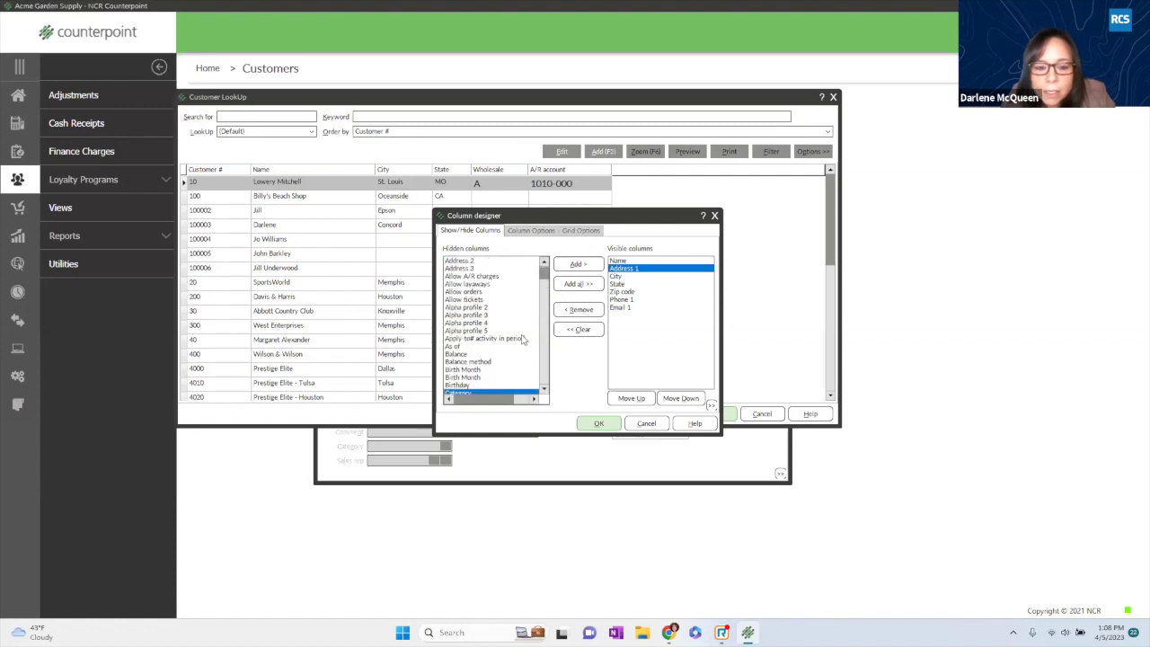
scroll(511, 325, down, 5)
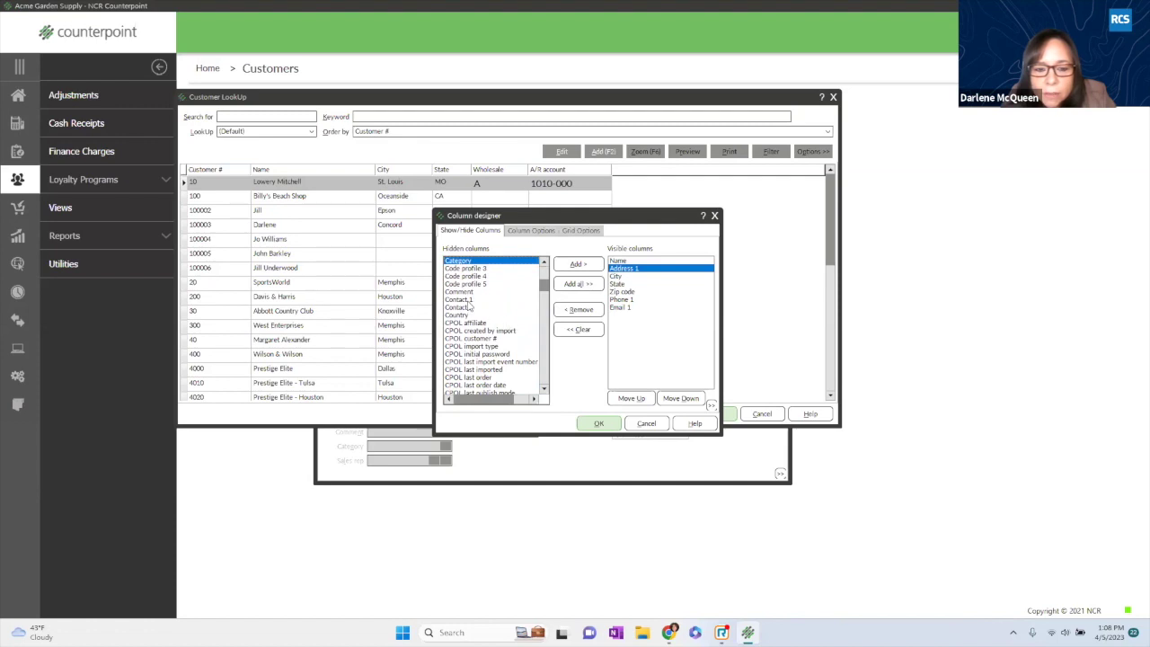
click(468, 301)
click(578, 265)
Move Contact 1 ahead of Name as the first visible column and apply the column design.
click(620, 314)
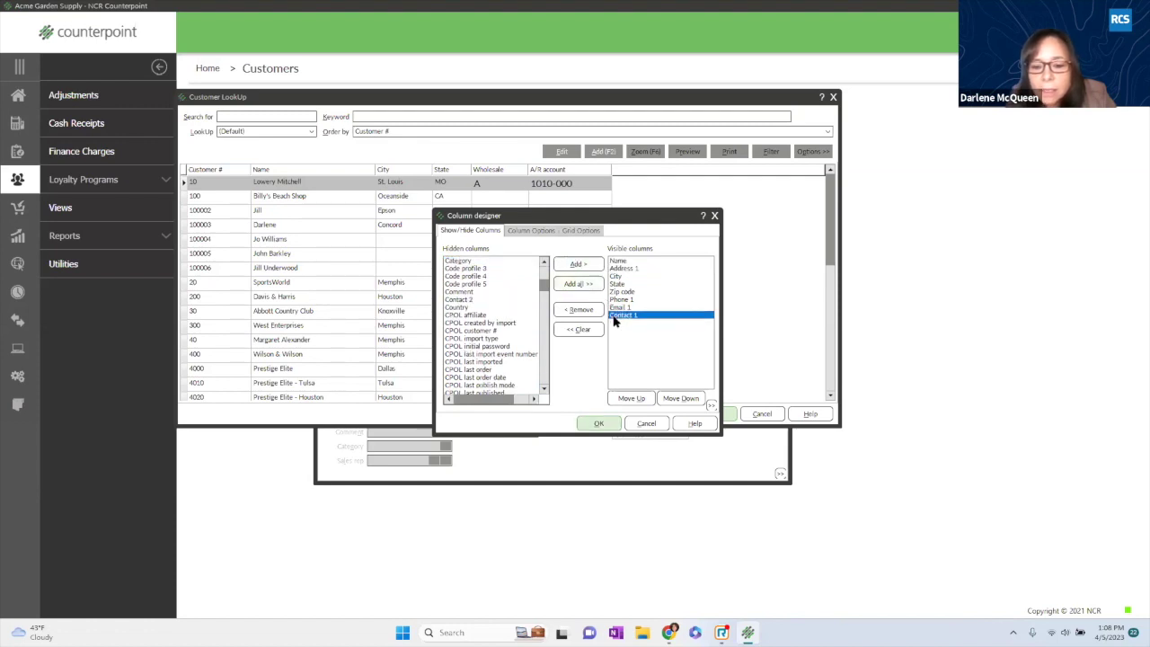
click(632, 398)
click(632, 398)
click(632, 398)
click(632, 398)
click(632, 398)
click(632, 398)
click(632, 398)
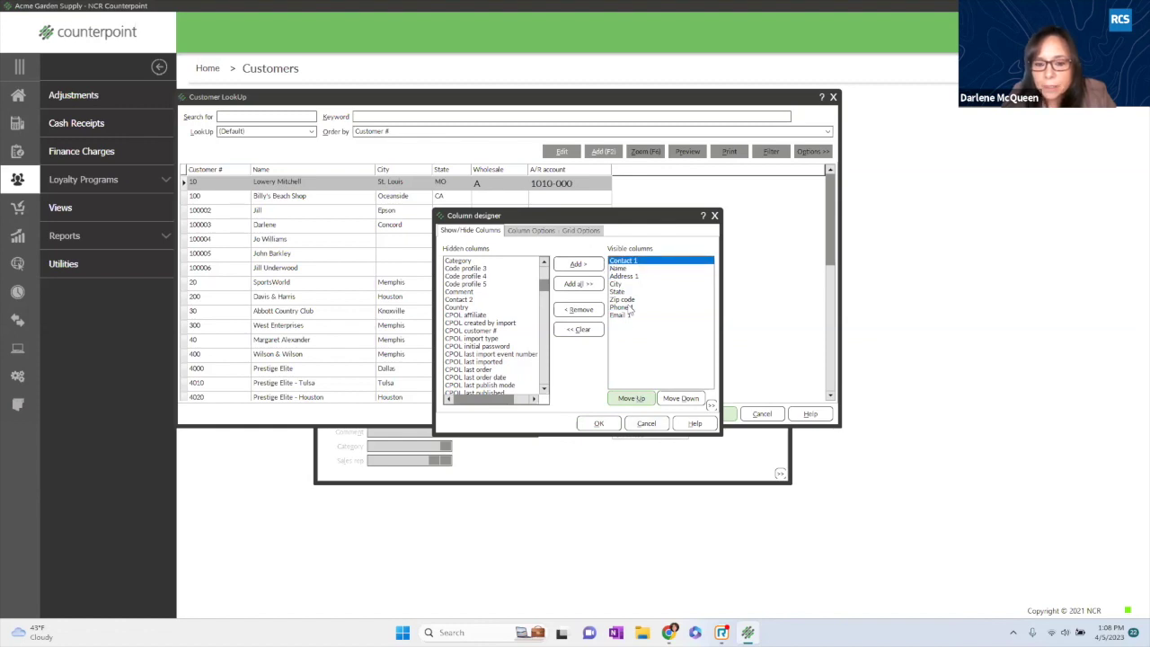
click(599, 423)
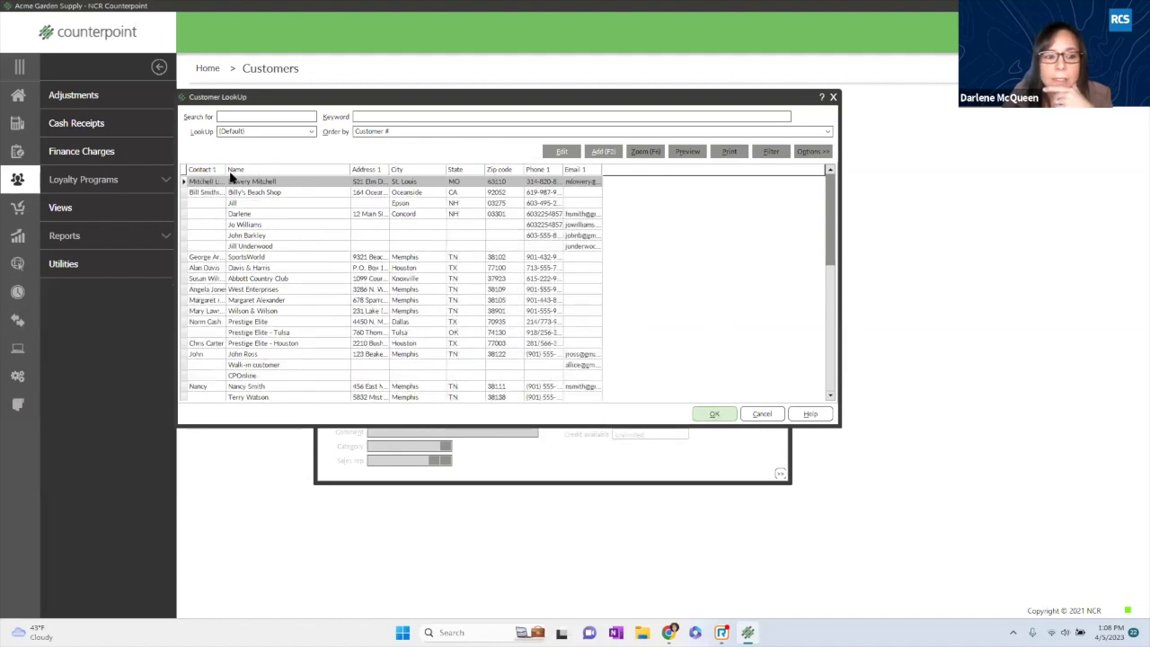
Widen the Contact 1 column, then place Email 1 directly before Phone 1 and widen it to show full addresses.
drag(223, 169, 265, 171)
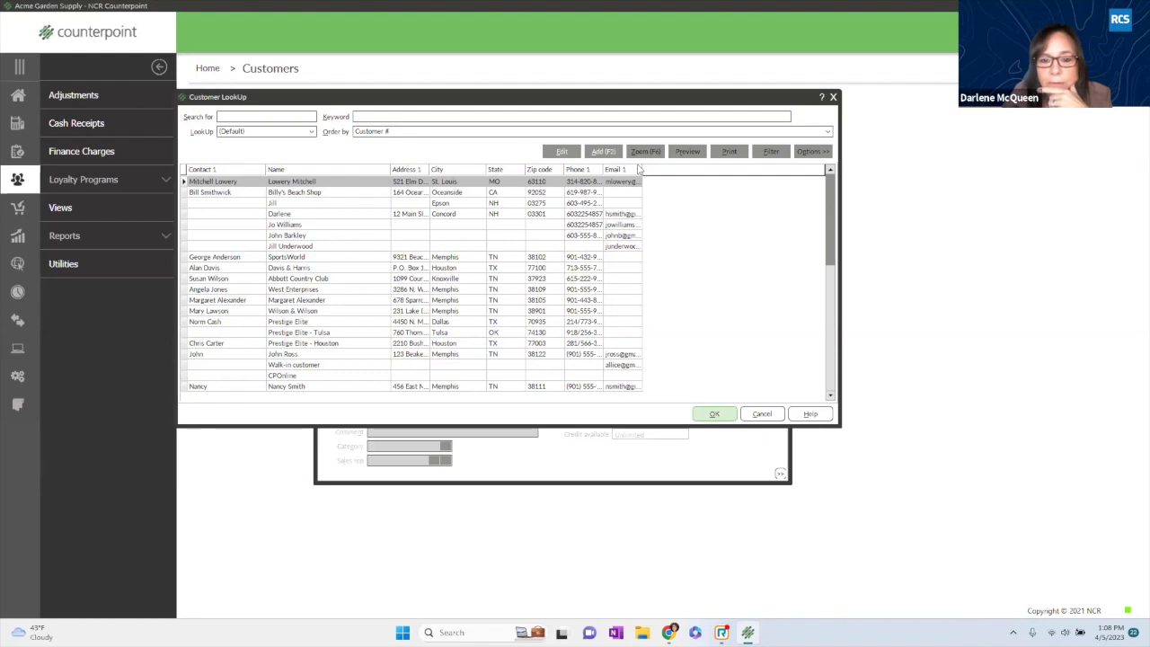
drag(643, 168, 574, 170)
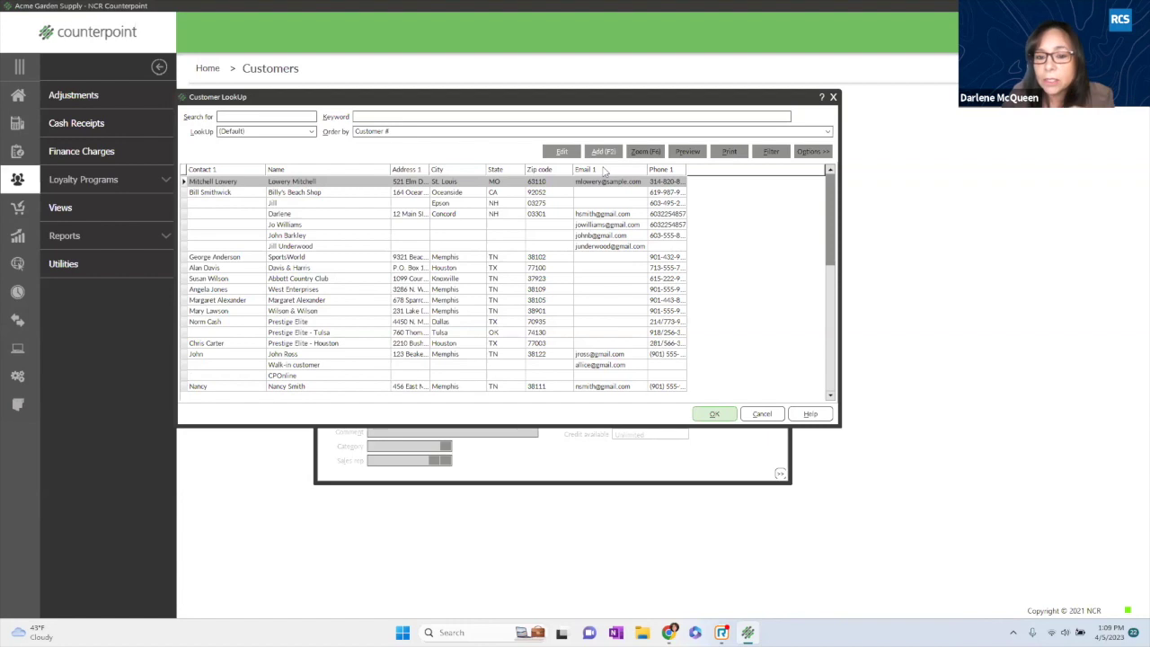
Bring up the CSV data export for the customer lookup grid and close it without exporting.
right_click(603, 170)
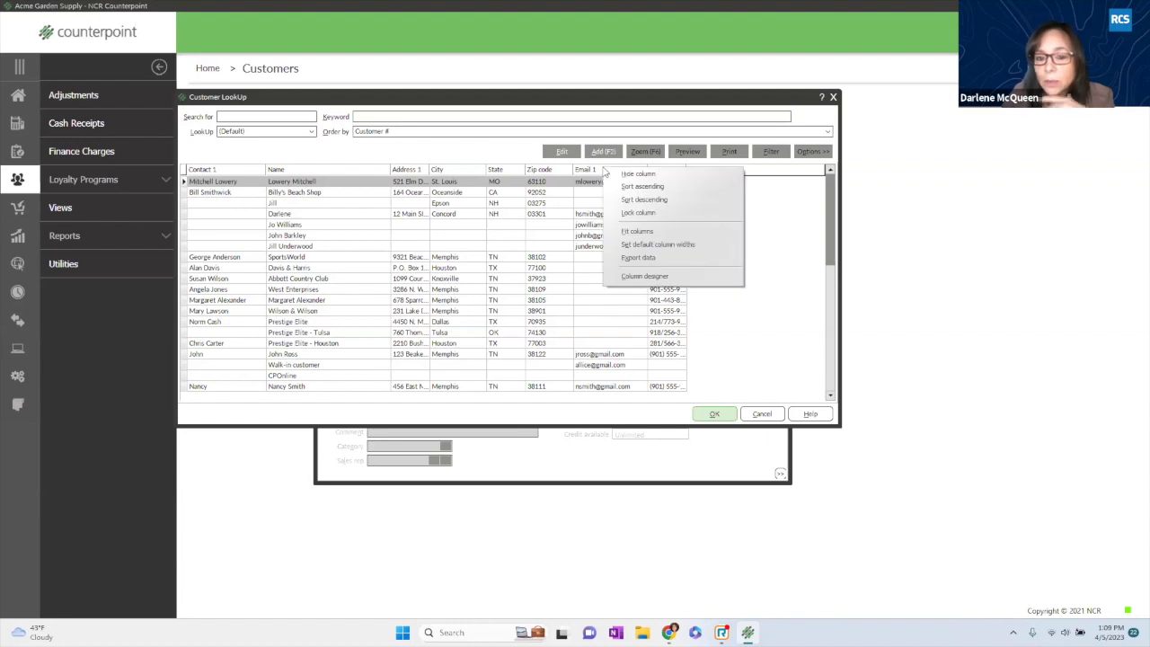
click(638, 258)
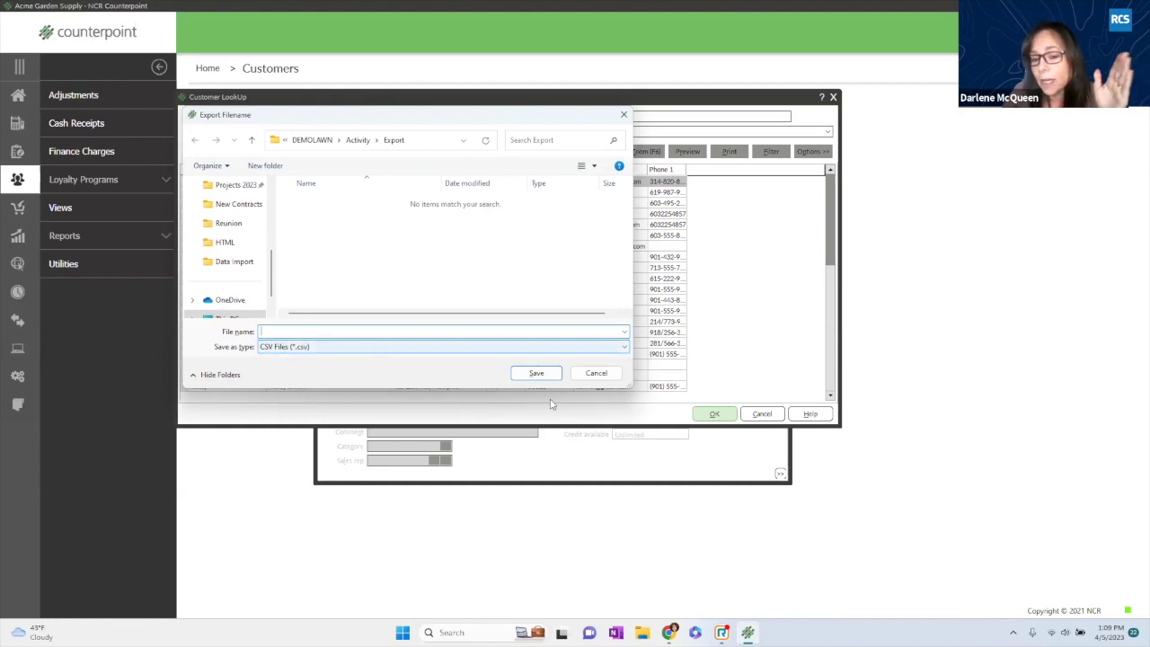
click(595, 373)
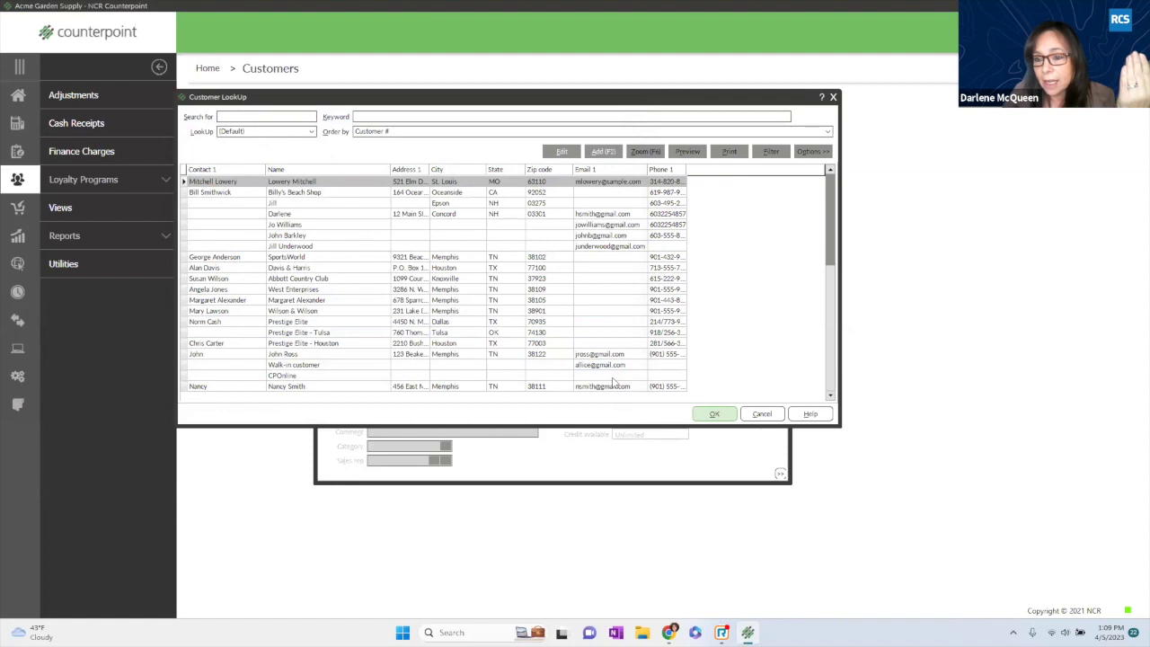
Preview the Customer Quick Report, try its Separated Values (CSV) export format, and close the report without exporting.
click(692, 153)
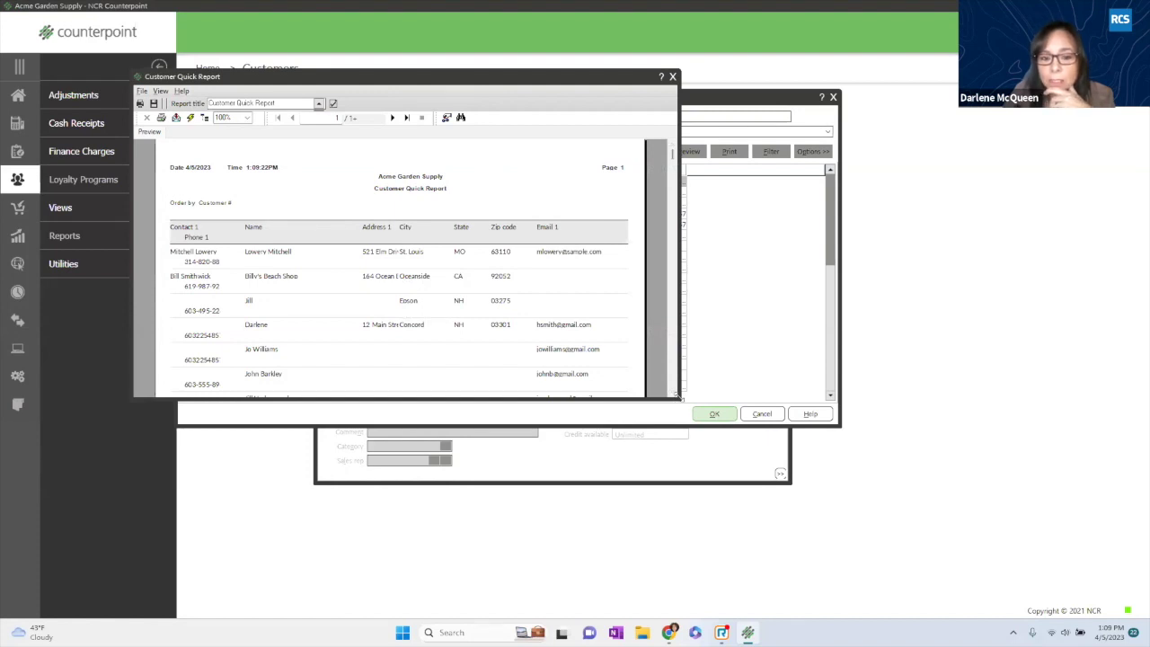
drag(675, 396, 997, 606)
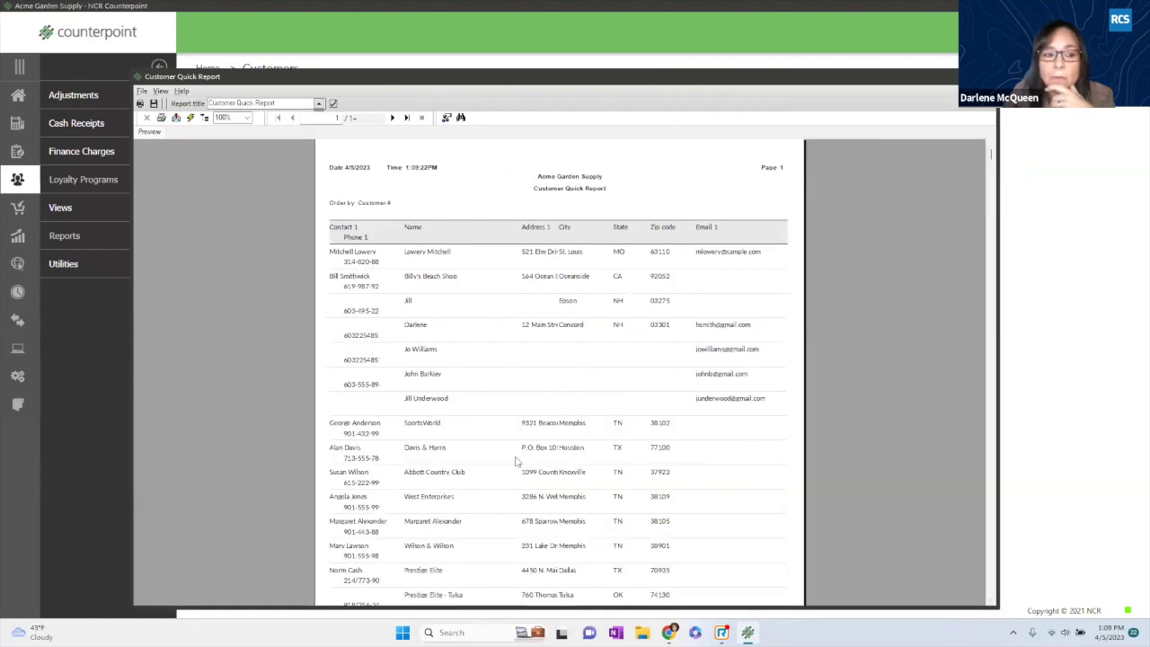
click(176, 119)
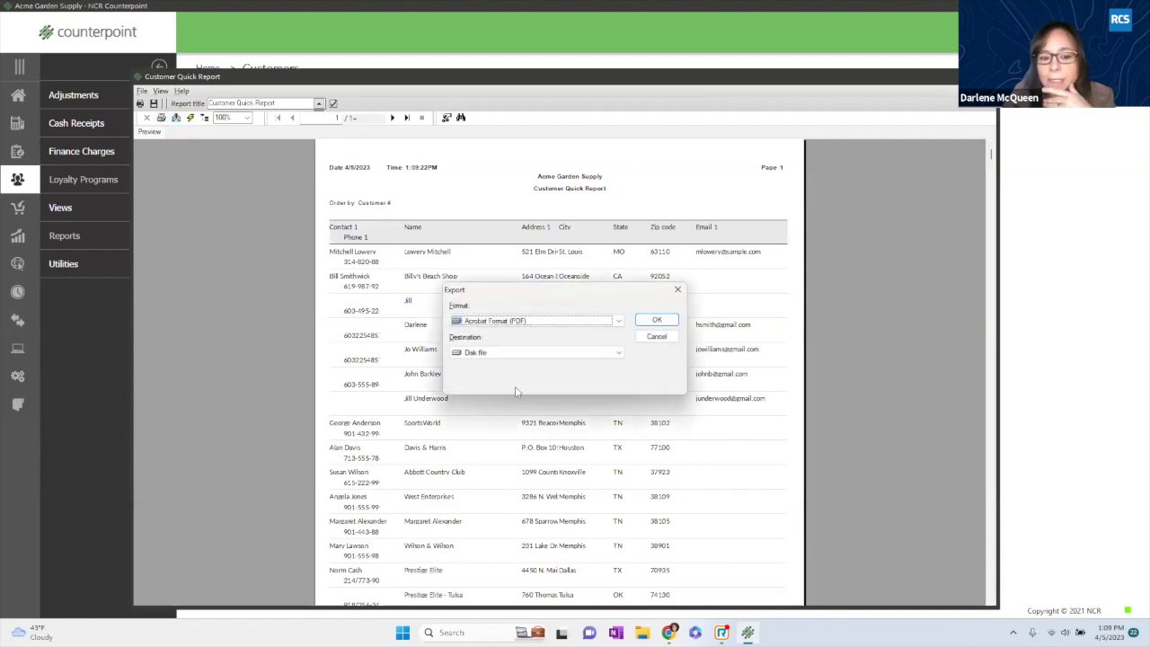
click(618, 321)
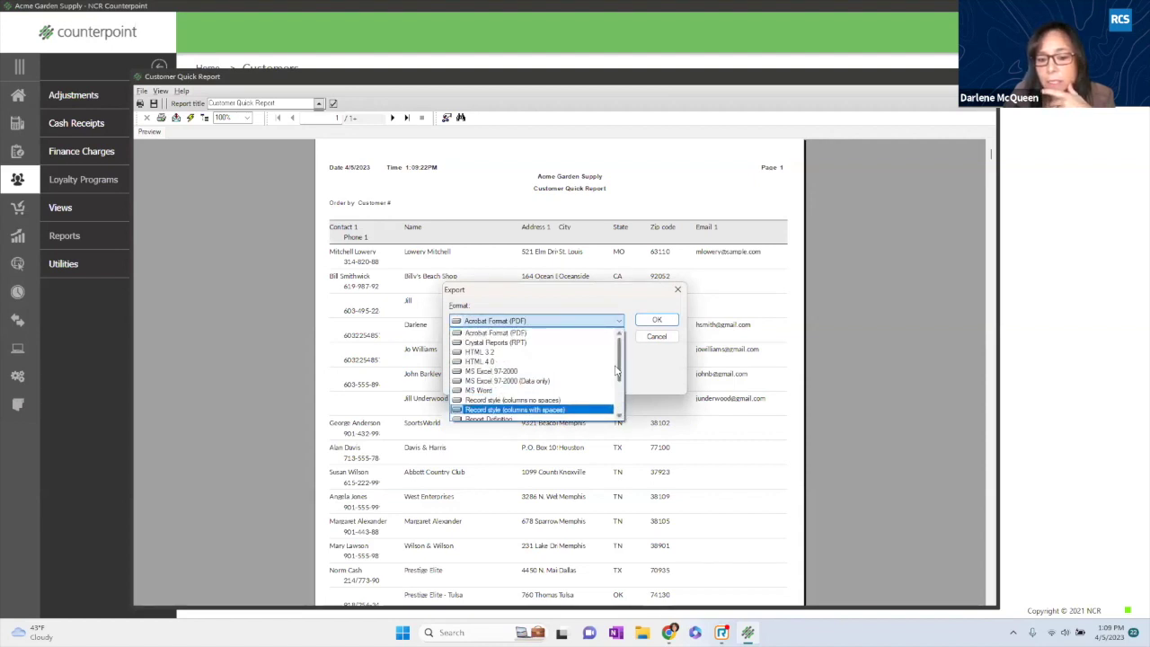
drag(618, 369, 623, 410)
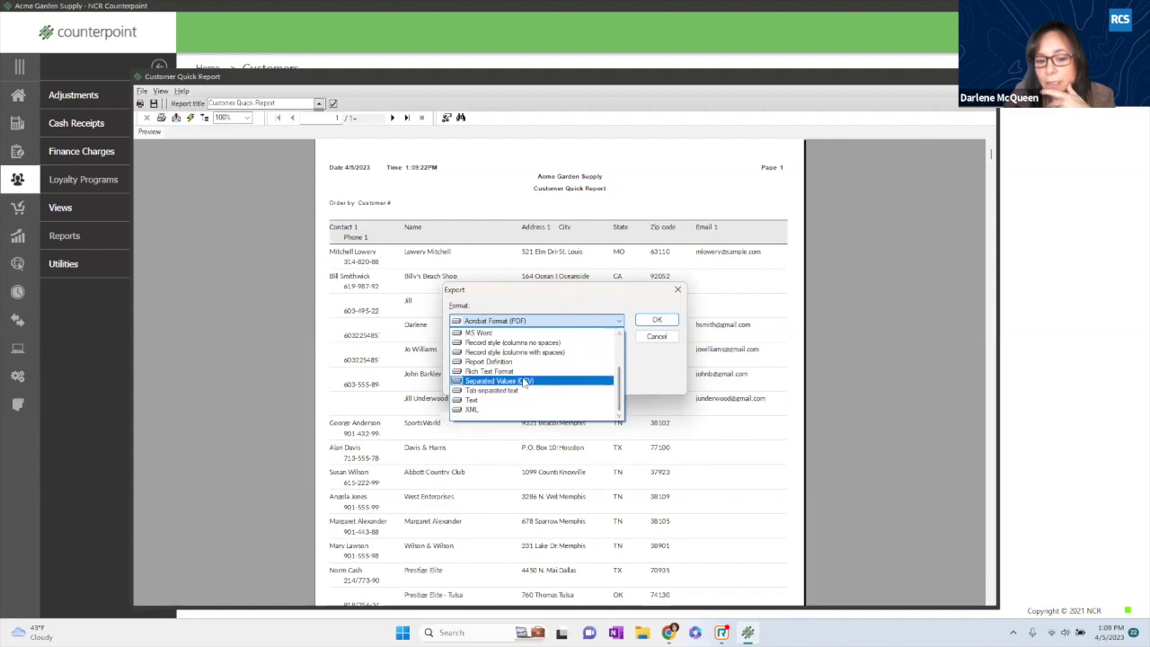
click(524, 382)
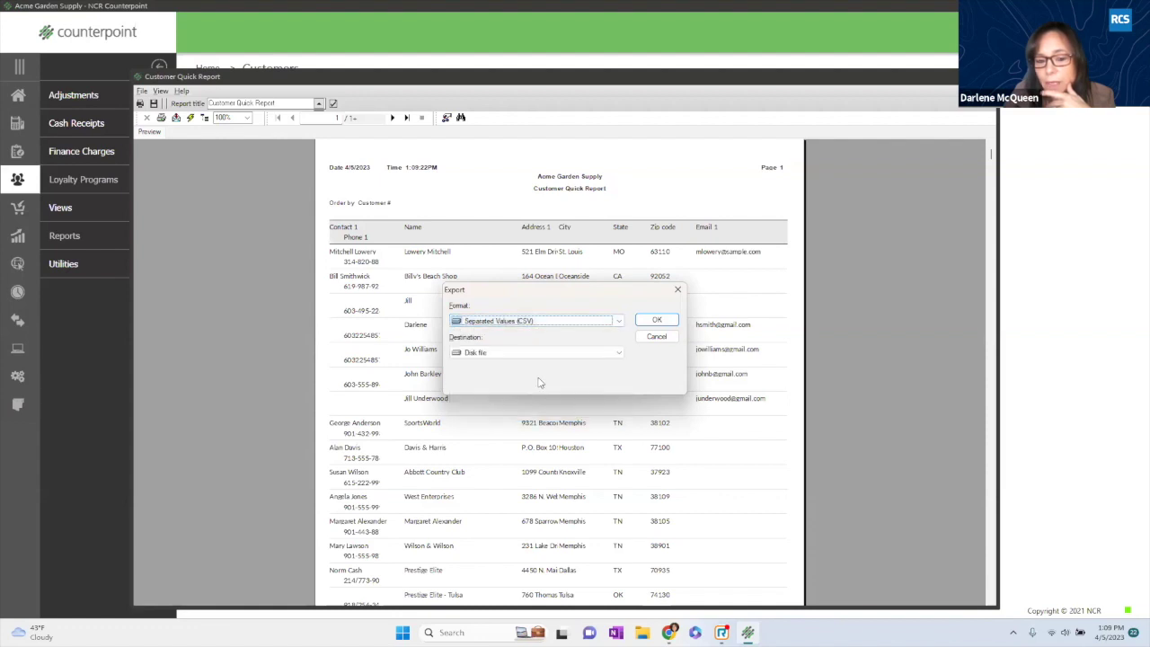
click(679, 290)
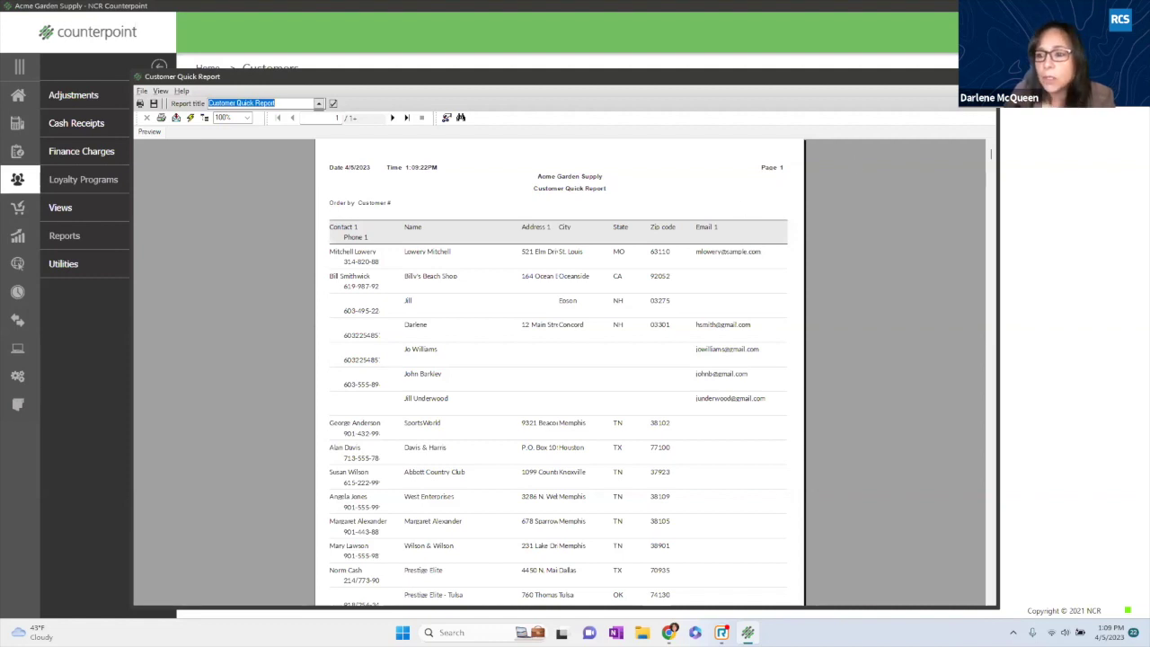
key(Escape)
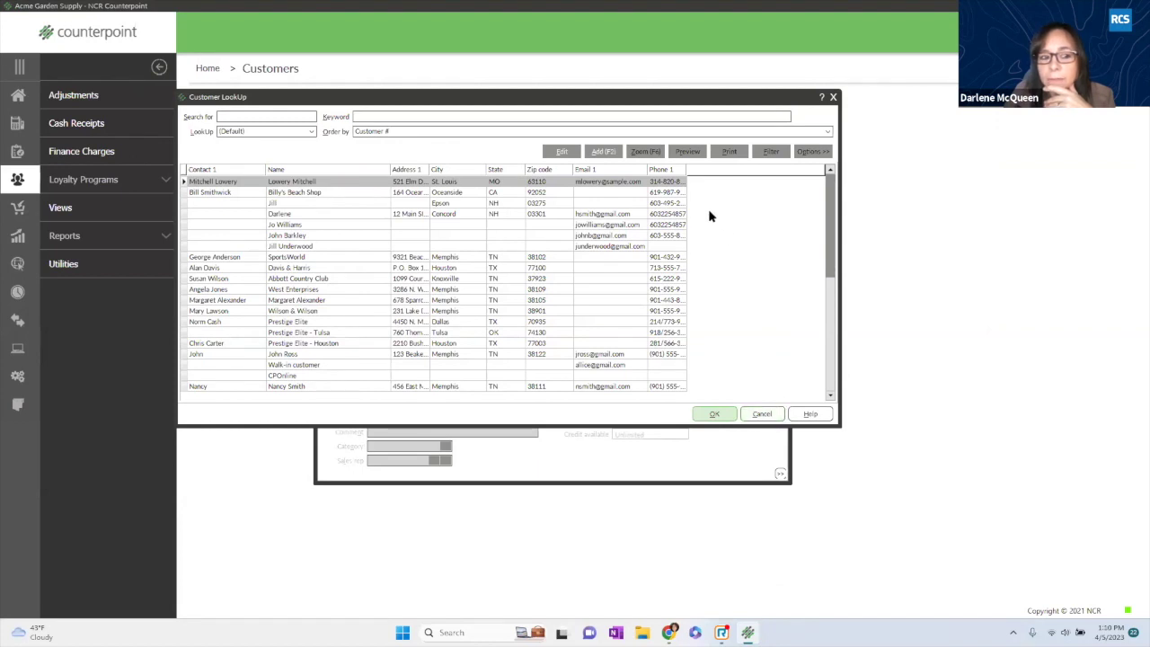
Save the customized customer lookup under the new name Customer List.
click(310, 133)
click(310, 133)
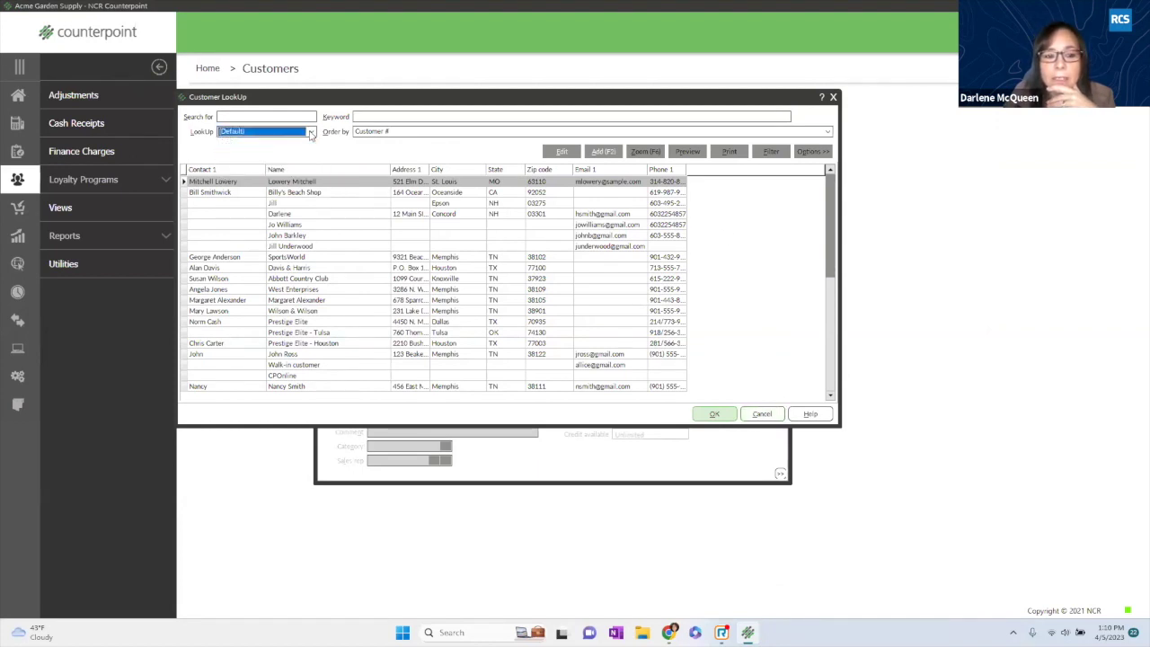
click(813, 153)
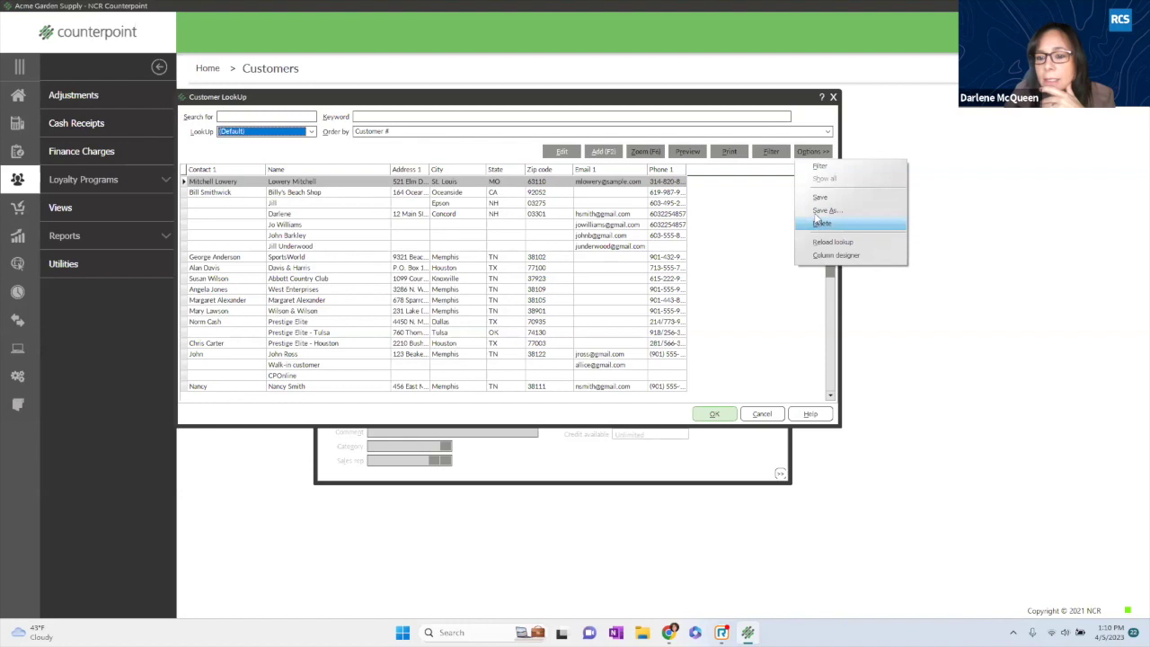
click(820, 210)
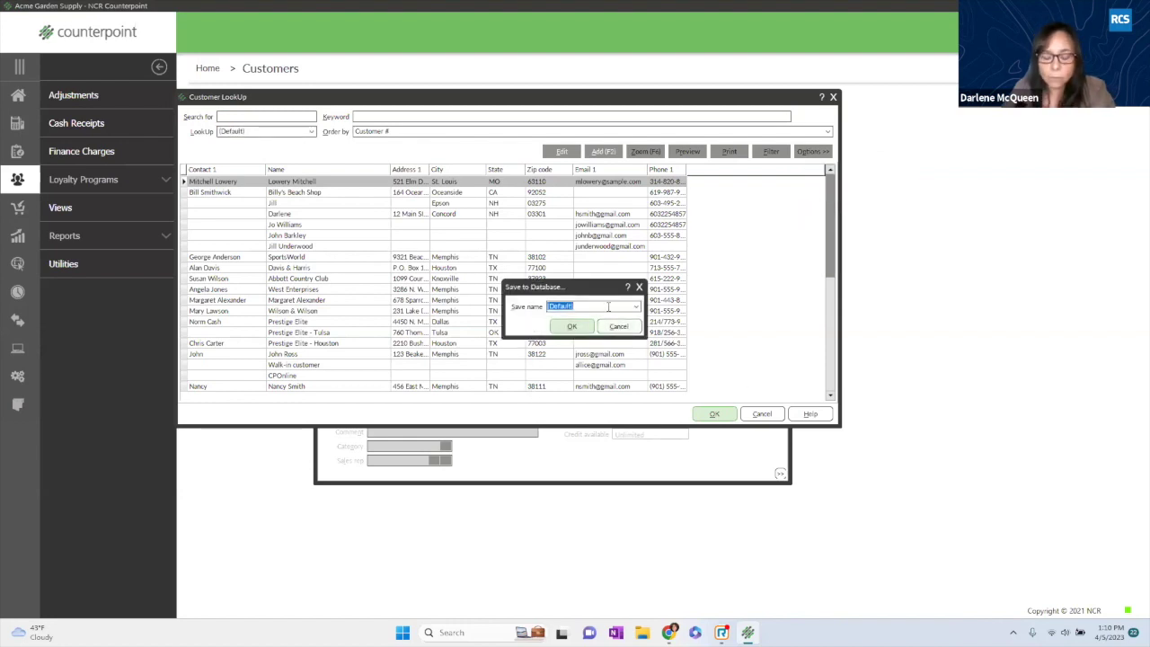
text(Customer List)
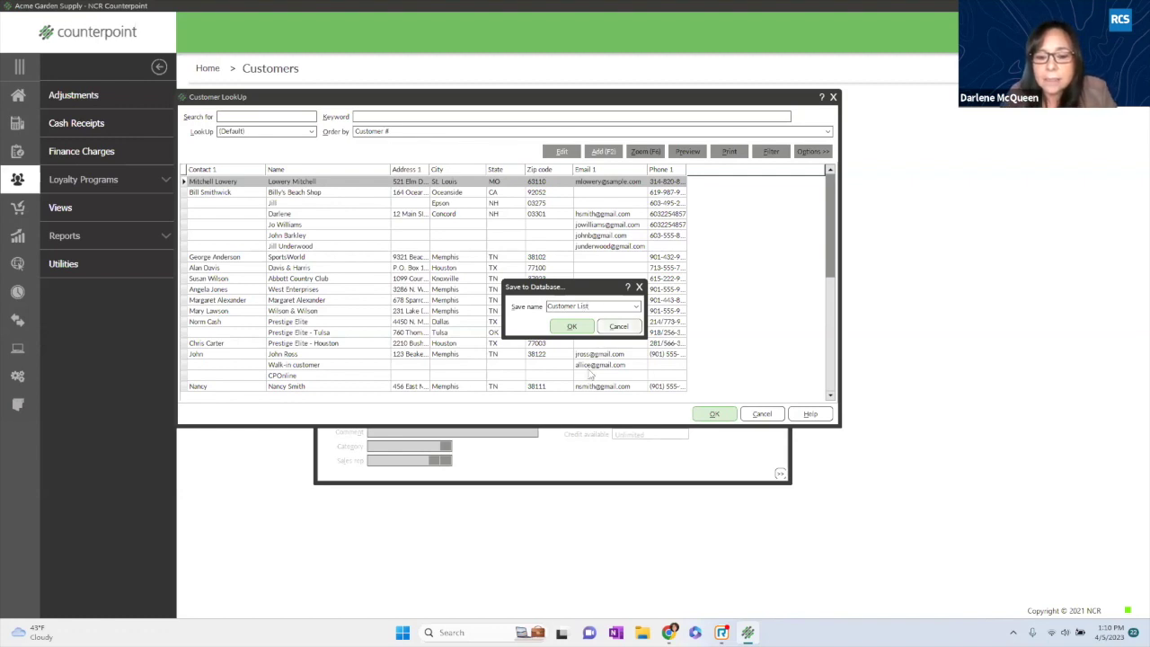
click(579, 332)
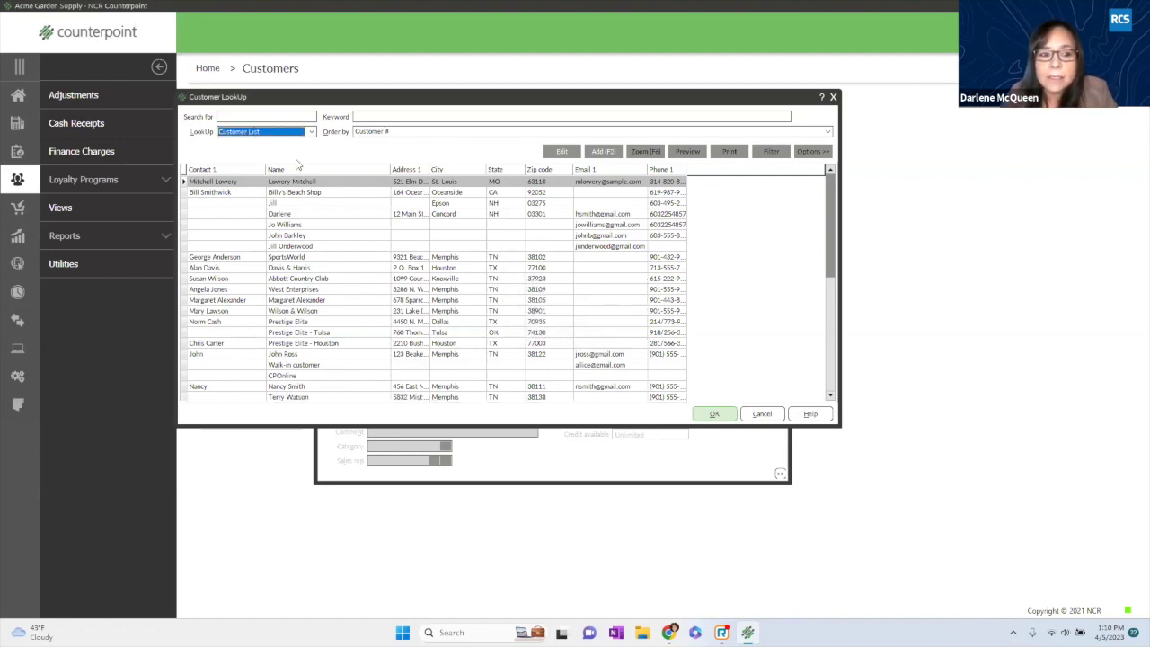
Compare the Customer List lookup with the (Default) lookup, and close the customer lookup and the Customers form.
click(310, 133)
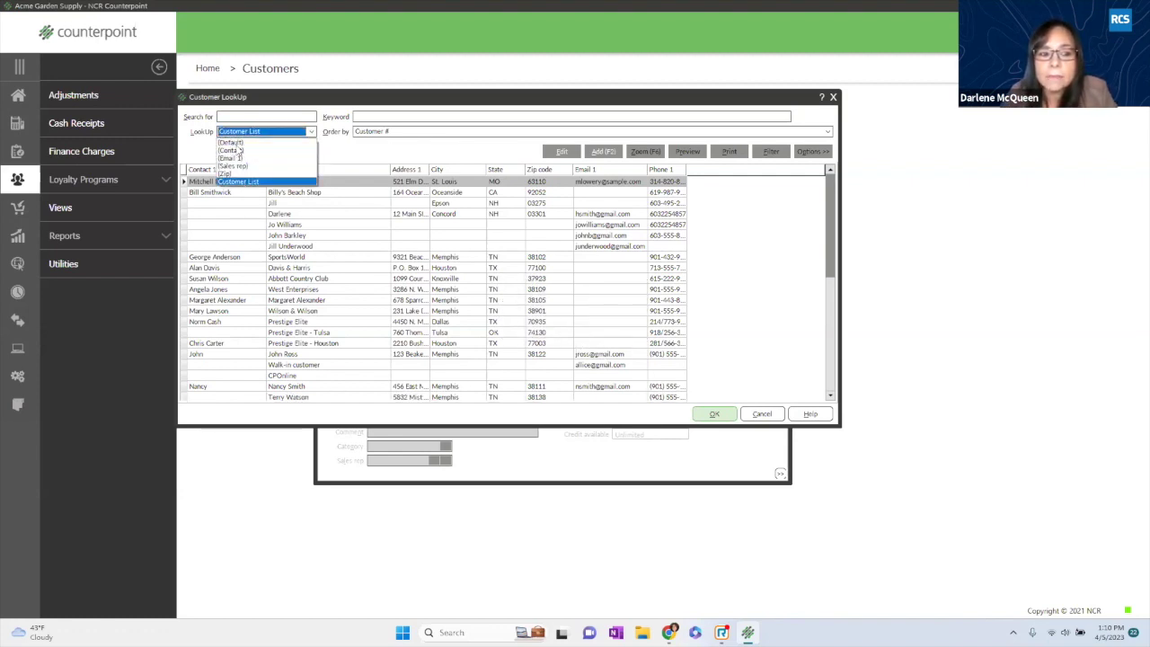
click(240, 181)
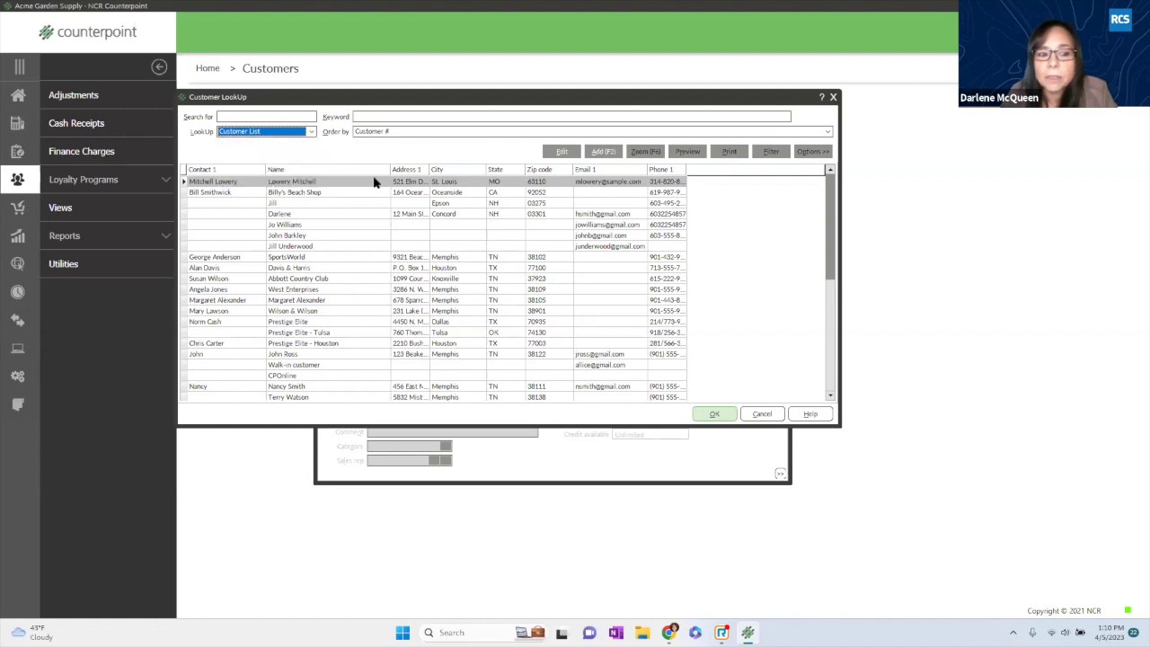
click(311, 132)
click(248, 143)
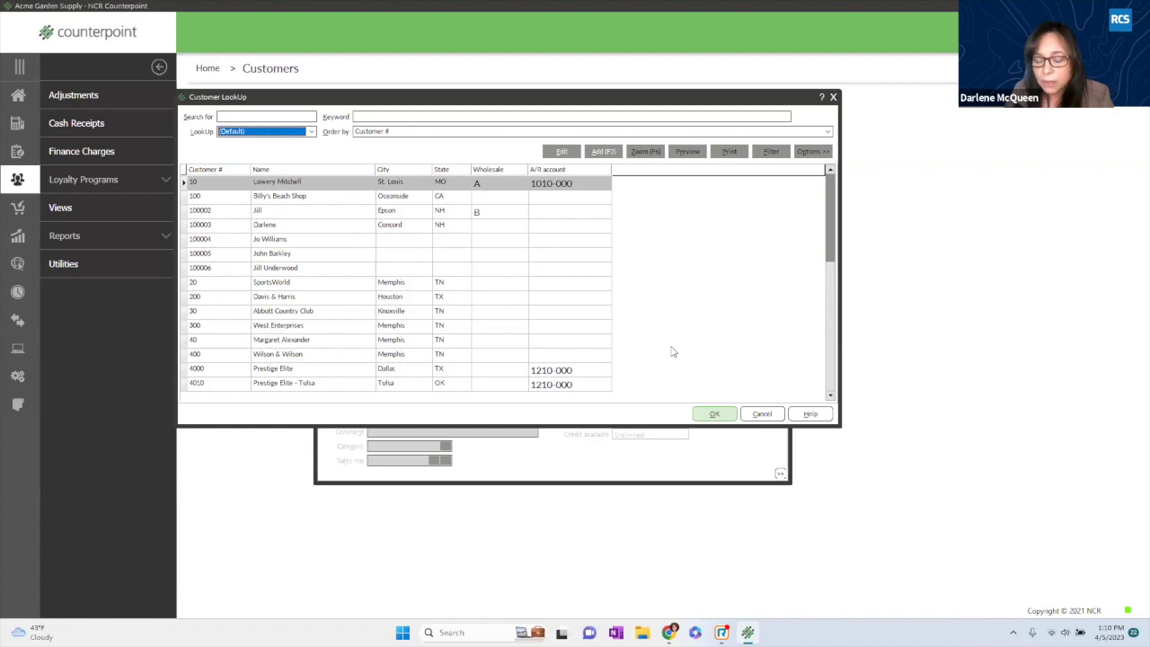
click(763, 416)
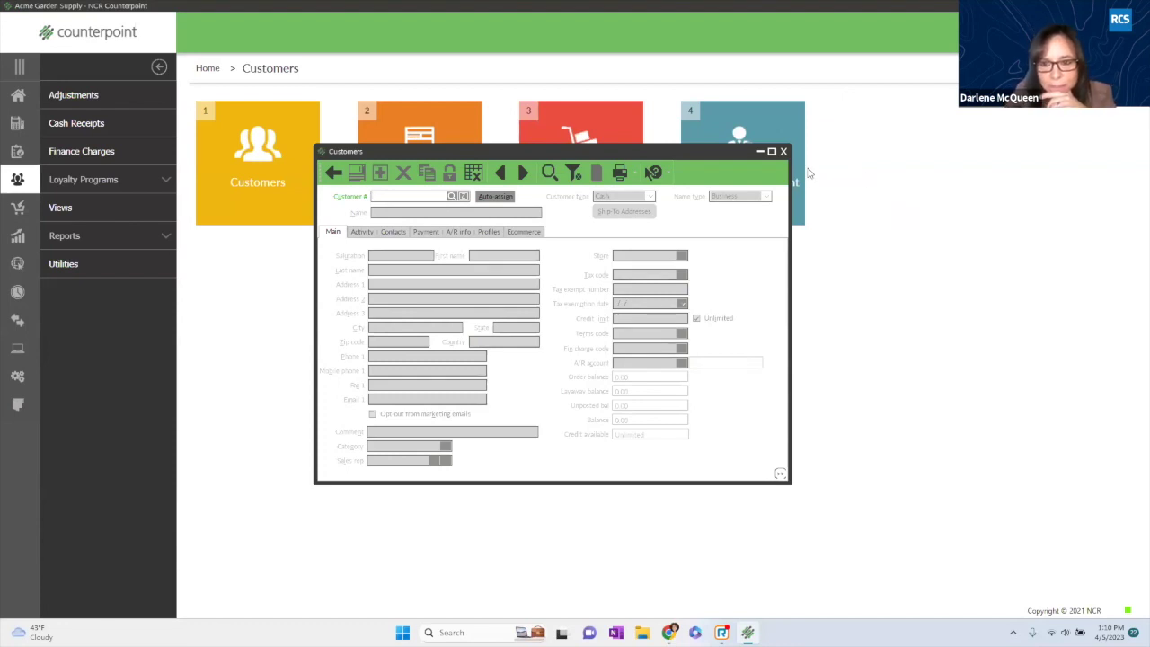
click(784, 152)
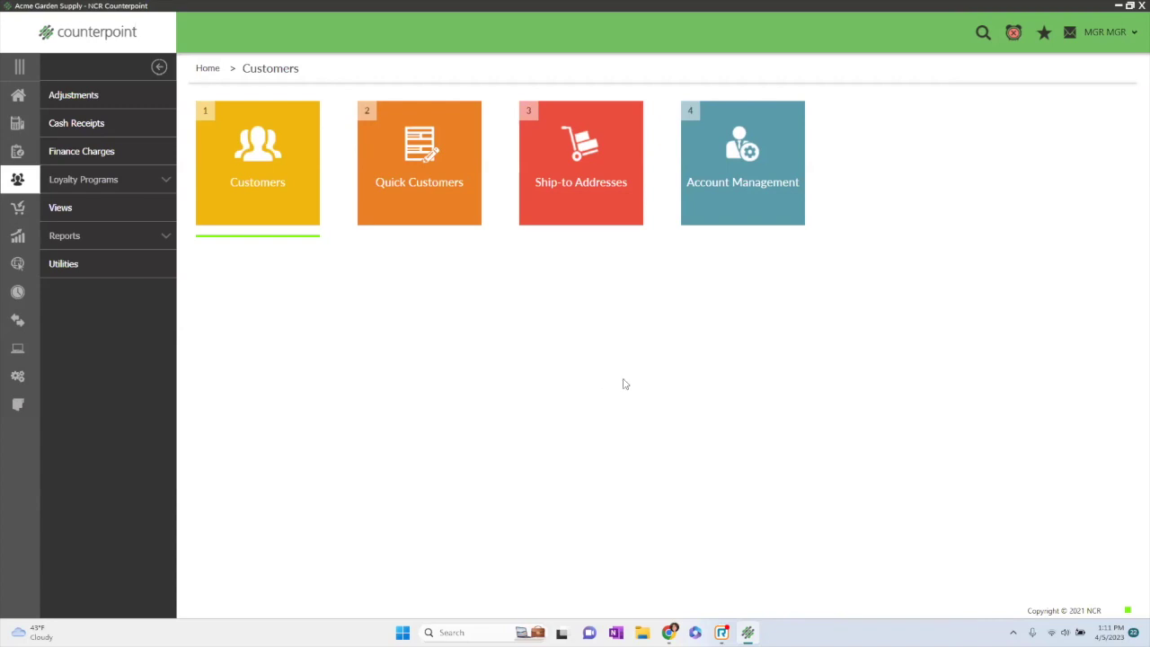
Start a new Data Interchange import task.
click(19, 96)
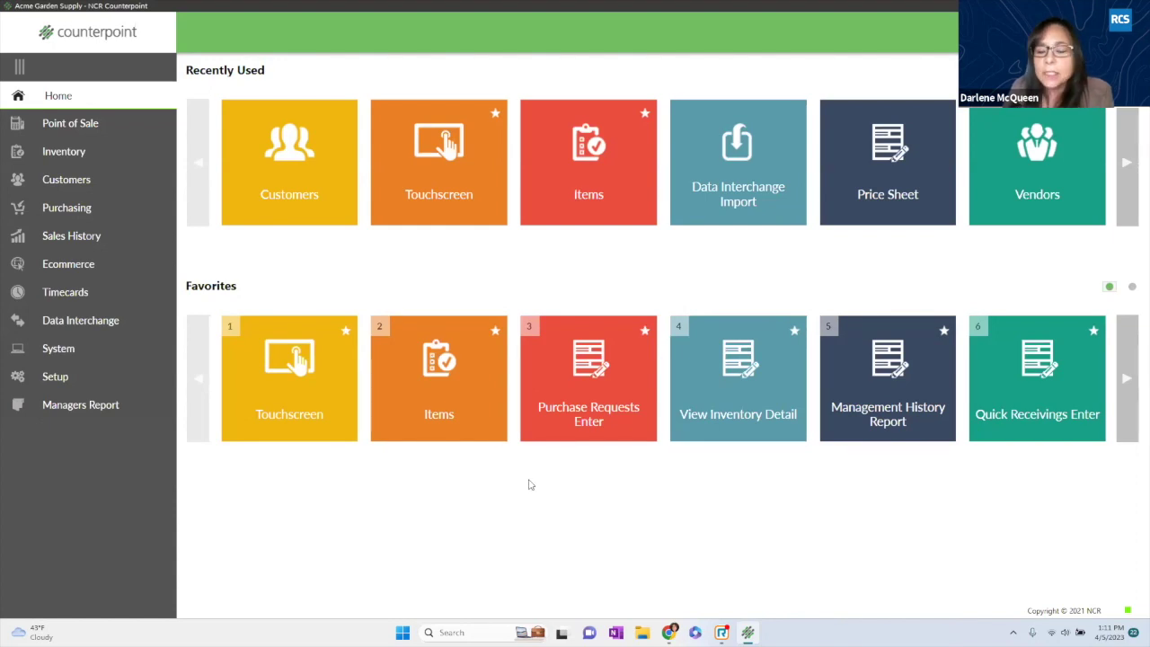
click(60, 321)
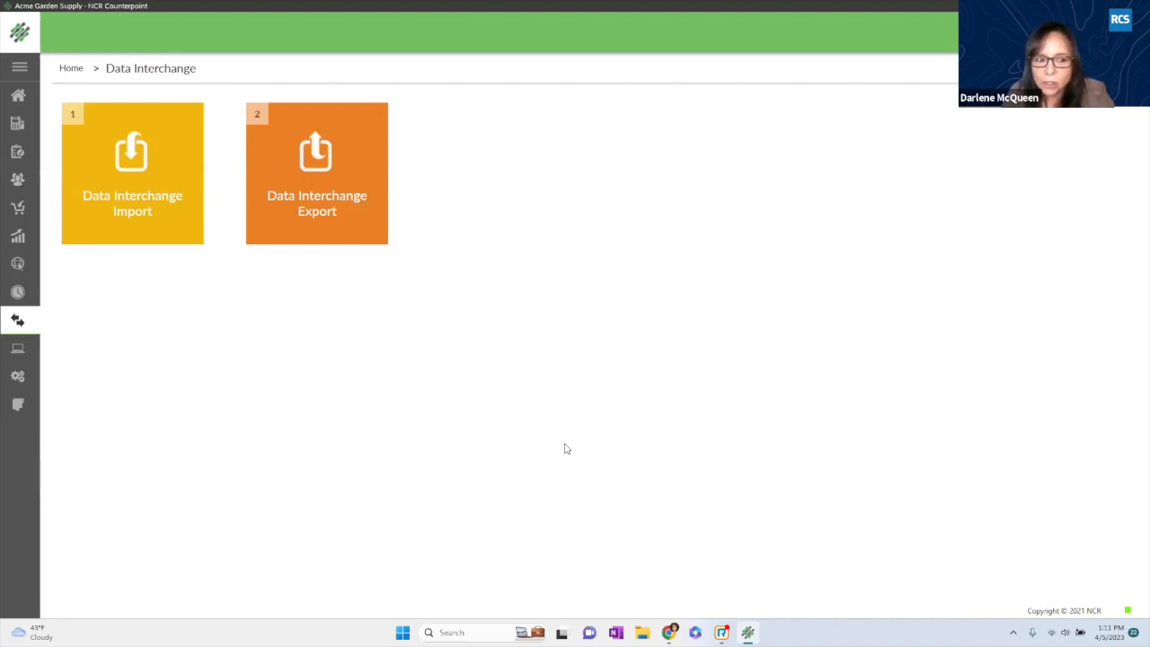
click(151, 194)
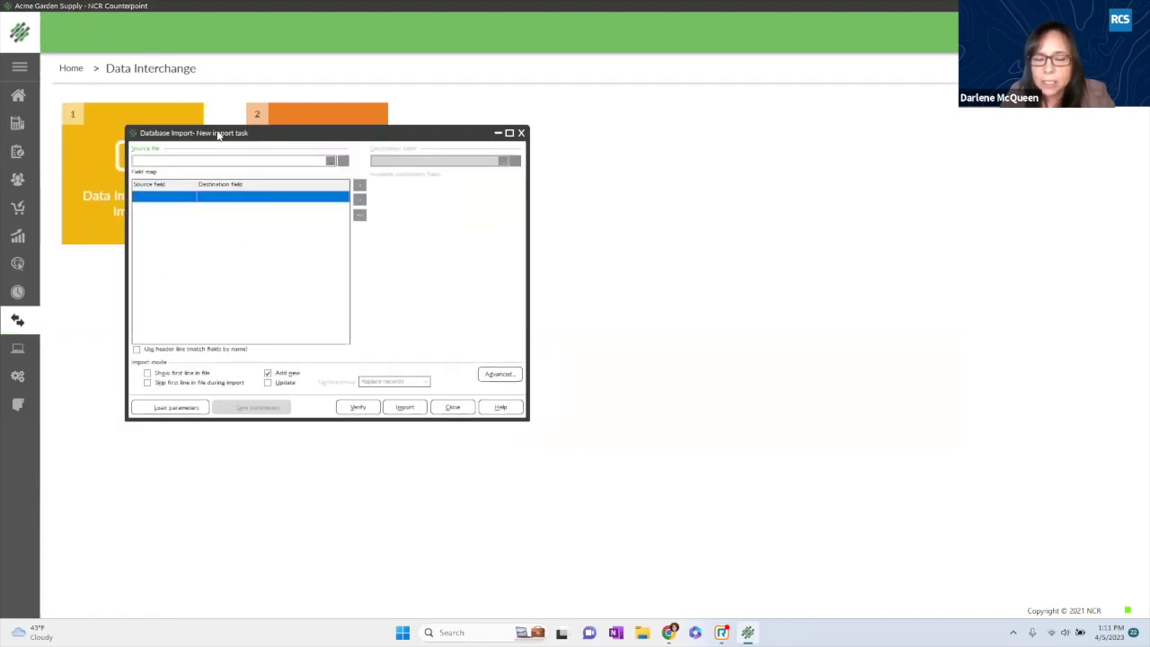
drag(217, 135, 292, 94)
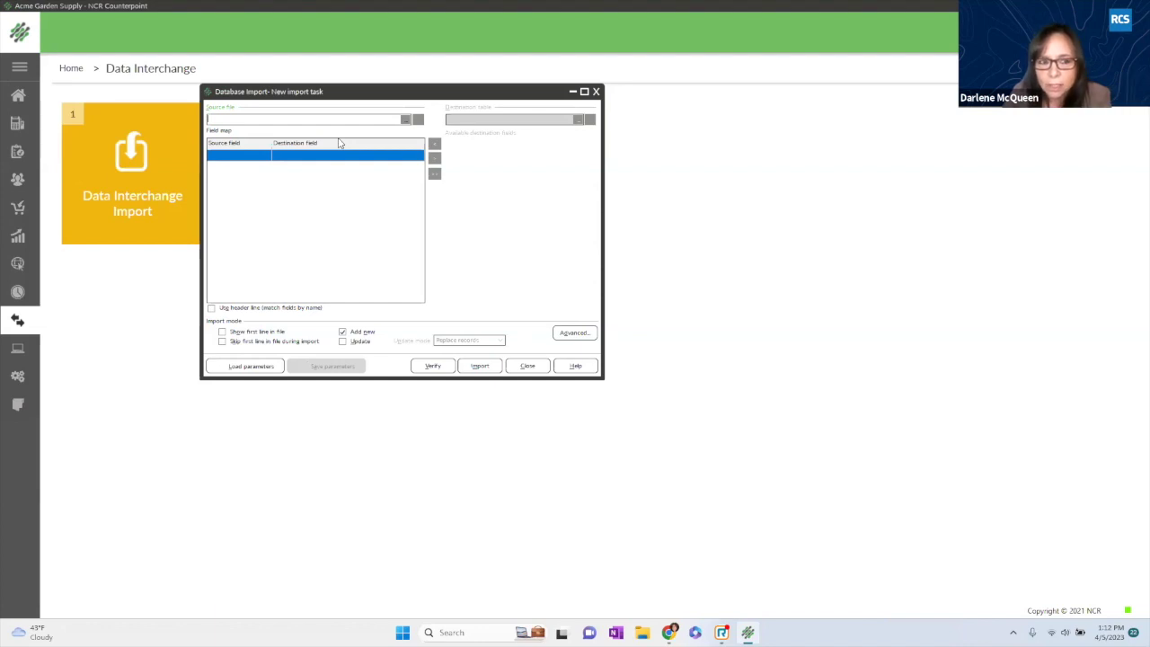
Load the CSV file SampeItems2 from the Data Import folder as the import's source file.
click(405, 120)
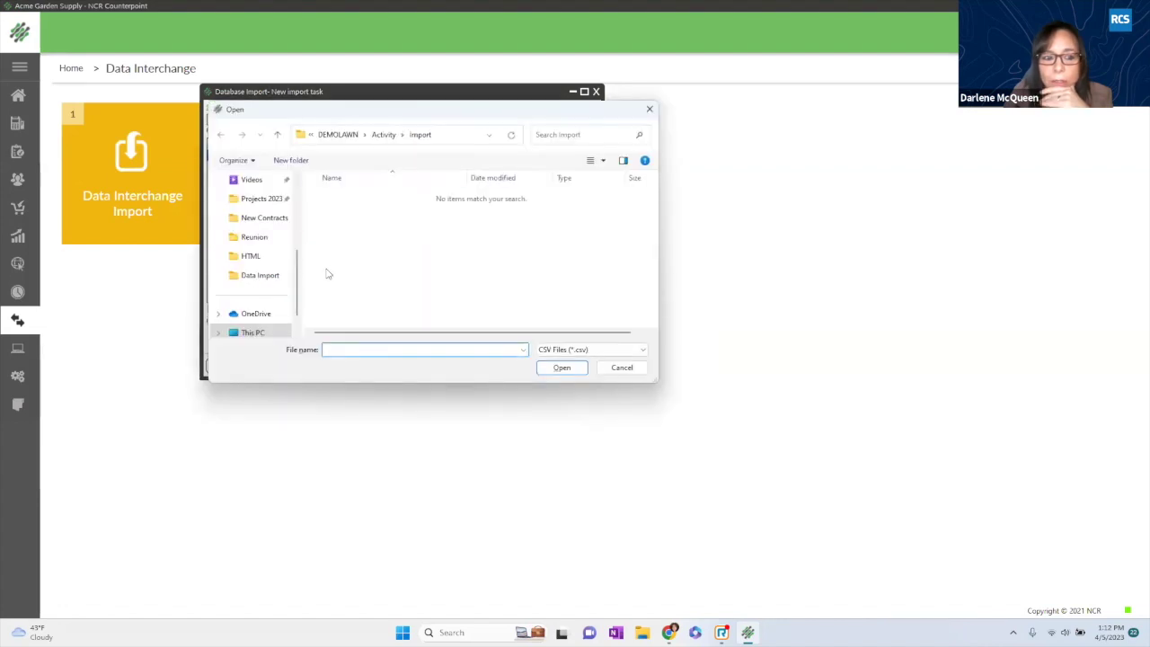
click(260, 280)
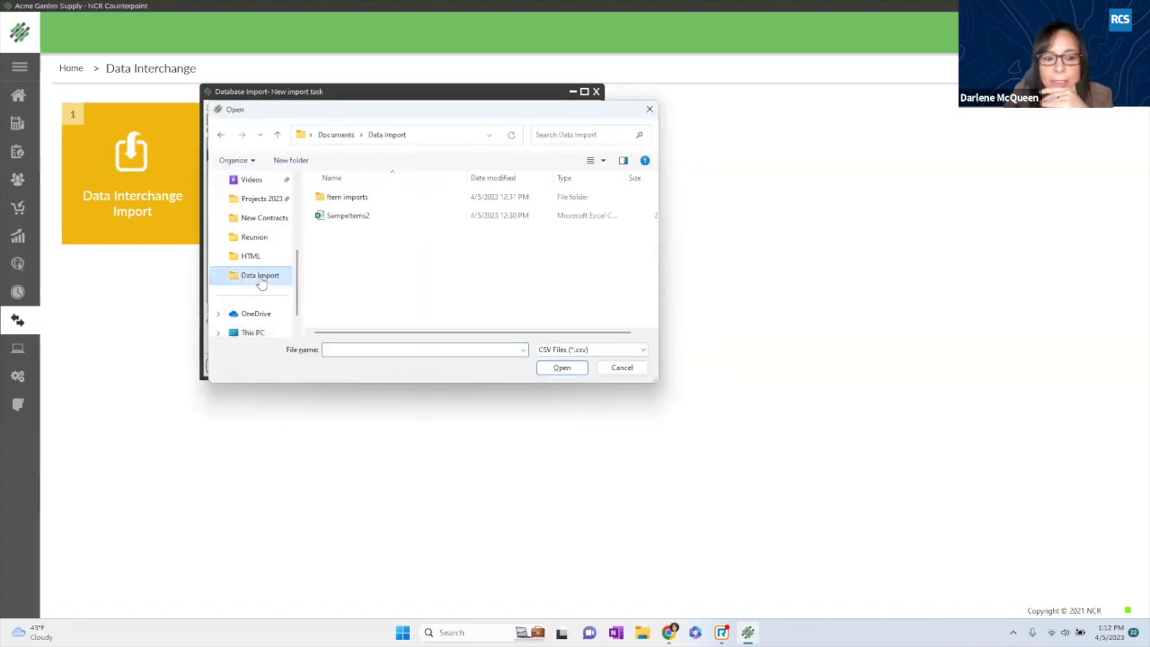
click(344, 217)
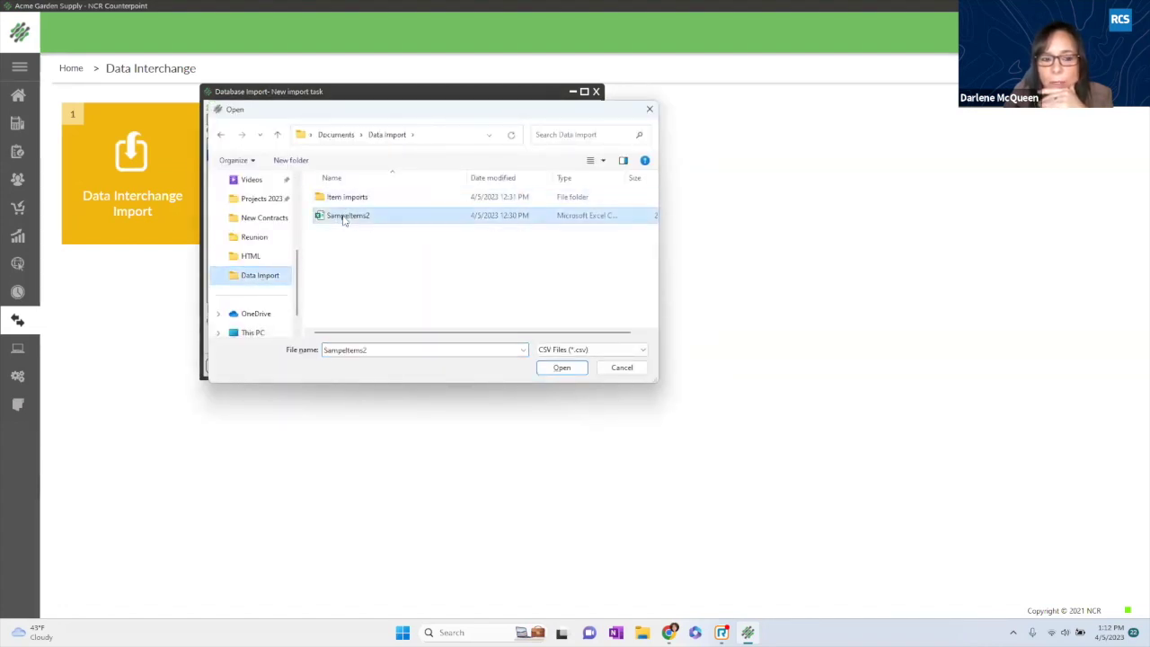
click(556, 370)
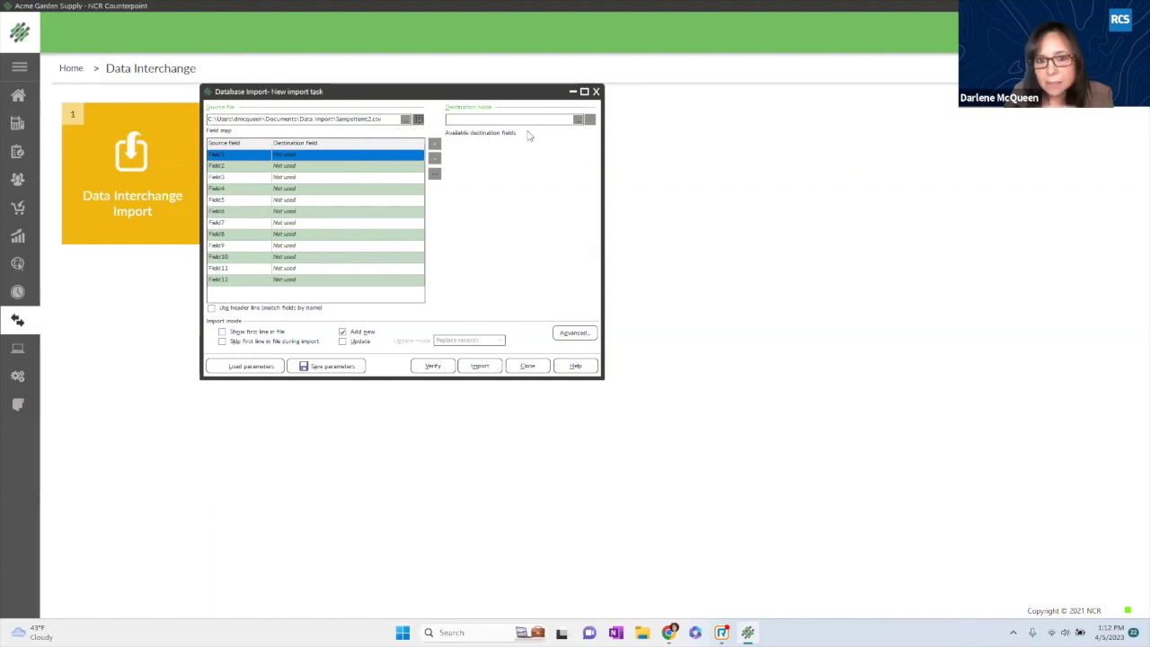
Choose IM_ITEM from the IM tables as the import's destination table.
click(578, 119)
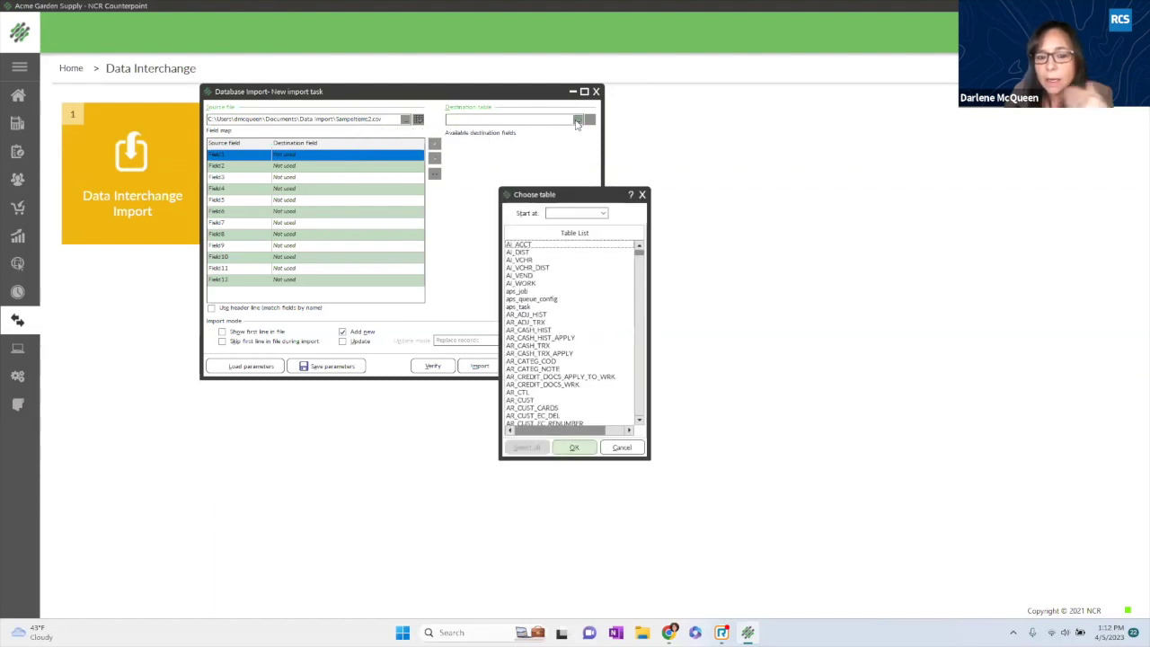
click(603, 213)
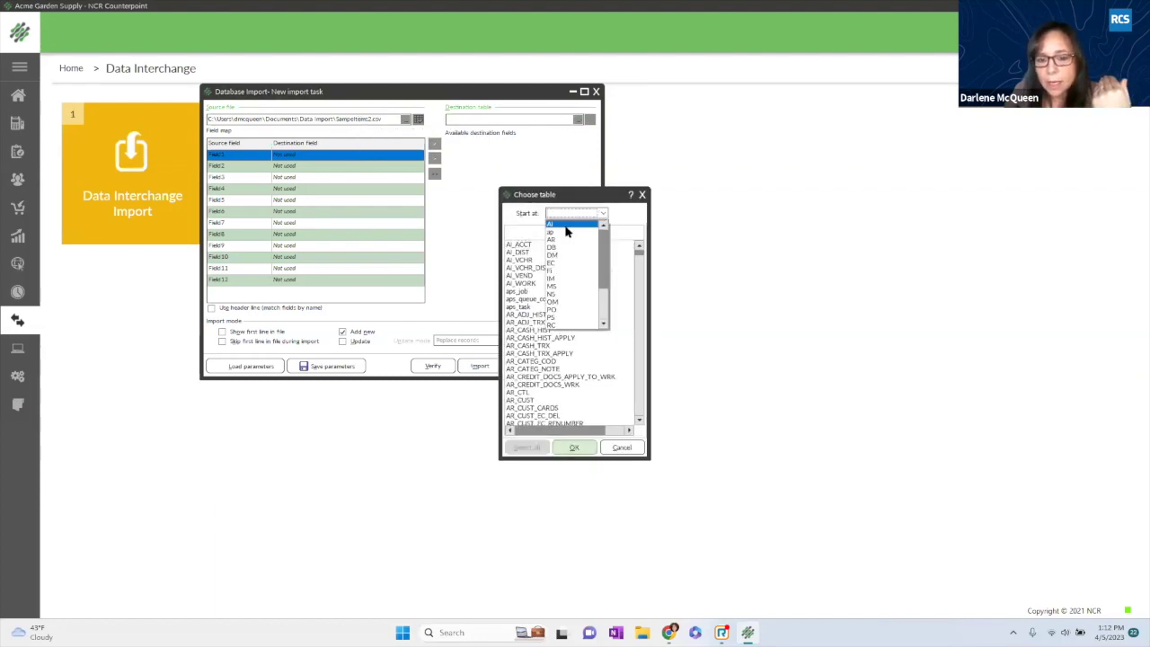
click(555, 279)
scroll(539, 306, down, 2)
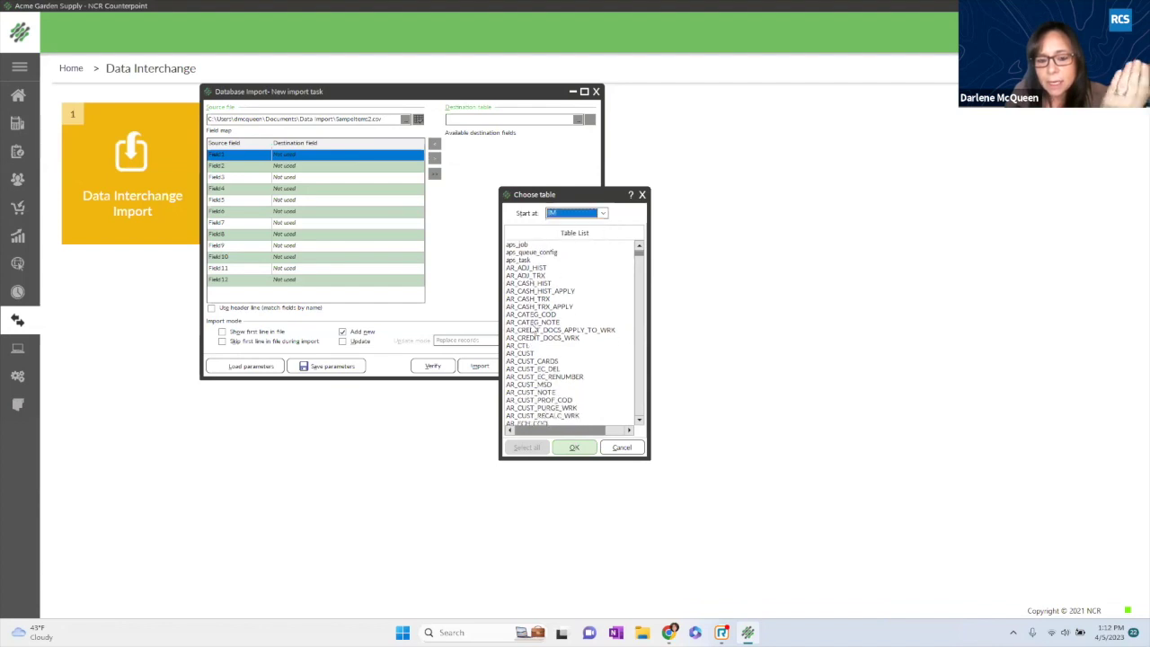
click(534, 323)
key(i)
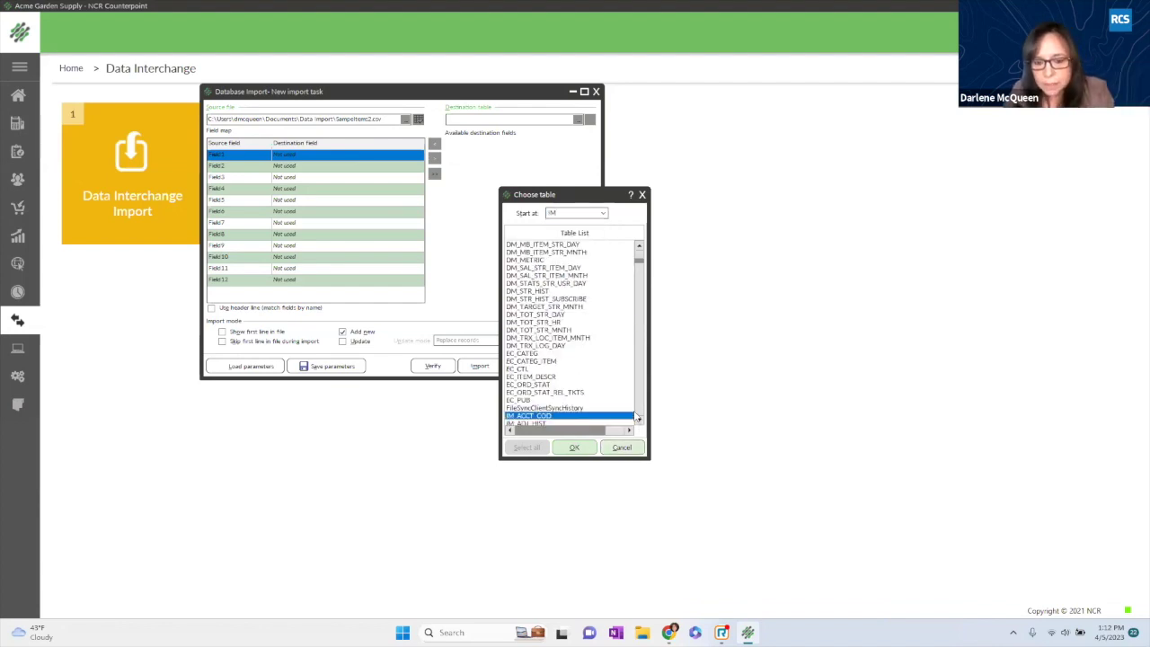
click(639, 421)
scroll(639, 422, down, 7)
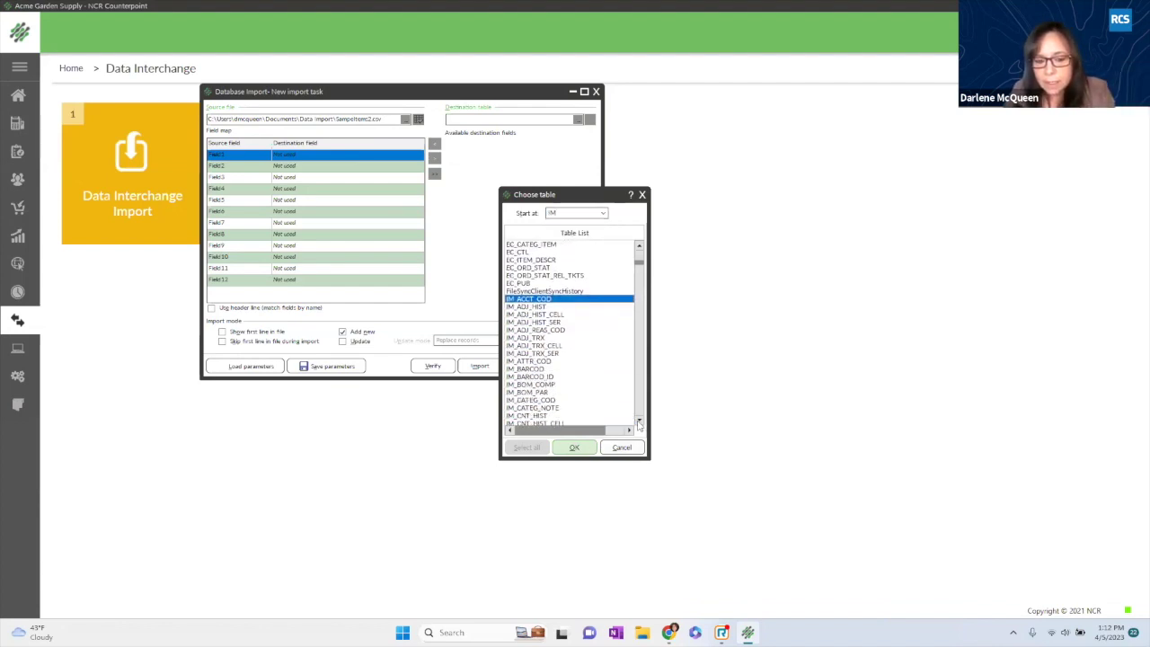
scroll(639, 422, down, 4)
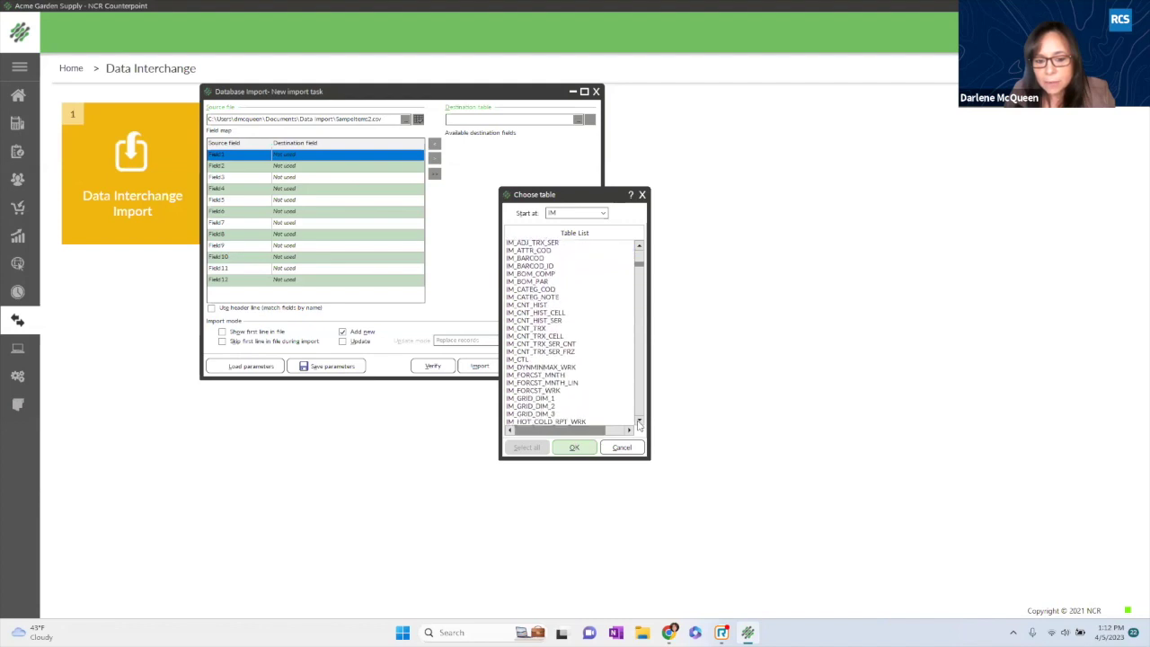
scroll(639, 423, down, 3)
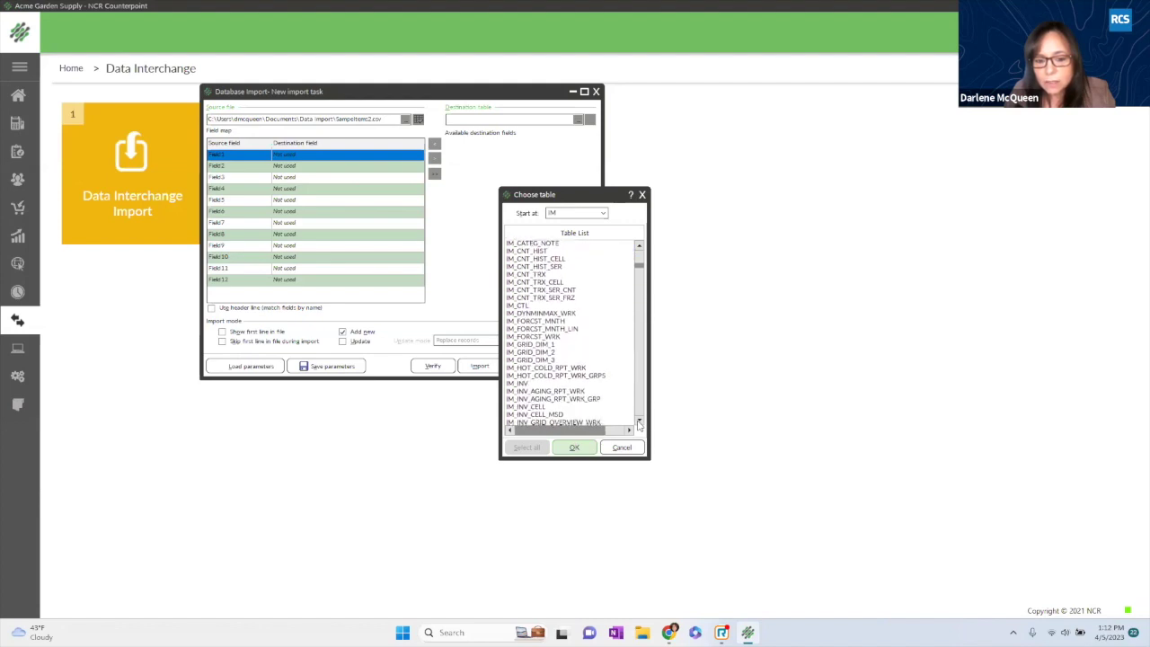
click(527, 394)
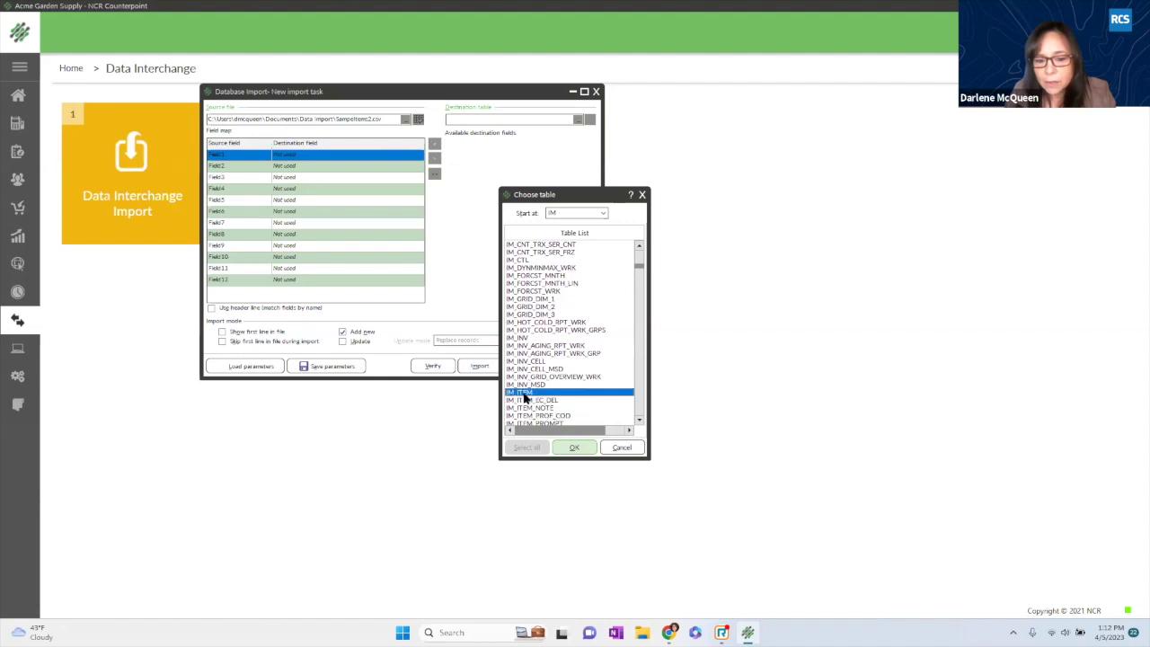
click(557, 450)
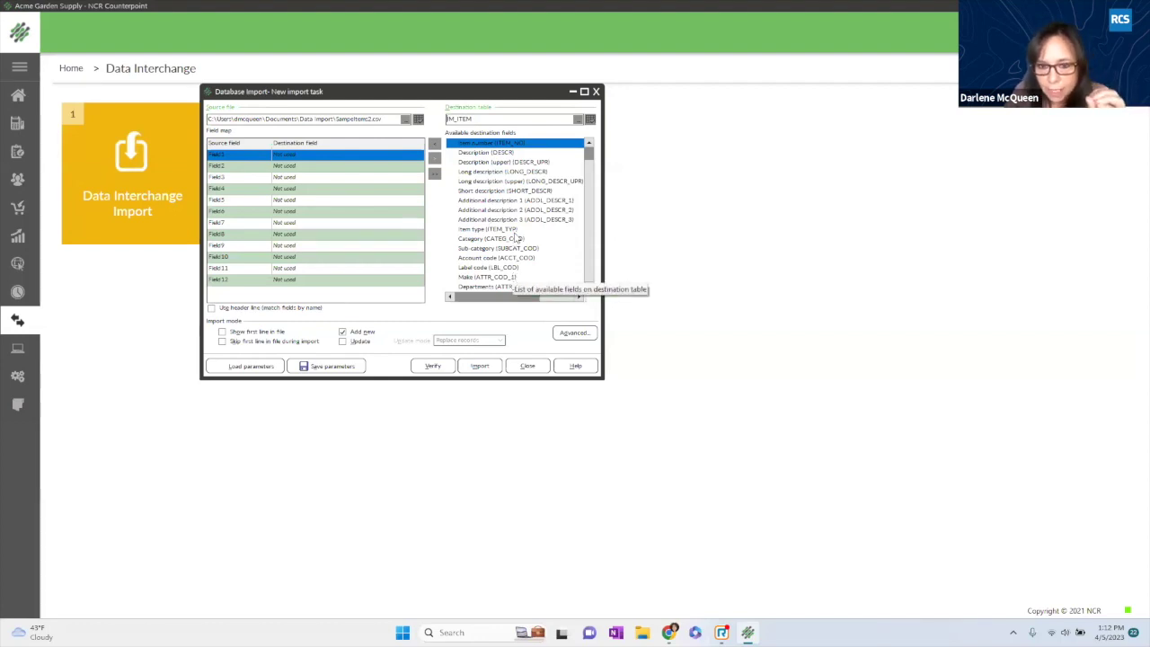
Show the source file's first line, match the fields by name with the header line, and review the mapped destination fields.
click(222, 332)
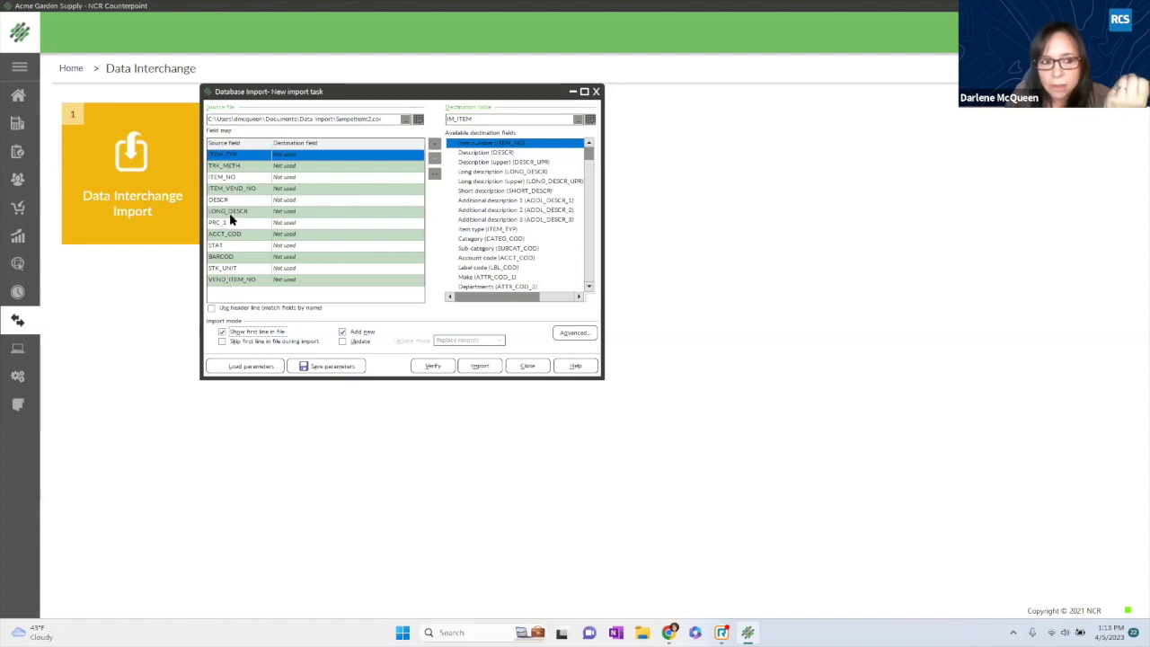
click(211, 308)
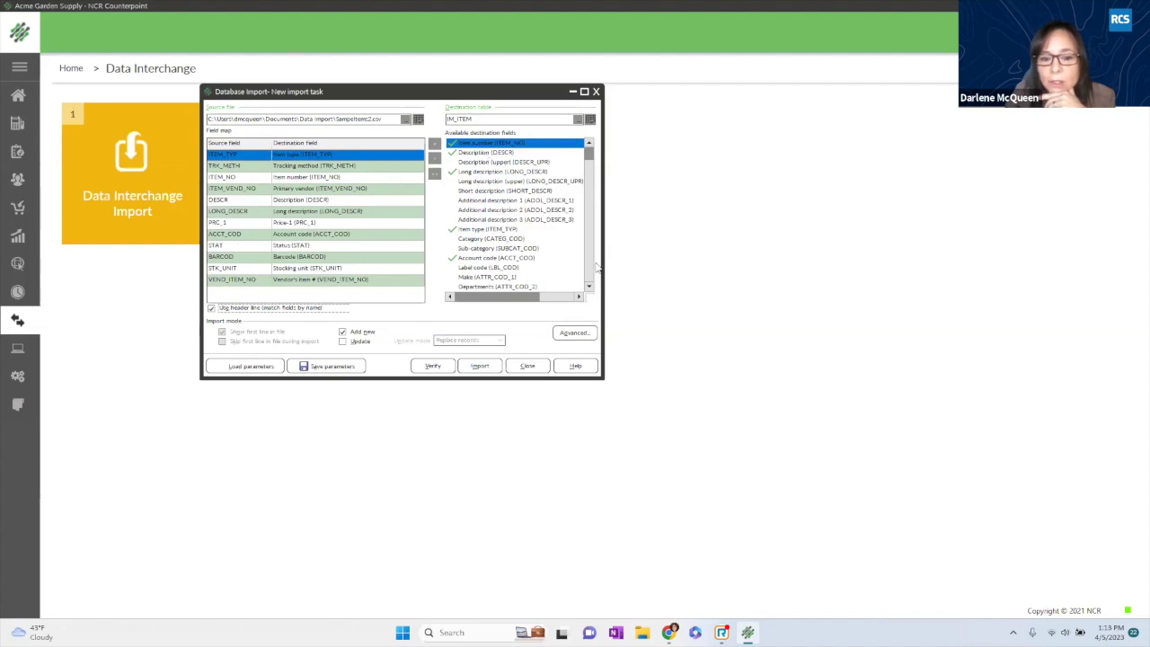
scroll(590, 287, down, 2)
scroll(589, 287, down, 2)
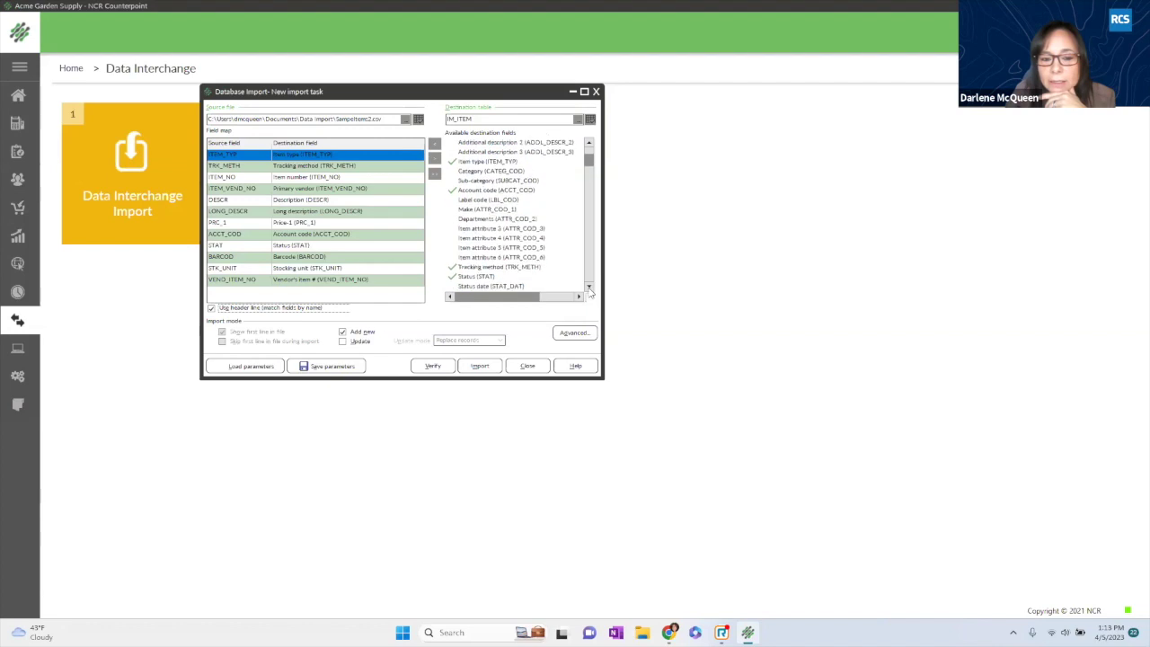
scroll(590, 289, down, 2)
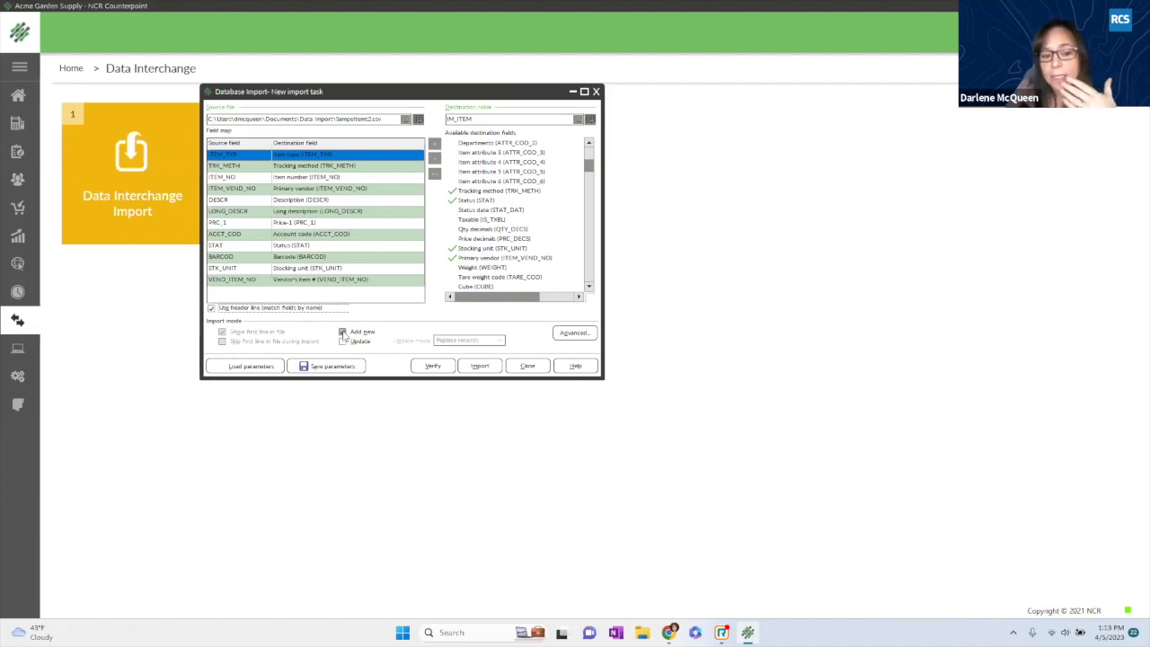
Verify the import data and review the log, and close the import task without importing.
click(432, 367)
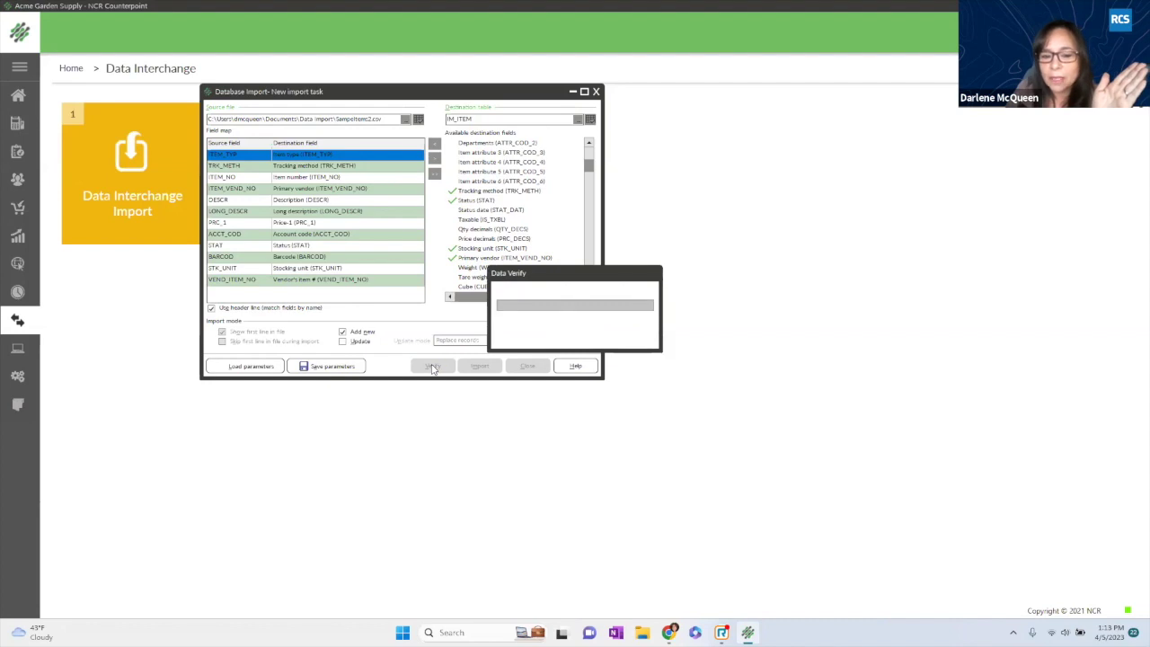
drag(432, 259, 546, 328)
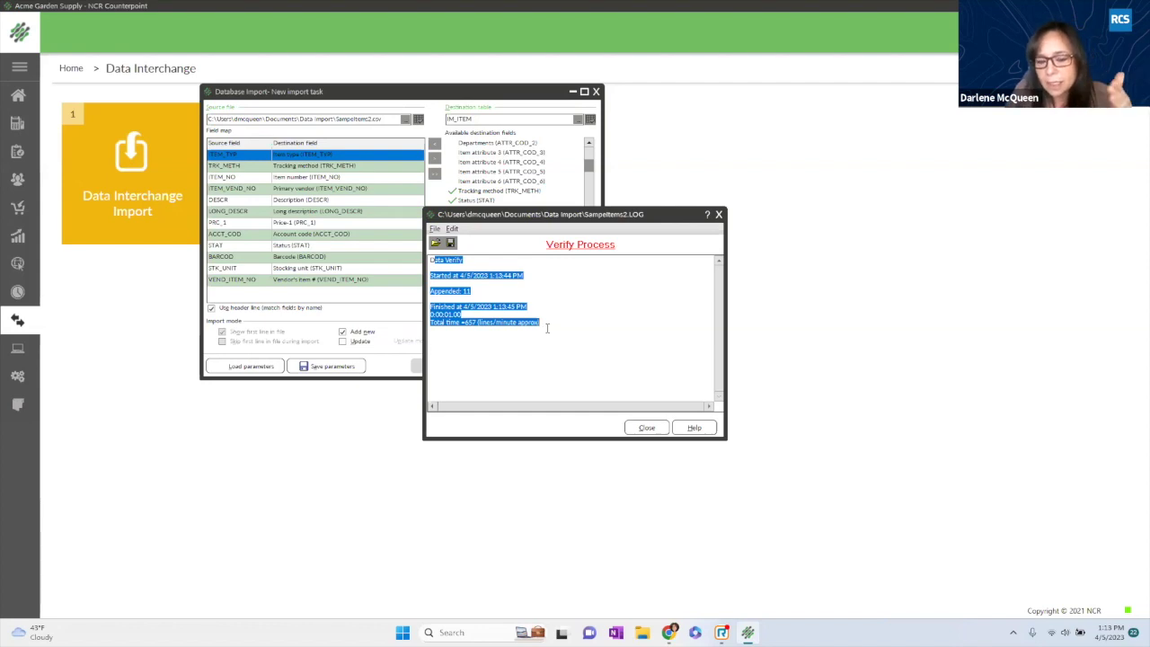
click(657, 431)
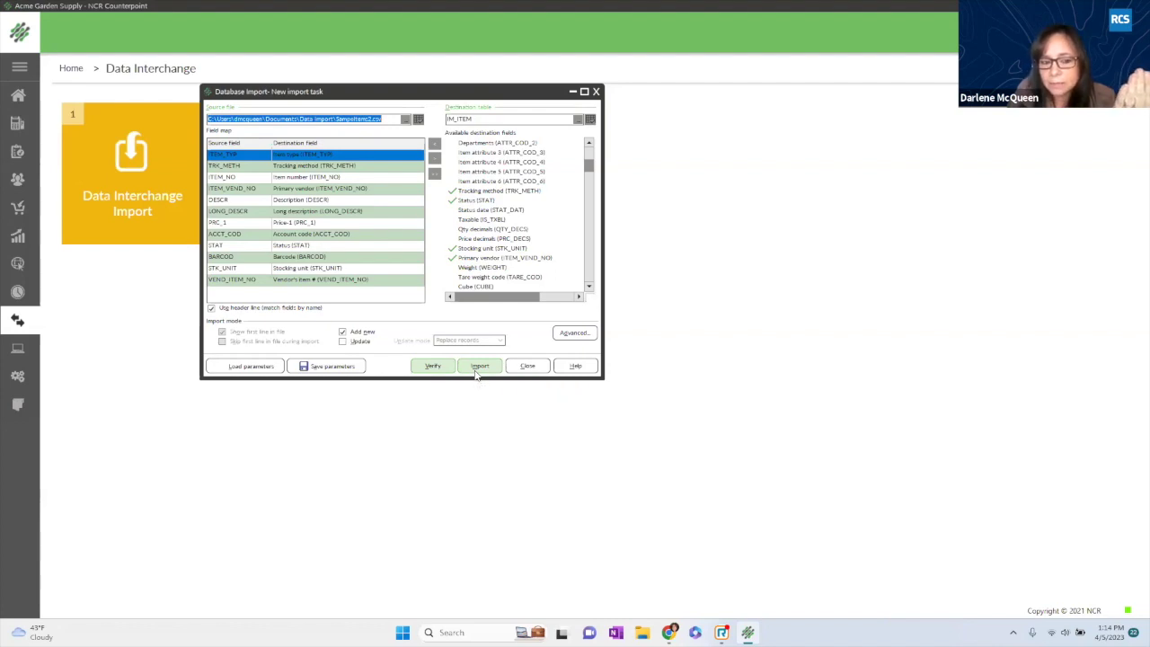
click(527, 366)
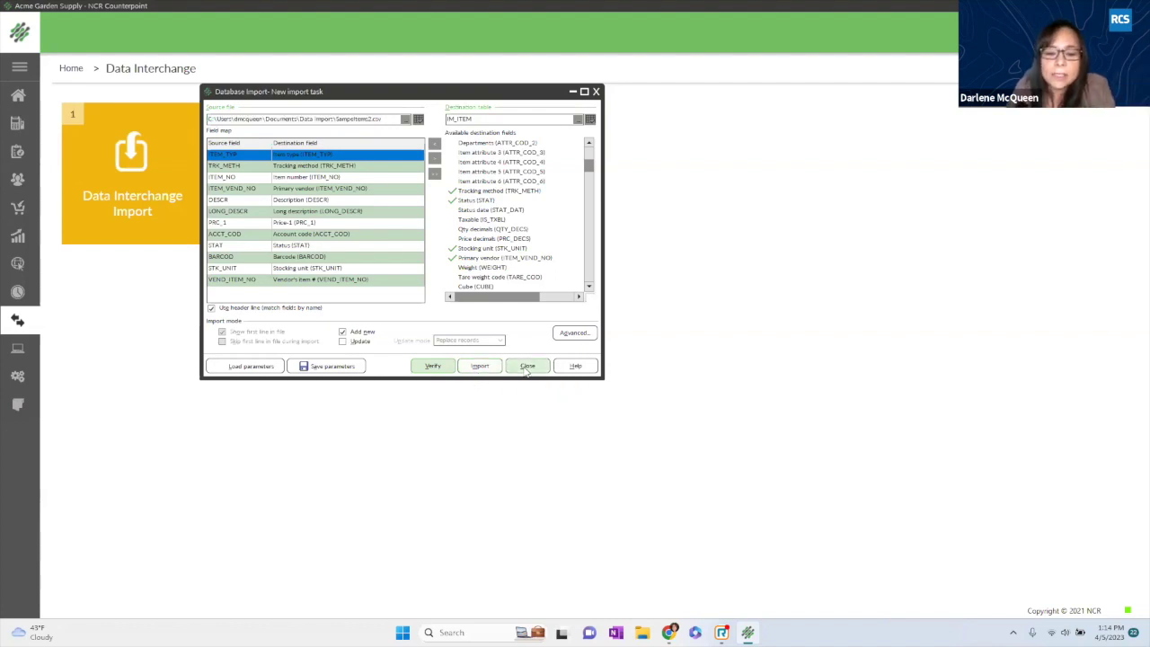
click(654, 345)
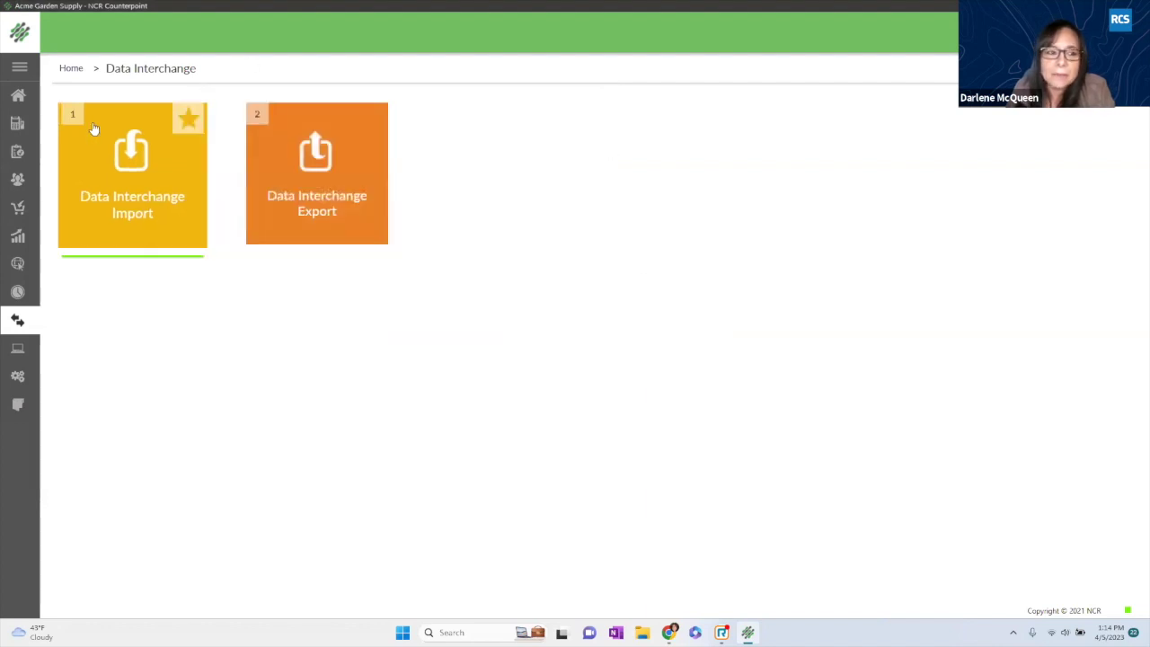
Open the inventory Items form and switch it to table view.
click(20, 99)
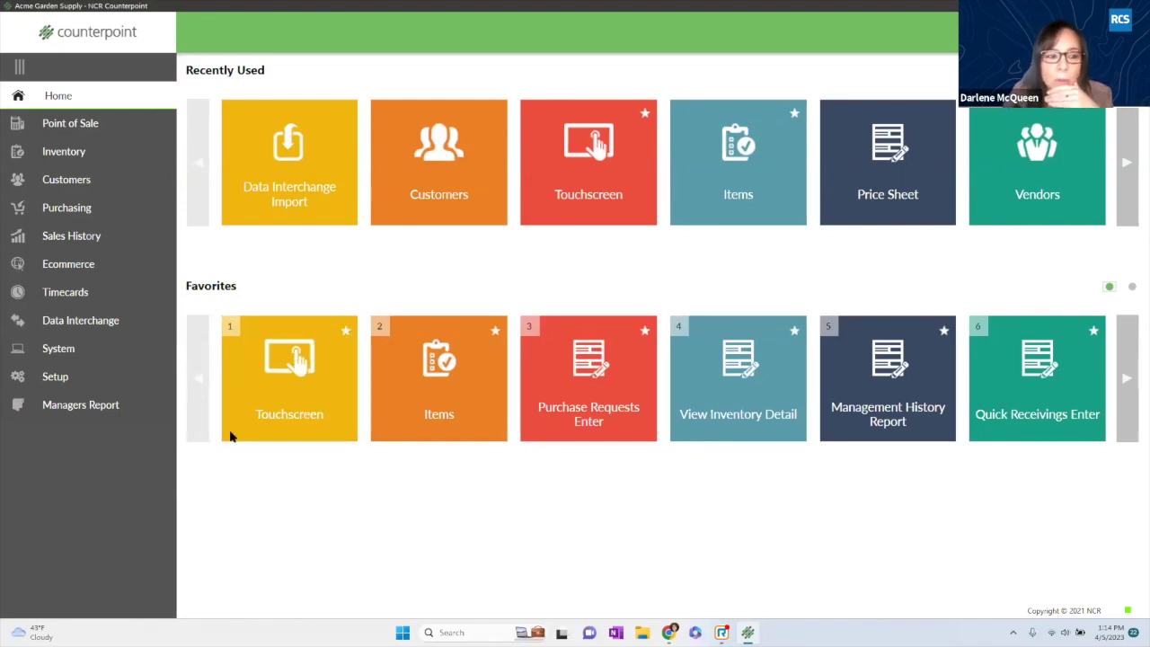
click(64, 151)
click(248, 172)
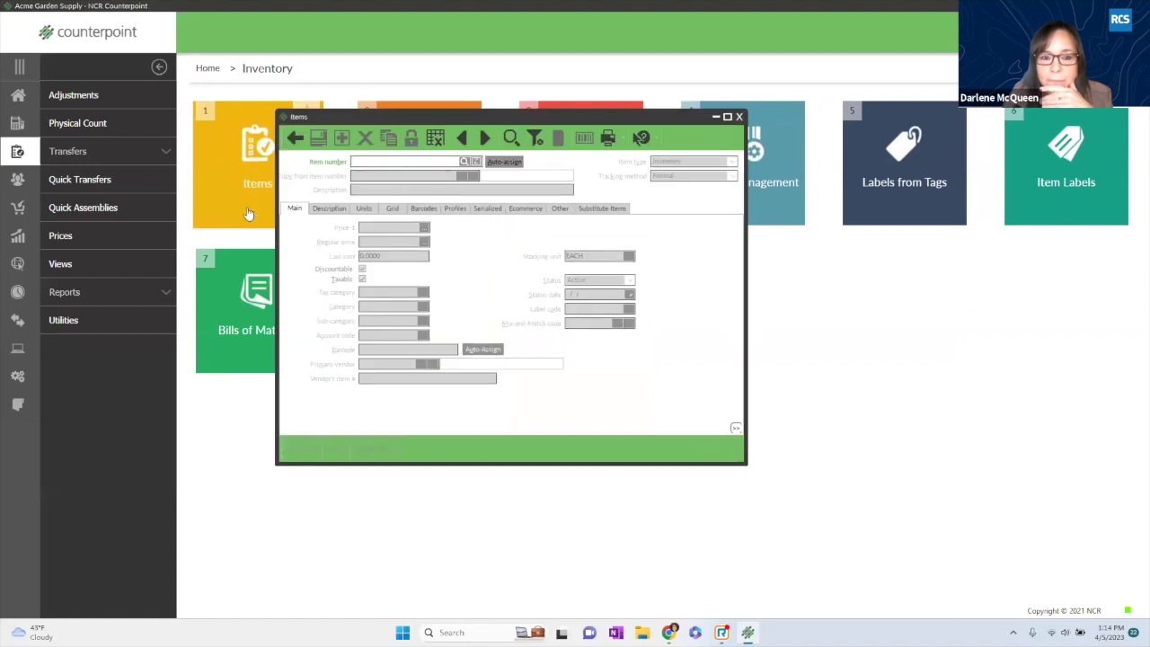
click(437, 137)
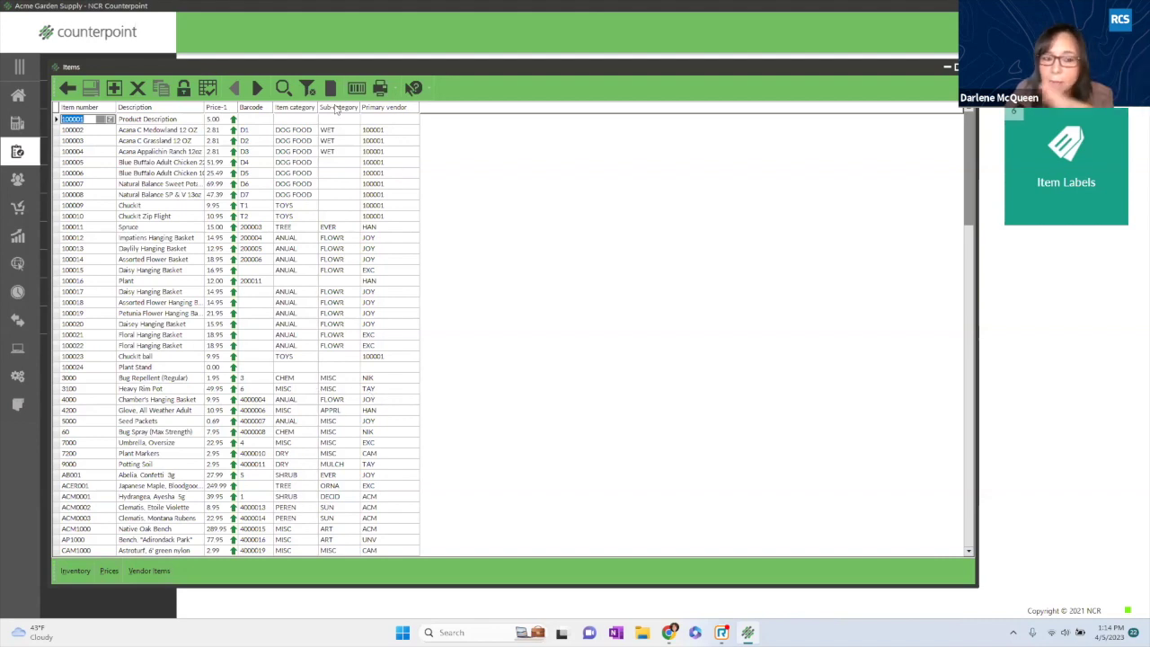
Try a filter on the items table with Excalibur Nursery (EXC) as primary vendor, and cancel it.
click(307, 88)
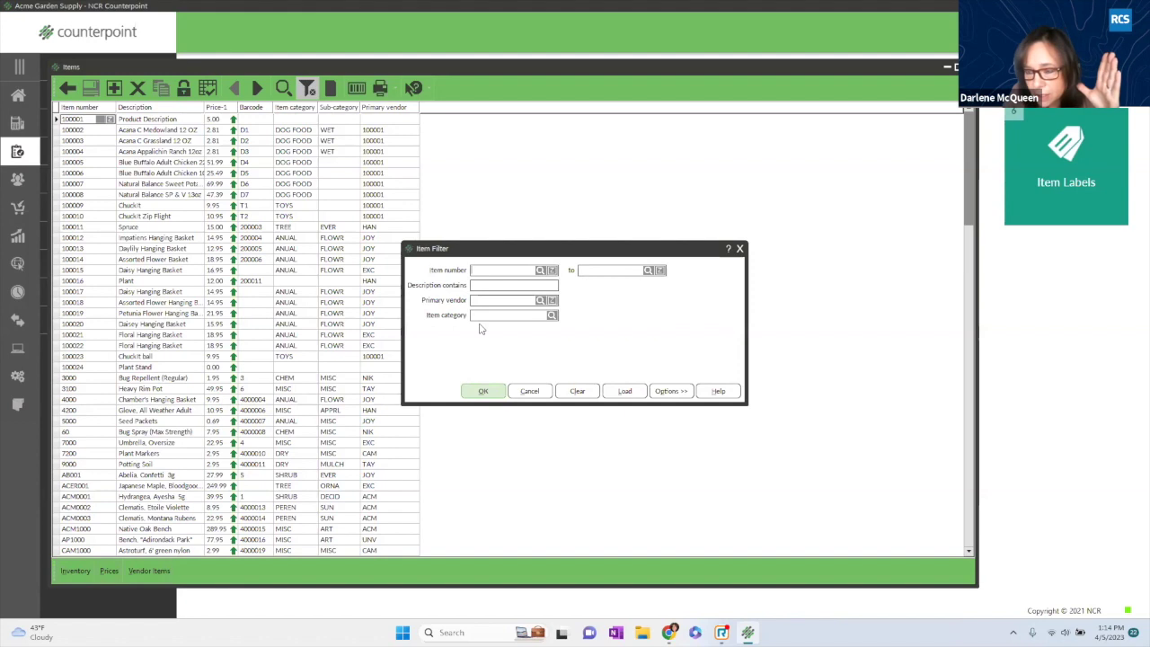
click(540, 301)
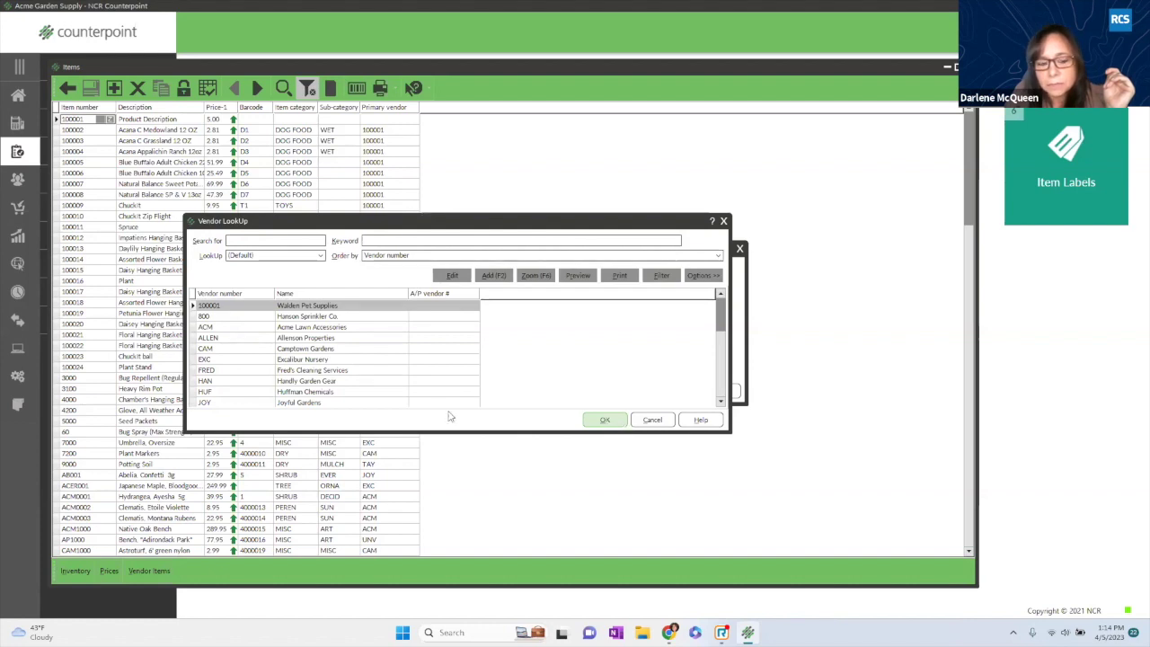
click(286, 361)
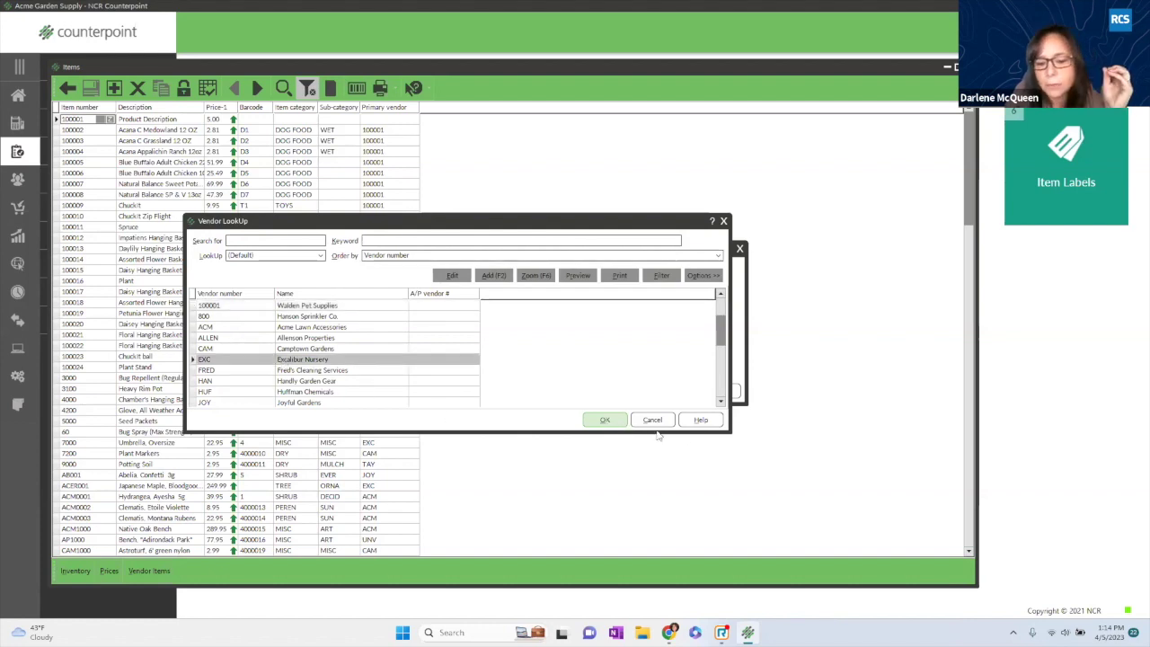
click(609, 421)
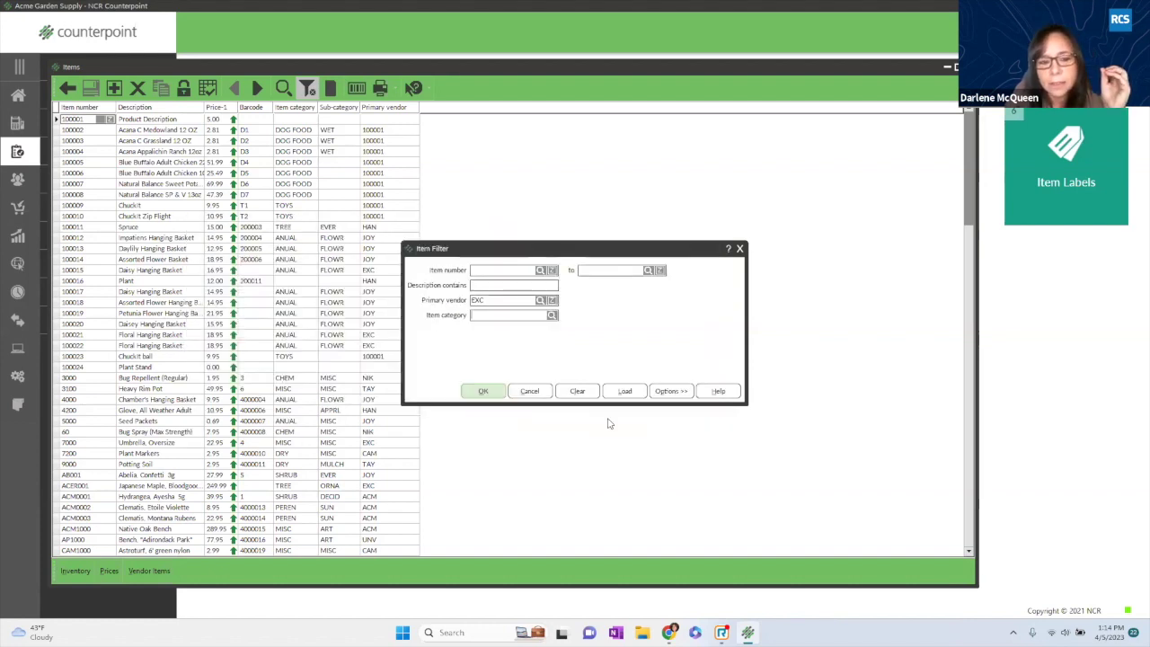
click(530, 391)
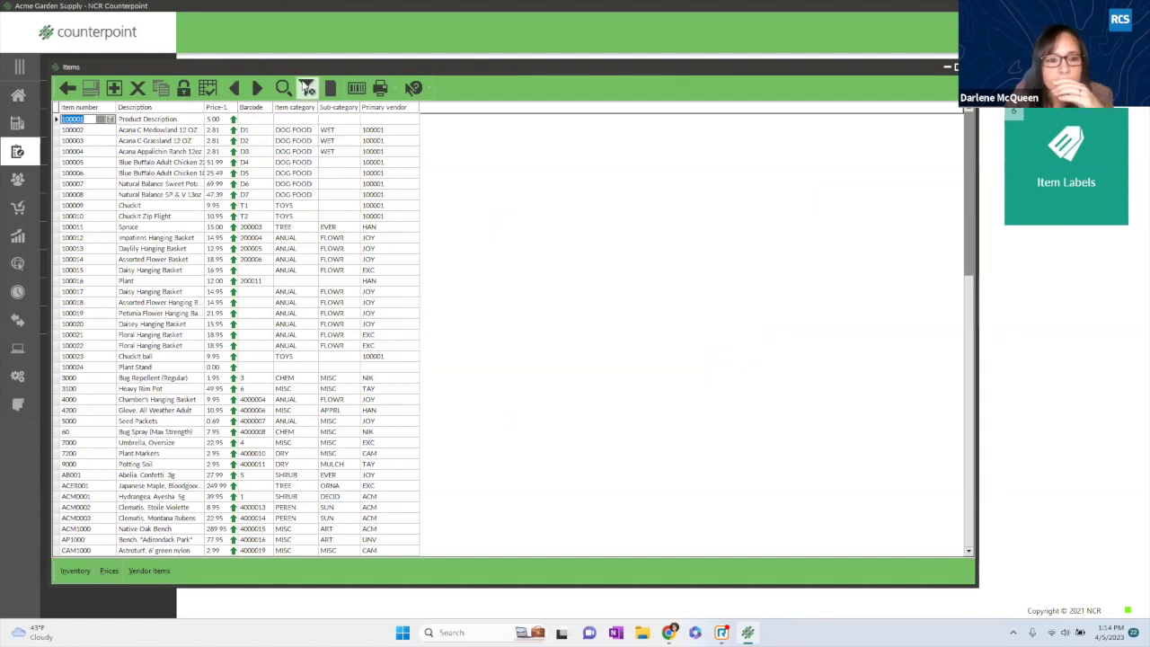
Filter the items table to items whose primary vendor is Excalibur Nursery (EXC).
click(307, 87)
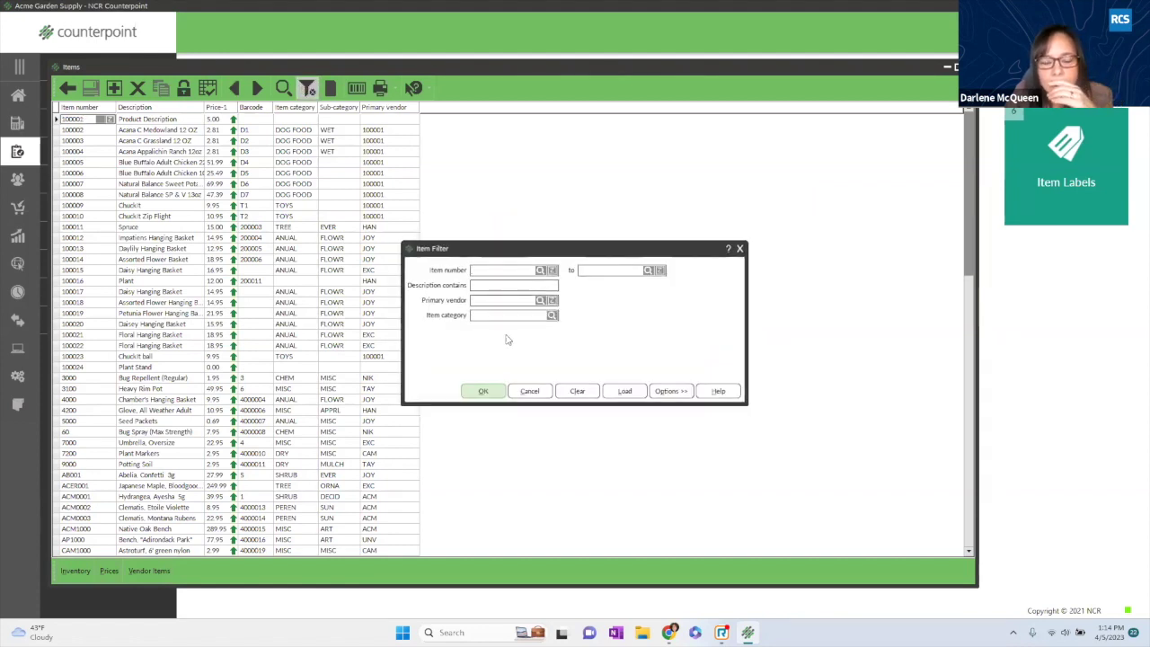
click(540, 300)
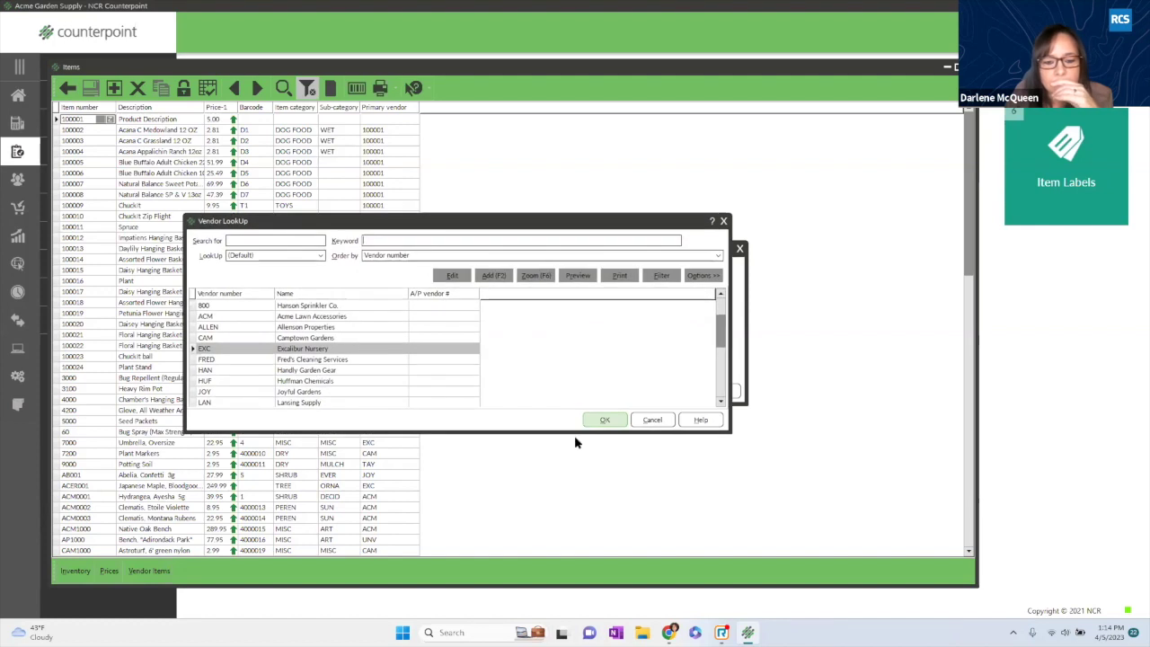
click(600, 421)
click(484, 391)
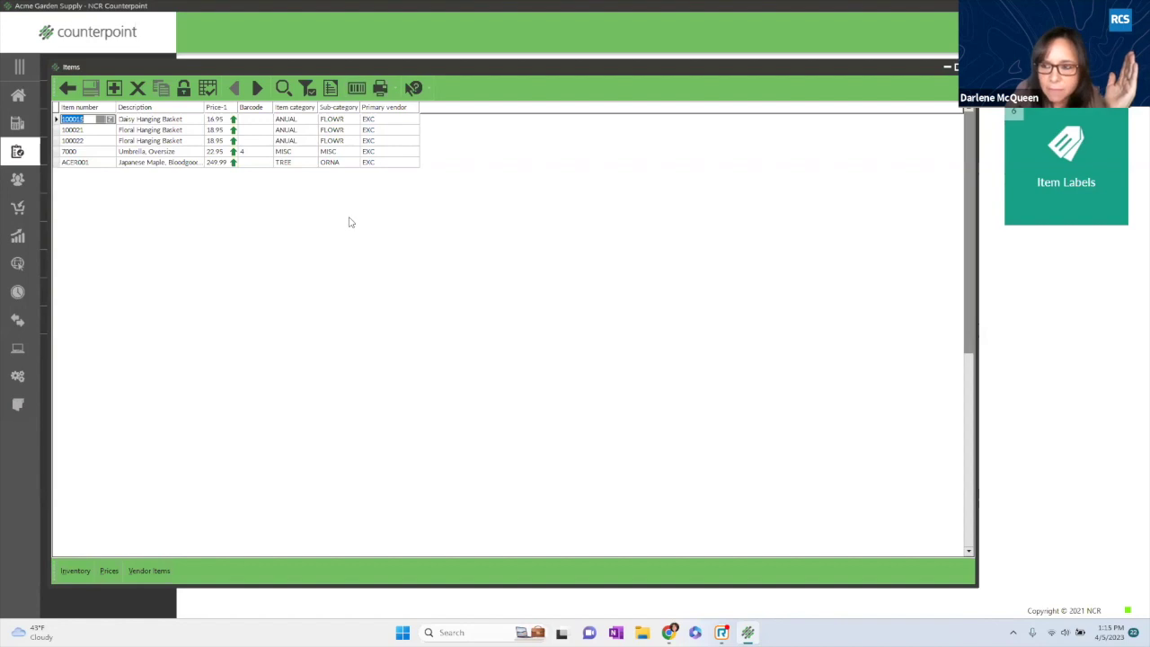
mouse_move(217, 126)
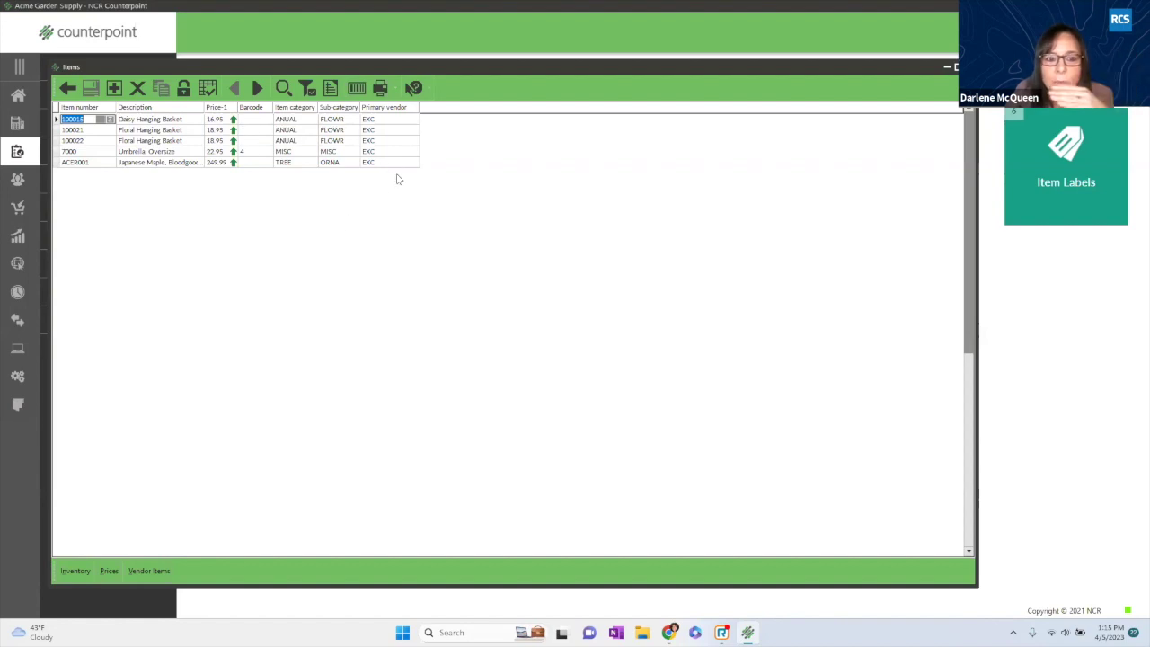
Add the Additional description 1, Additional description 2 and Season columns to the items table.
right_click(412, 111)
click(446, 307)
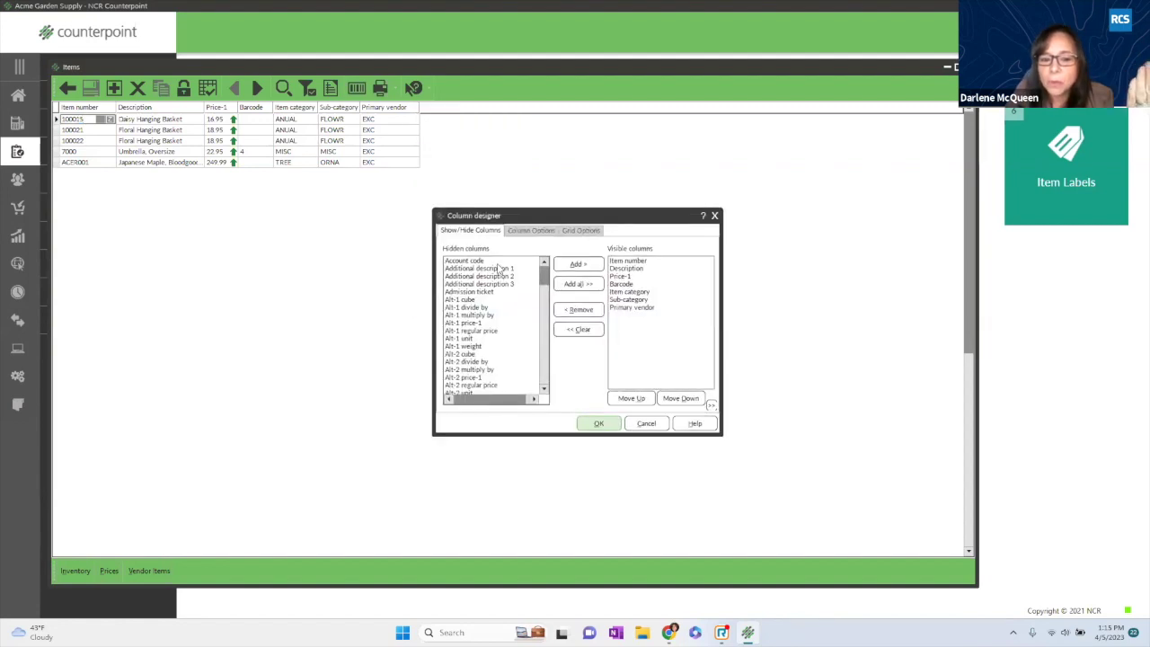
click(500, 268)
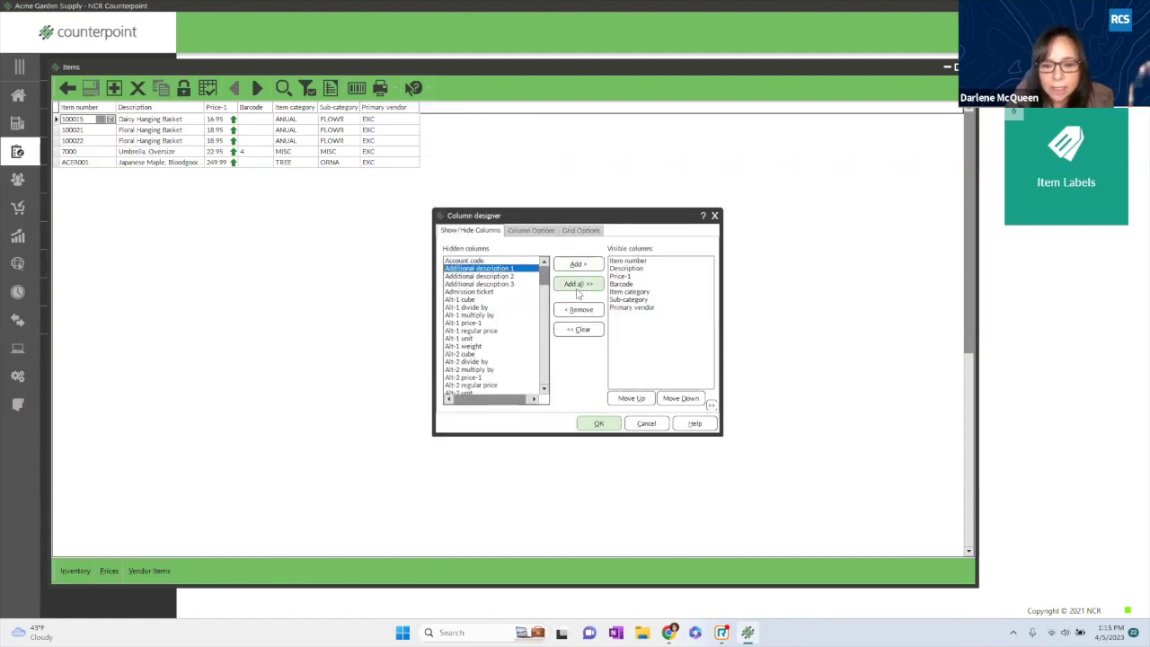
click(574, 266)
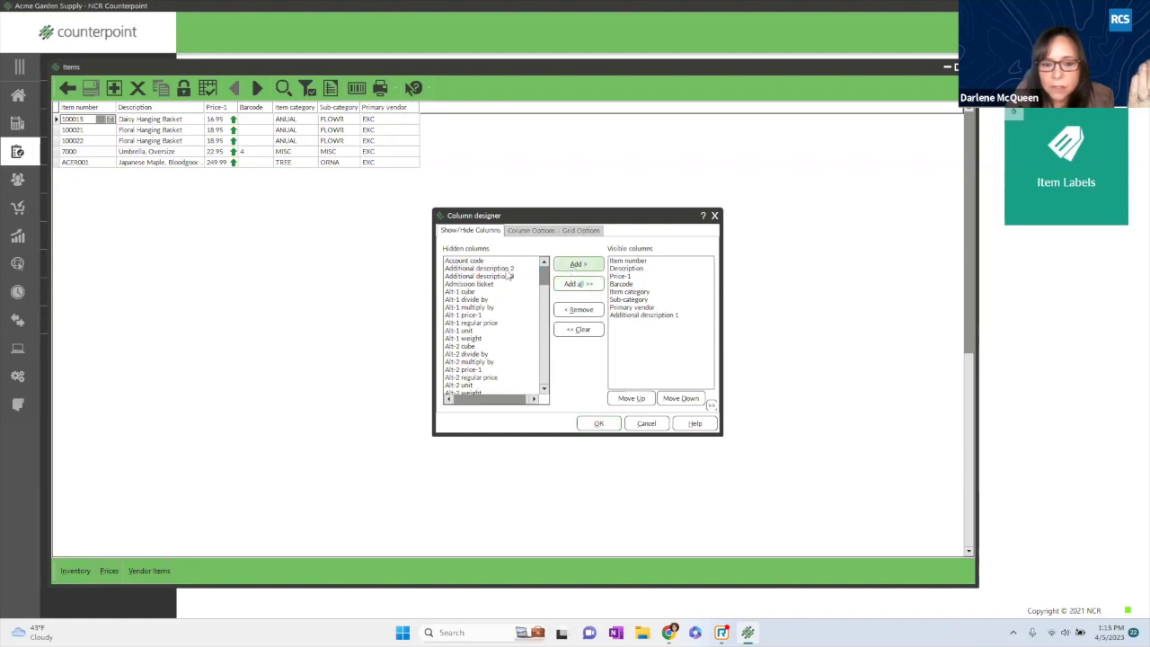
click(575, 264)
click(474, 354)
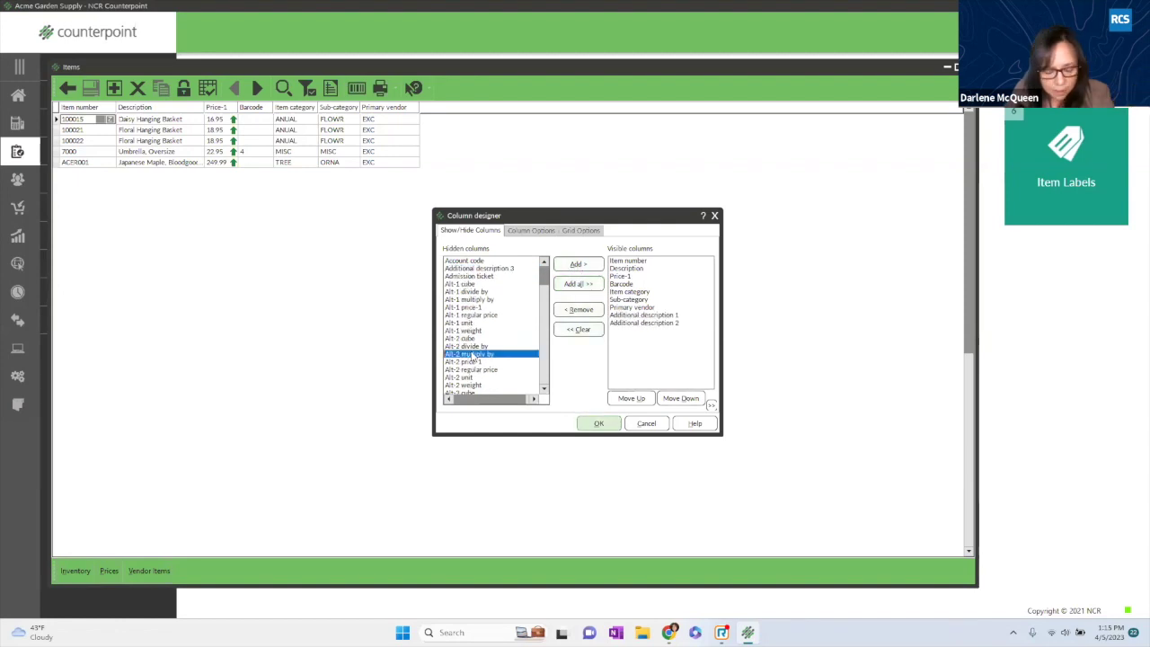
key(s)
click(576, 265)
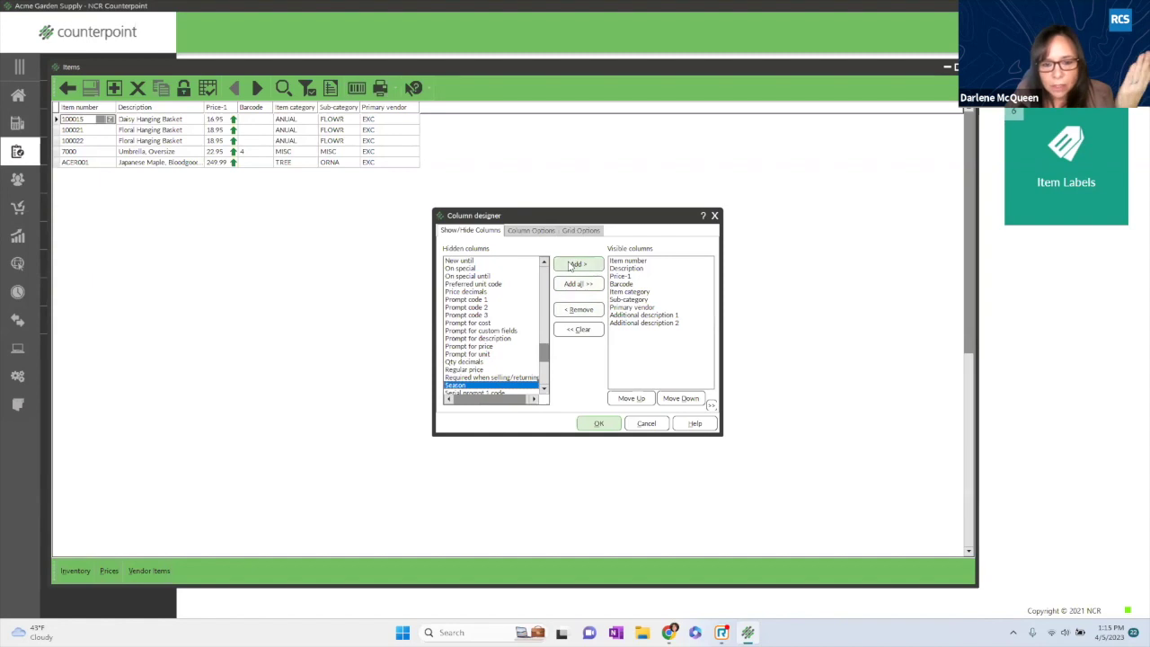
click(599, 423)
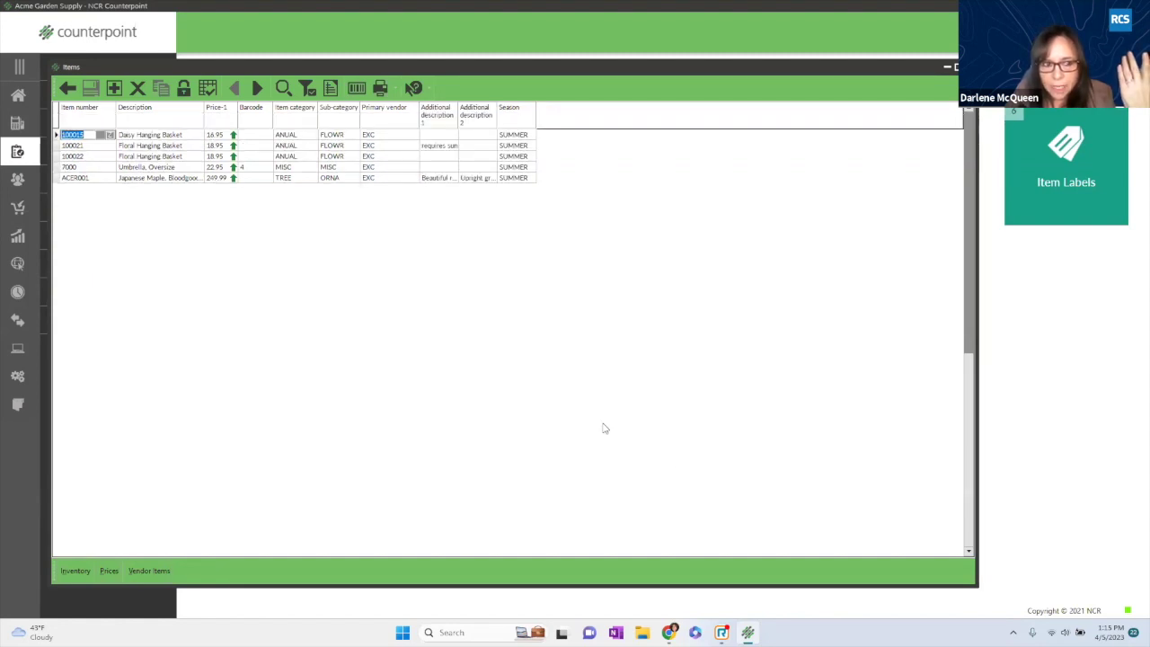
Check the Additional description 2 cells and set the Season of item 100015 to SPRING.
click(483, 135)
click(485, 145)
click(483, 167)
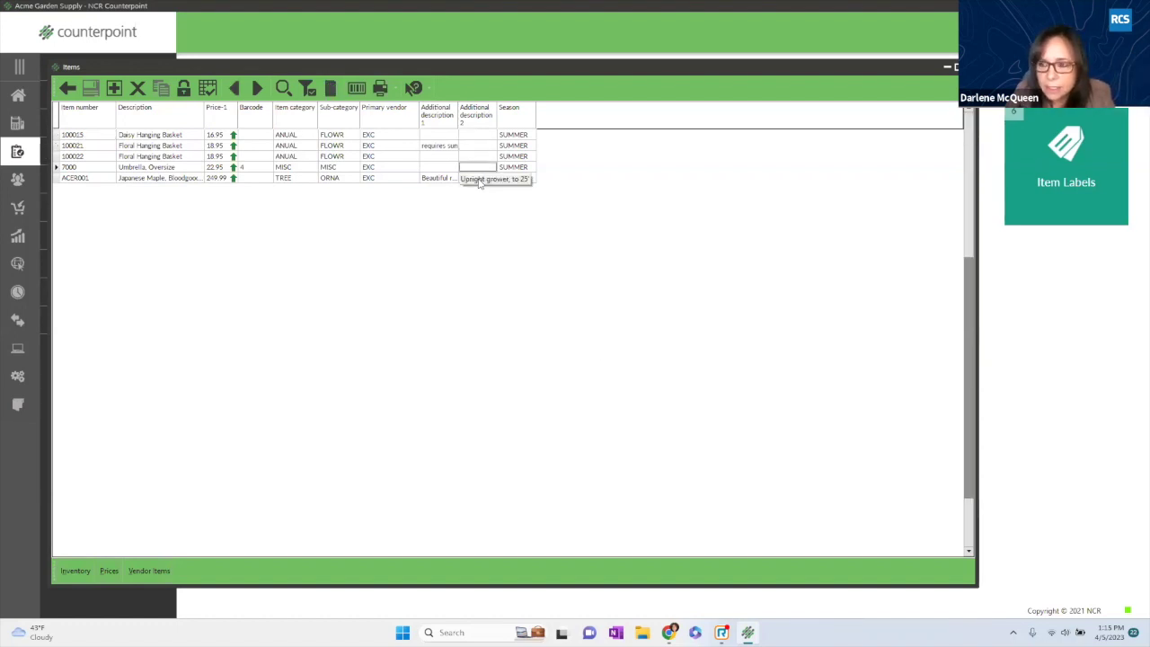
click(517, 135)
click(530, 135)
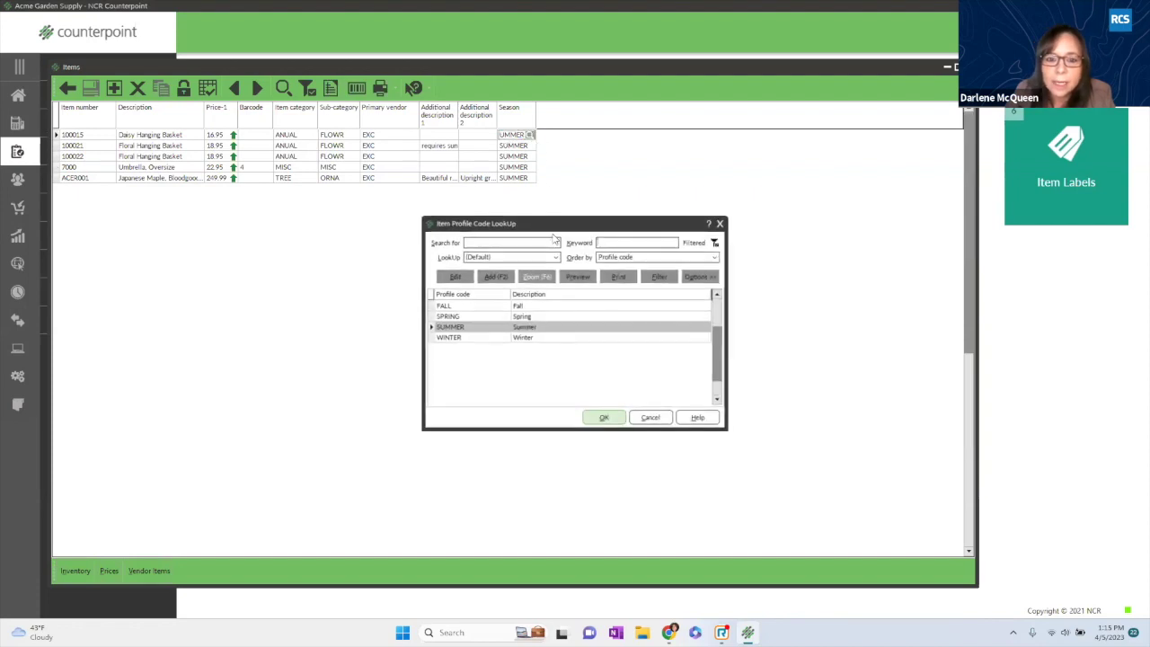
click(463, 319)
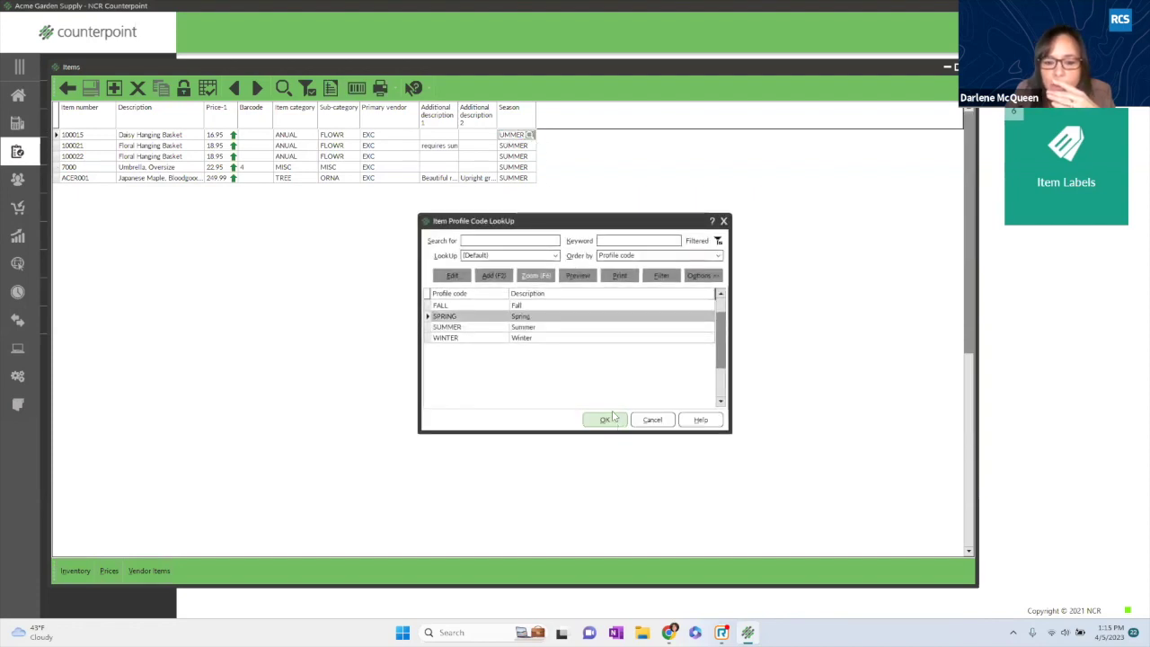
click(604, 419)
Set the Season of item 100021 to SPRING from the item profile codes.
click(523, 147)
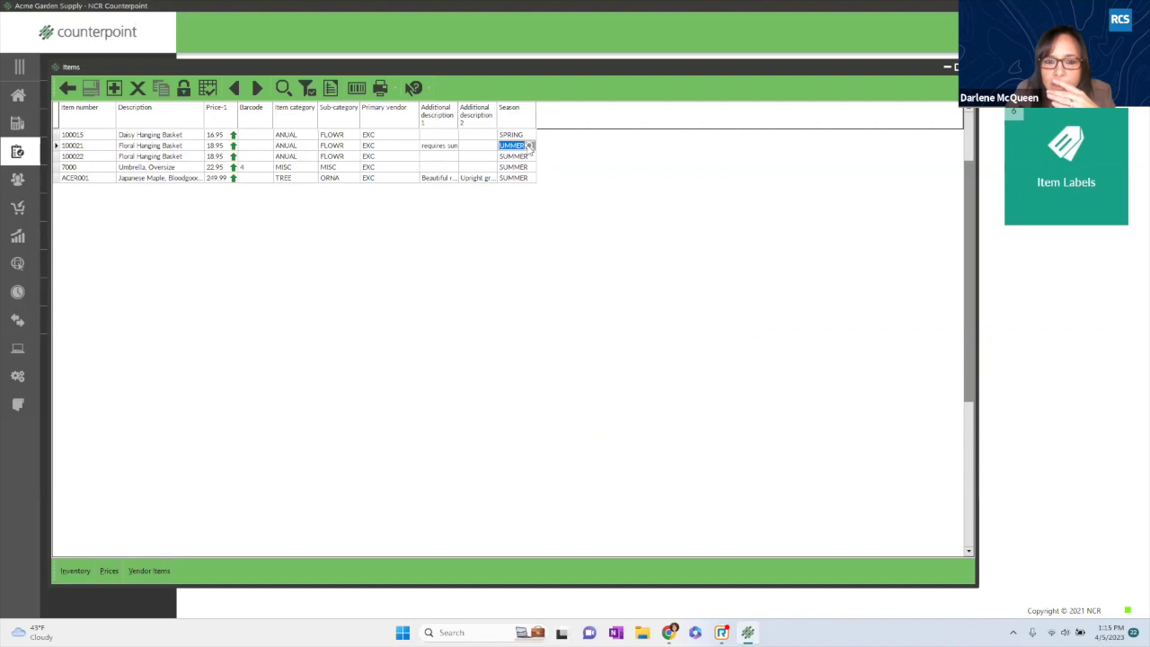
click(529, 146)
click(446, 308)
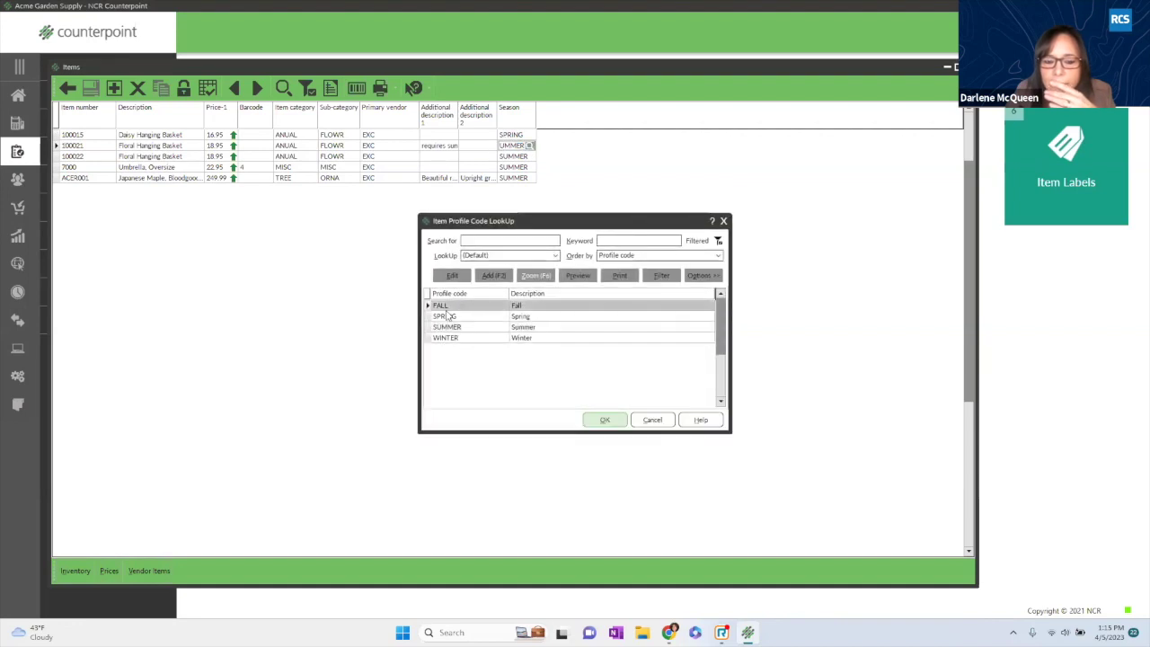
click(464, 319)
click(605, 419)
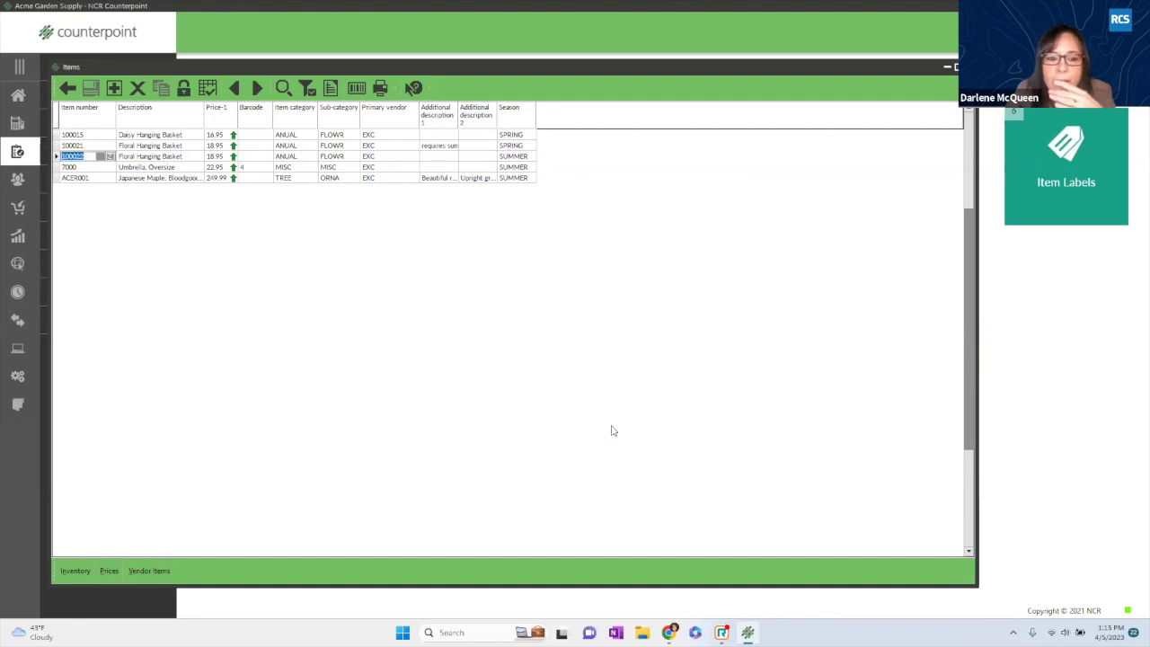
Copy the SPRING season from item 100021 to items 100022, 7000 and ACER001.
click(518, 156)
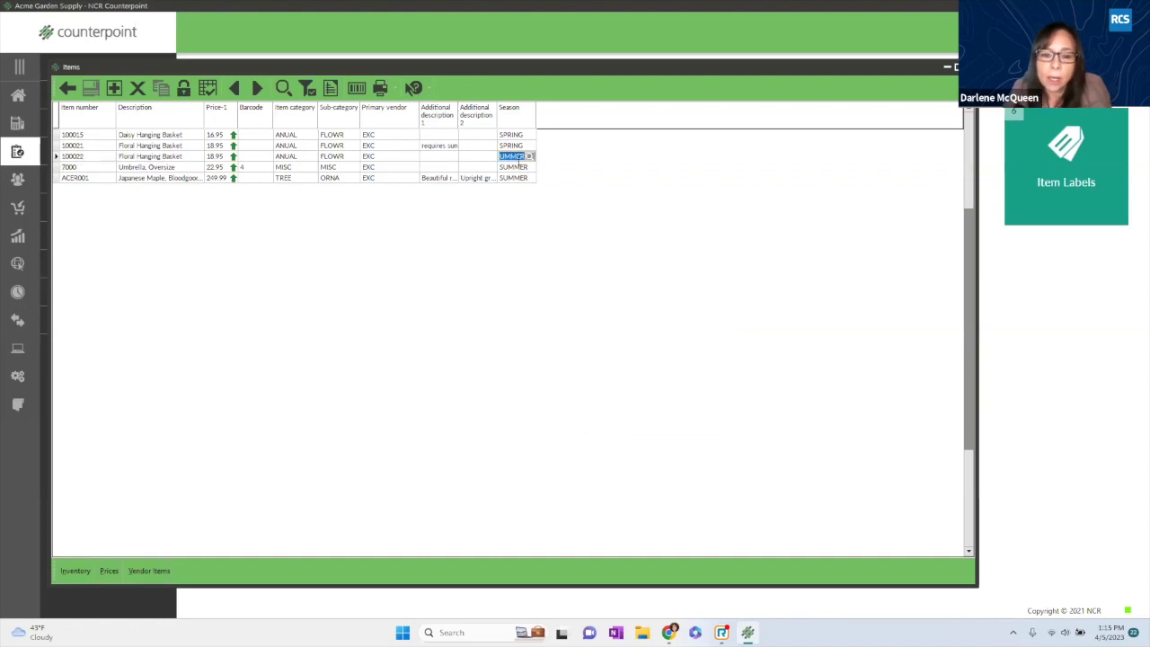
click(517, 146)
key(ctrl+c)
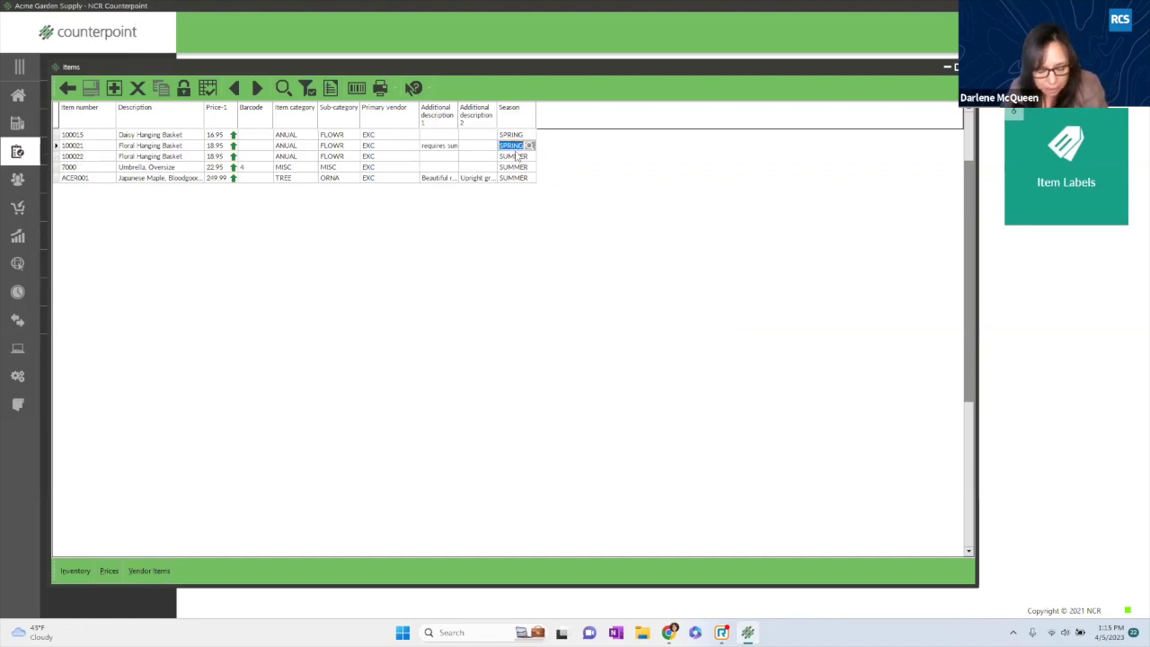
click(517, 156)
key(ctrl+v)
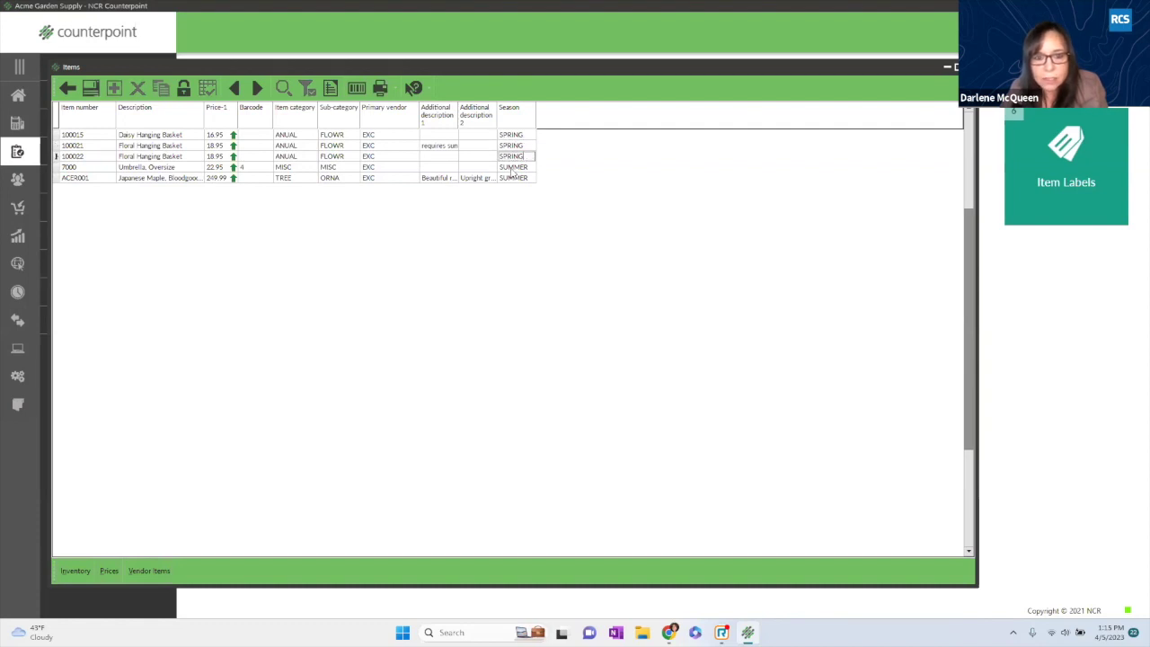
click(513, 168)
key(ctrl+v)
click(513, 178)
key(ctrl+v)
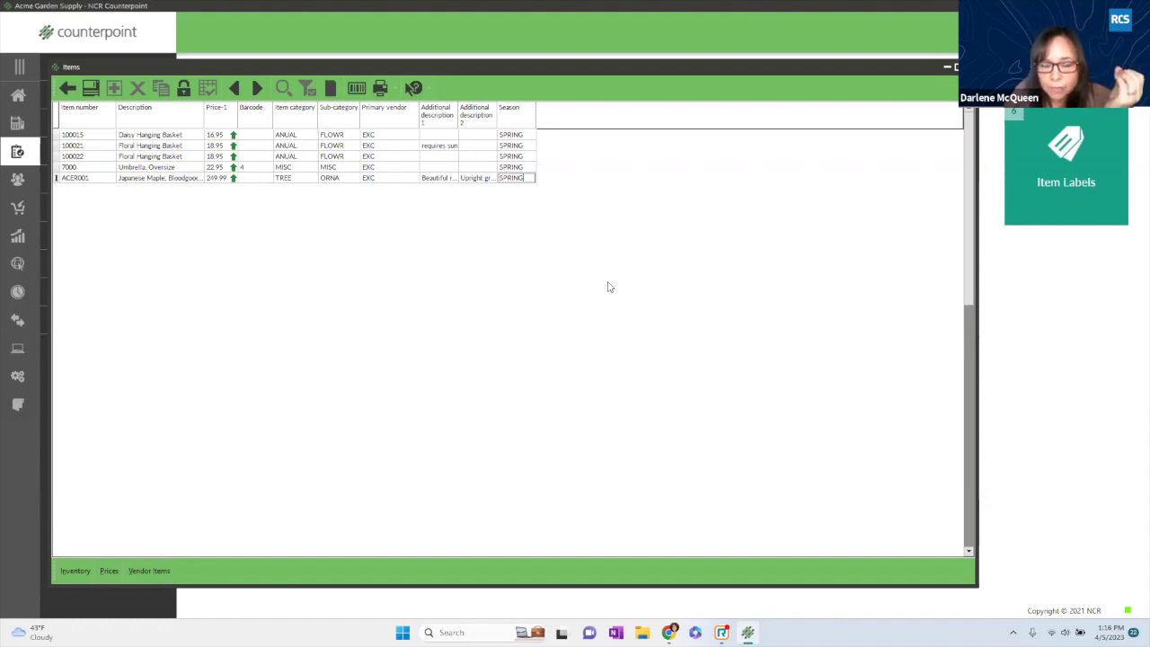
Review the Season column's layout options and close the Items form without saving the pending item change.
right_click(515, 119)
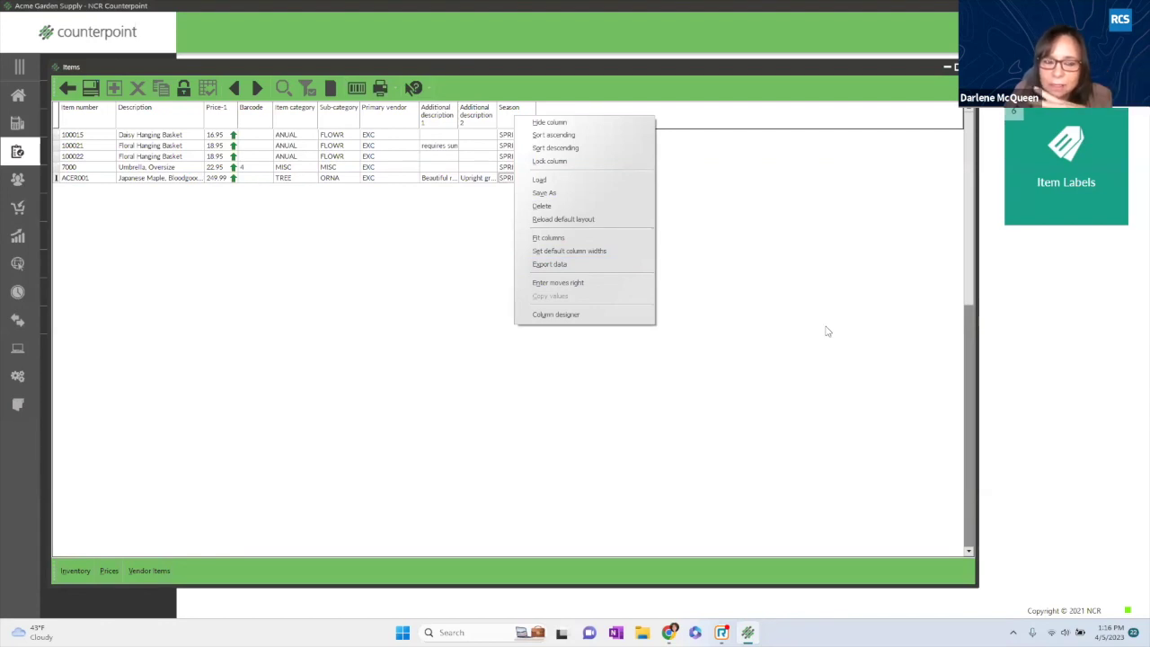
click(762, 321)
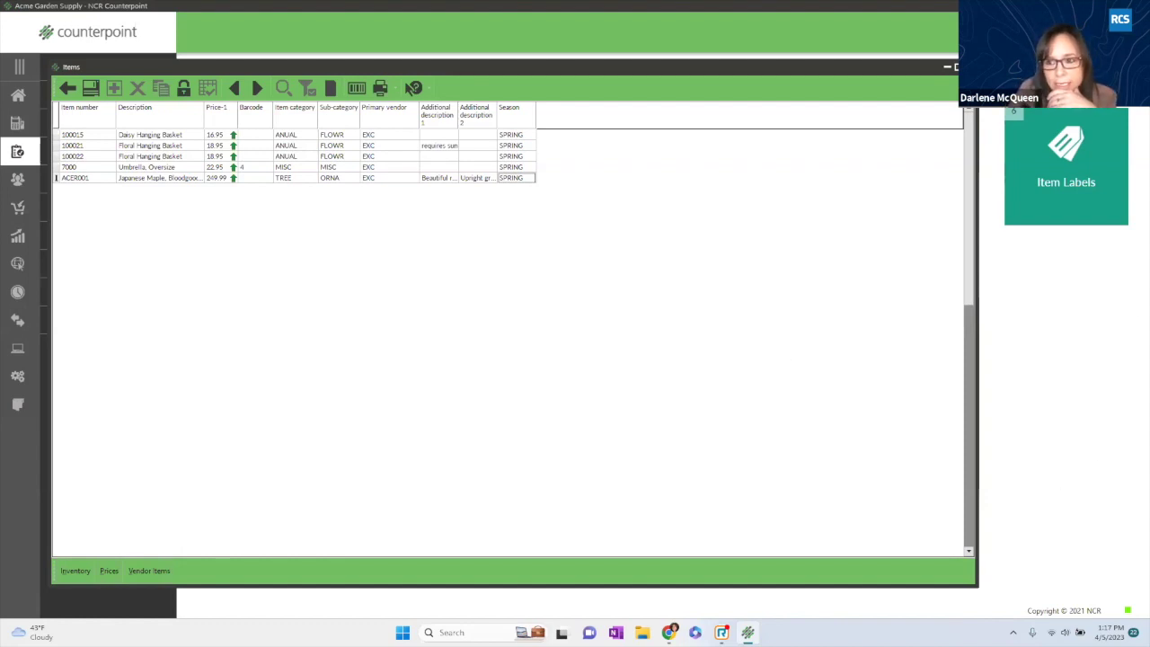
click(963, 66)
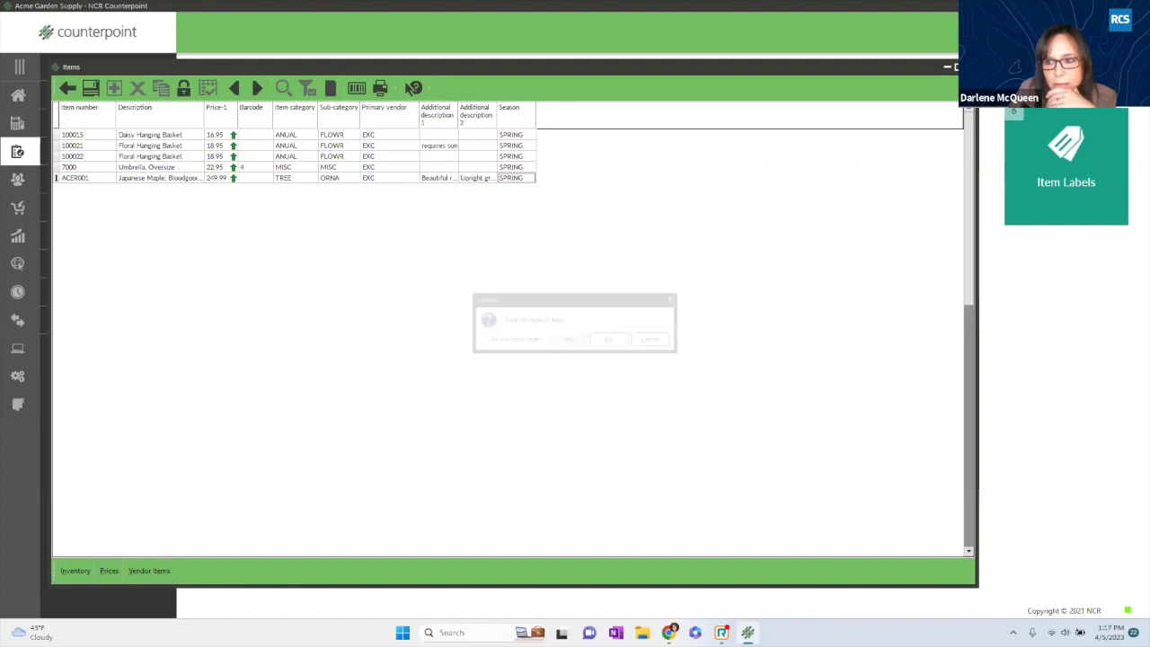
click(609, 342)
Search the main menu for "price", open the Price Sheet form from the results, and close it.
click(18, 95)
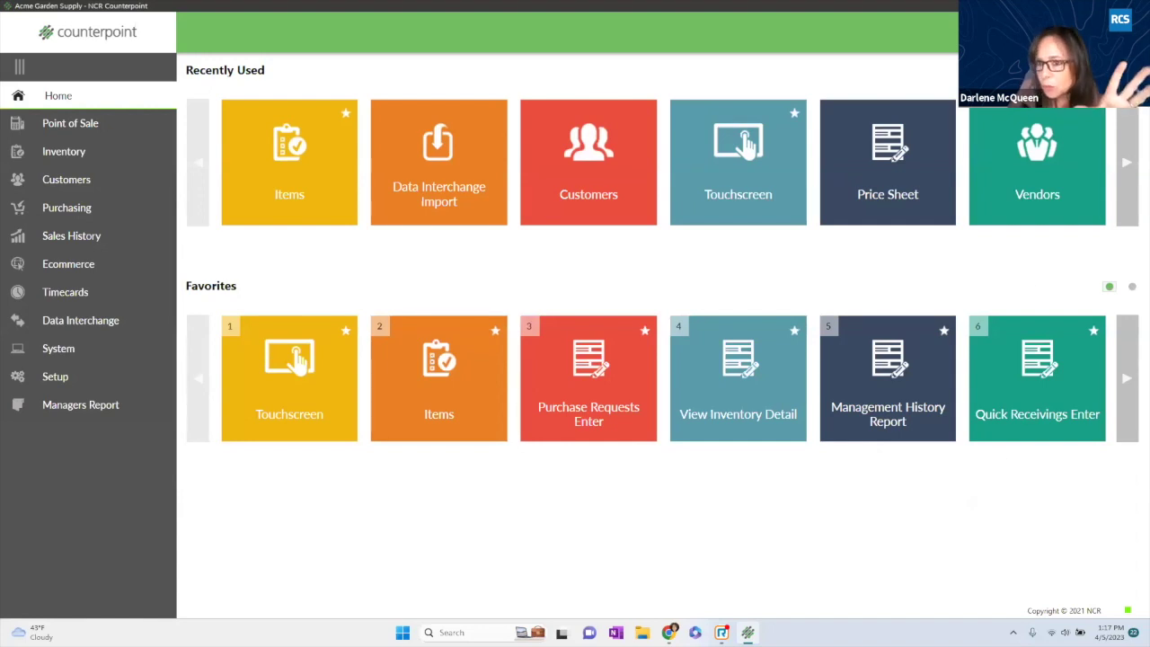
click(1025, 32)
text(p)
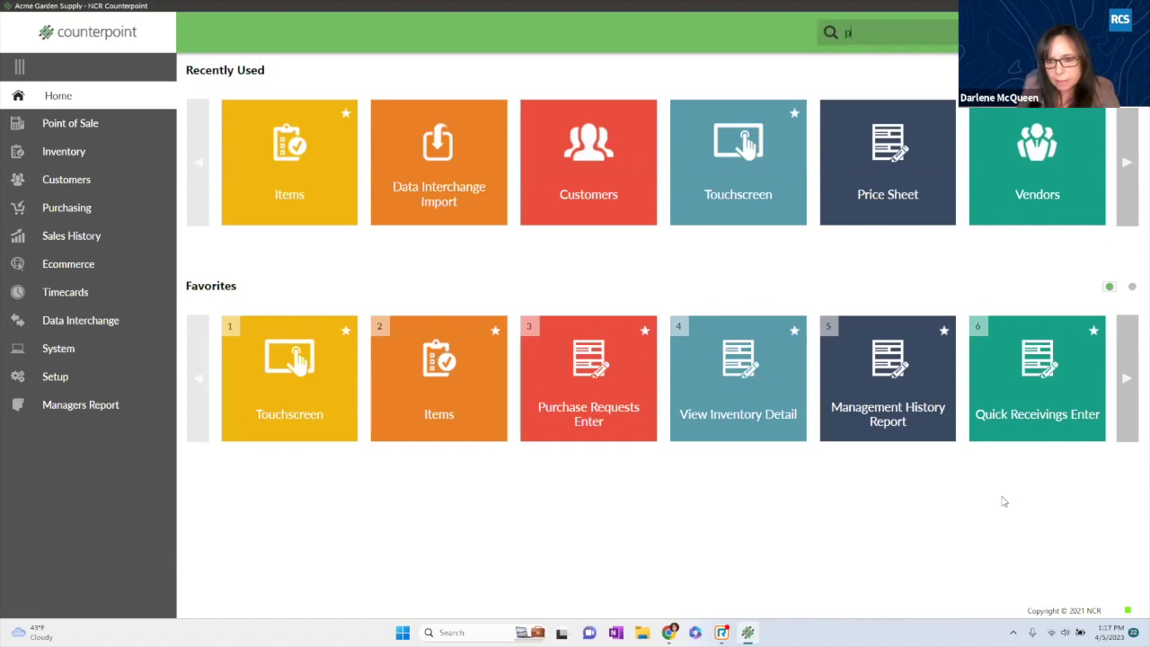
text(rice)
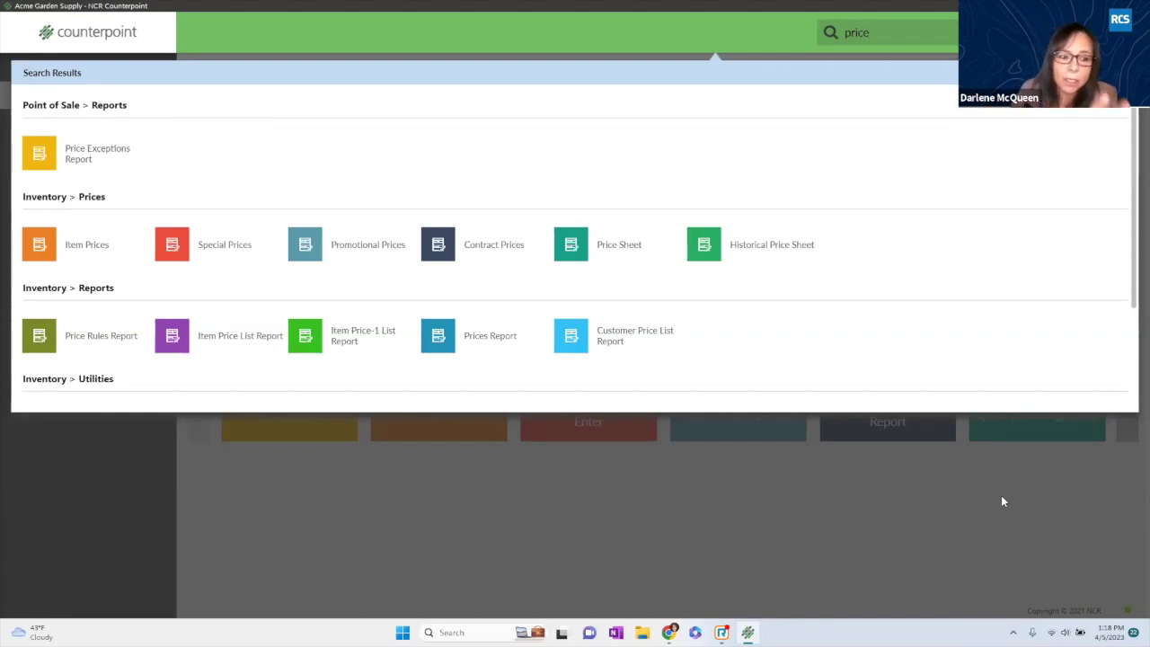
click(575, 247)
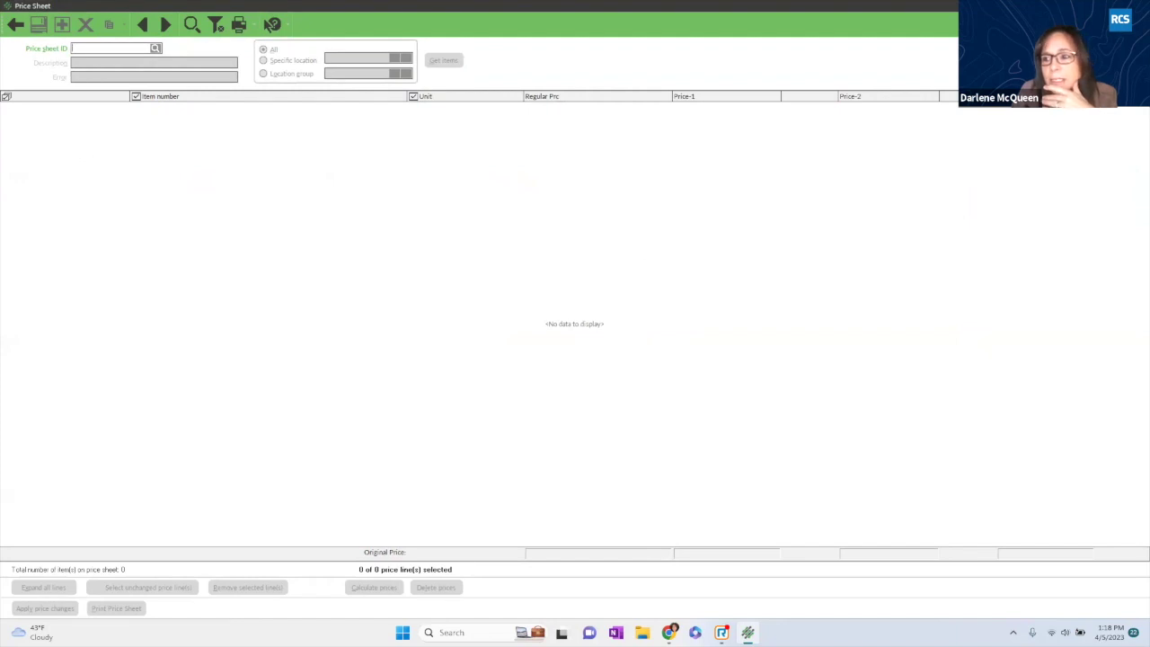
click(272, 24)
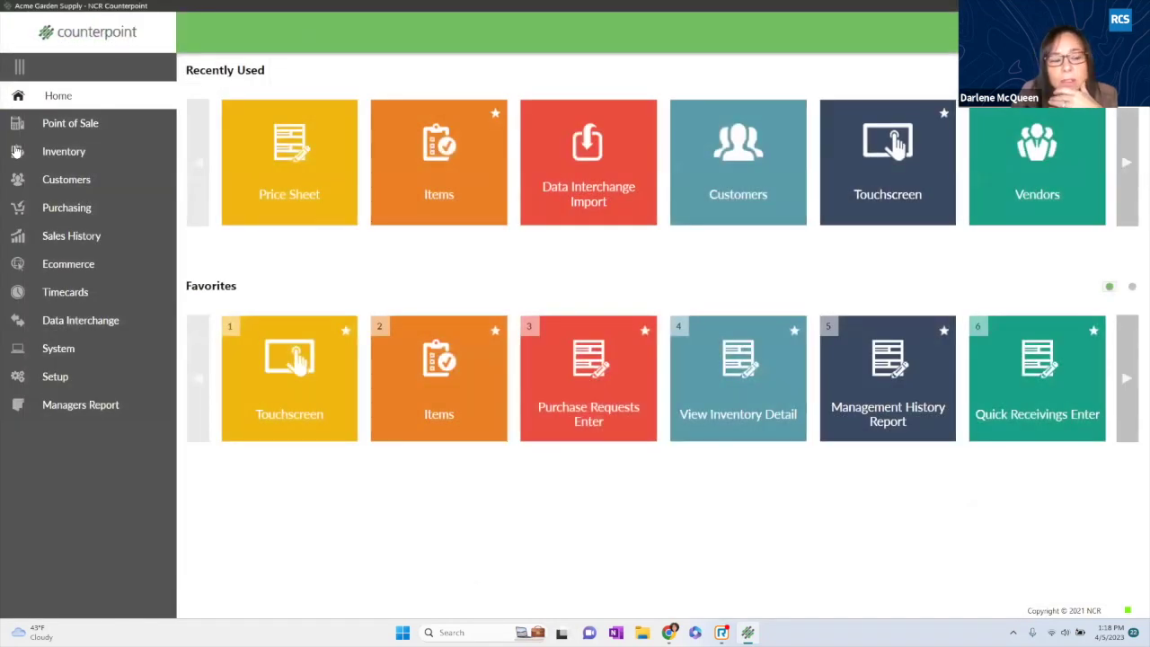
Open the Price Sheet form from the Inventory prices functions.
click(64, 153)
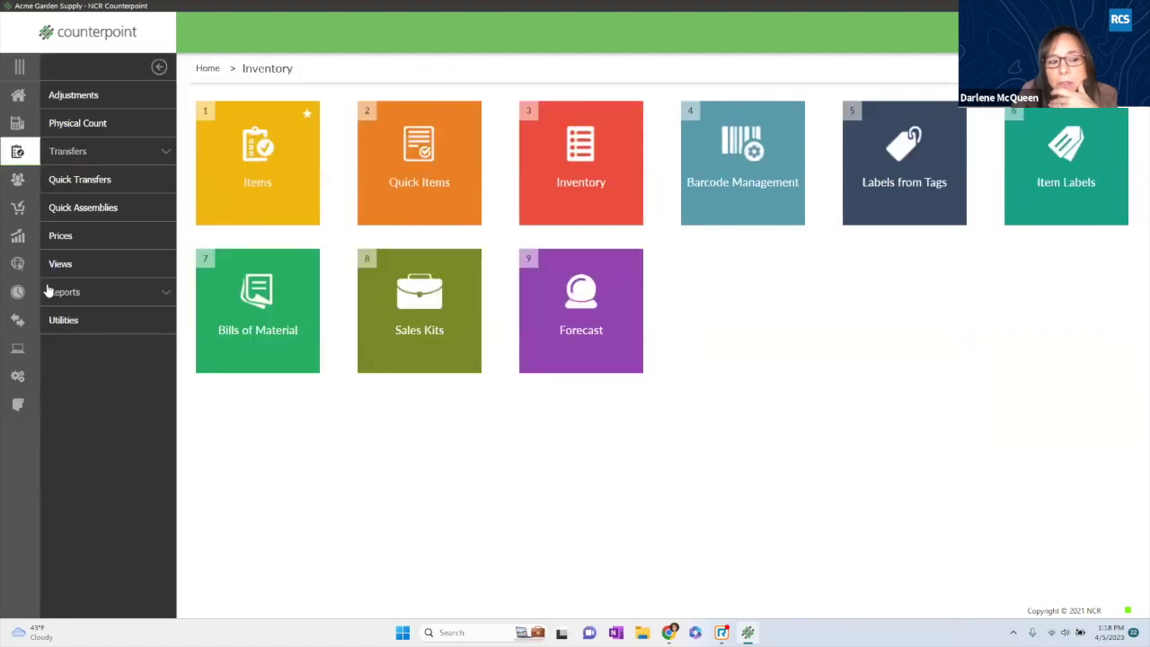
click(65, 238)
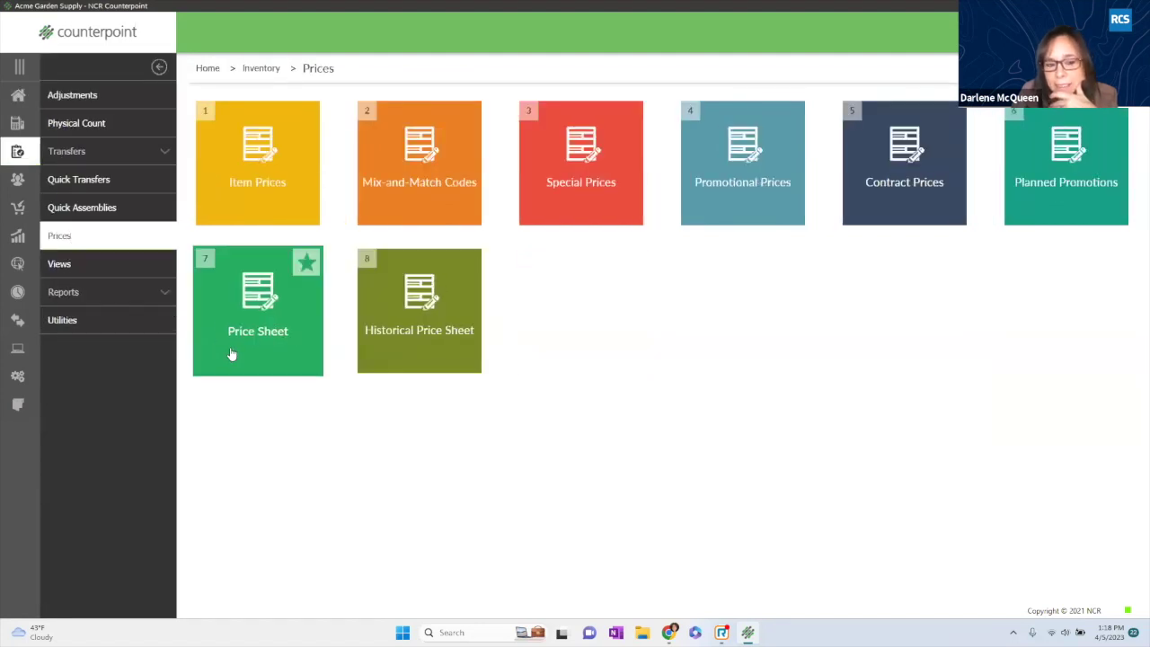
click(256, 318)
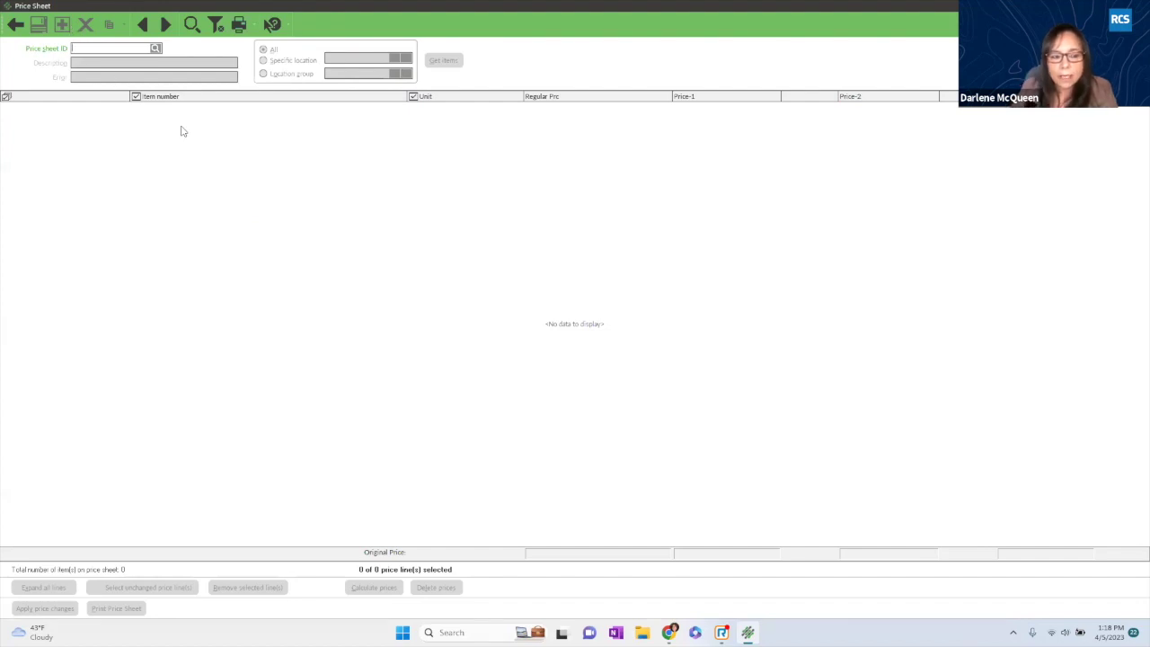
Start a new price sheet with the ID EXCINCREAS.
text(t)
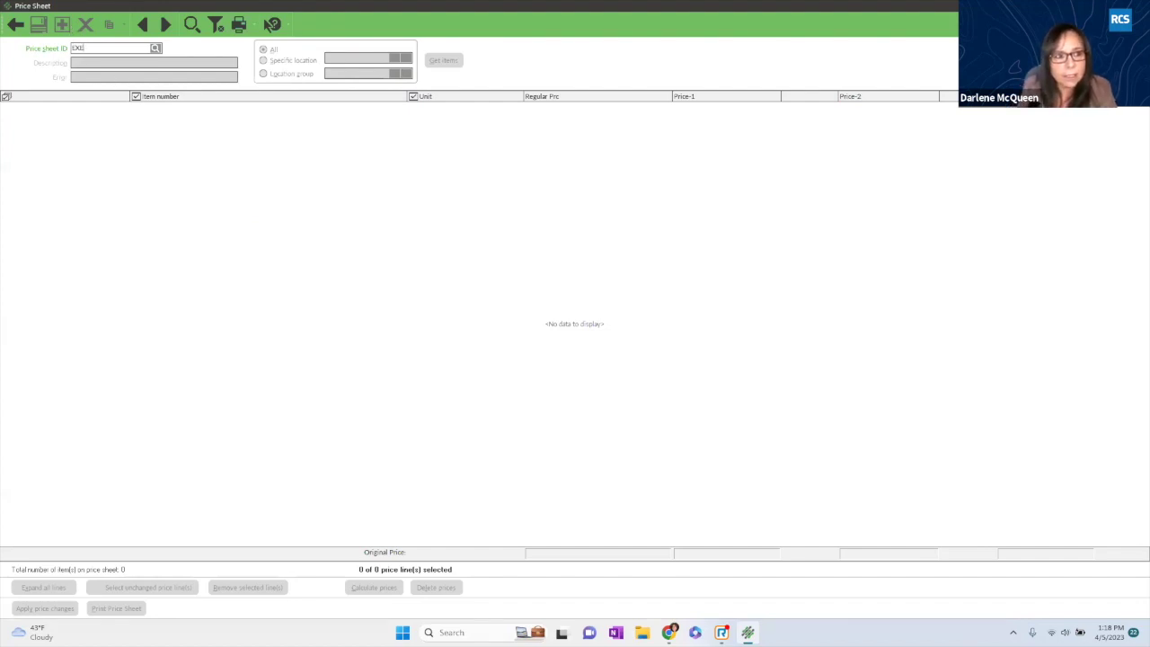
text(XEM)
key(BackSpace)
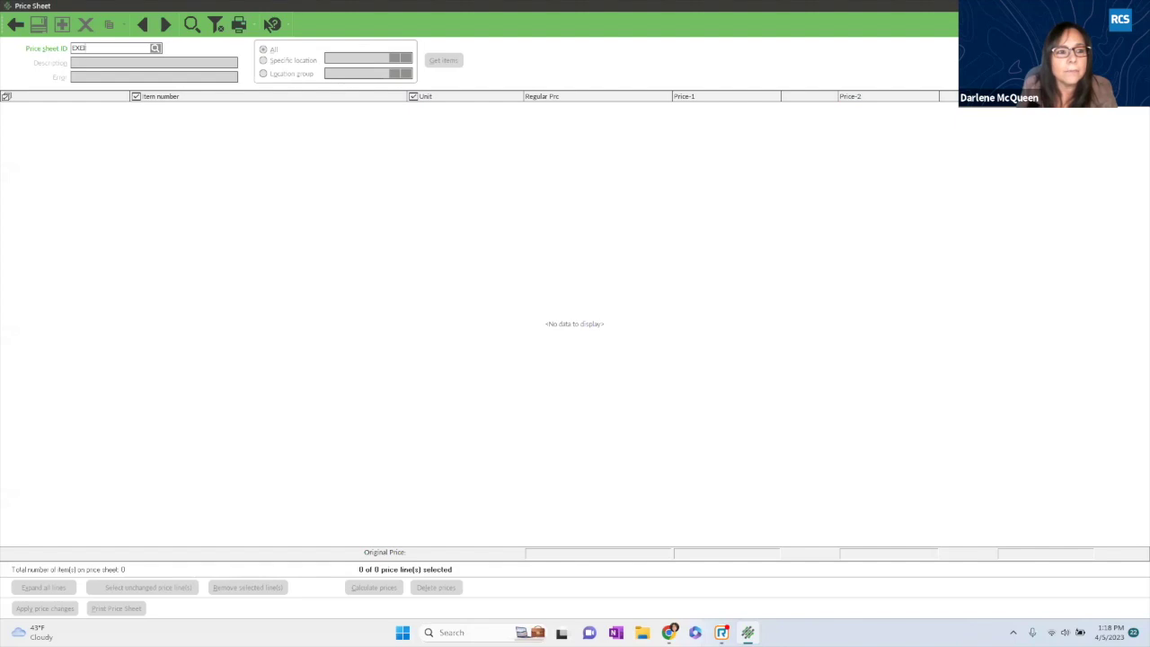
text(INCREAS)
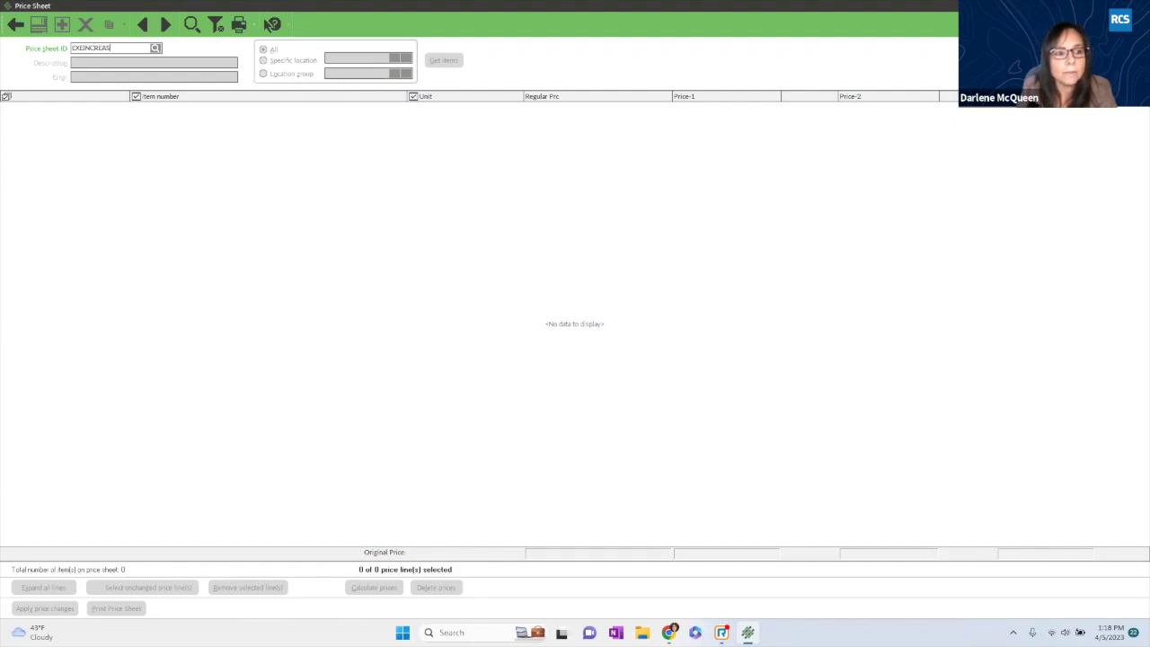
key(Tab)
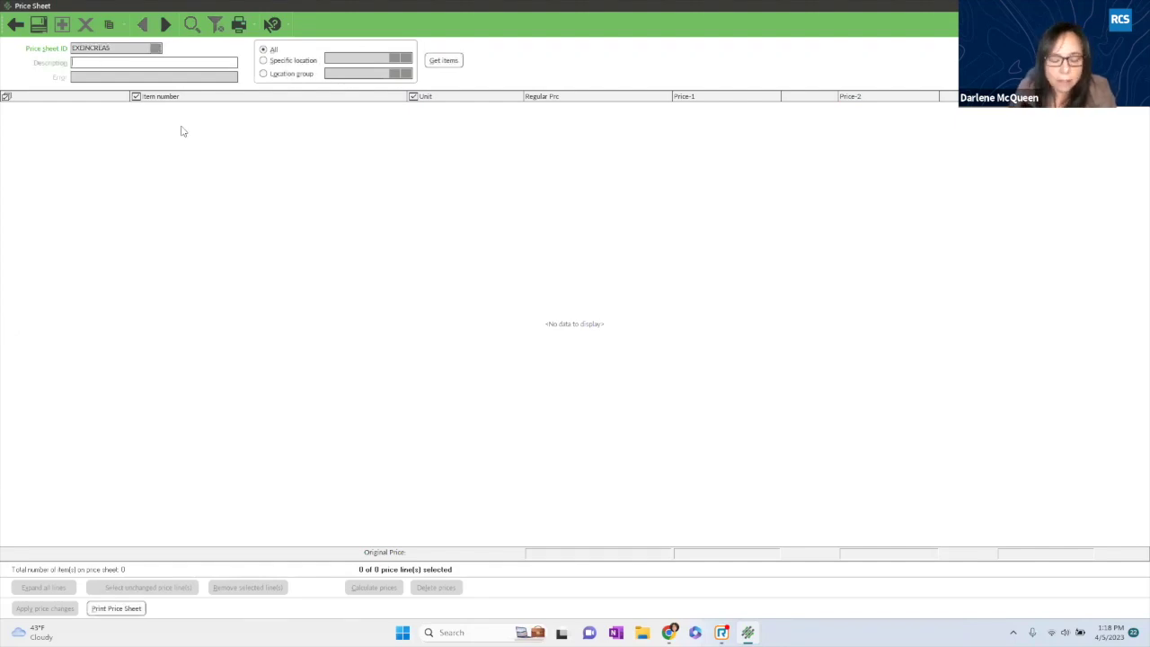
Enter the price sheet description "EXE Increase 10".
text(EXE Increa)
key(BackSpace)
key(BackSpace)
key(BackSpace)
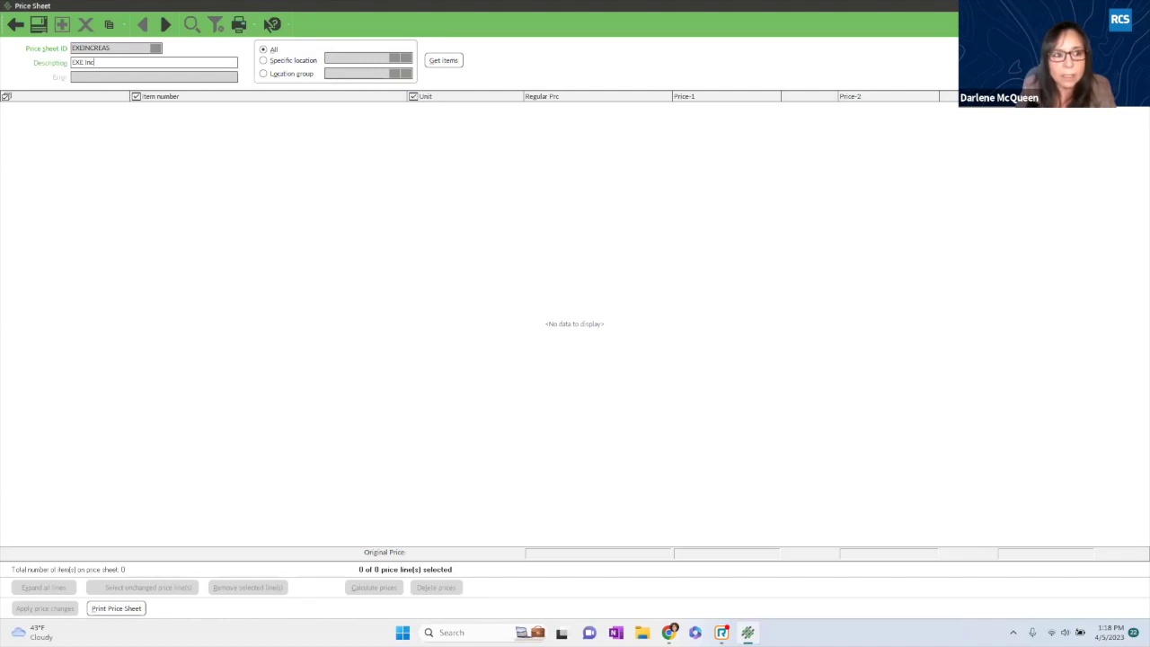
text(crease )
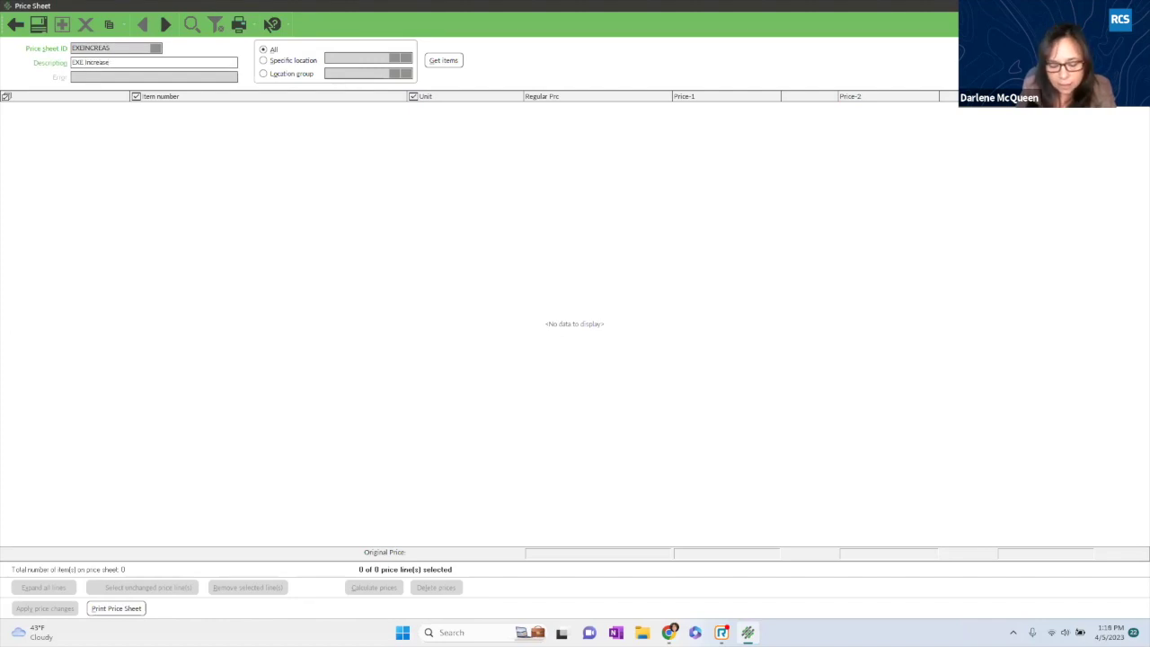
text(10)
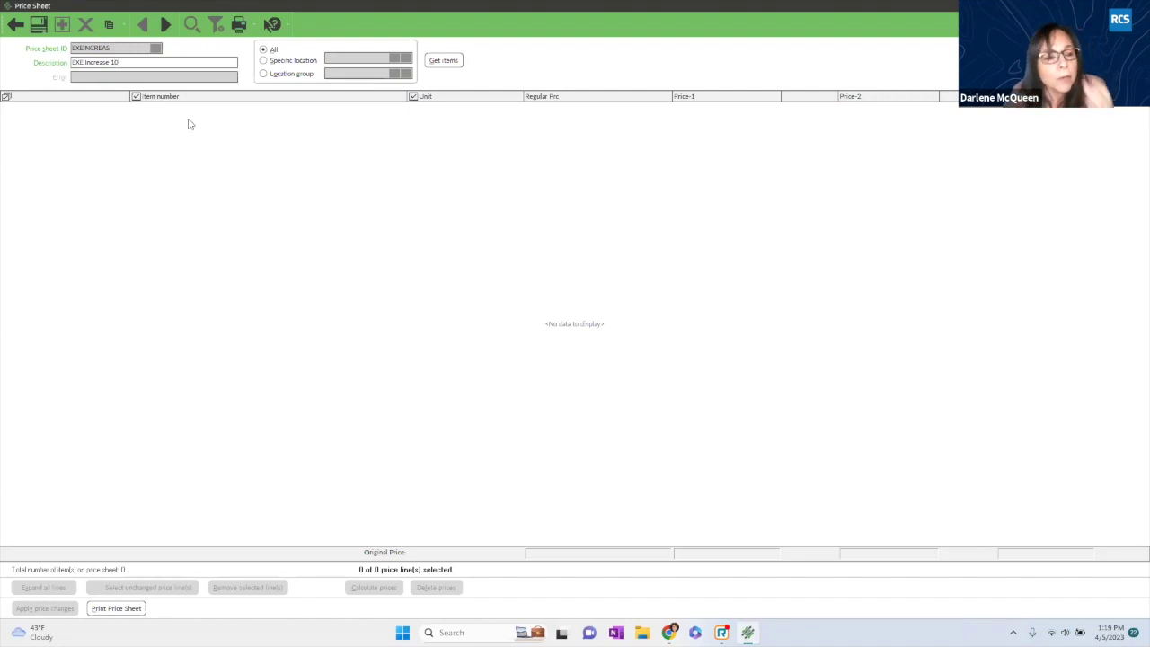
Customize the item filter for getting items by adding a Season condition, and return to the simple filter view.
click(436, 61)
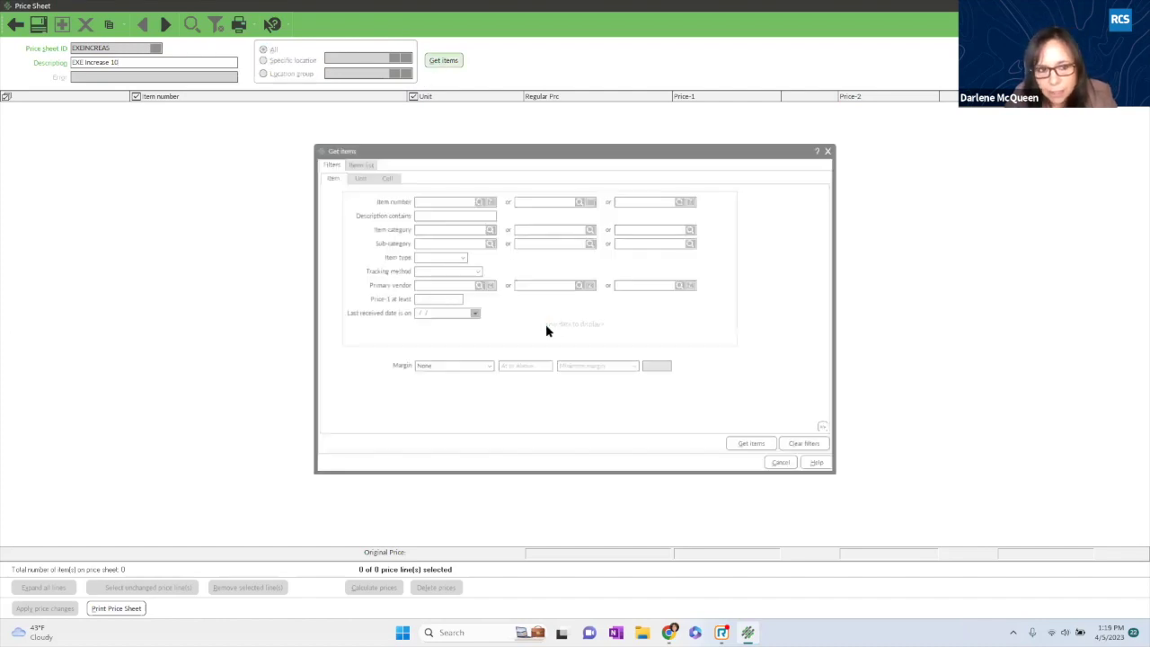
drag(518, 147, 478, 122)
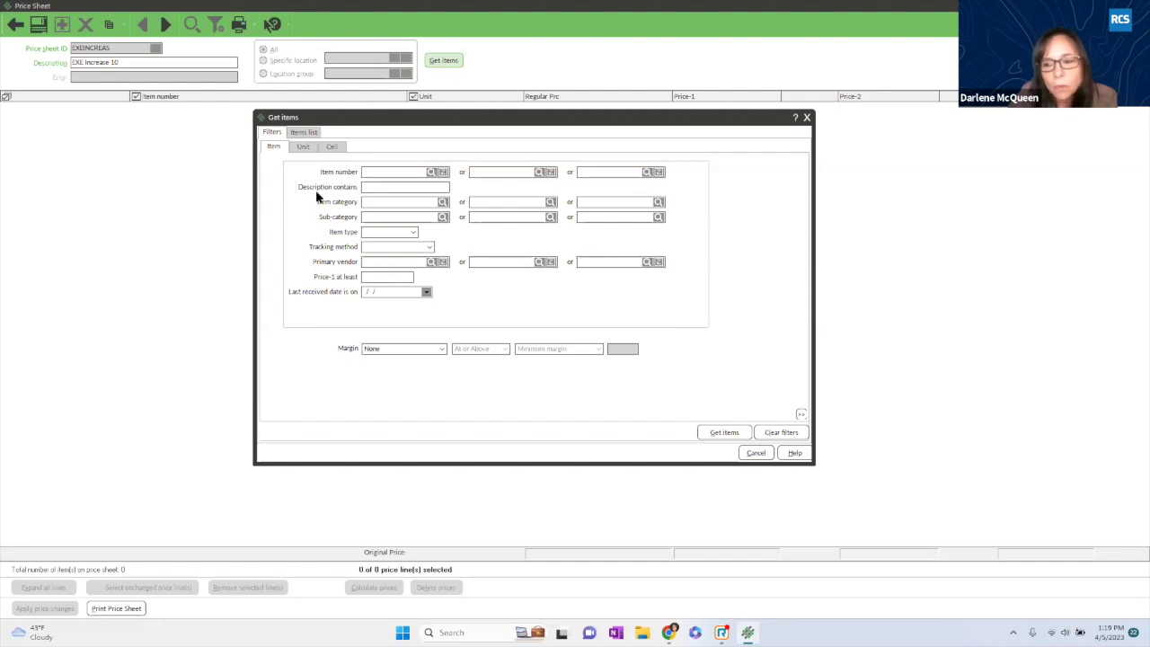
right_click(574, 297)
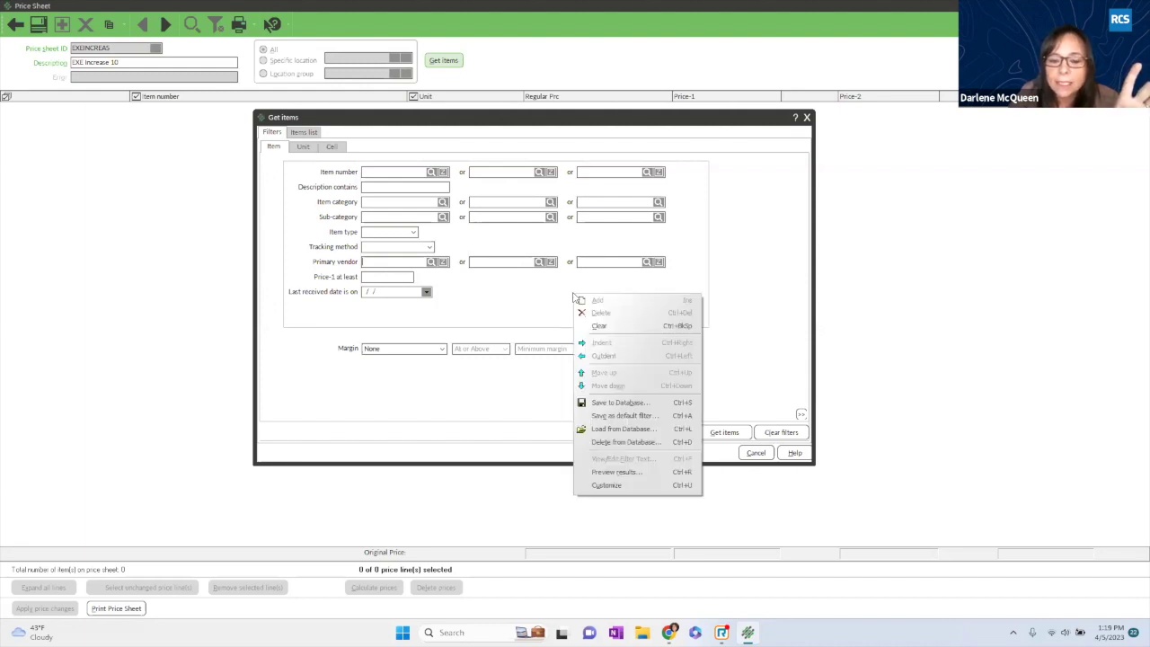
click(605, 486)
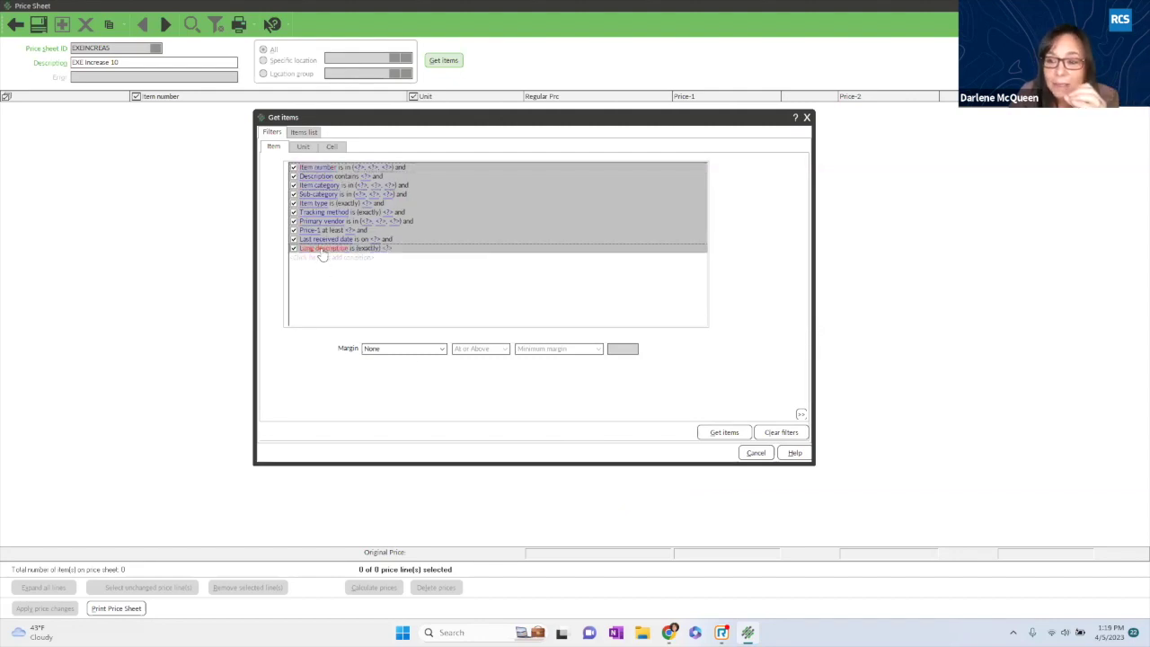
click(322, 254)
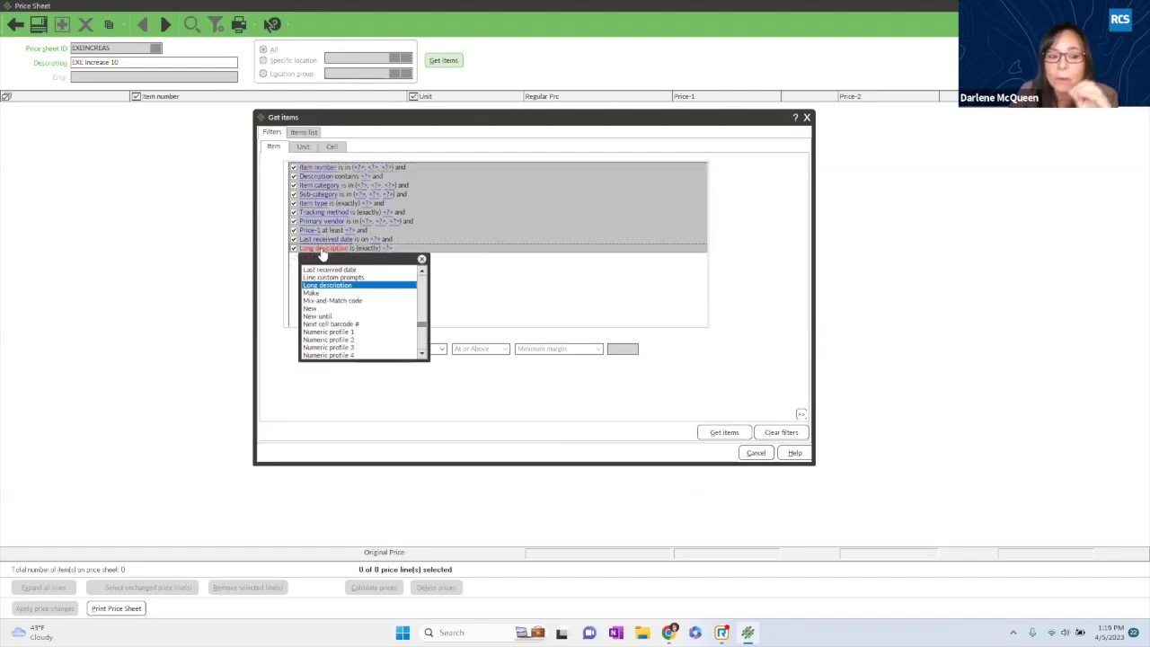
key(s)
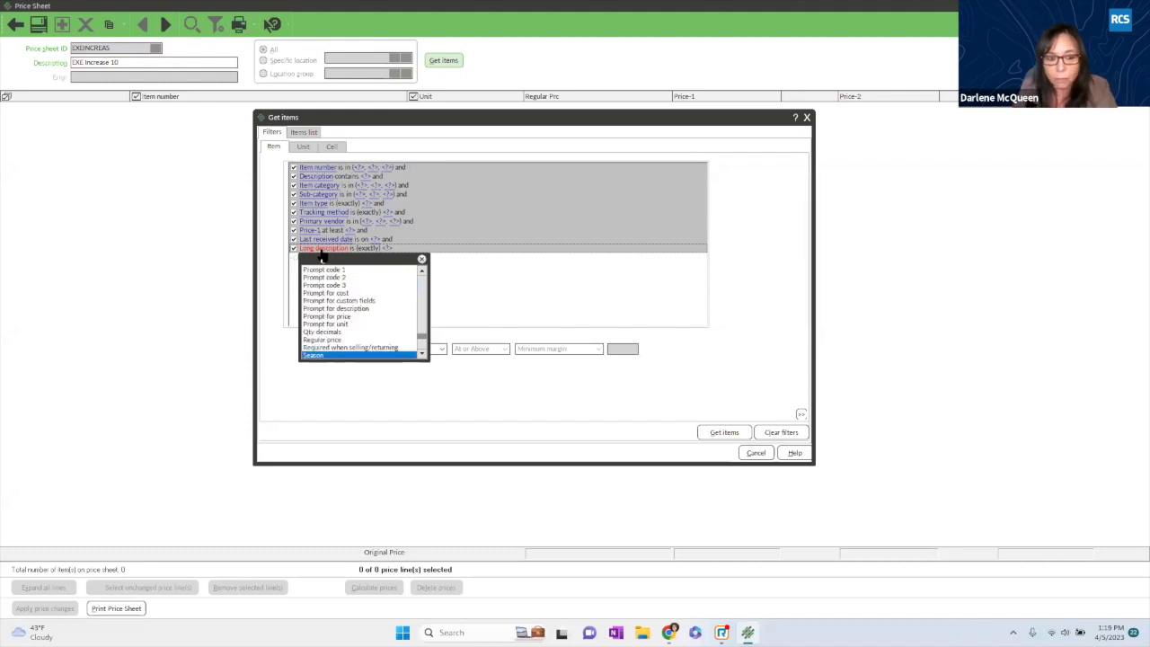
click(340, 356)
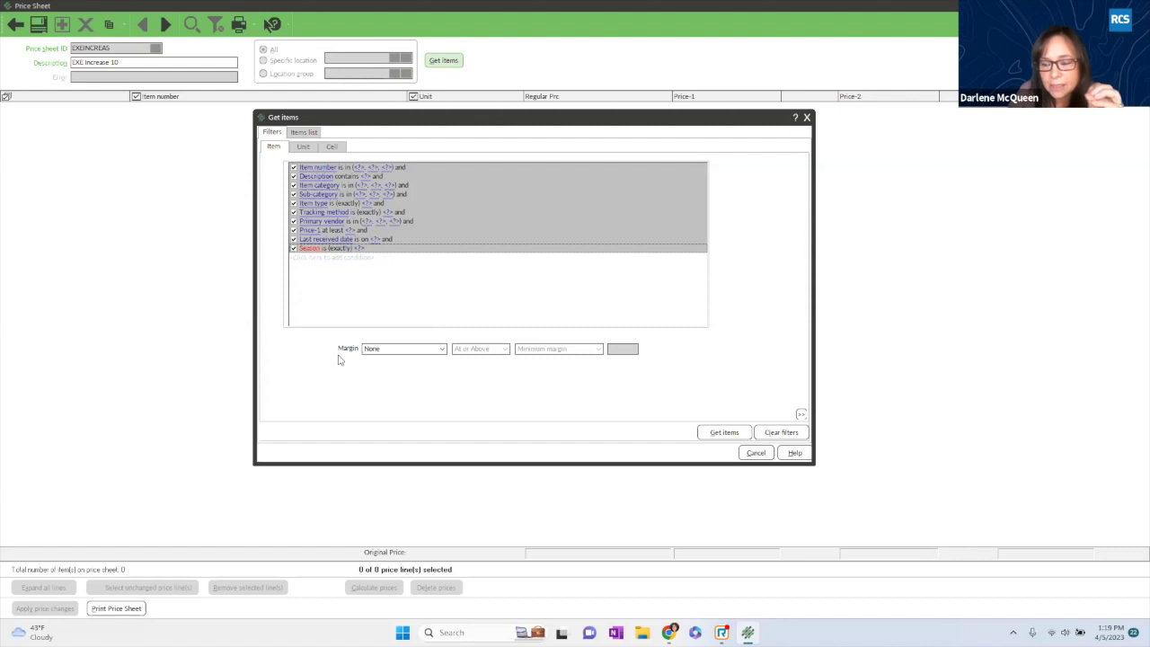
right_click(392, 292)
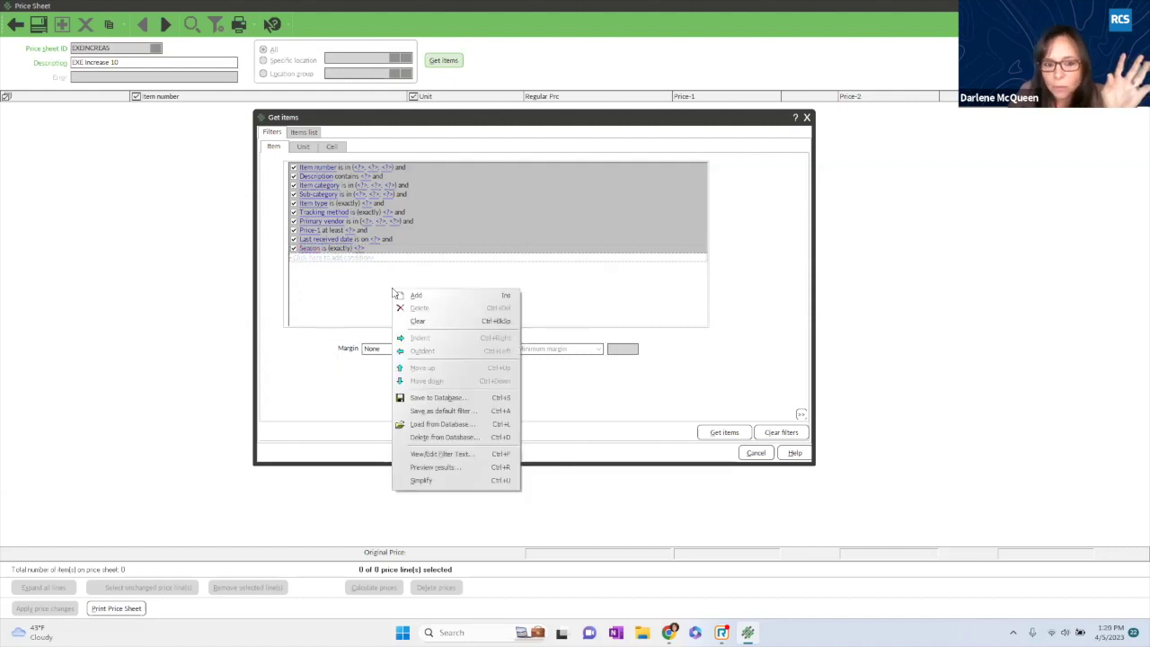
click(420, 480)
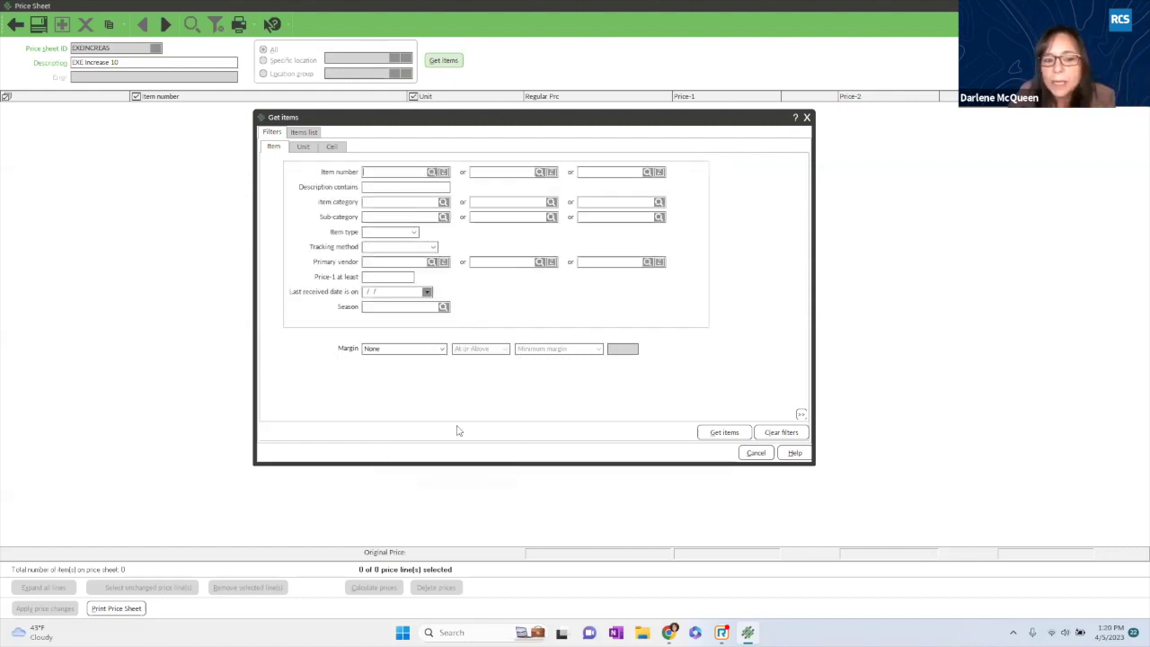
Choose SUMMER as the Season filter value and clear the field again.
click(444, 308)
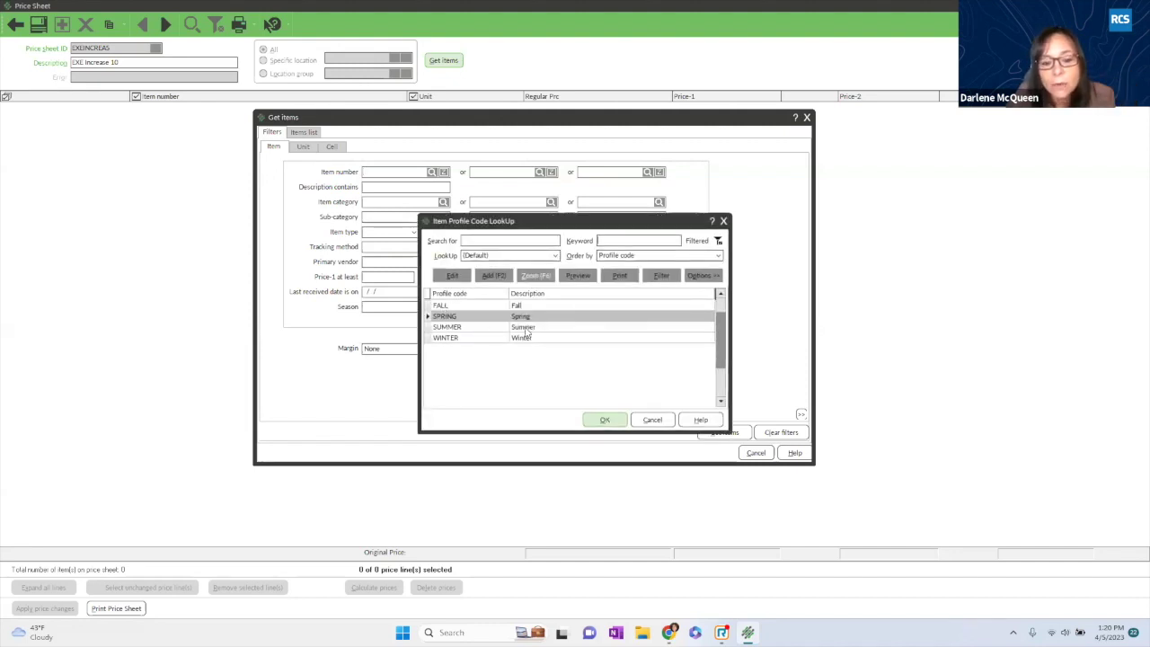
click(527, 329)
click(605, 419)
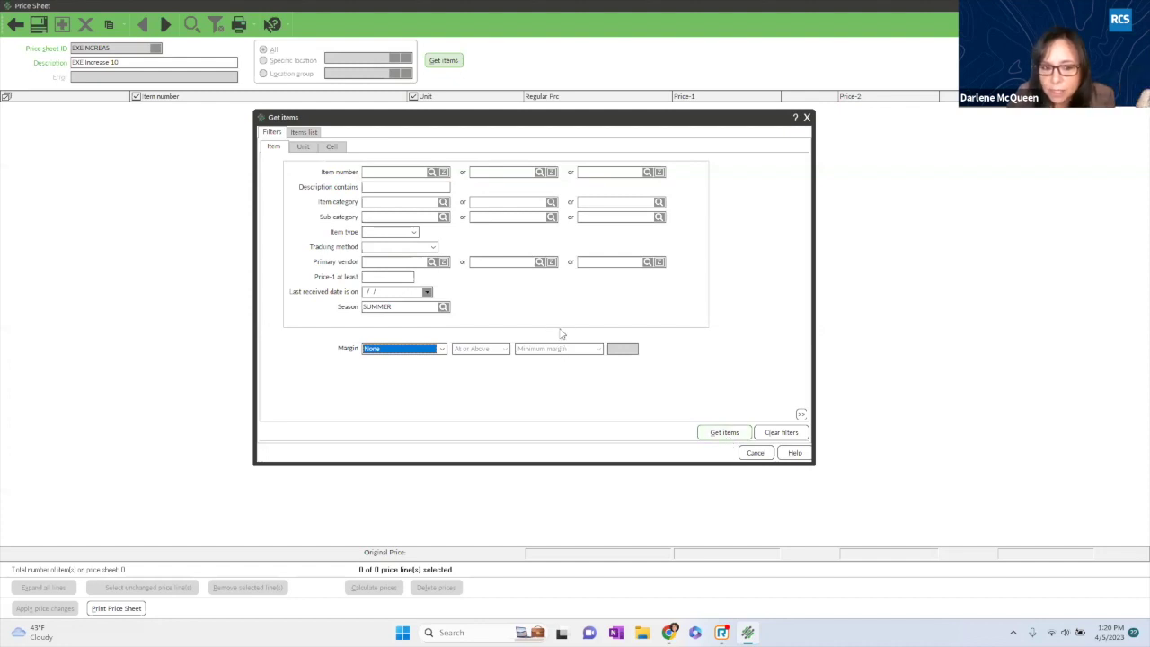
key(shift+Tab)
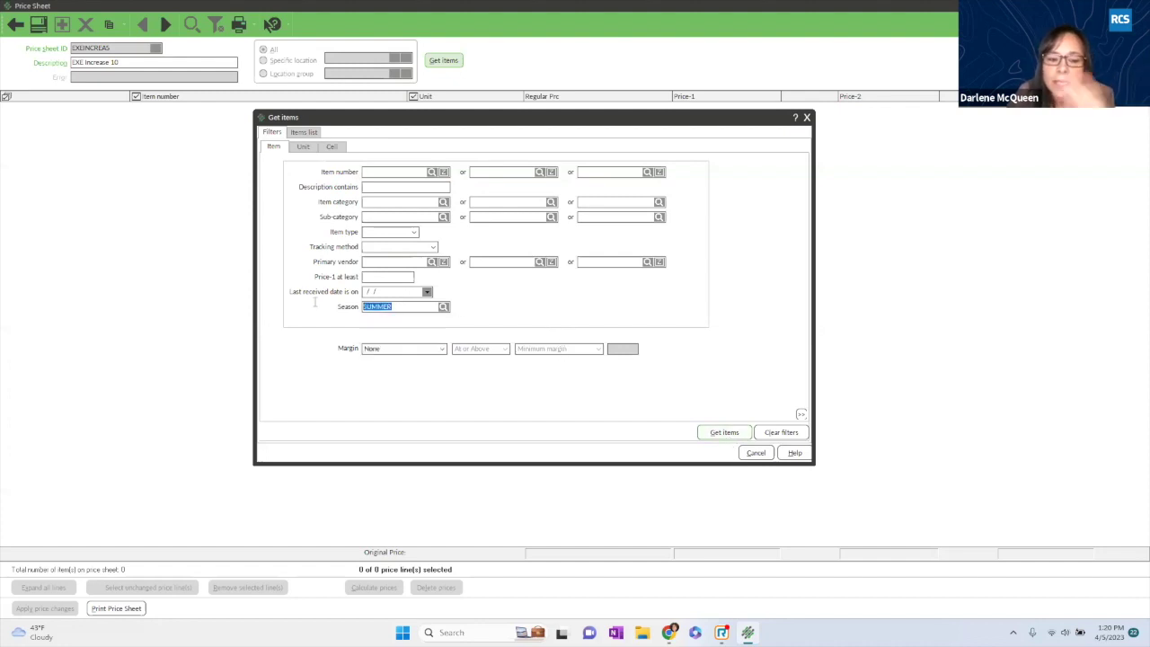
key(Delete)
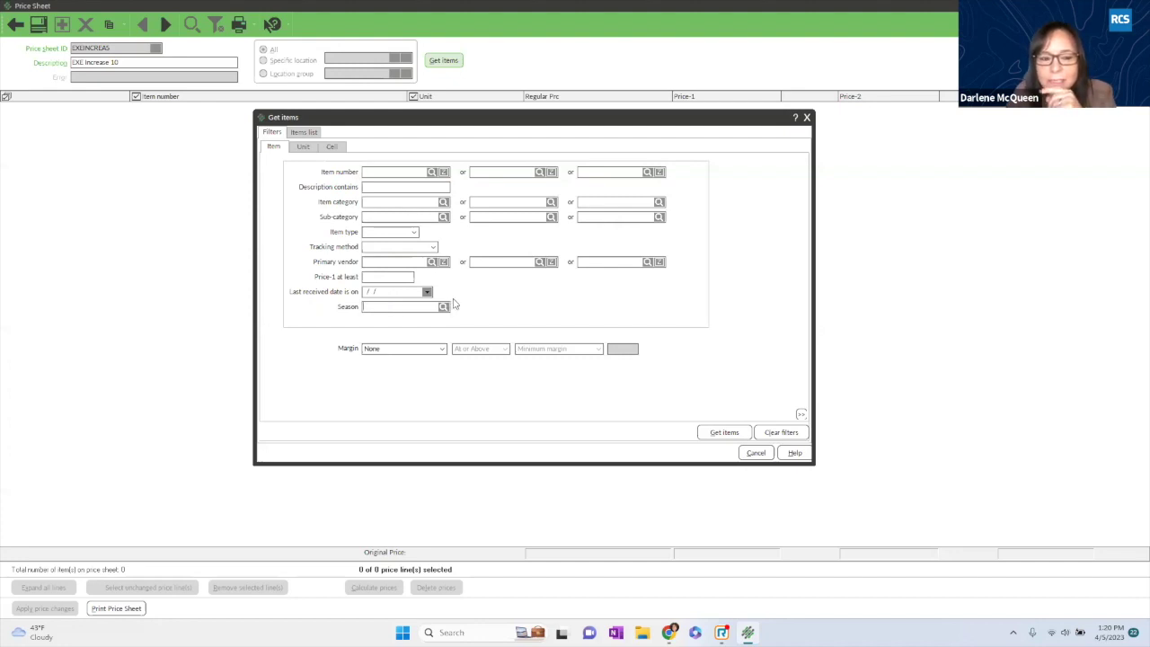
Get the items whose primary vendor is EXC and add all of them to the price sheet.
click(432, 262)
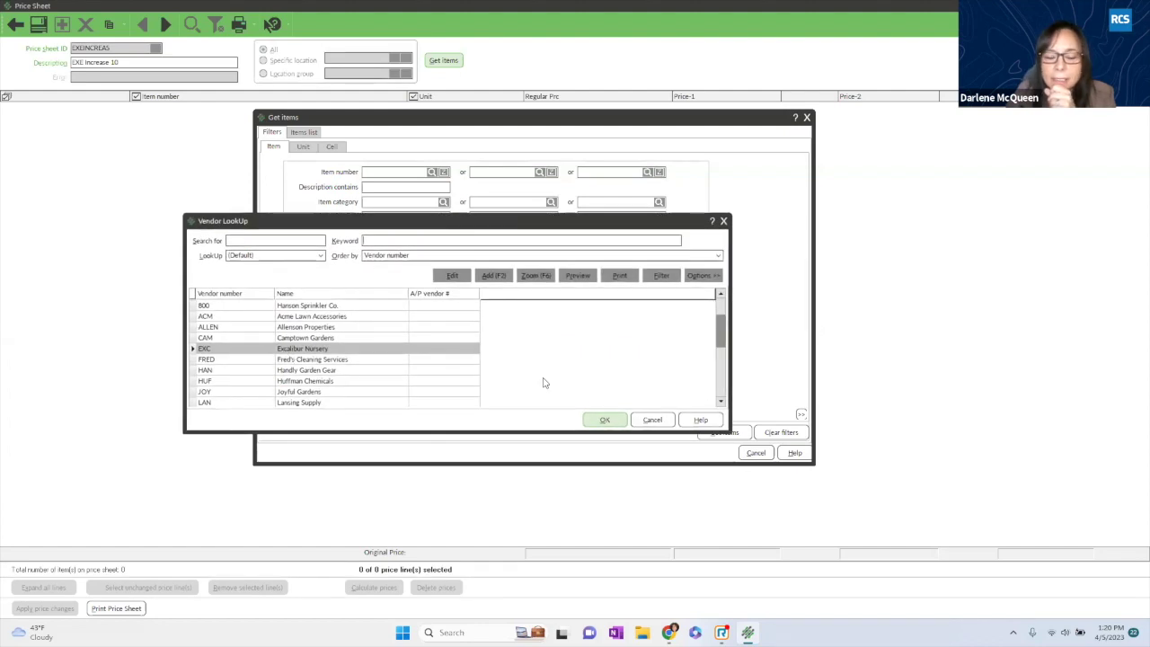
click(605, 419)
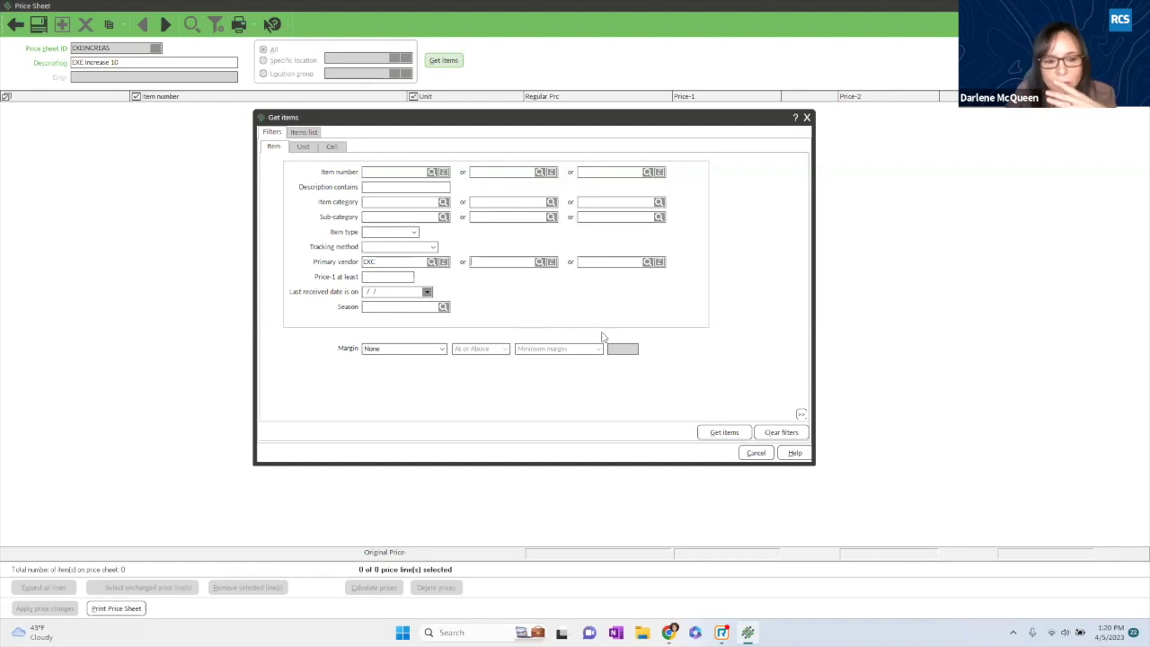
click(723, 434)
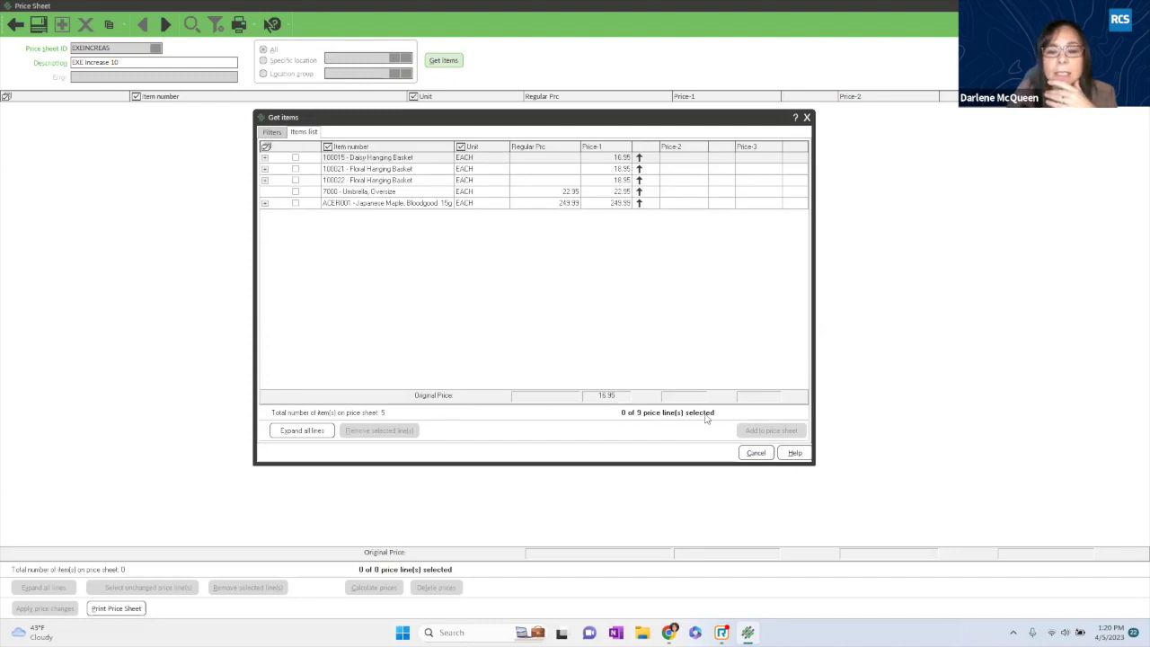
click(295, 159)
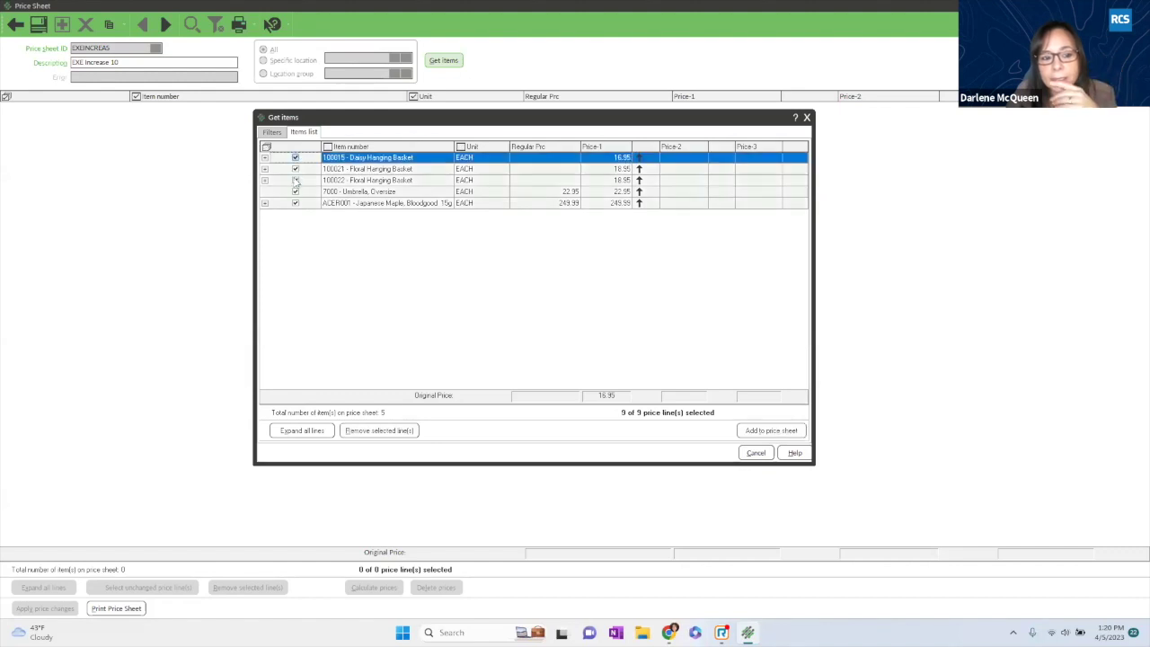
click(771, 434)
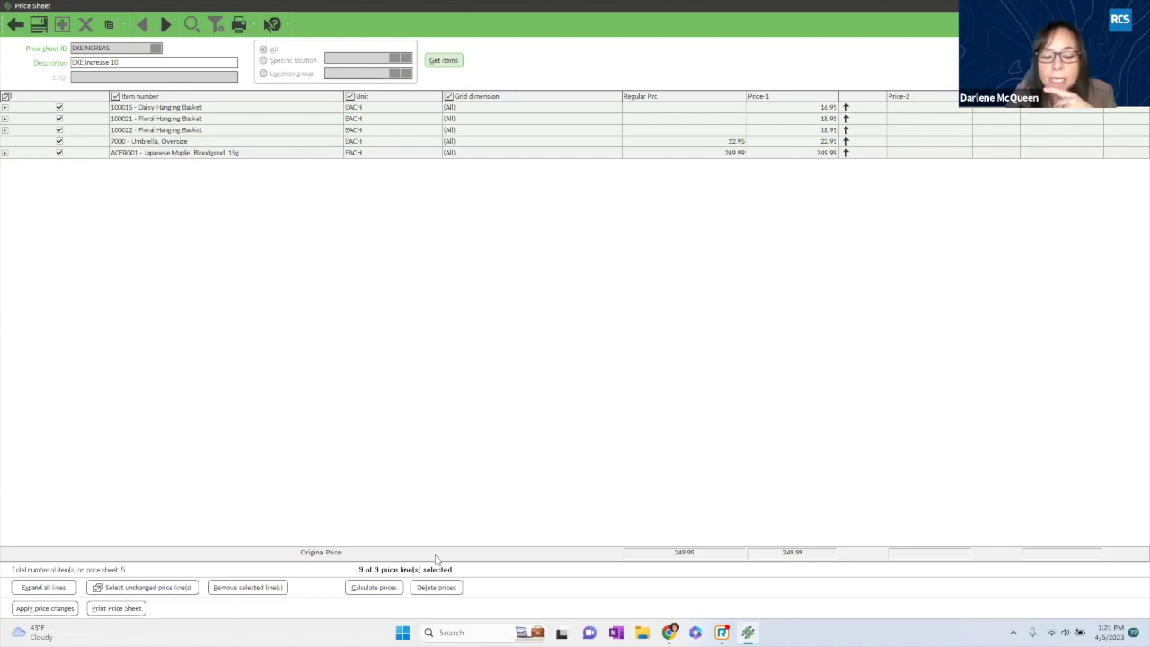
click(476, 595)
click(545, 595)
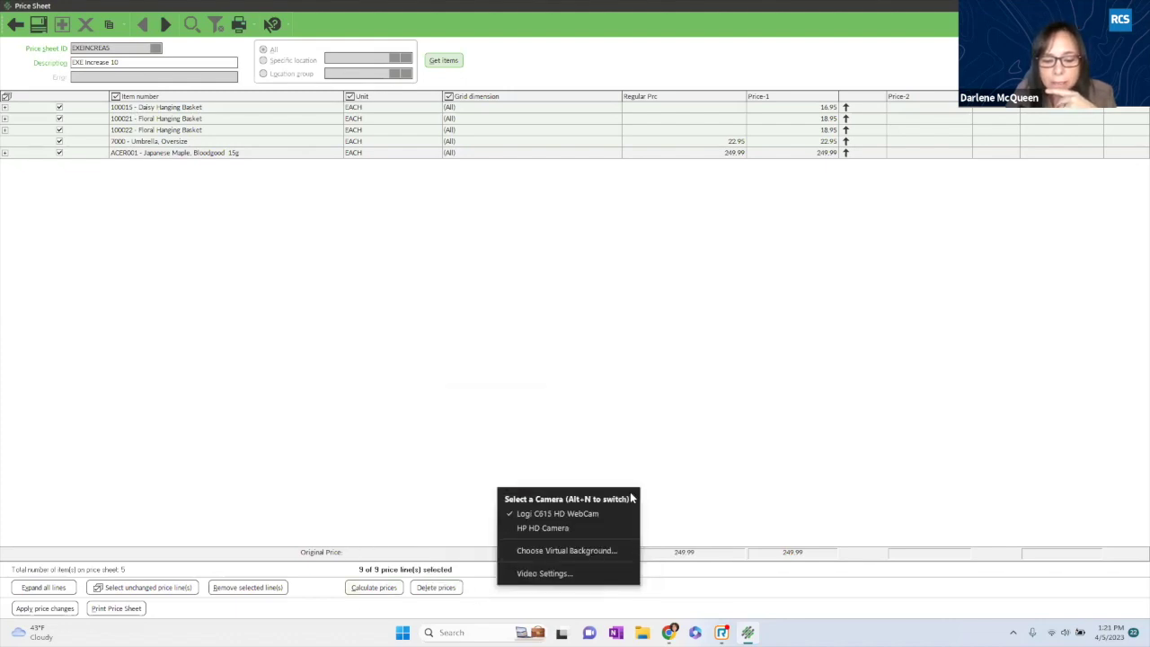
click(461, 423)
click(472, 594)
click(472, 594)
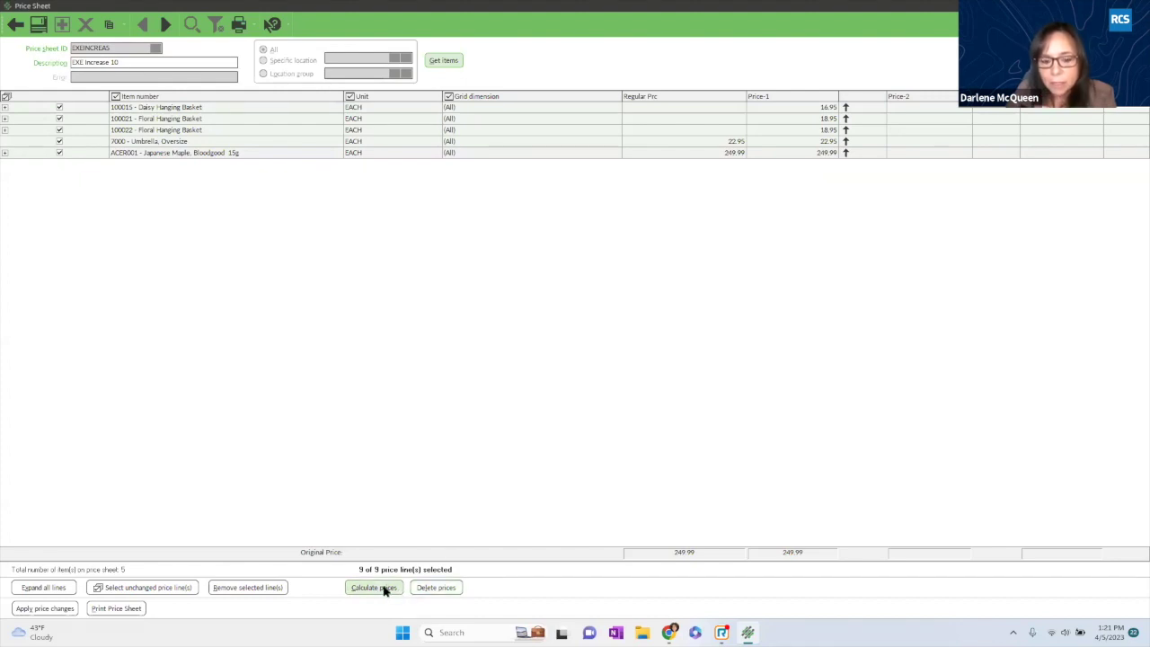
Look at the editable Price-1 values of the Daisy Hanging Basket, Umbrella and Japanese Maple lines without changing them.
click(822, 118)
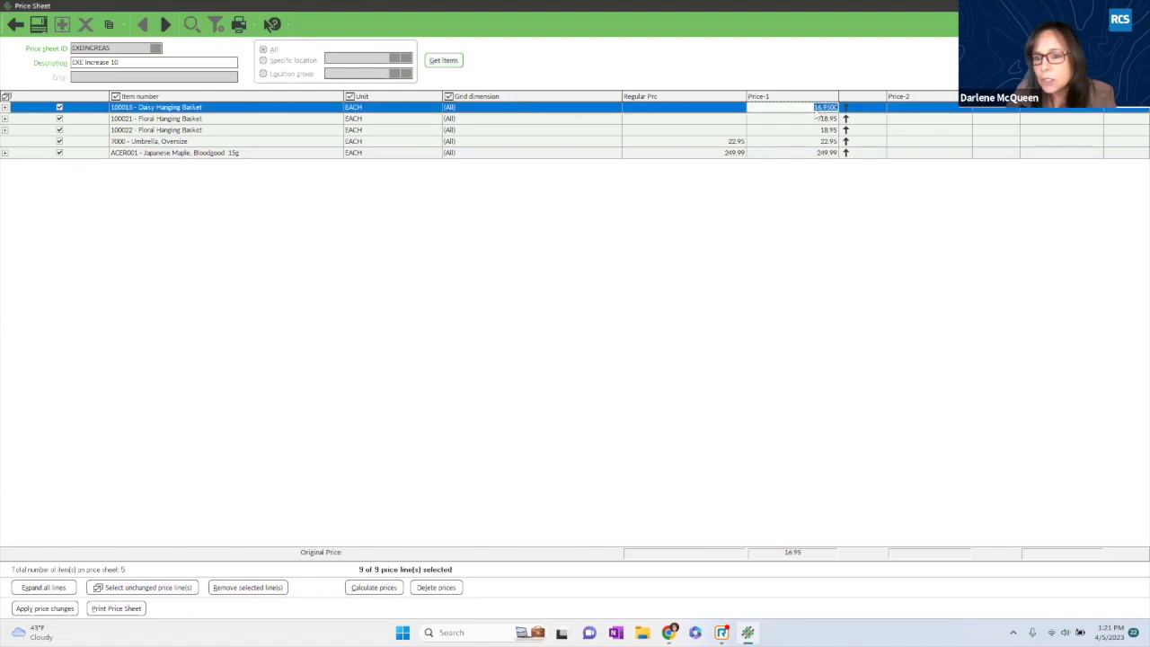
click(808, 141)
click(803, 153)
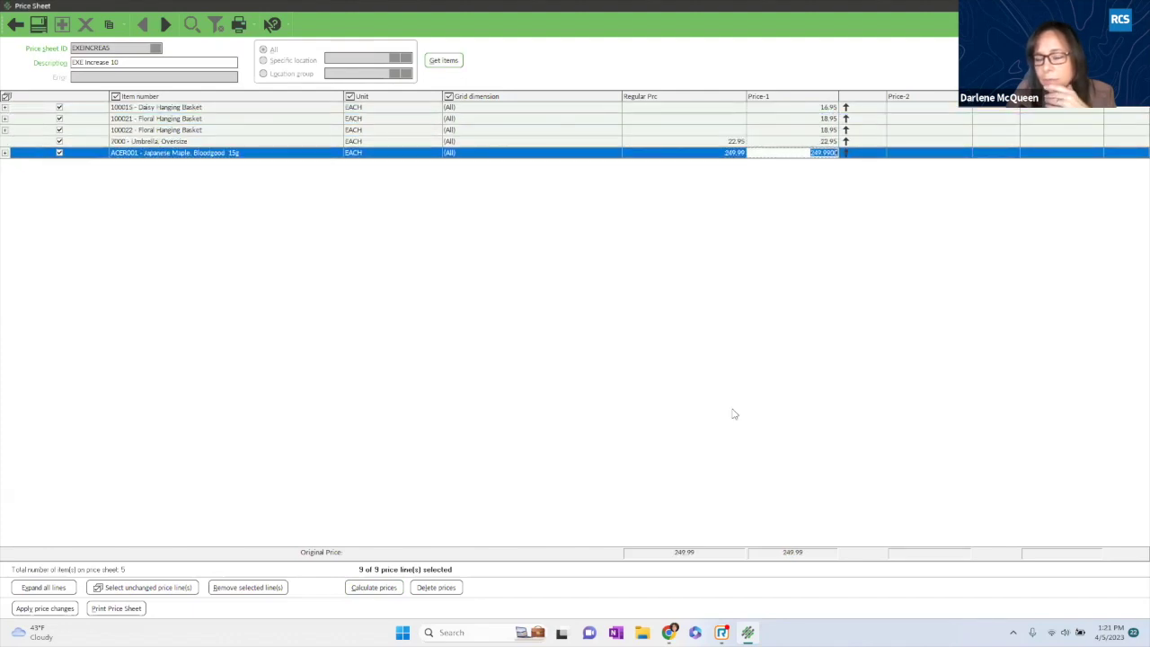
Open the price calculator for the selected lines and review its margin choices and its increase or decrease options.
click(373, 587)
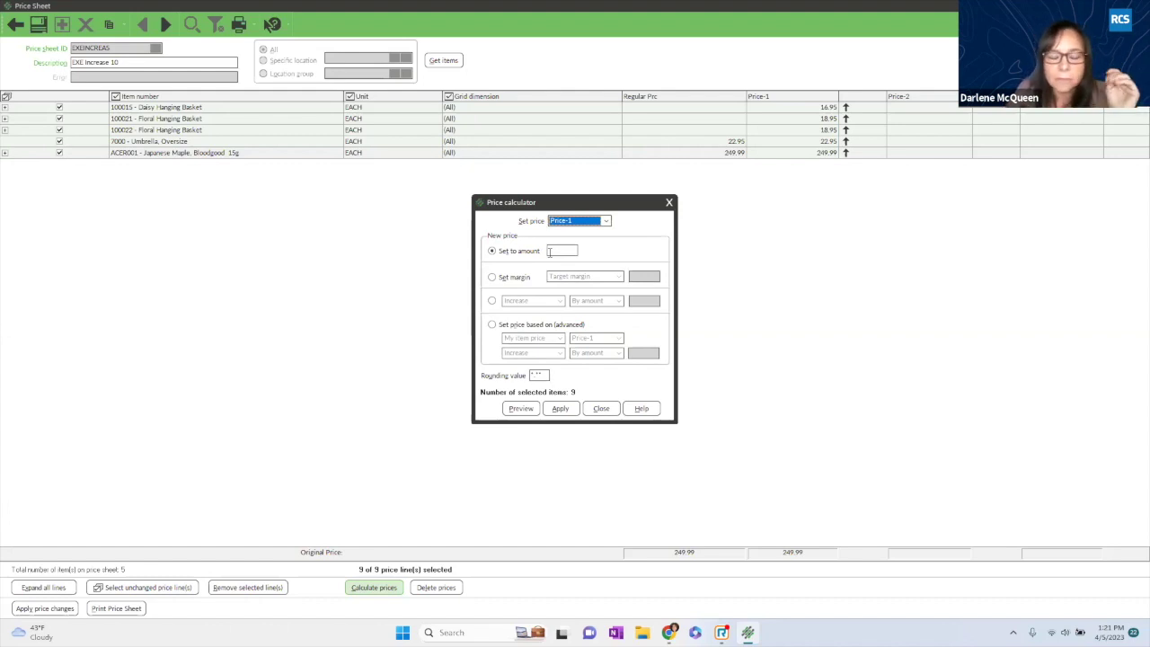
click(492, 278)
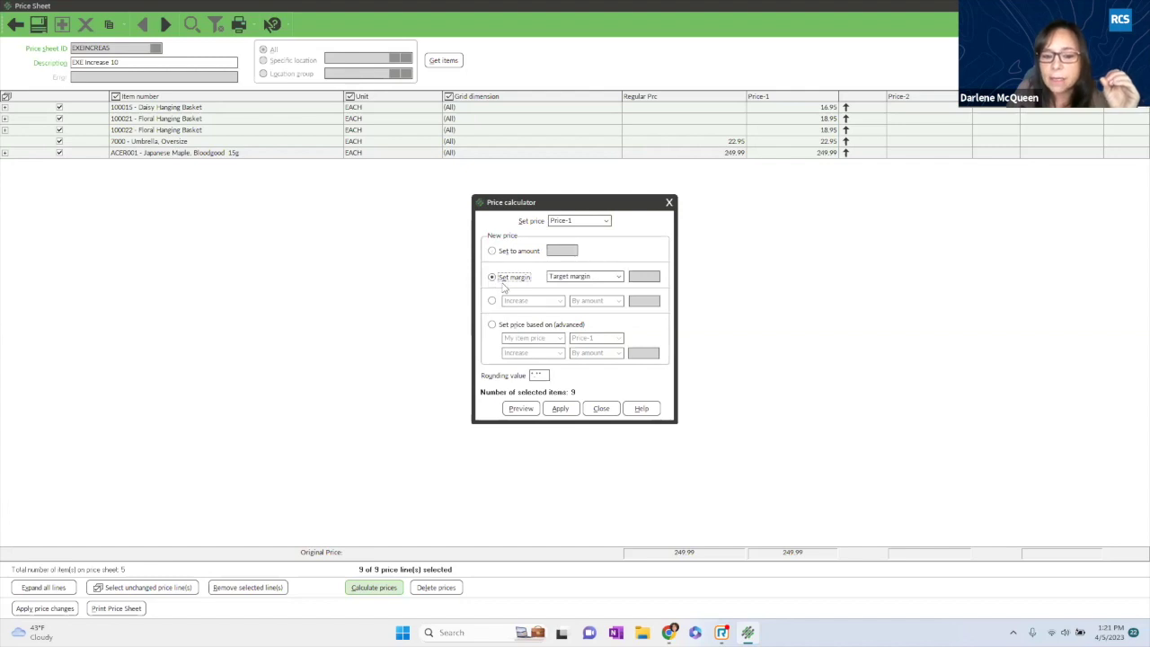
click(618, 278)
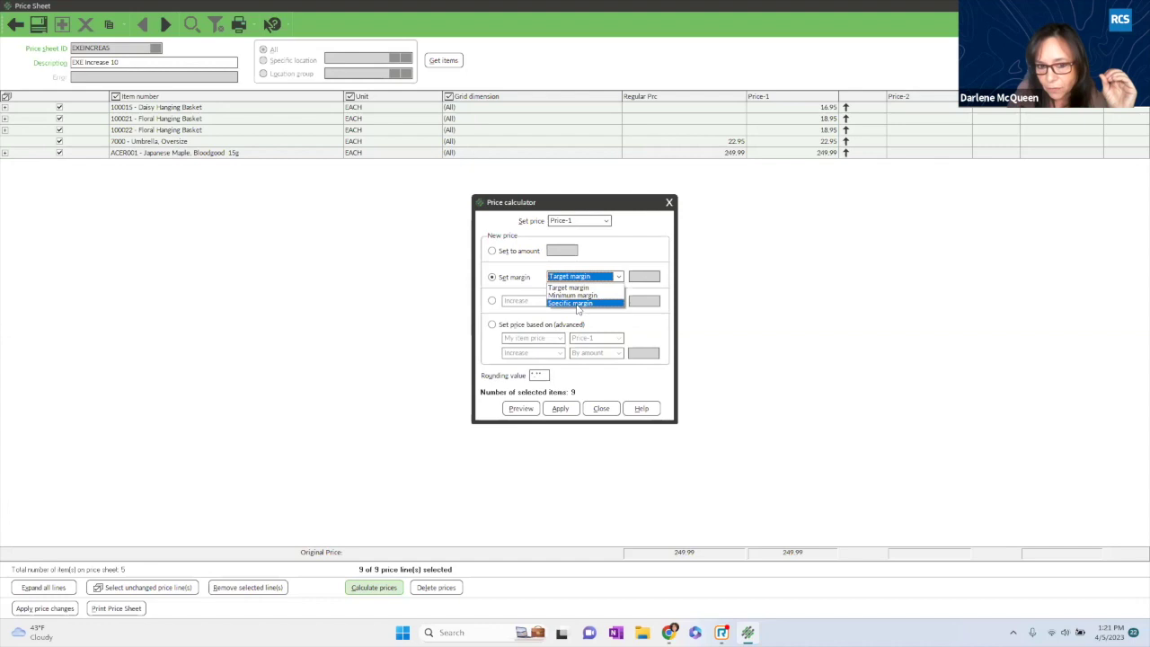
click(492, 302)
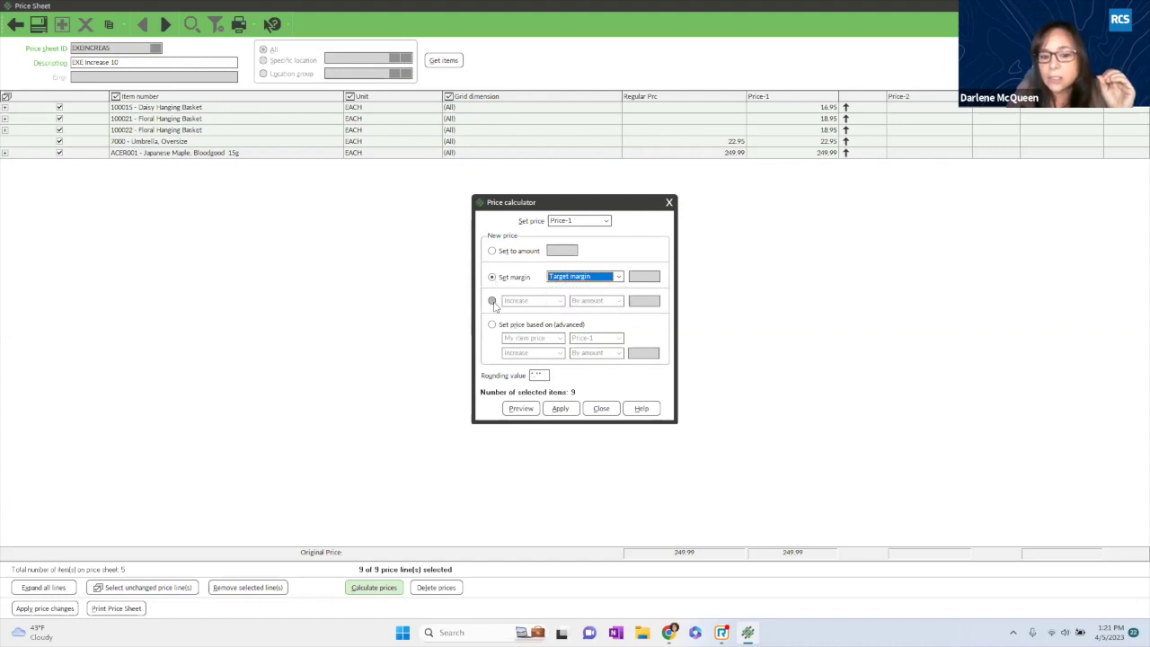
click(492, 302)
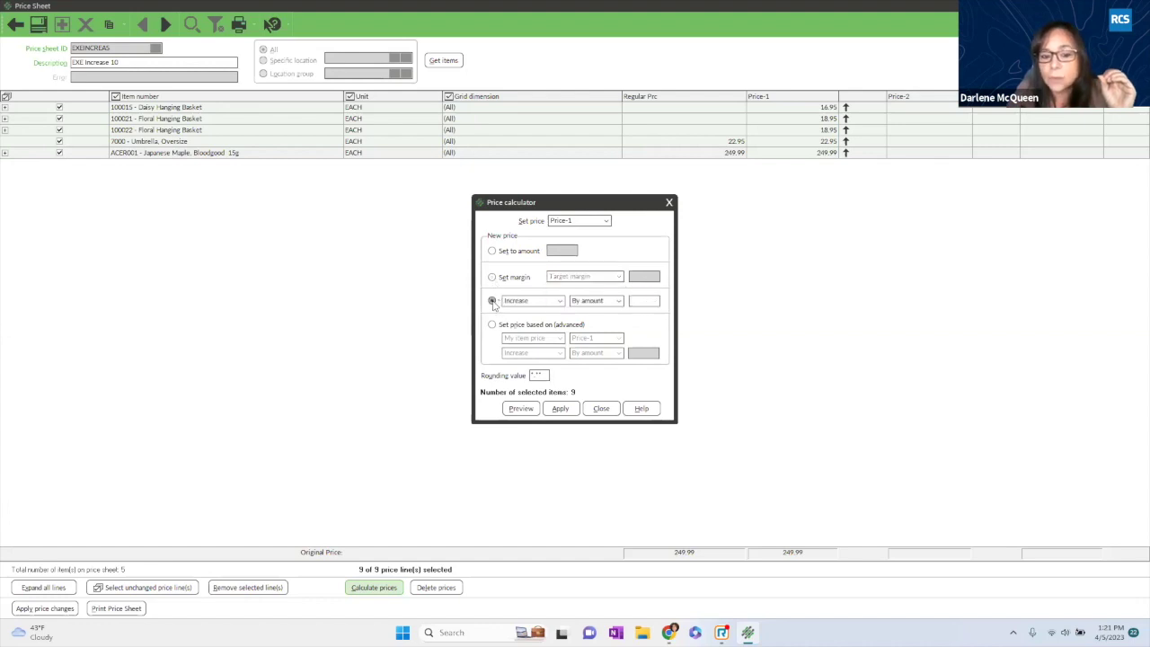
click(560, 302)
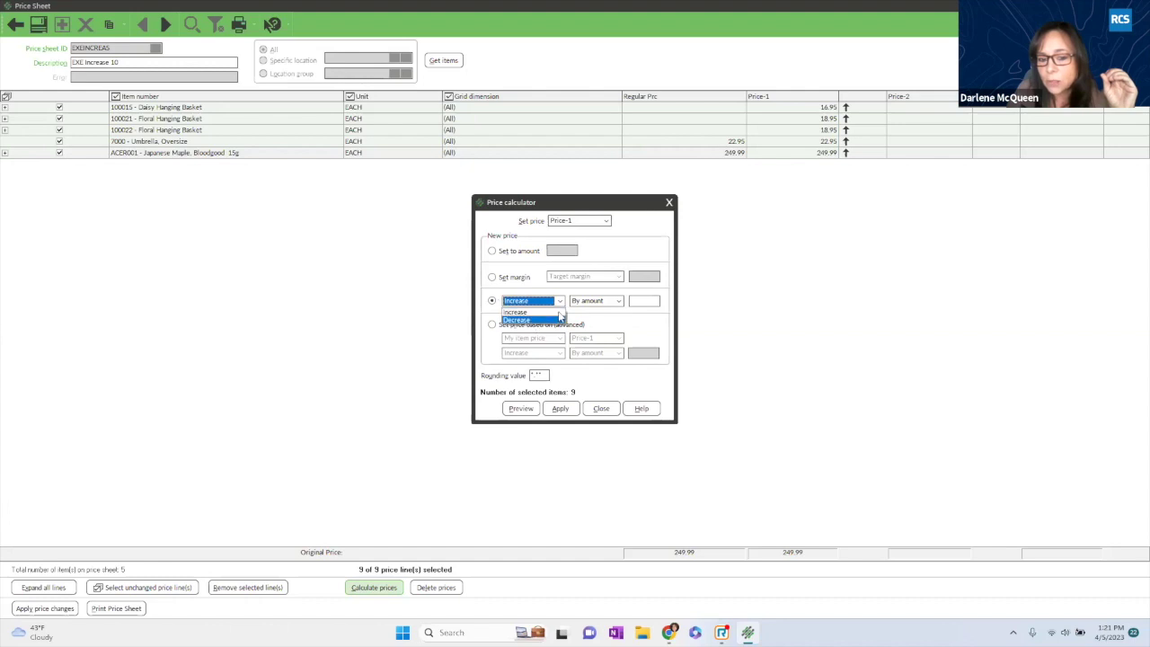
click(618, 305)
click(620, 302)
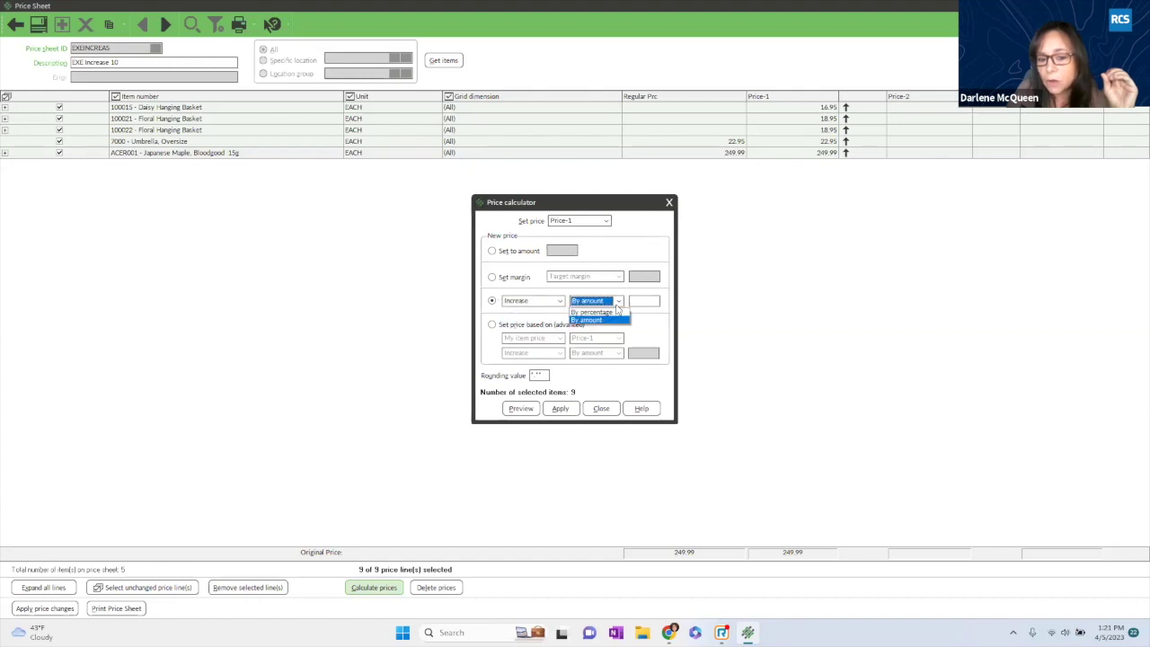
click(608, 319)
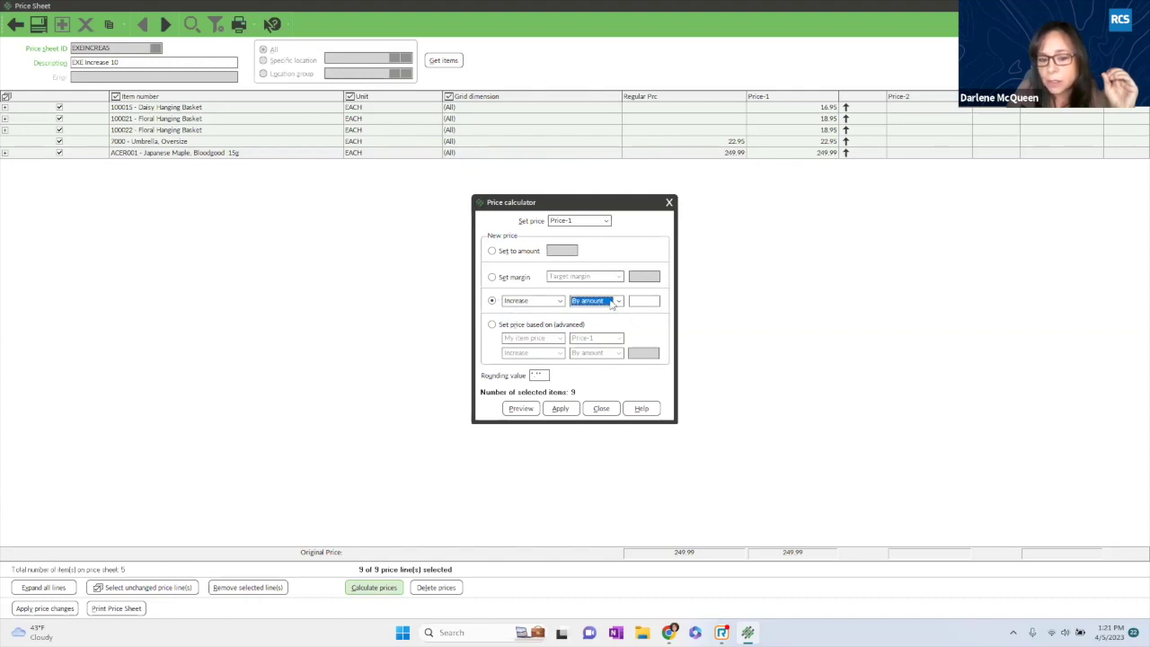
Examine the advanced option that bases the new price on the item price or the parent price.
click(492, 325)
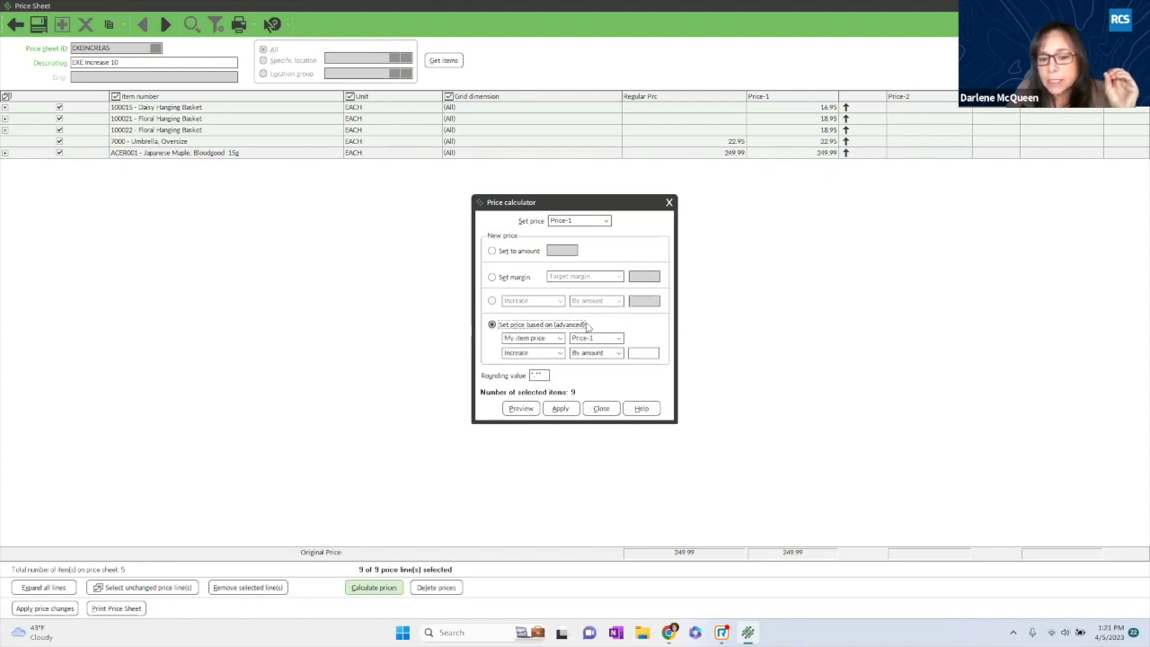
click(560, 339)
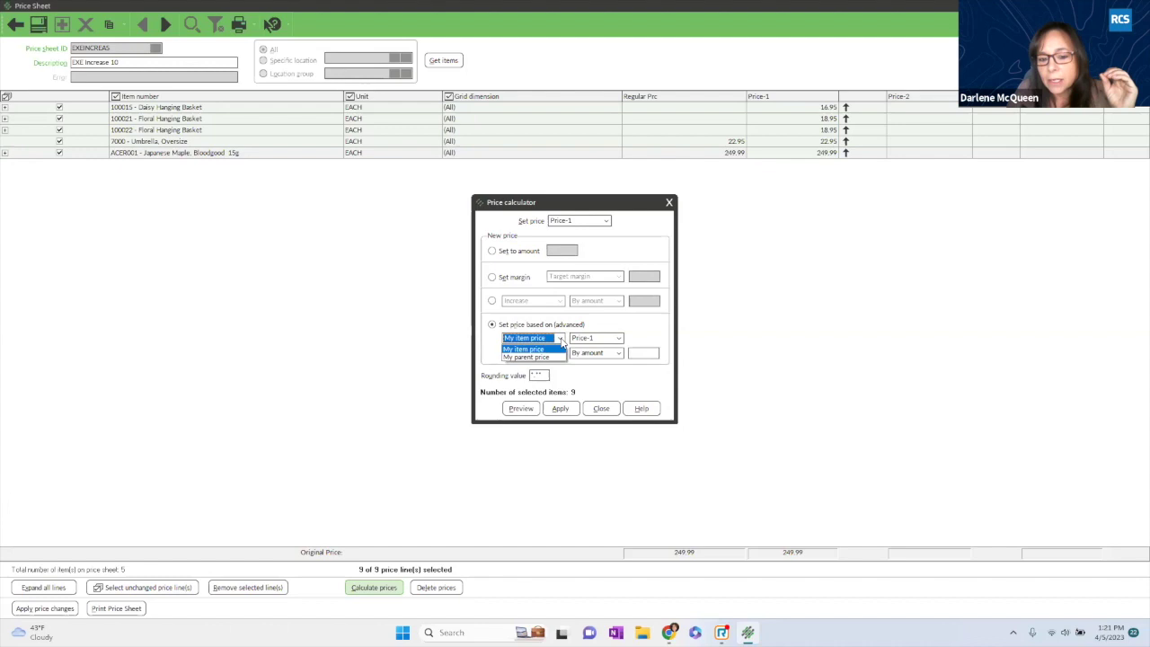
click(561, 343)
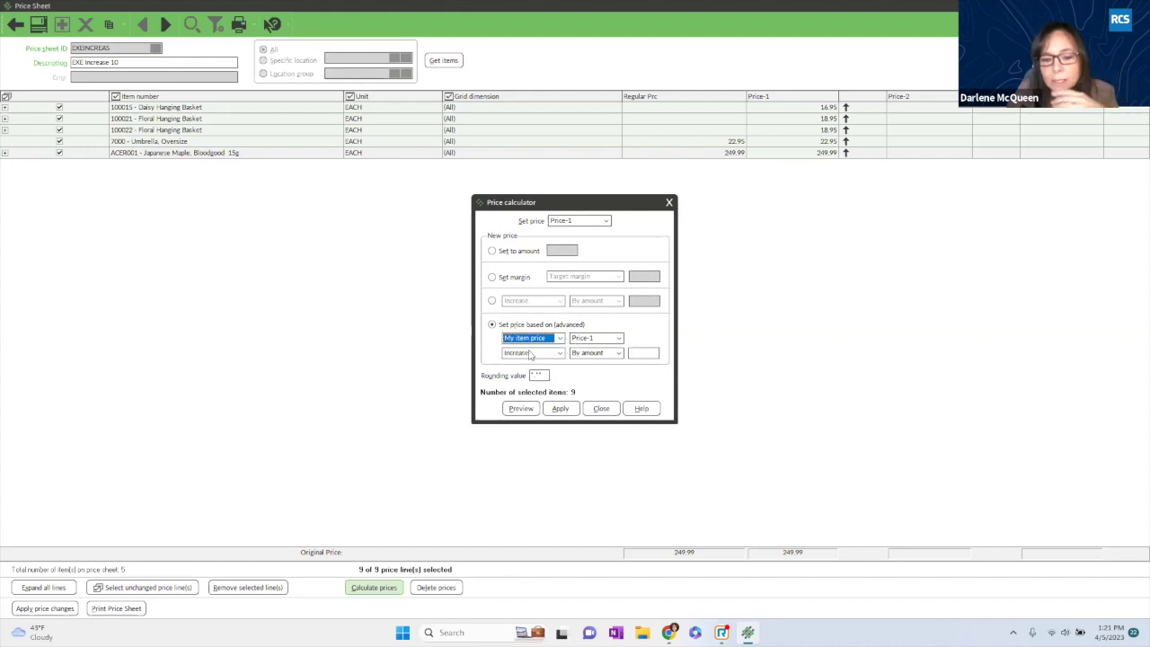
Set the calculator to increase Price-1 by percentage, with a value of 10 and a rounding value of .99.
click(493, 301)
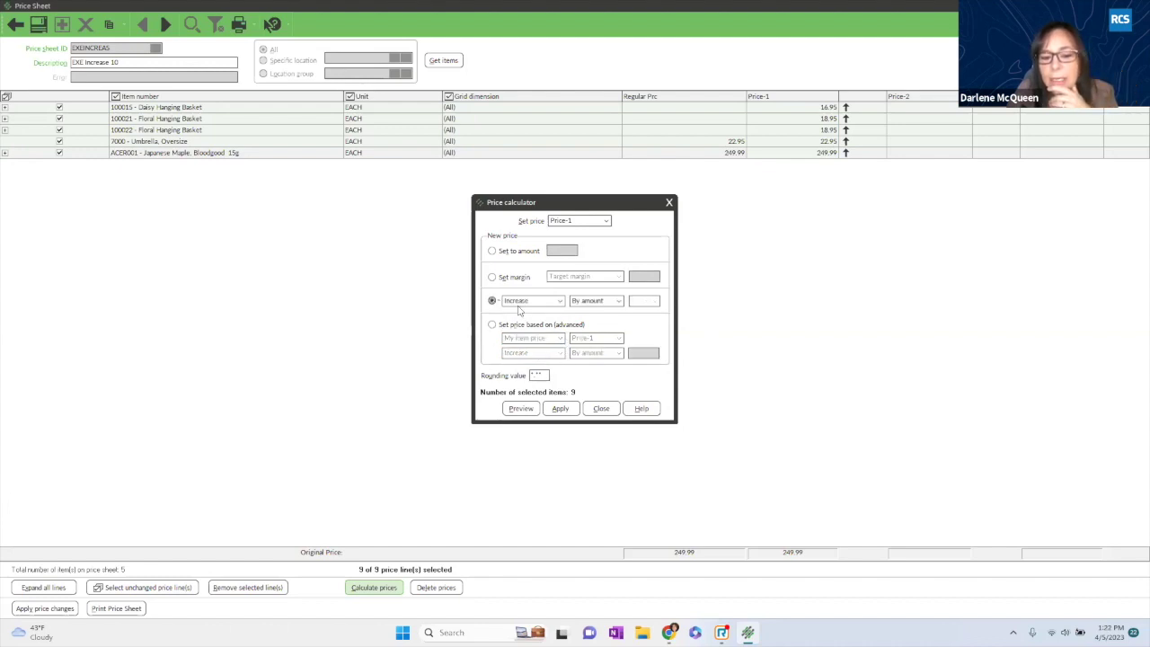
click(619, 302)
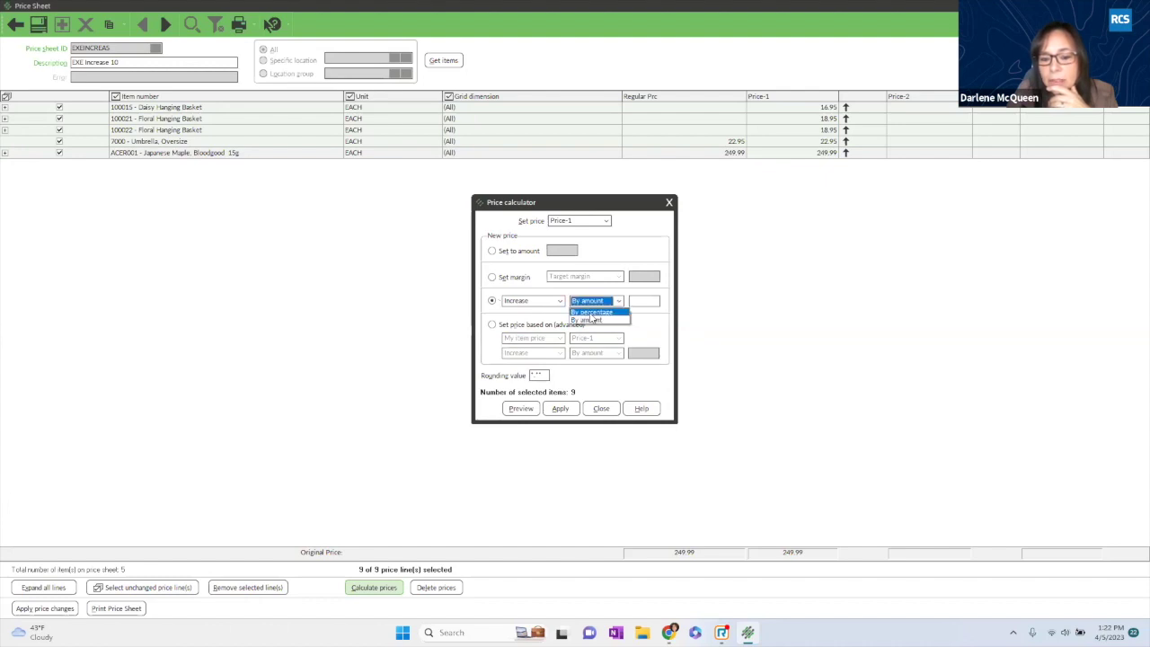
click(591, 311)
click(647, 303)
text(10)
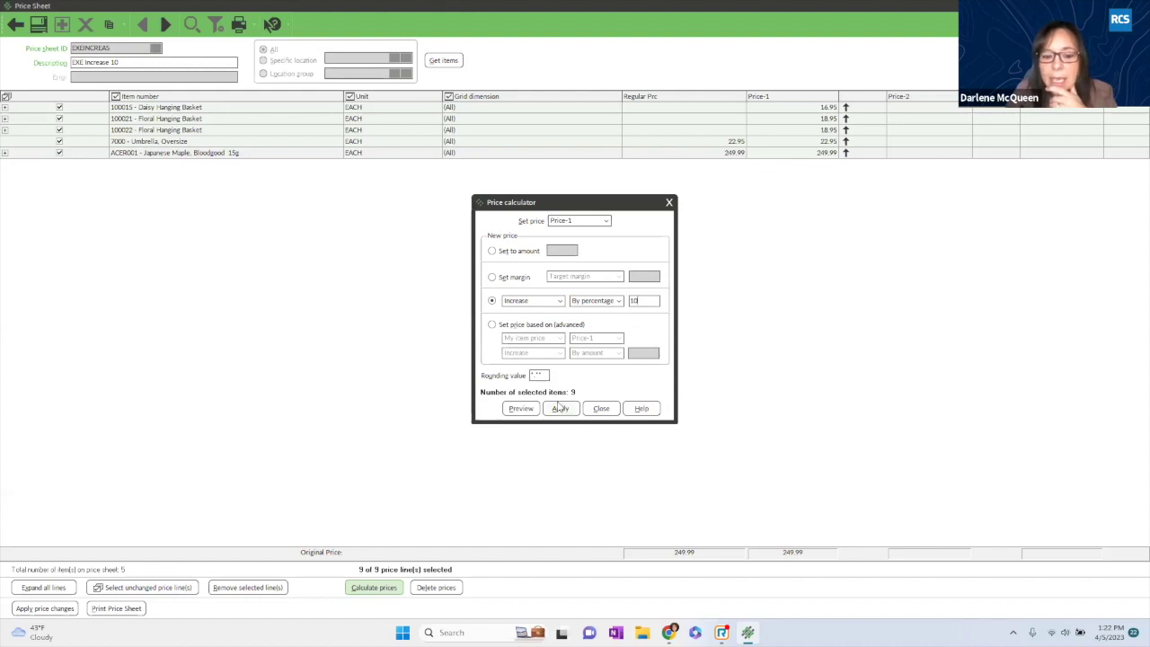
click(537, 375)
text(.99)
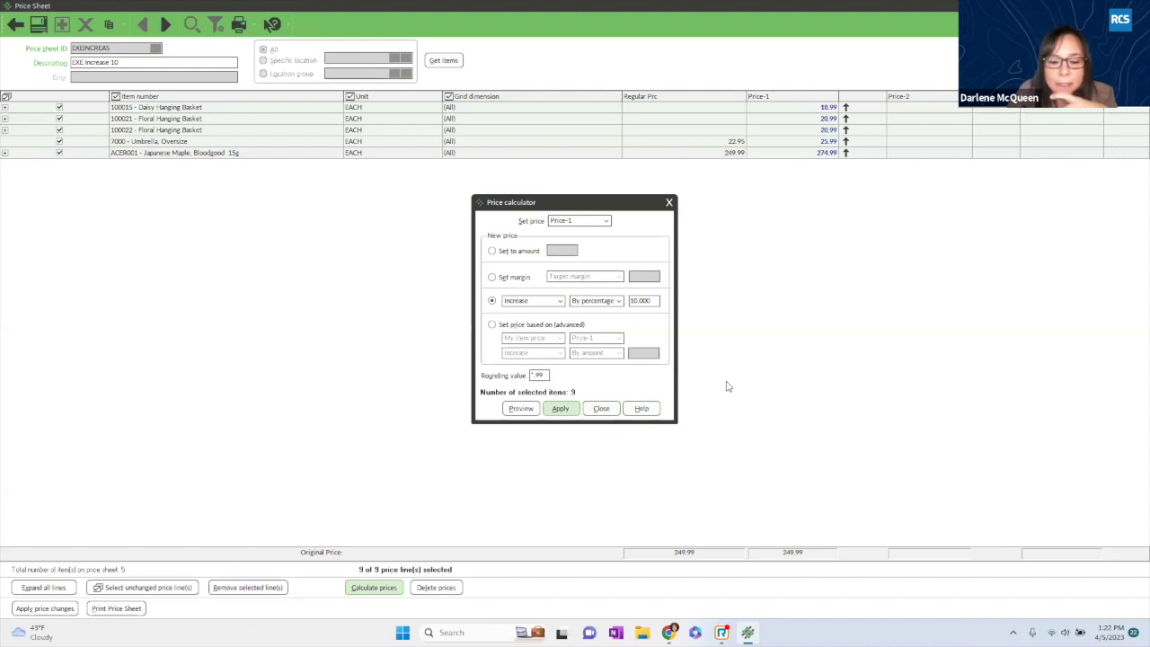
Preview the price calculation with overwriting of existing new prices allowed, and cancel the preview.
click(521, 408)
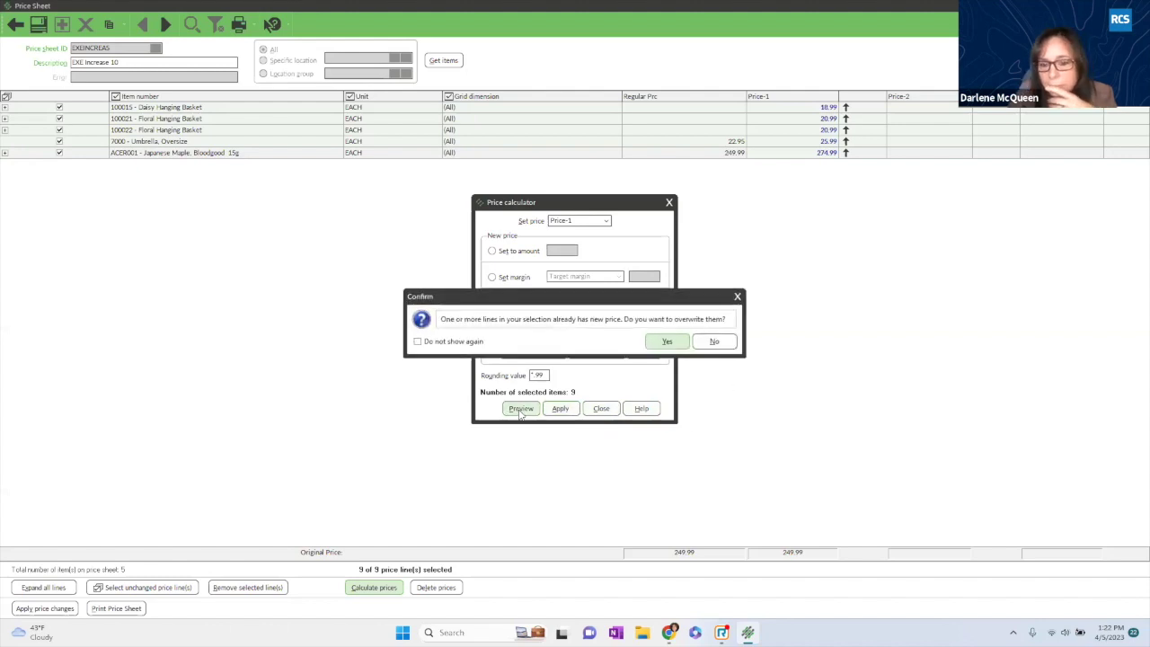
click(667, 343)
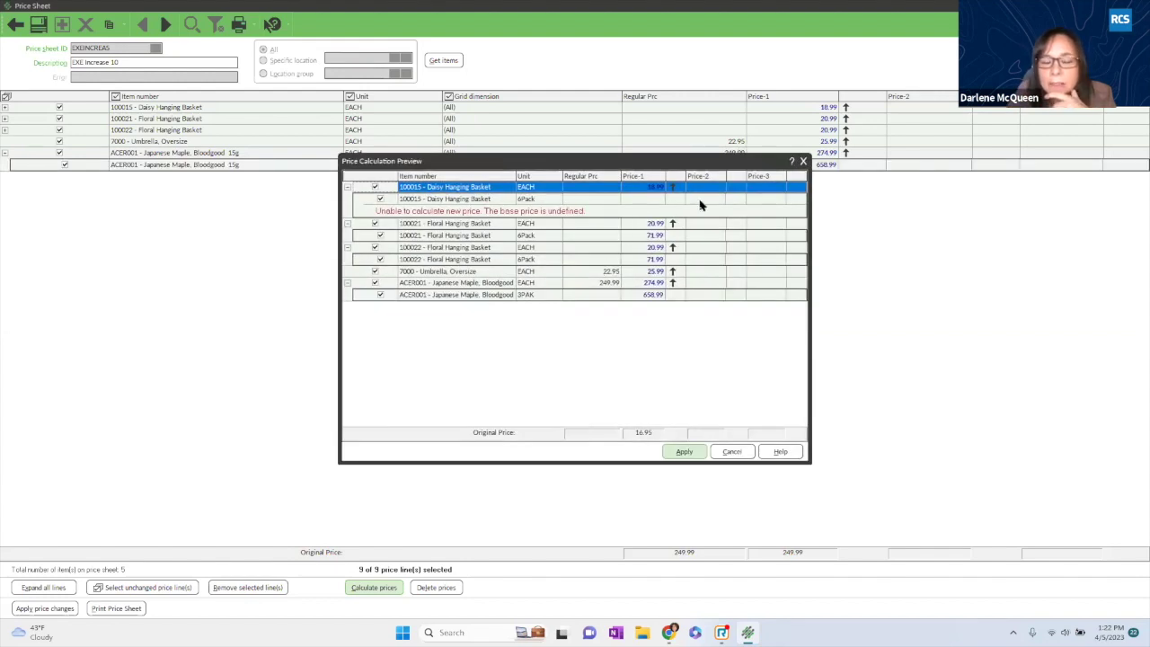
drag(765, 162, 732, 163)
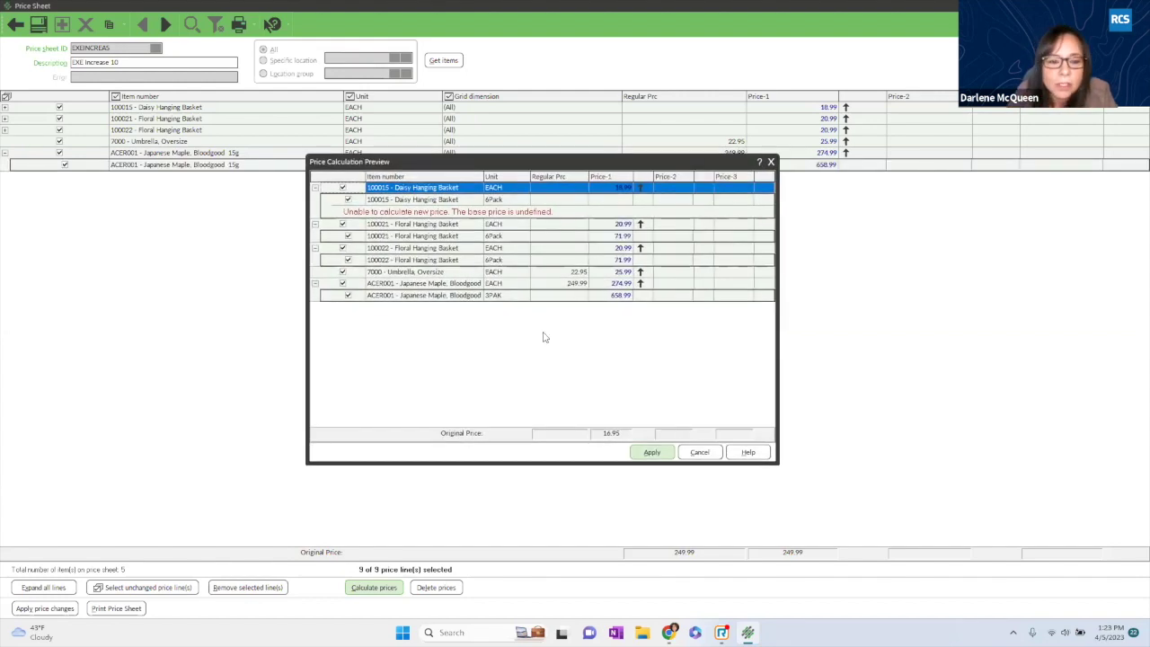
click(703, 452)
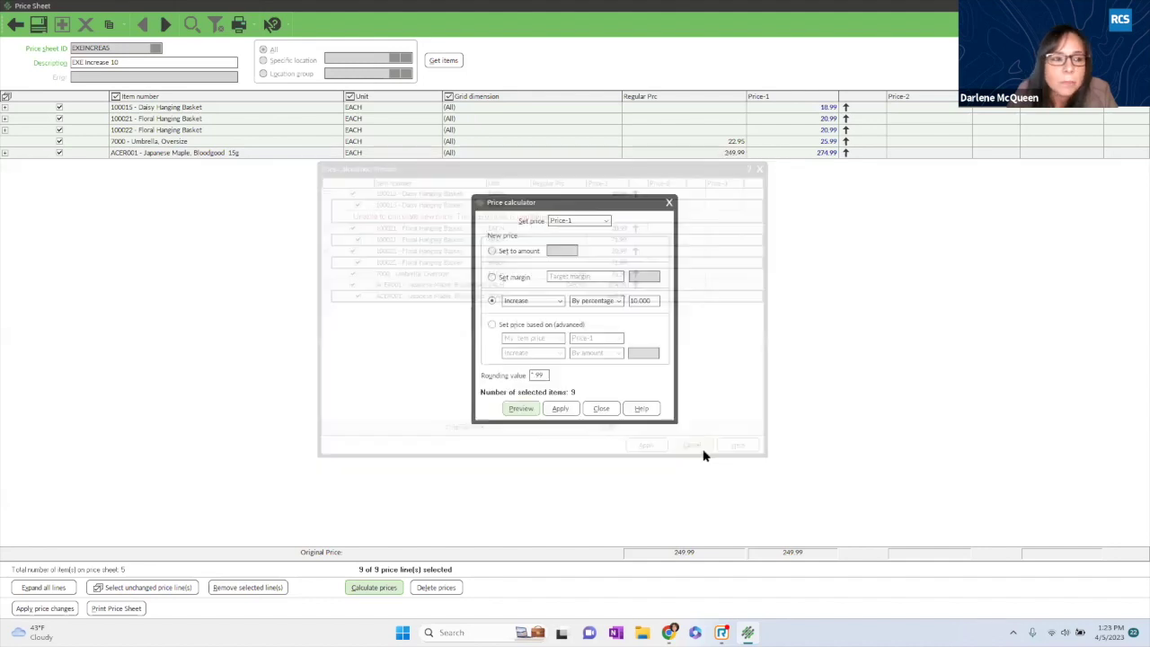
Apply the calculated prices to the selected lines, then save and close the price sheet.
click(559, 409)
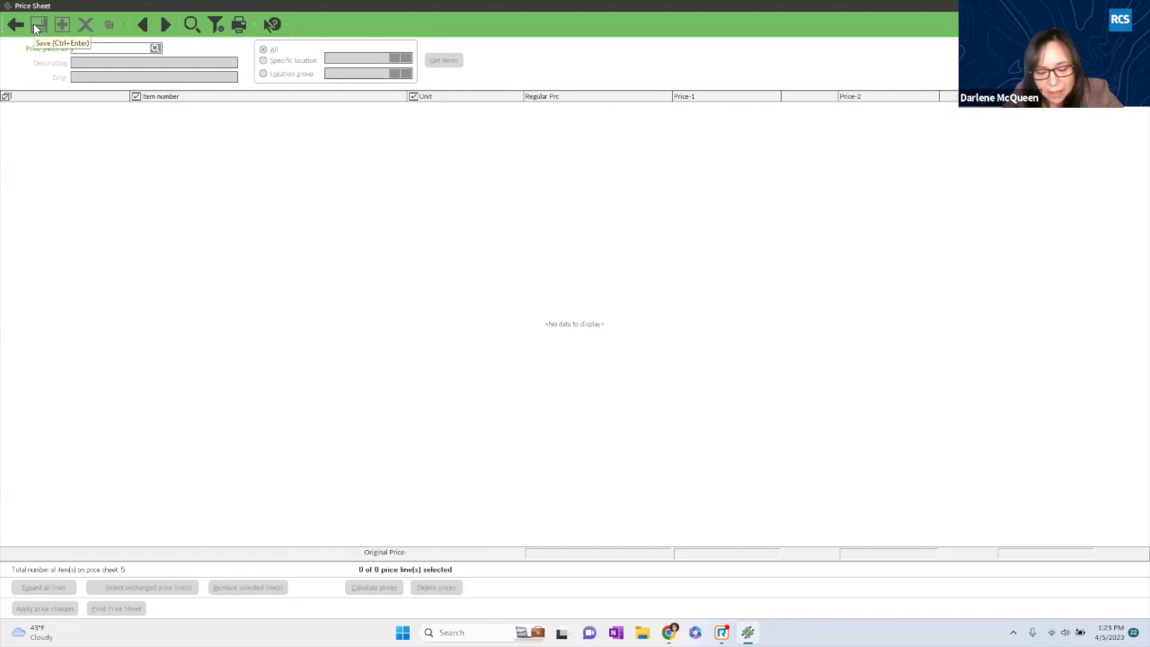
click(36, 28)
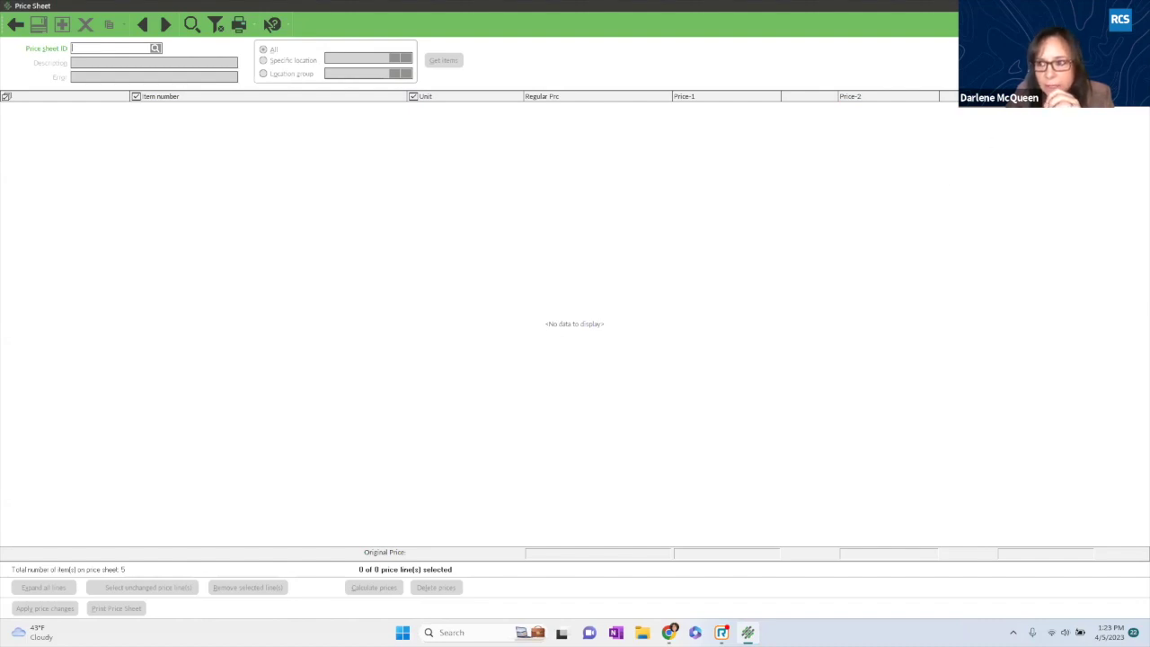
click(1139, 5)
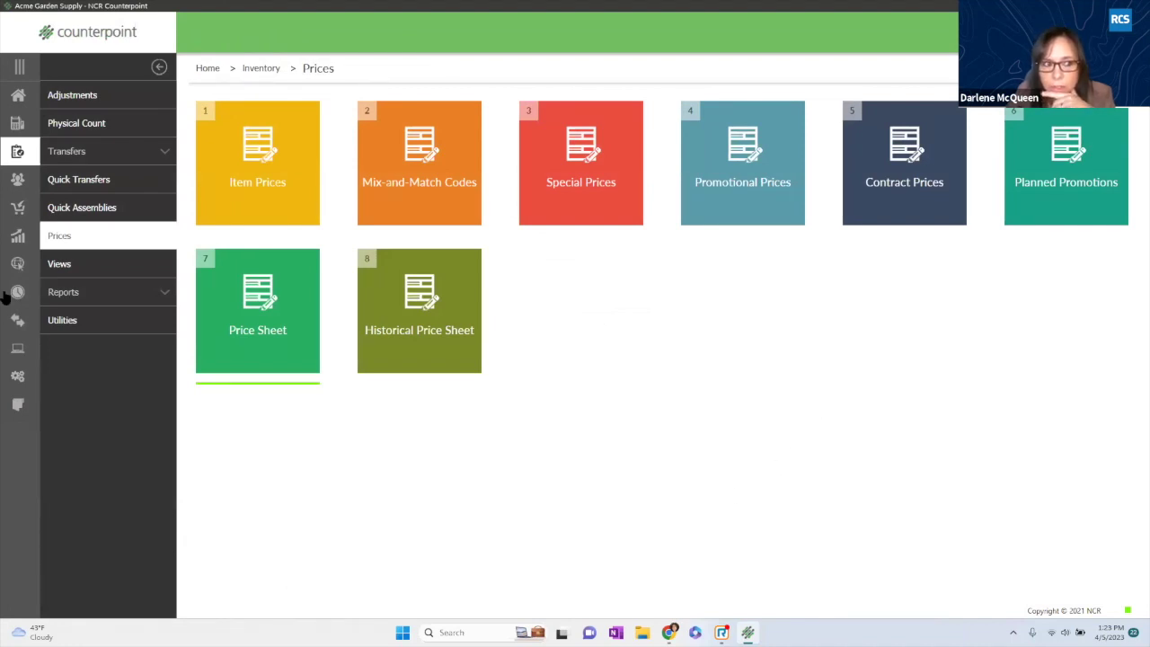
Return to the home page, search for "merch" and open the Merchandise Analysis Report from Inventory.
click(18, 96)
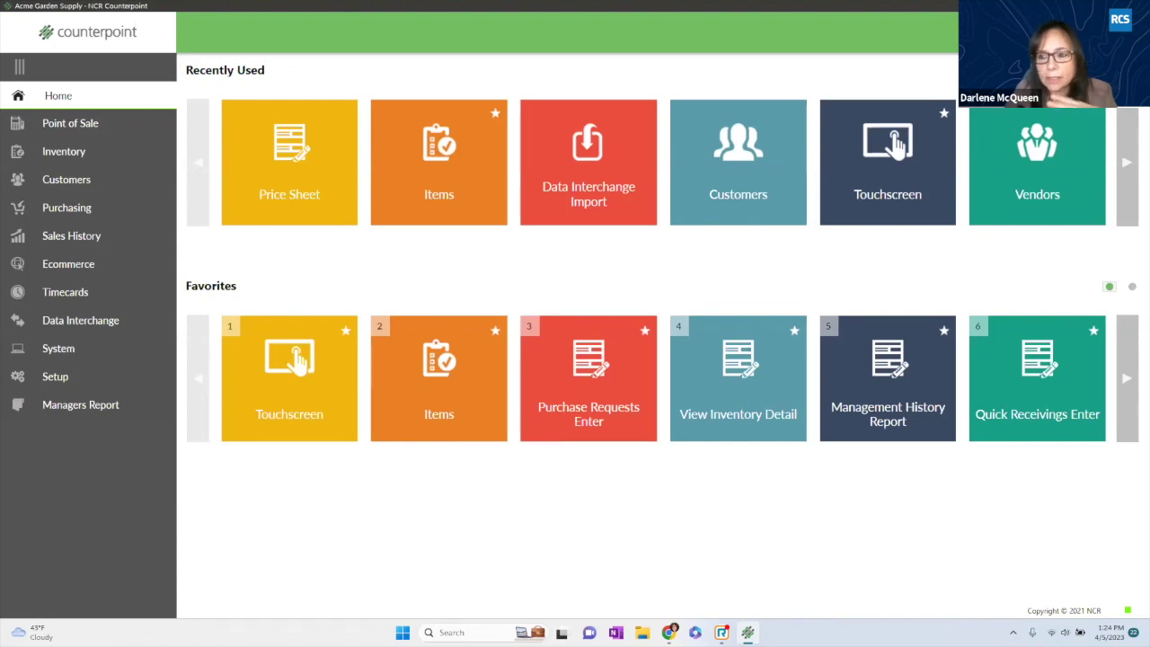
text(merch)
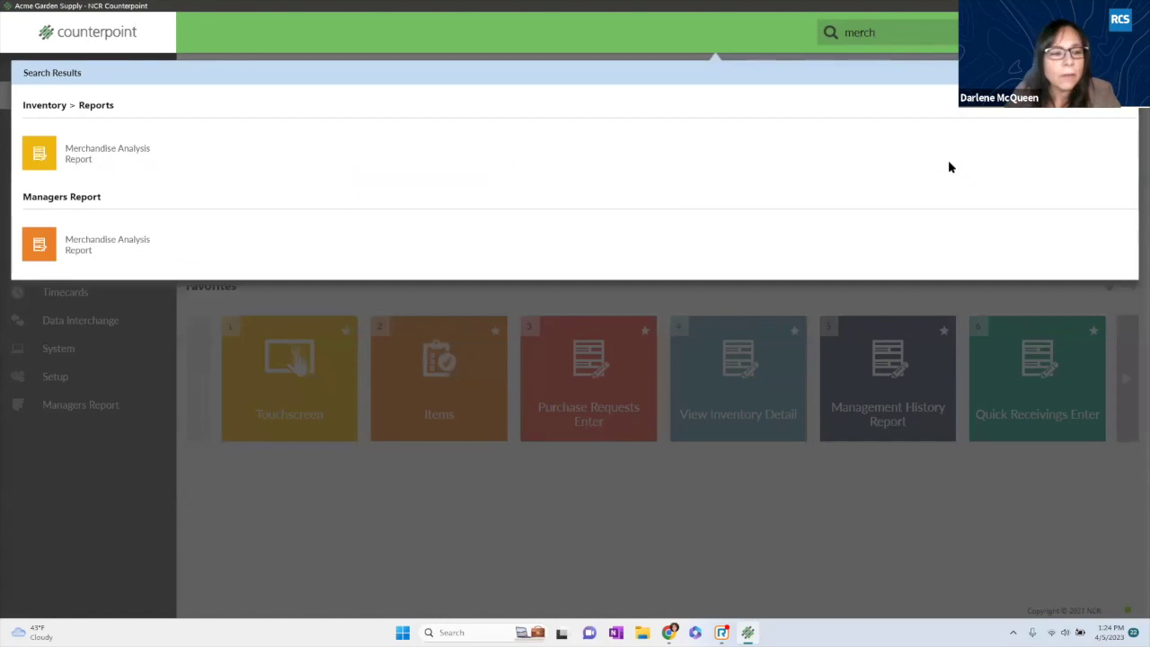
click(40, 159)
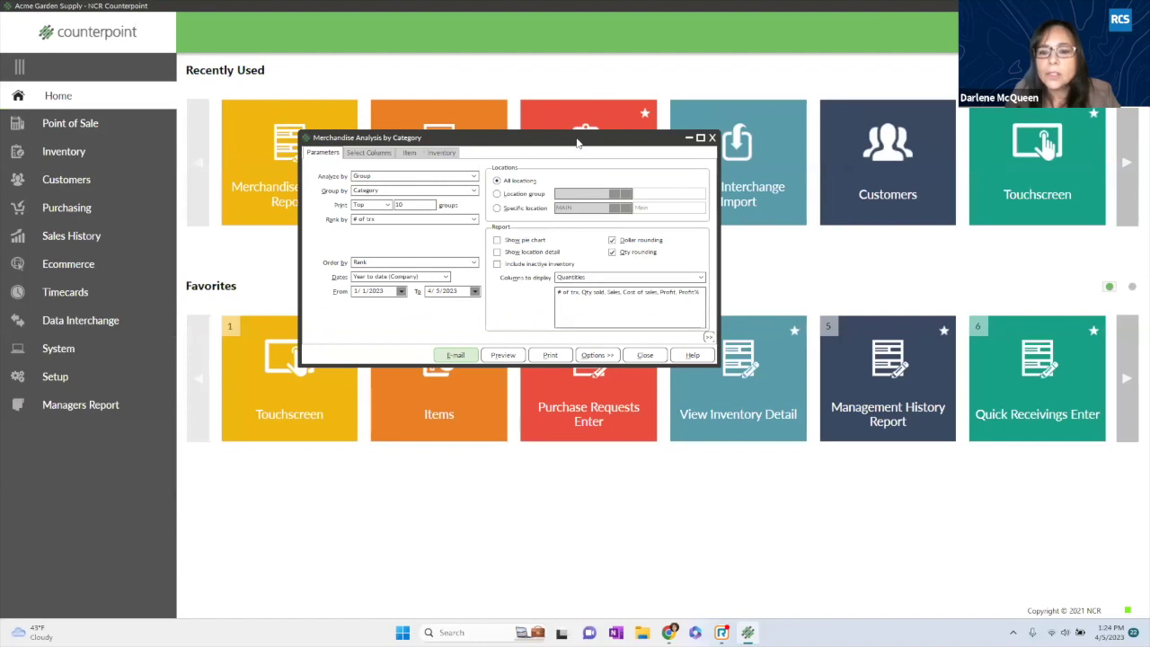
drag(578, 142, 627, 101)
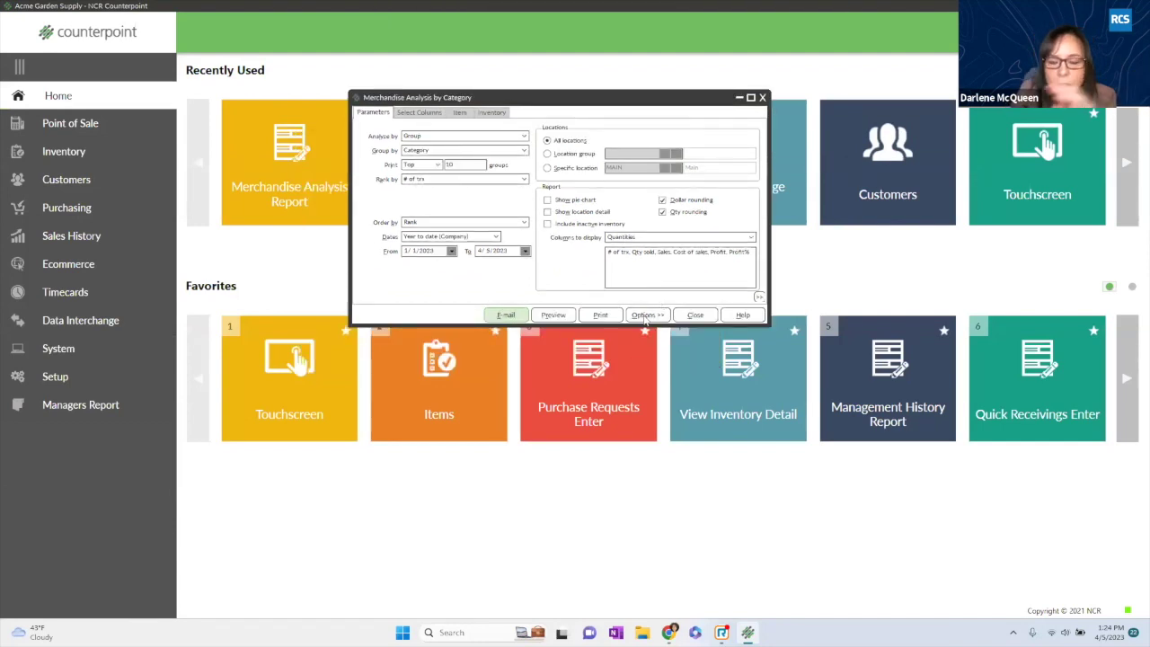
Look through the saved parameter sets and report options without loading any, and close the Merchandise Analysis report.
click(648, 316)
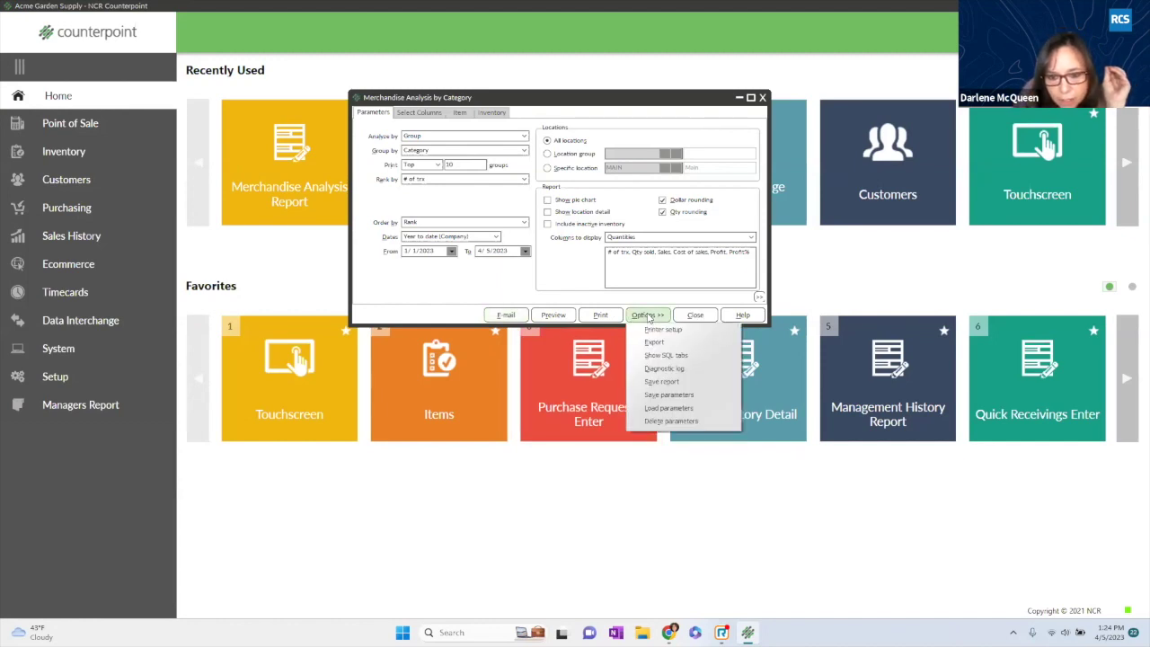
click(662, 411)
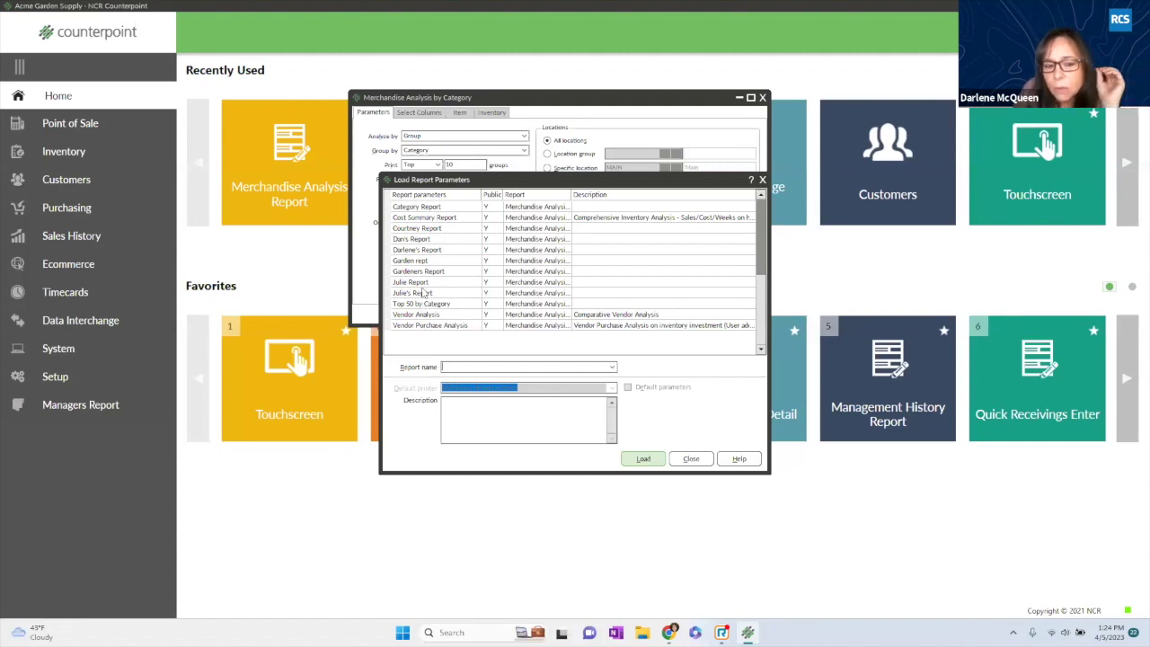
click(762, 180)
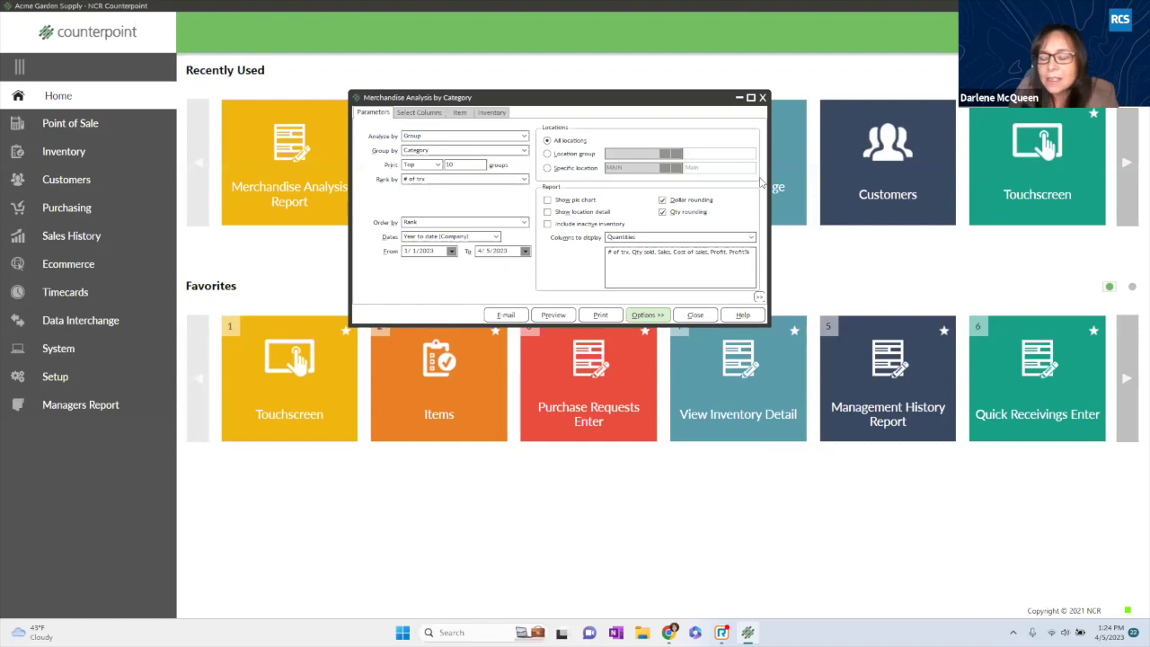
click(662, 319)
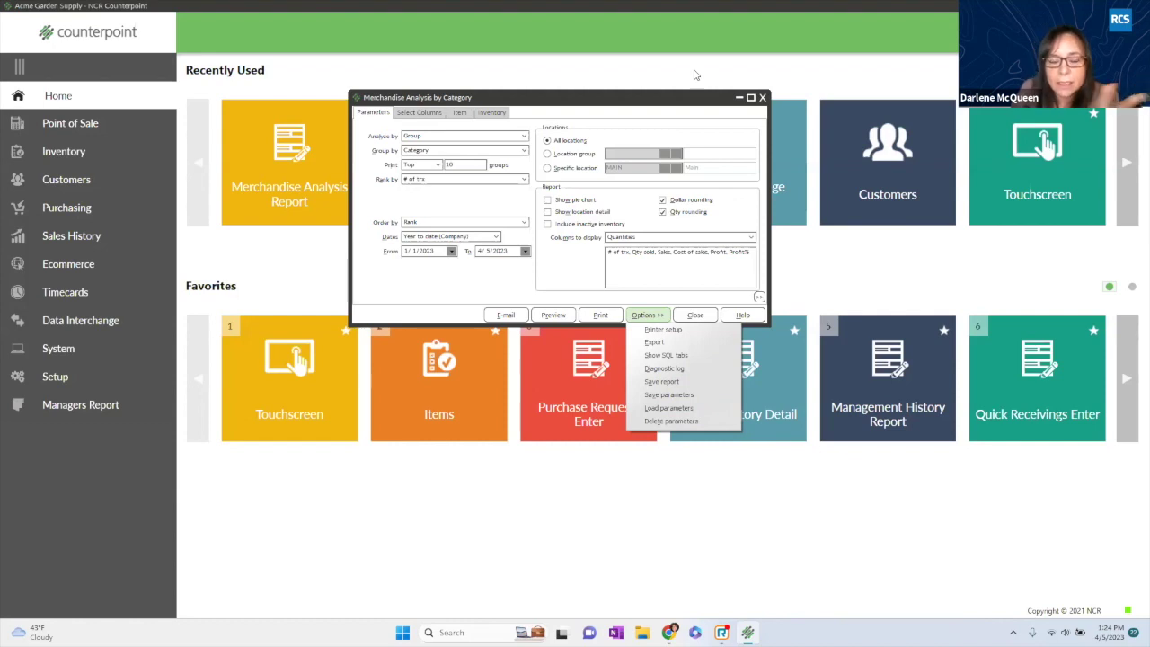
click(763, 98)
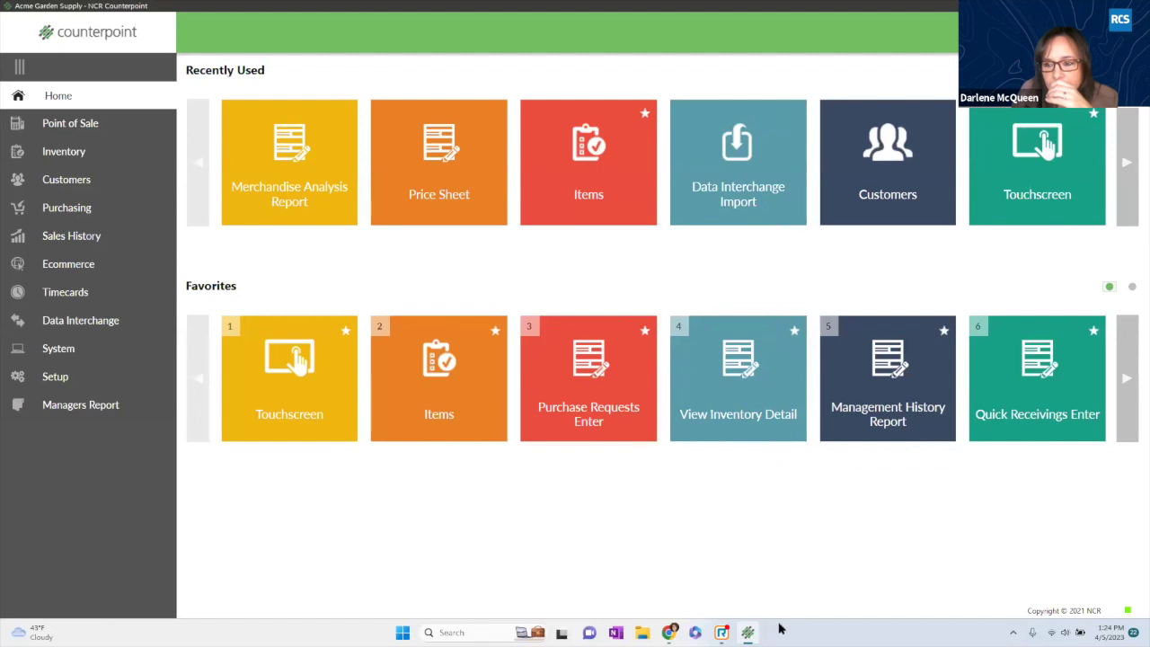
key(alt+Tab)
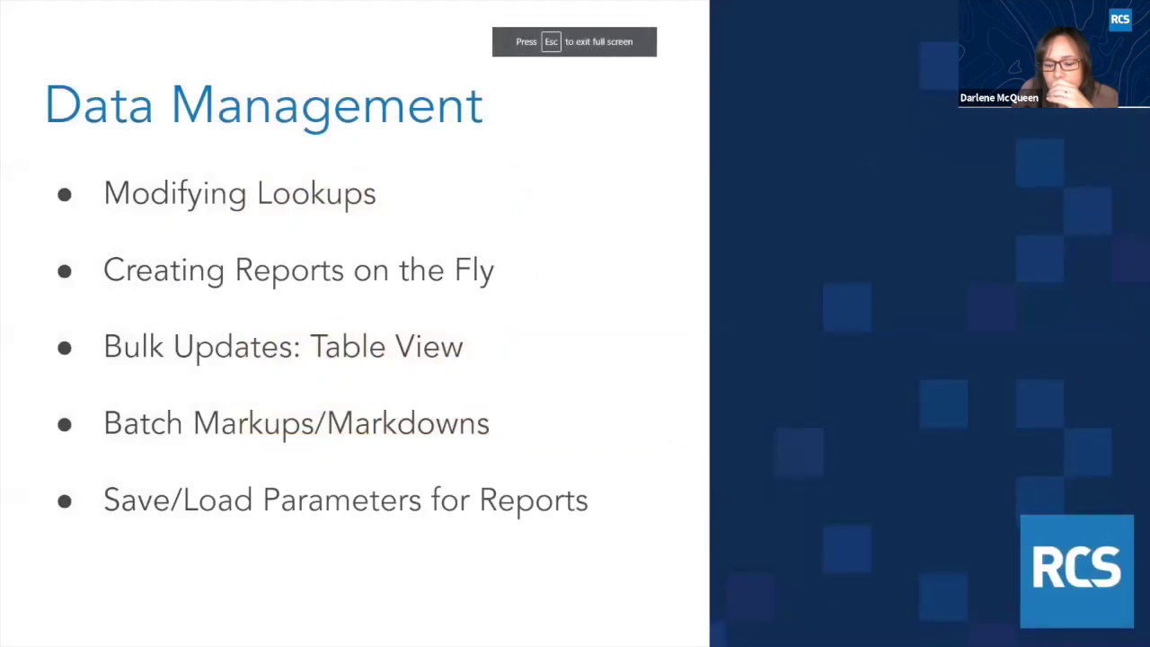
key(Right)
key(alt+Tab)
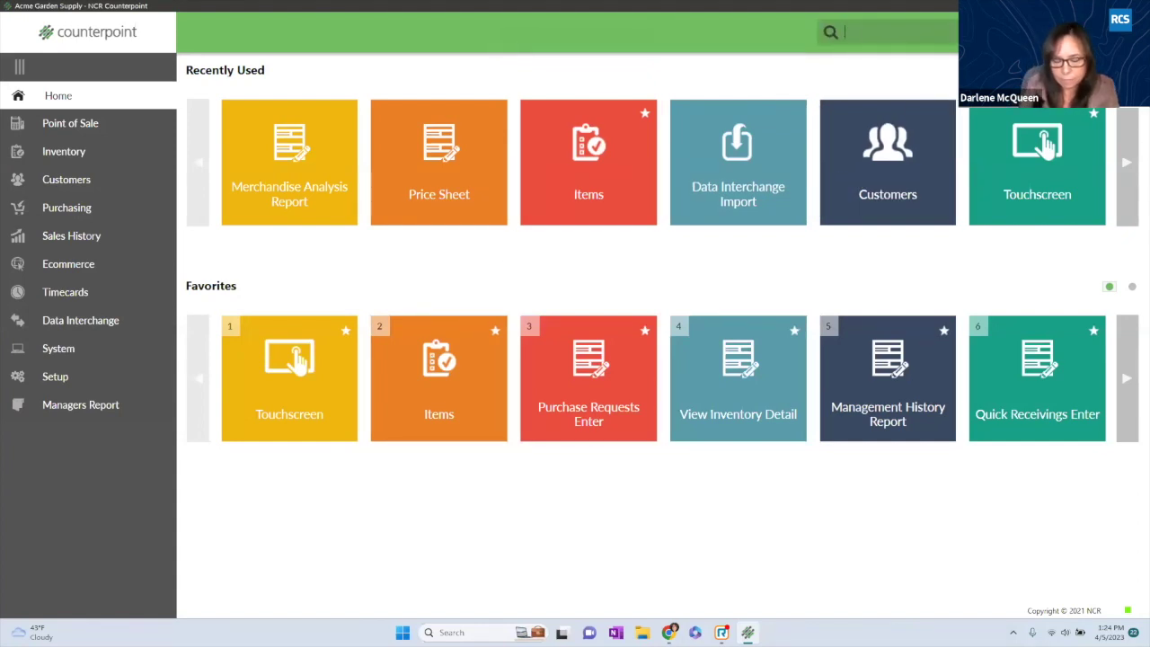
Search for "merch", open the Merchandise Analysis Report, and set it to analyze by Group with grouping by Season.
text(merch)
click(72, 159)
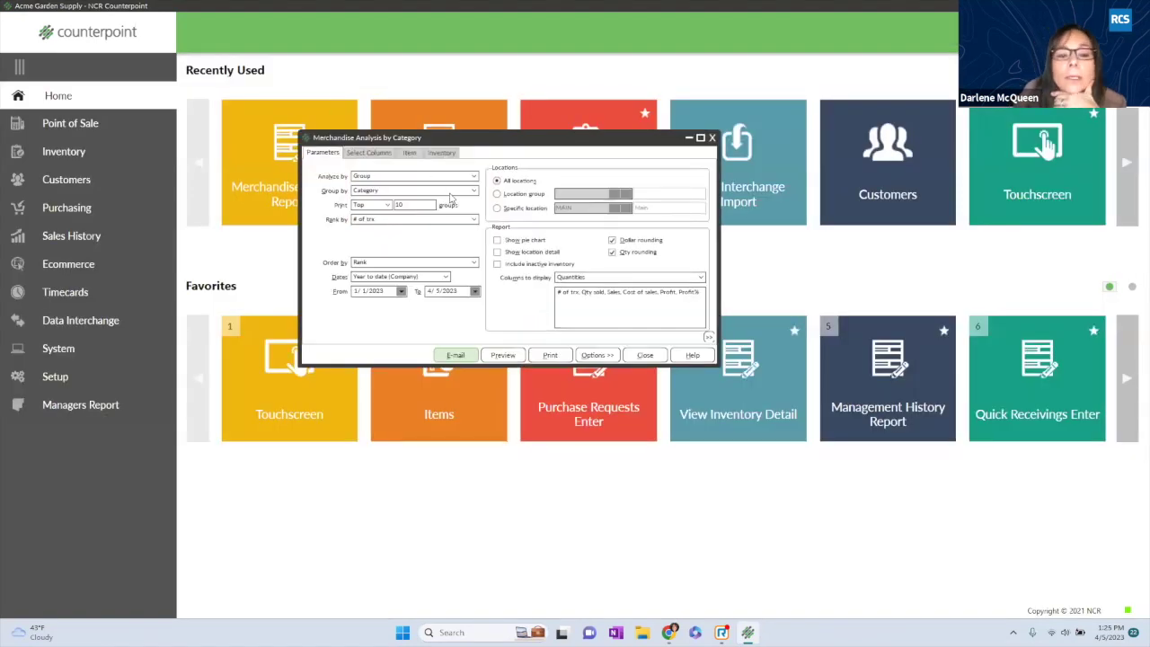
click(453, 179)
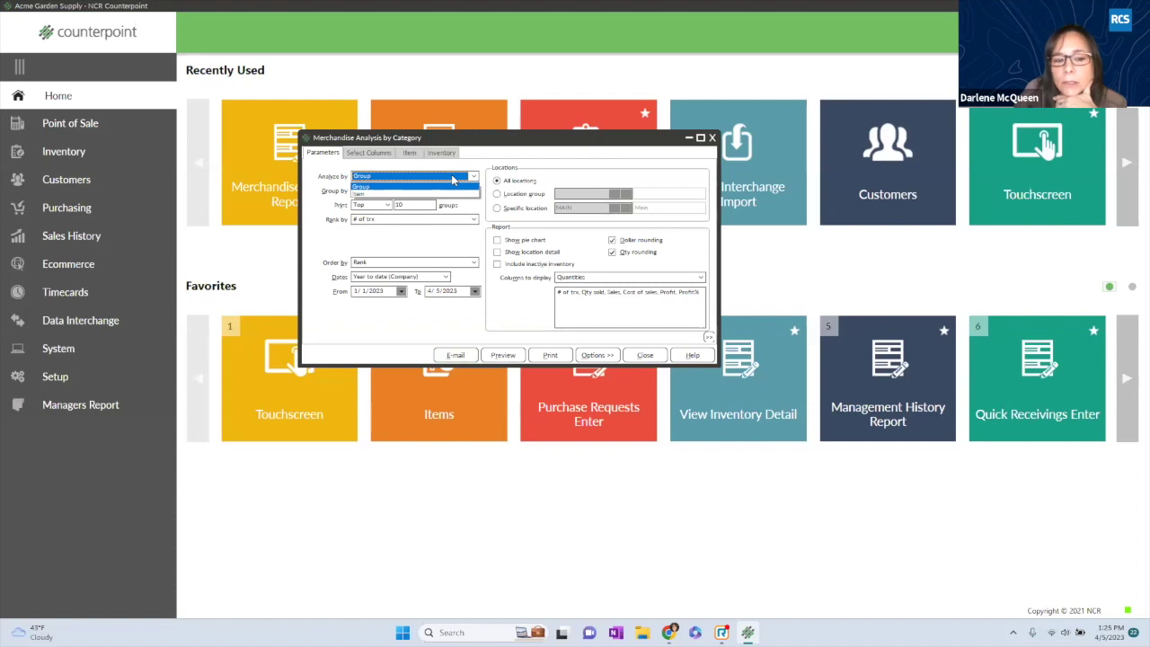
click(404, 189)
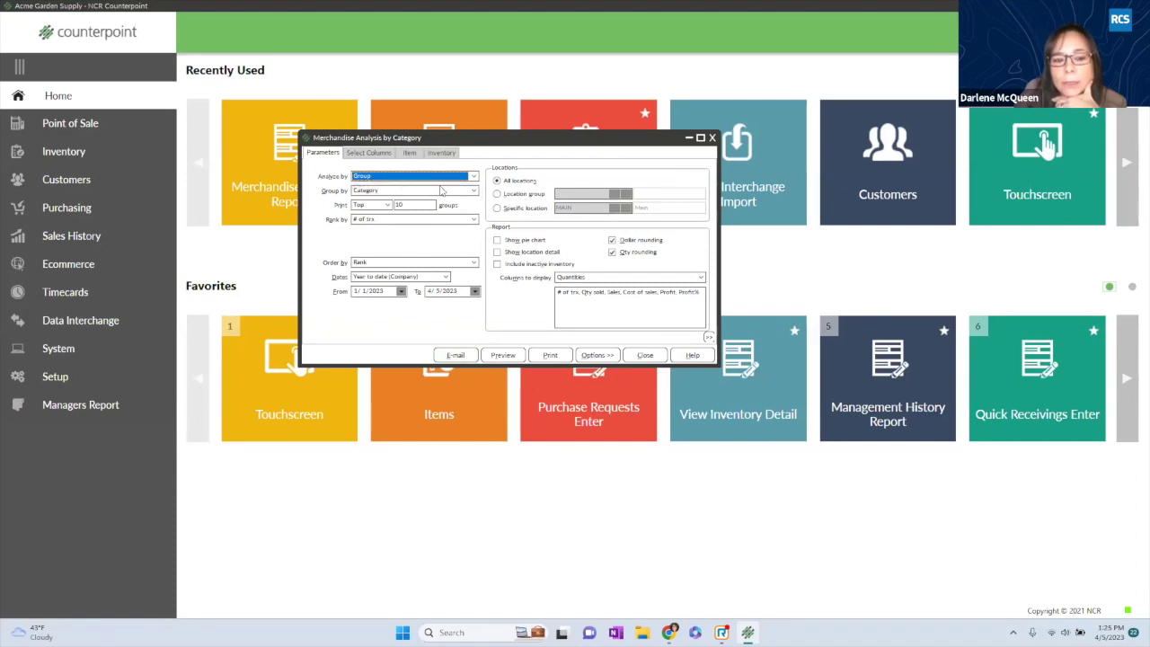
click(442, 191)
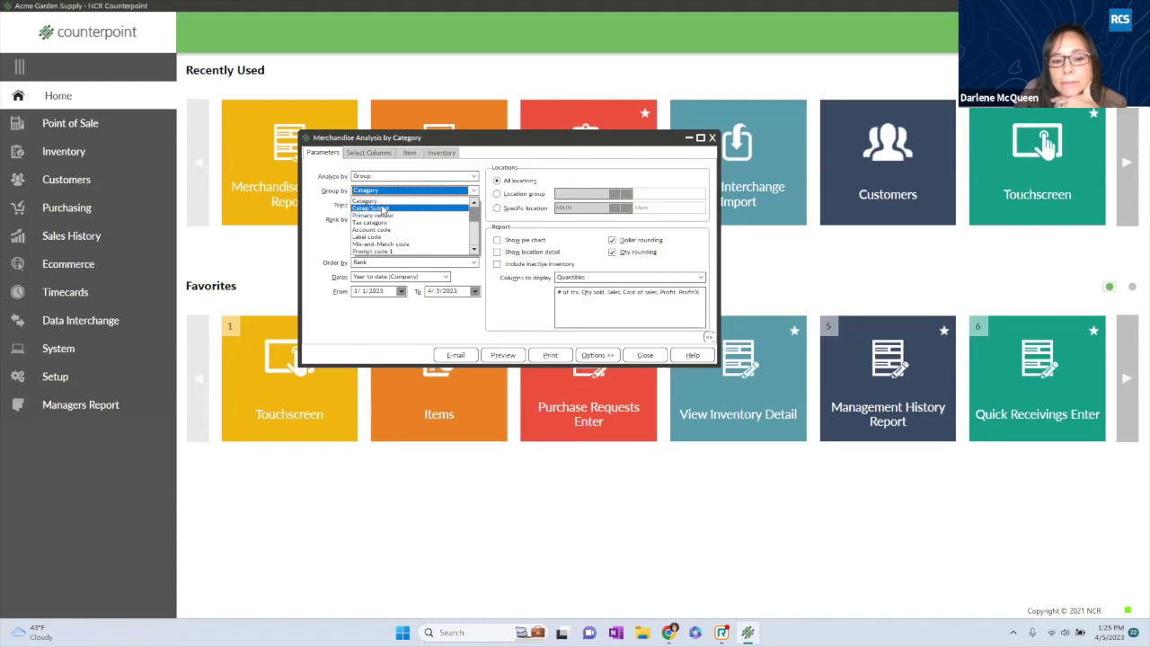
scroll(478, 227, down, 2)
scroll(478, 227, down, 2)
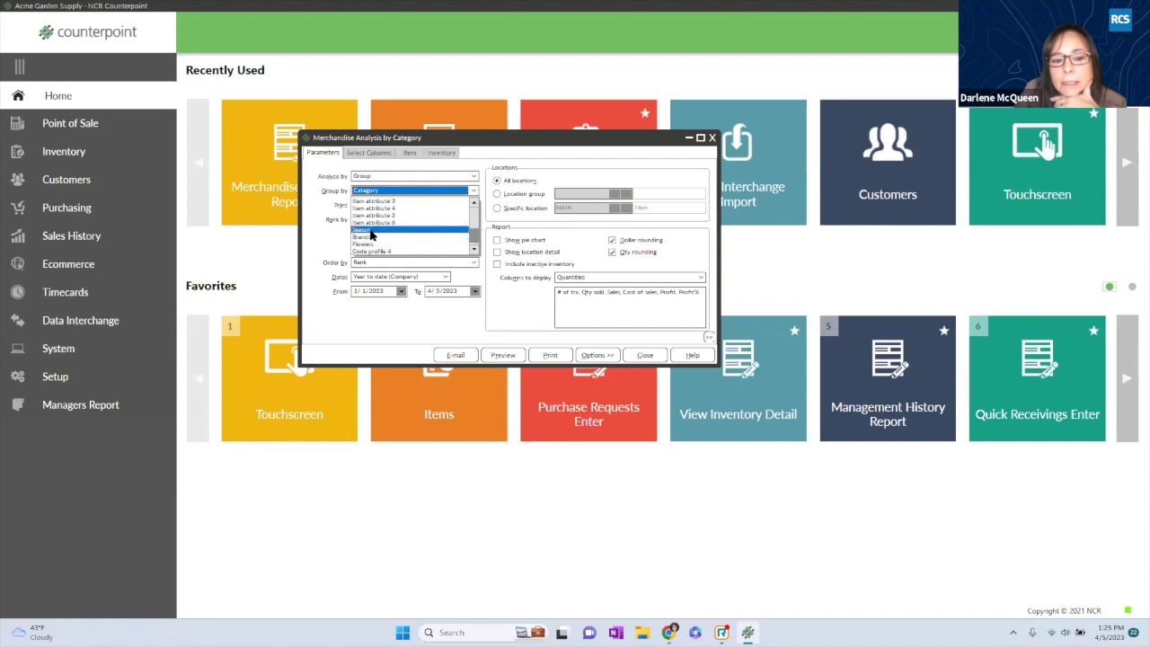
click(371, 231)
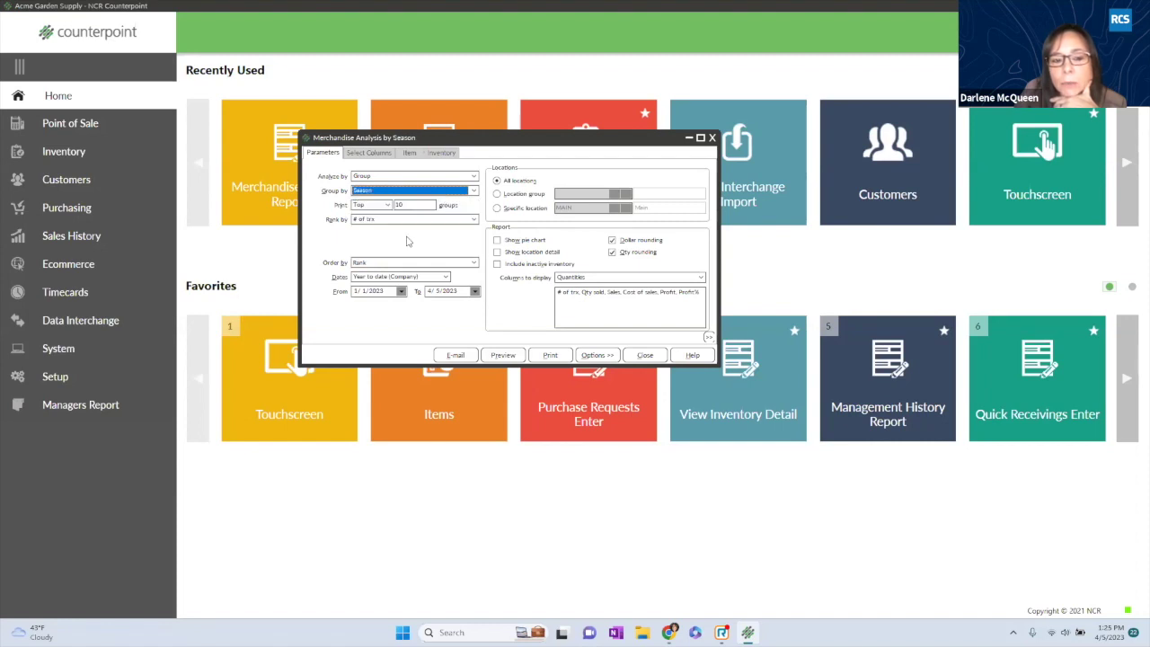
Set the report to print the top 100 groups and rank them by Sales.
click(416, 205)
text(100)
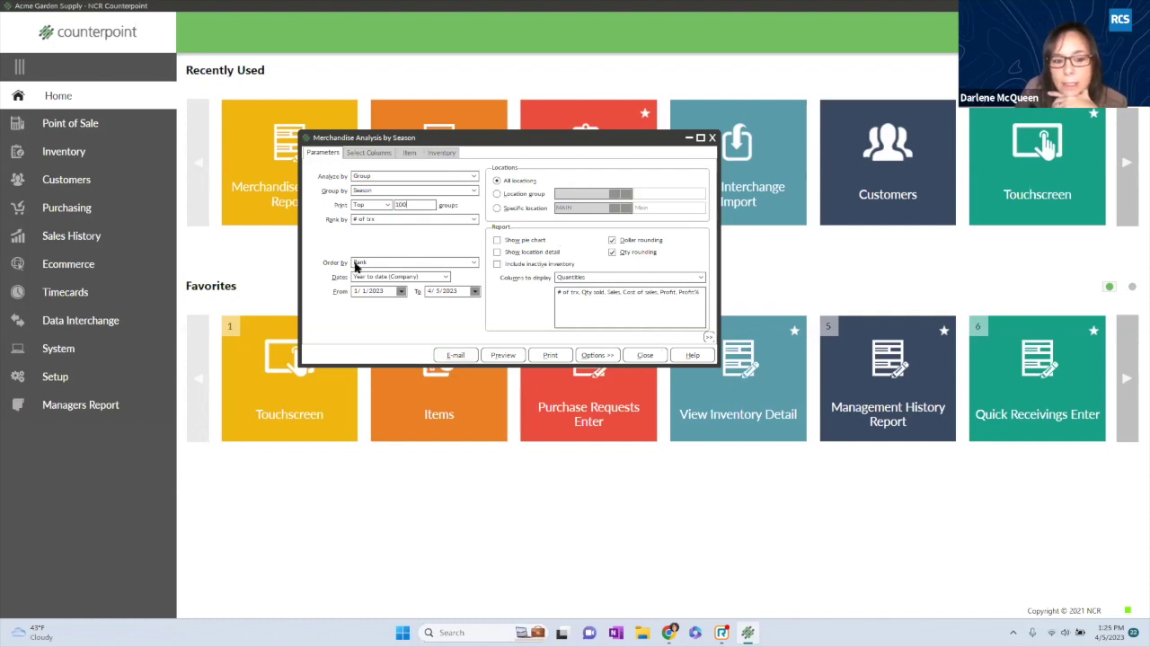
click(428, 220)
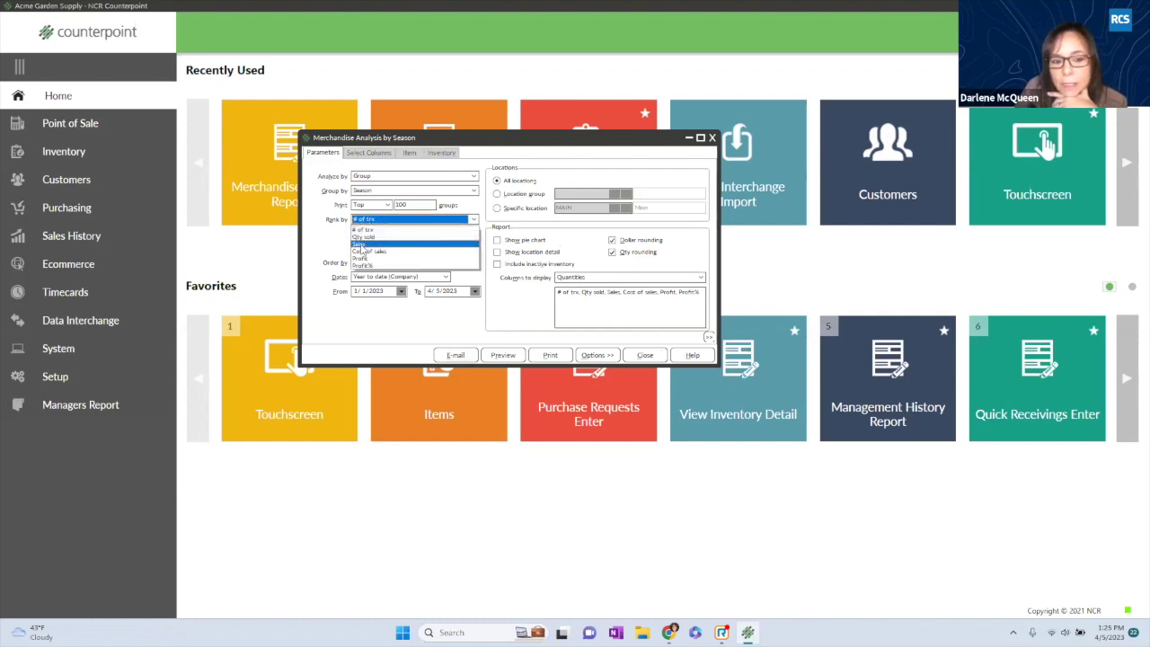
click(364, 251)
click(414, 222)
click(412, 226)
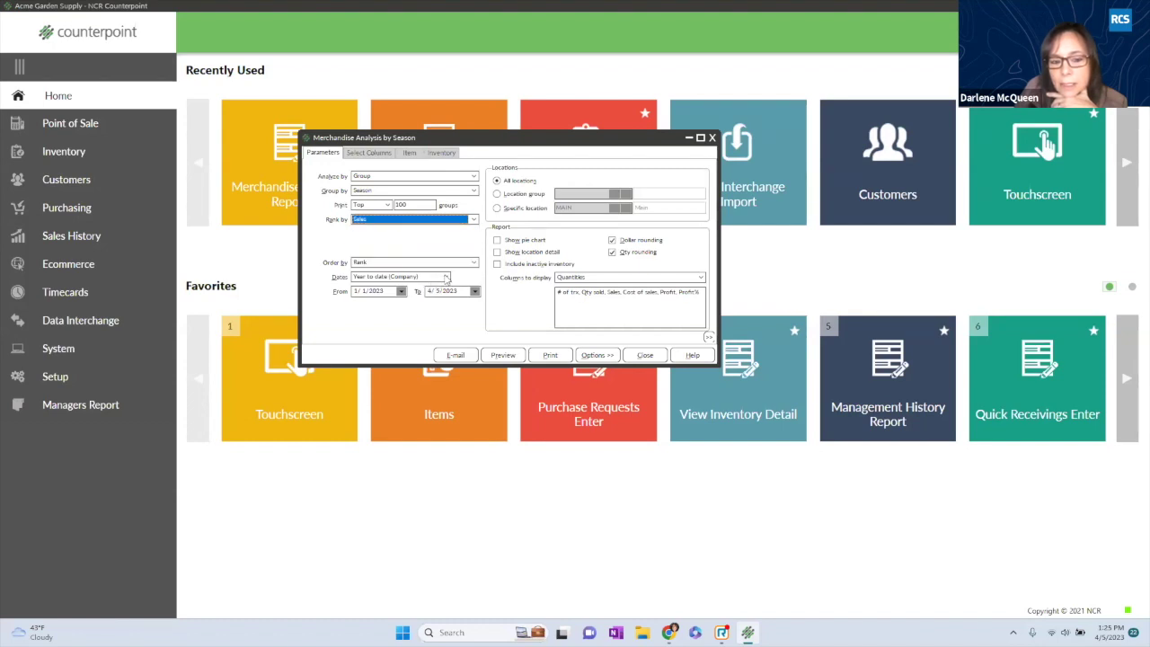
Set the report start date to 1/1/2021, limit it to the specific location MAIN, and include a pie chart.
click(381, 290)
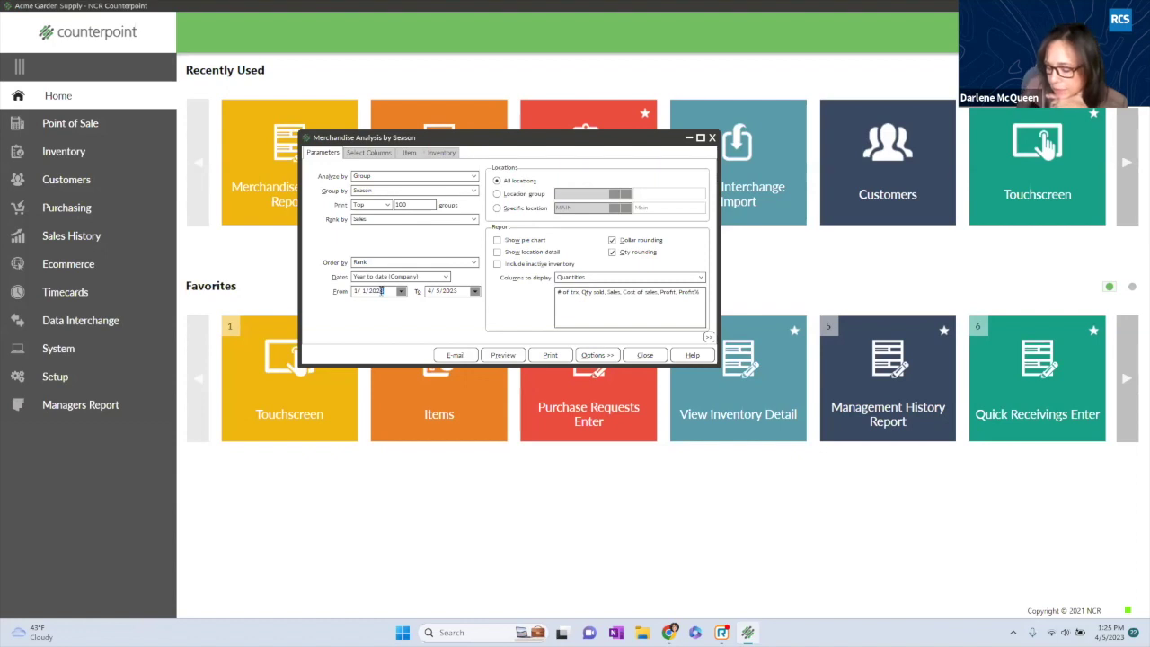
text(1)
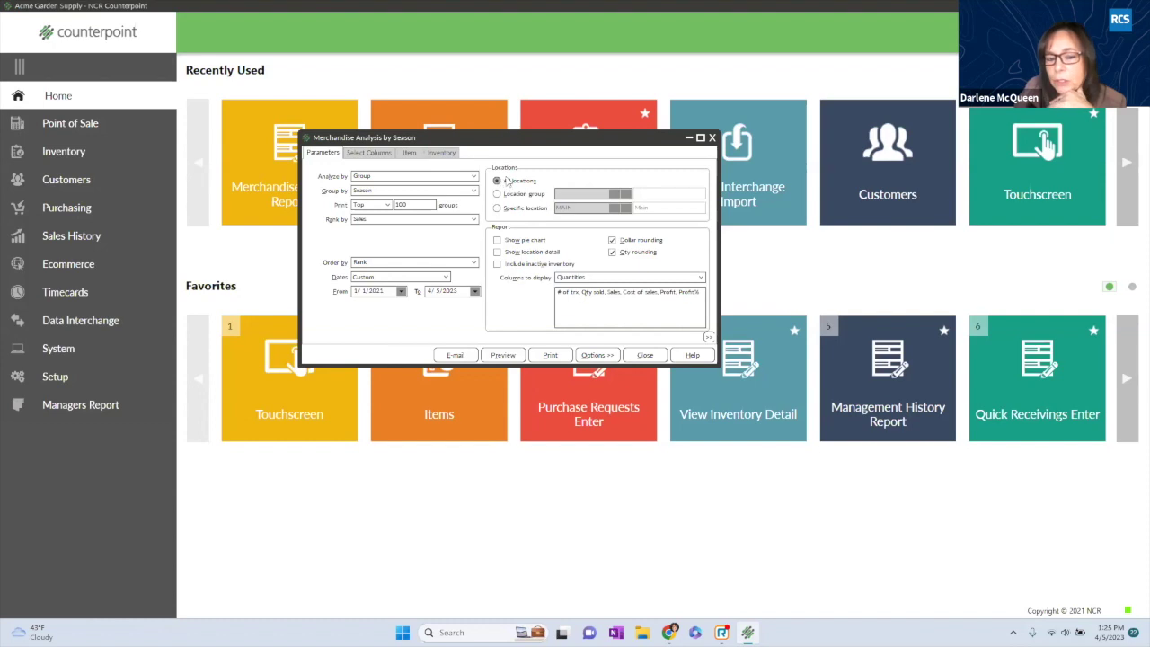
click(497, 207)
click(497, 241)
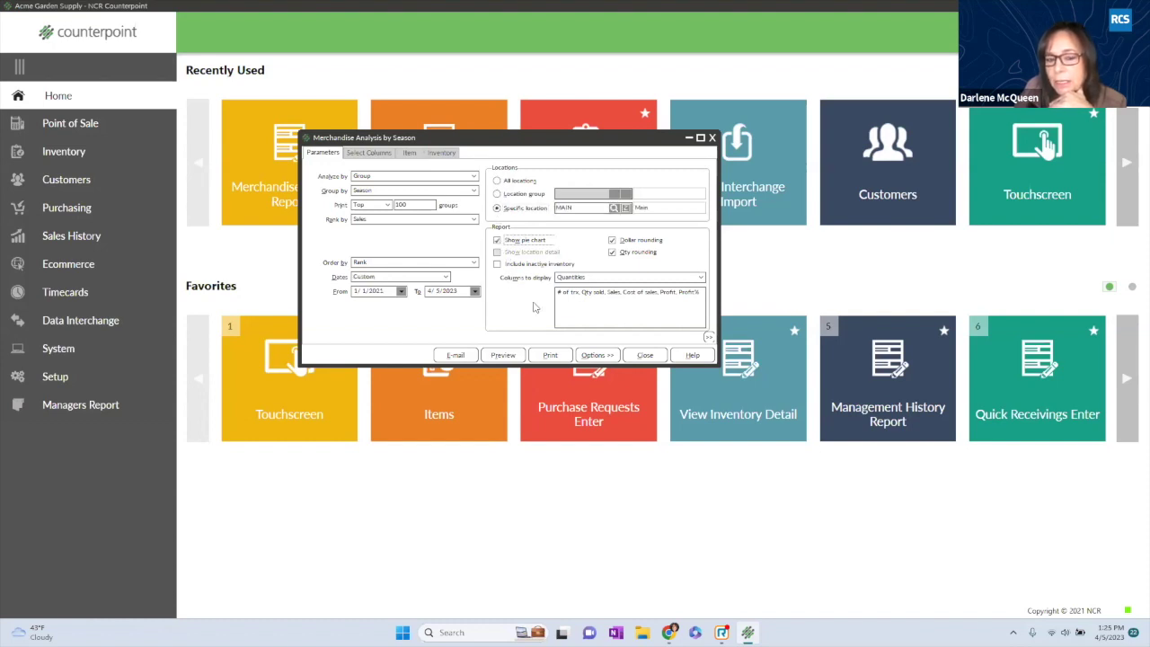
Replace the Profit% column with the Returns column in the report's visible columns.
click(368, 153)
click(512, 225)
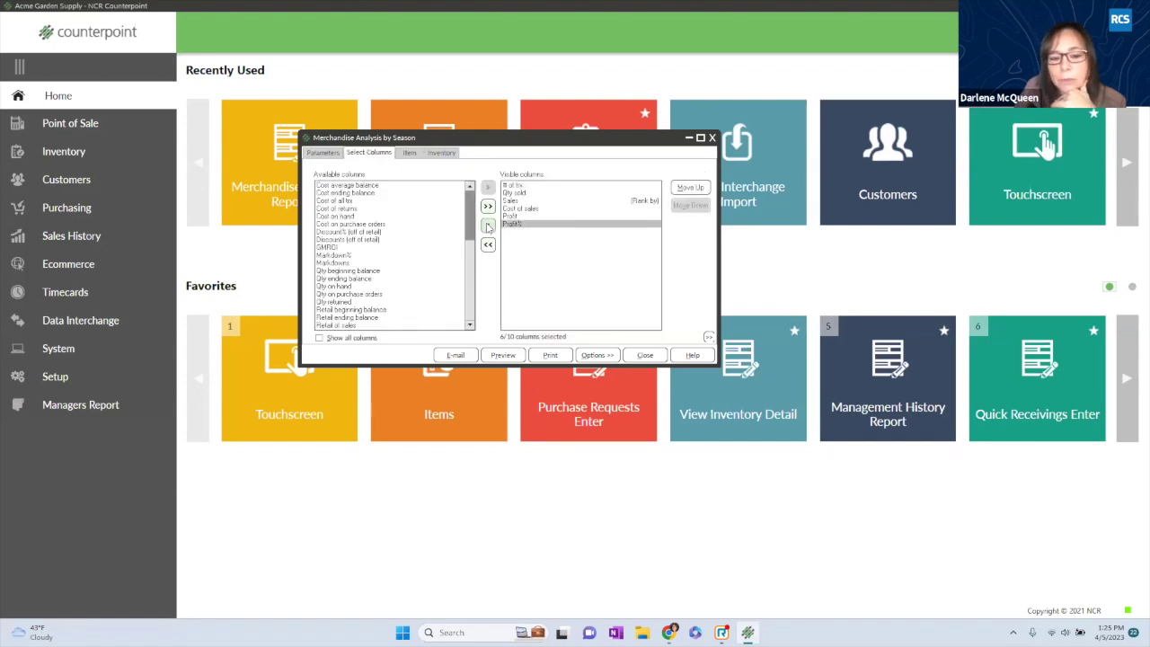
click(488, 226)
scroll(373, 301, down, 3)
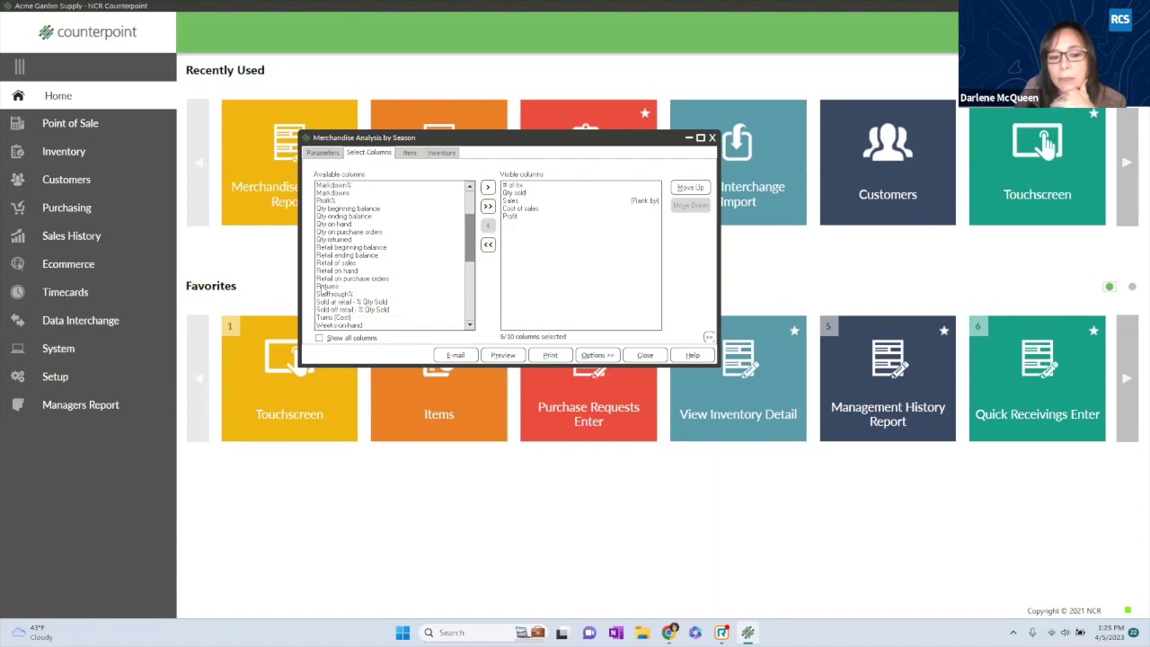
click(326, 285)
click(487, 191)
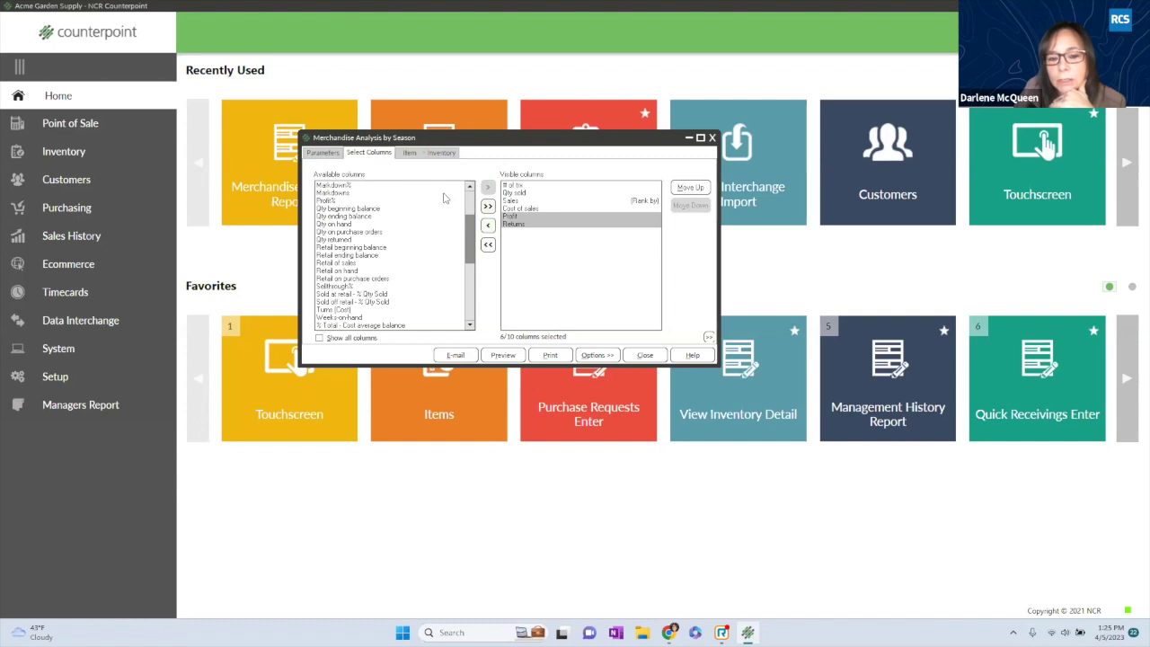
Look over the report's item filters and their filter options without changing them, and return to the main parameters.
click(410, 155)
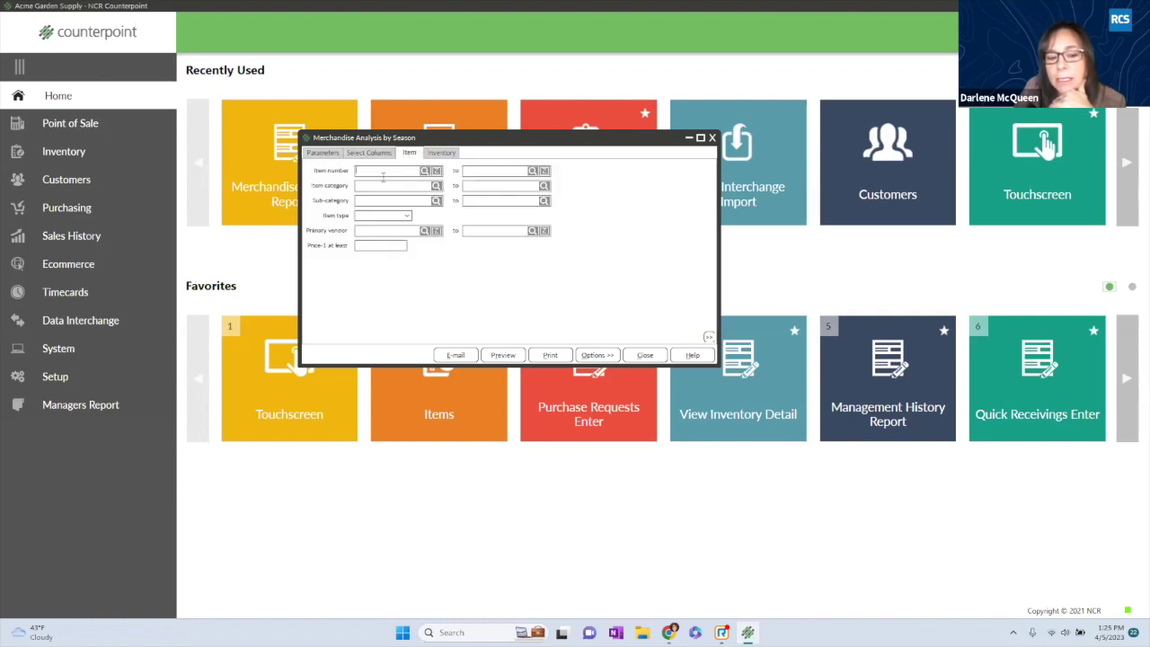
right_click(474, 270)
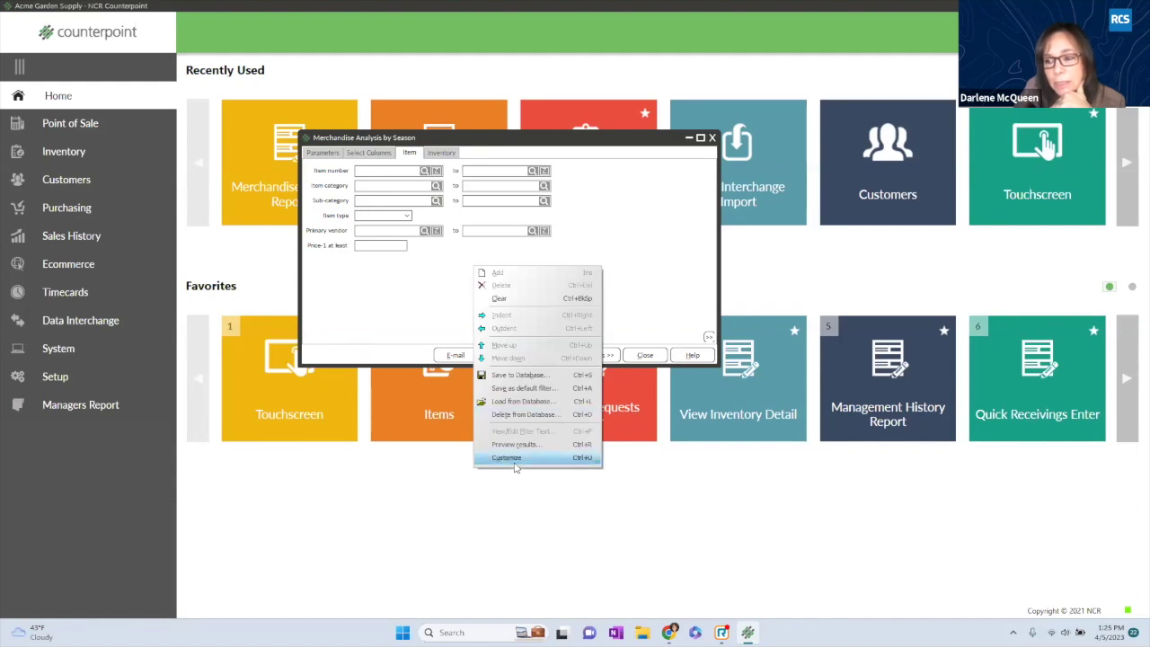
click(643, 281)
click(322, 153)
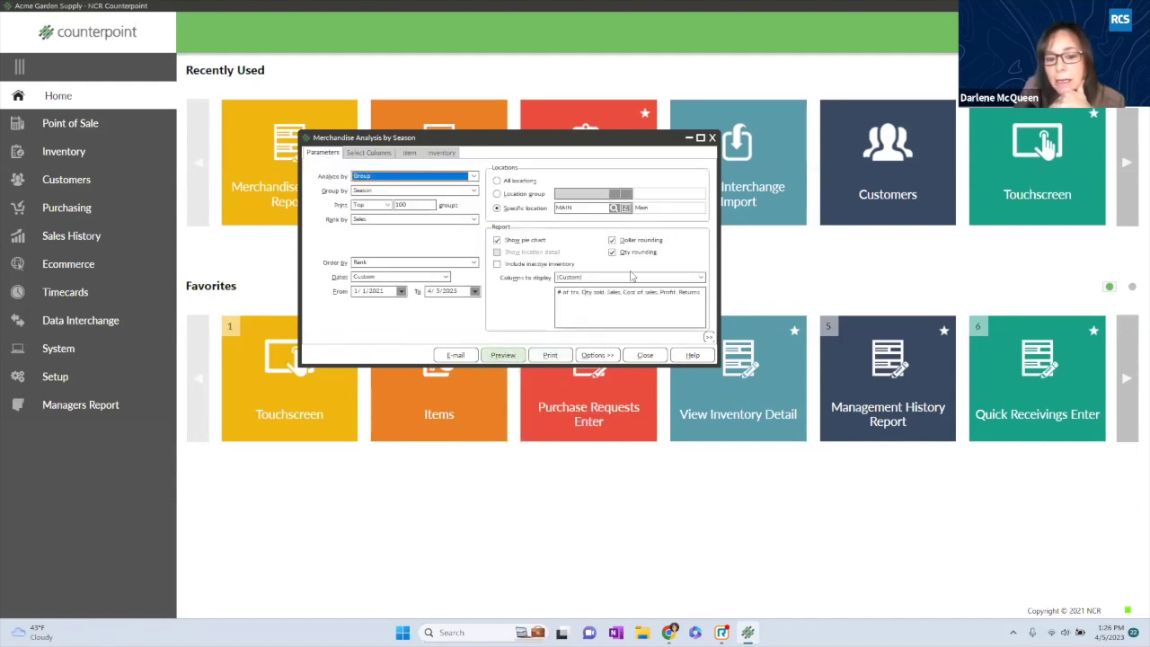
Preview the Merchandise Analysis by Season report, look through the export formats without exporting, and close the preview.
click(514, 358)
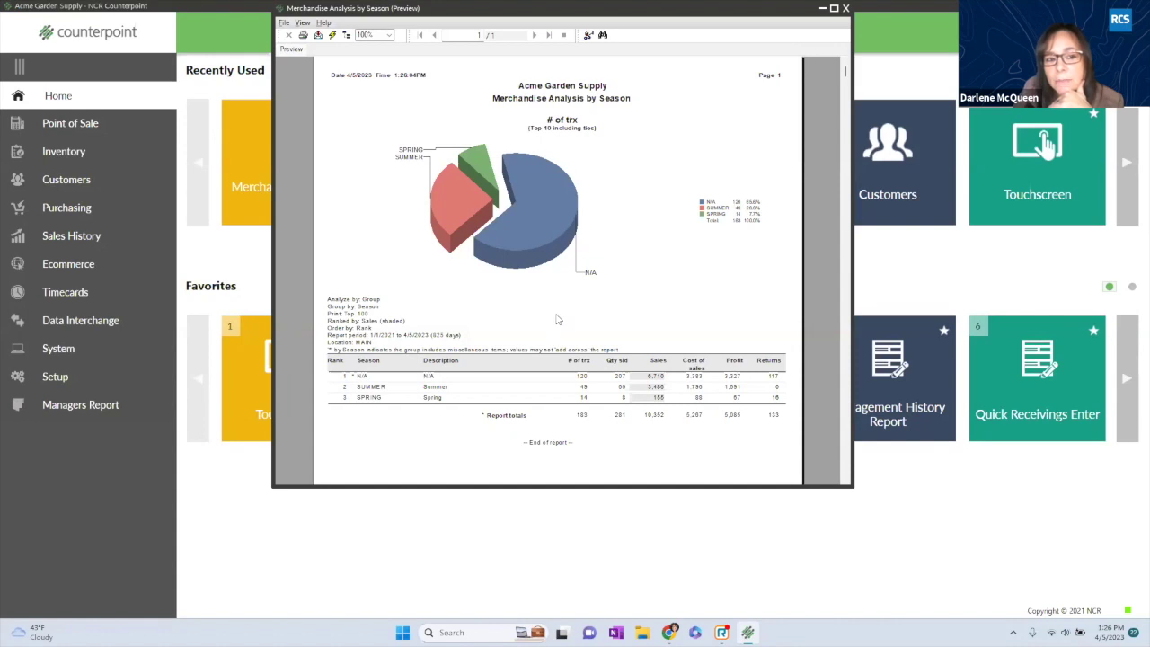
drag(749, 12, 748, 40)
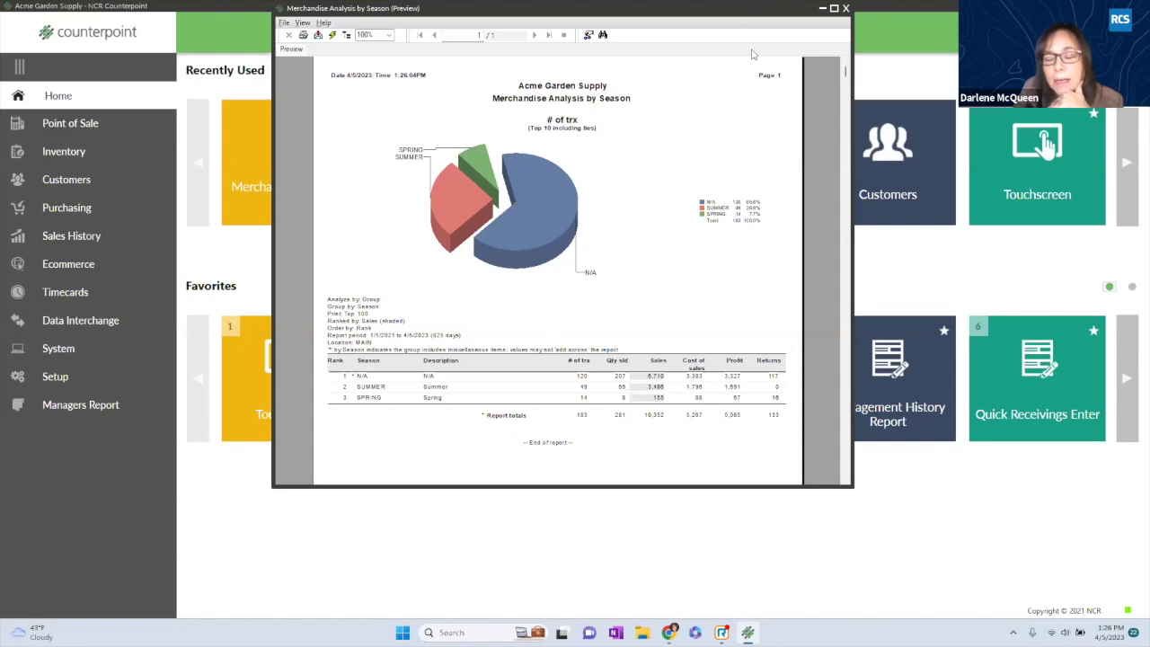
click(318, 64)
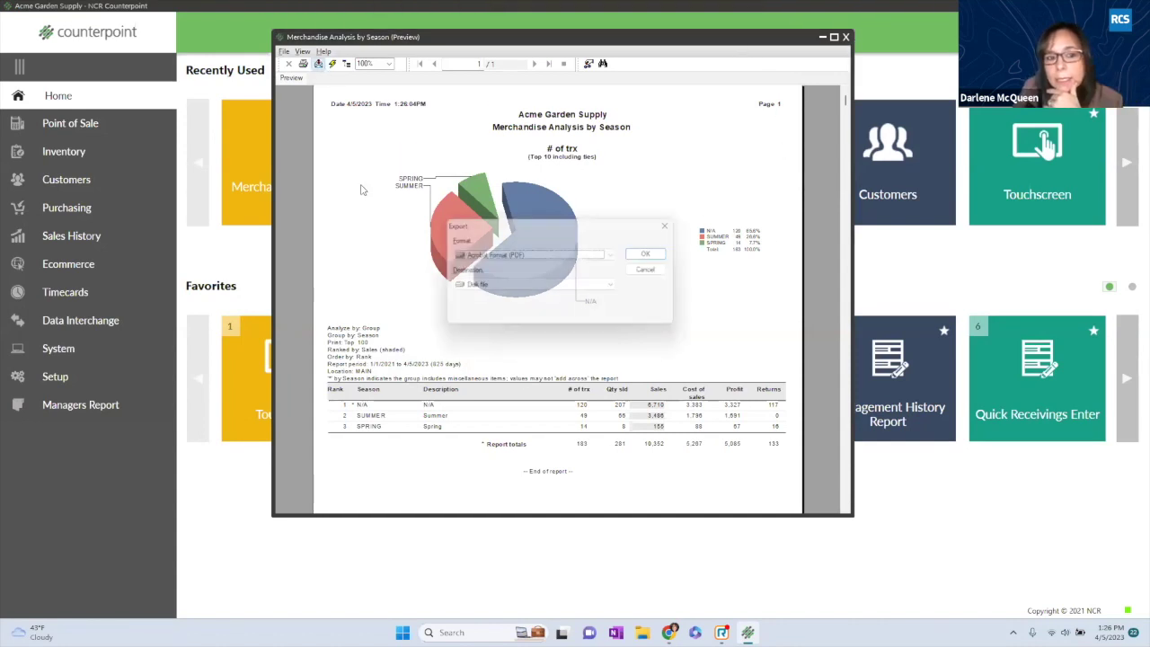
click(530, 255)
scroll(551, 346, down, 1)
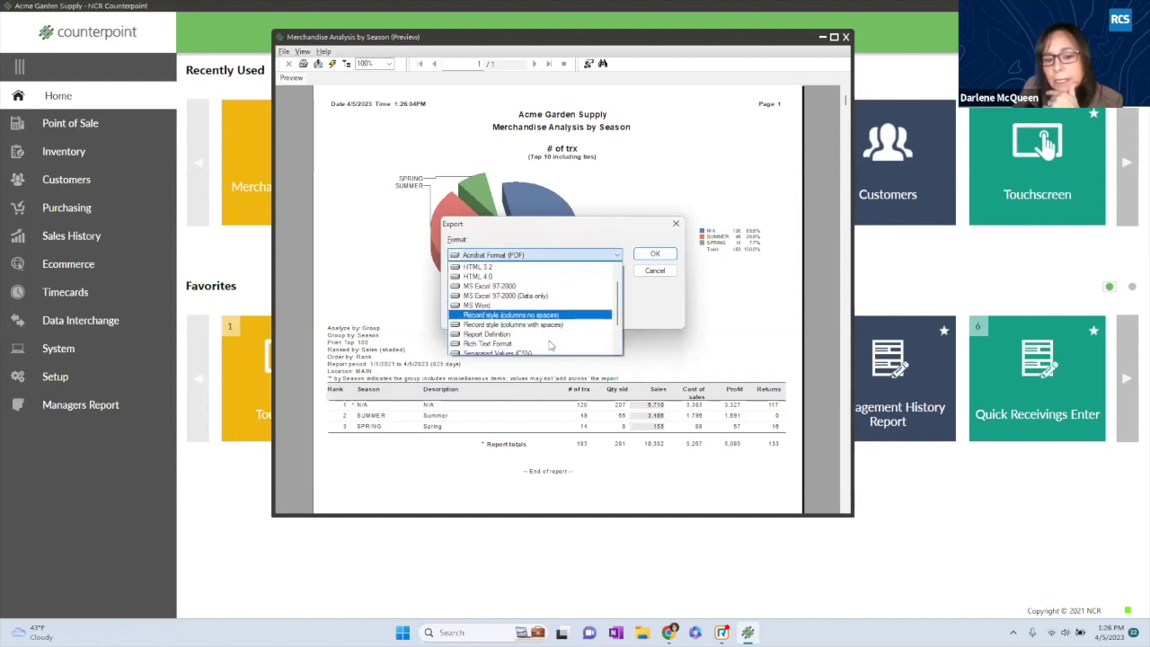
click(677, 224)
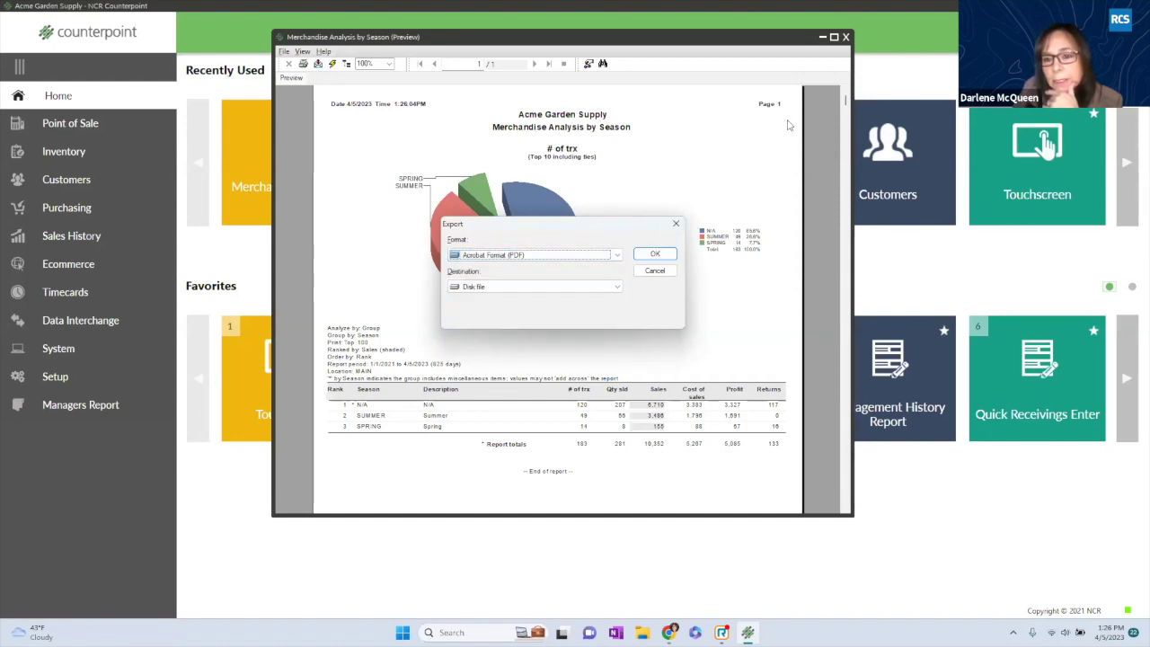
click(677, 224)
click(844, 38)
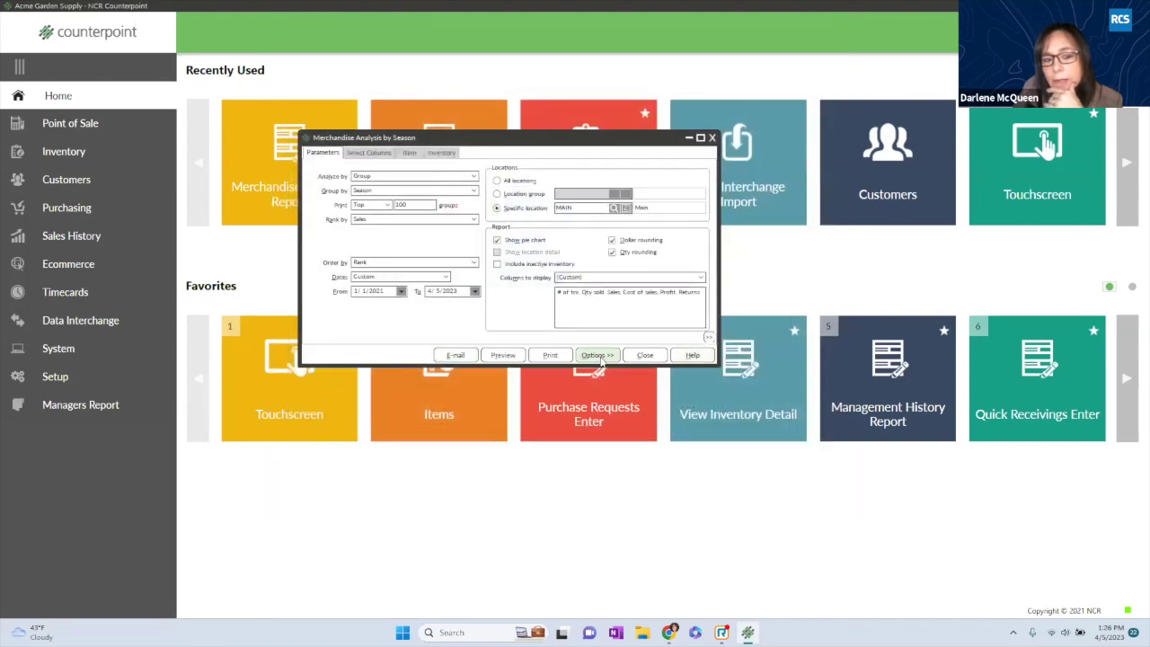
Save the report parameters as a public set named Top100SeasonReport.
click(599, 356)
click(618, 437)
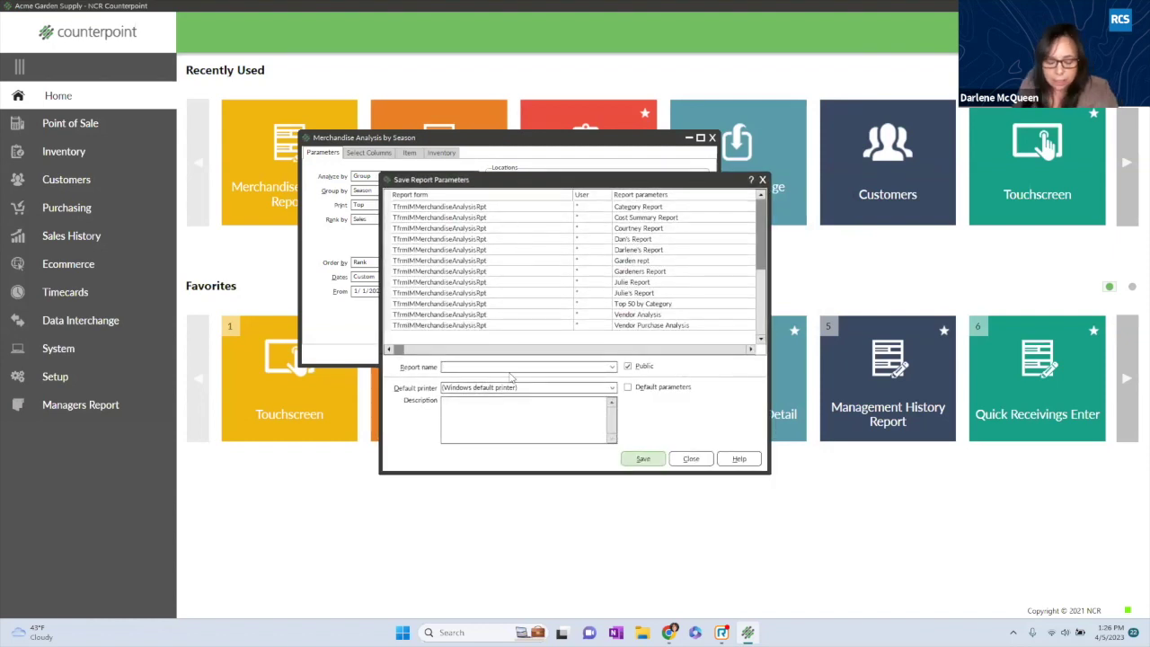
text(Top)
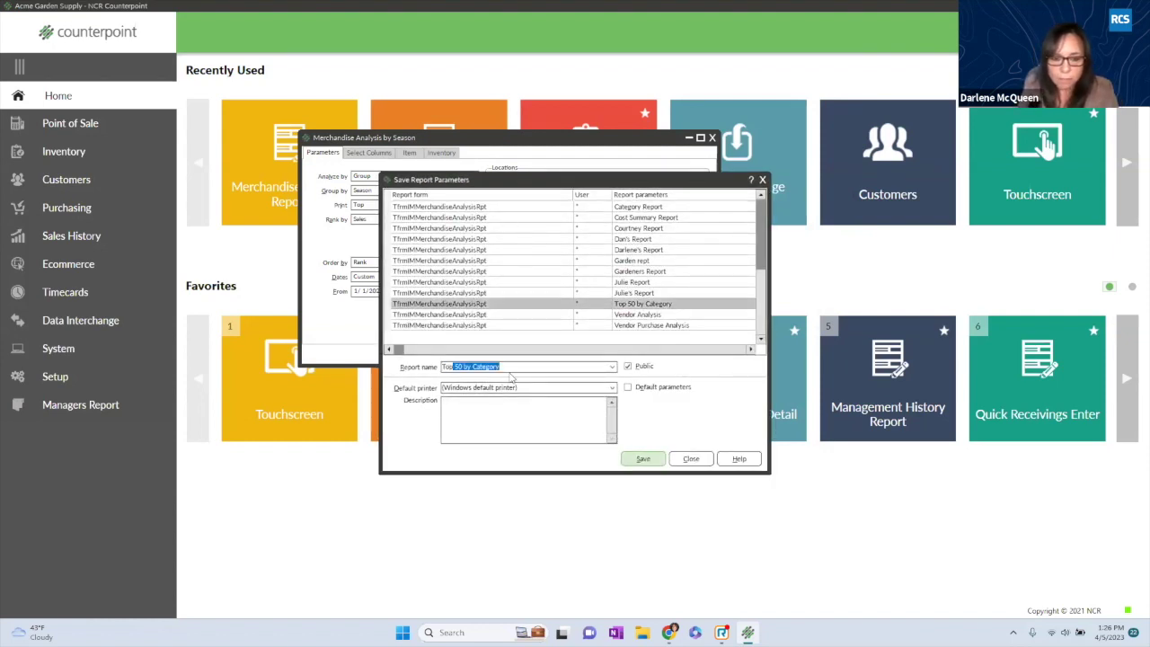
text(100SeasonReport)
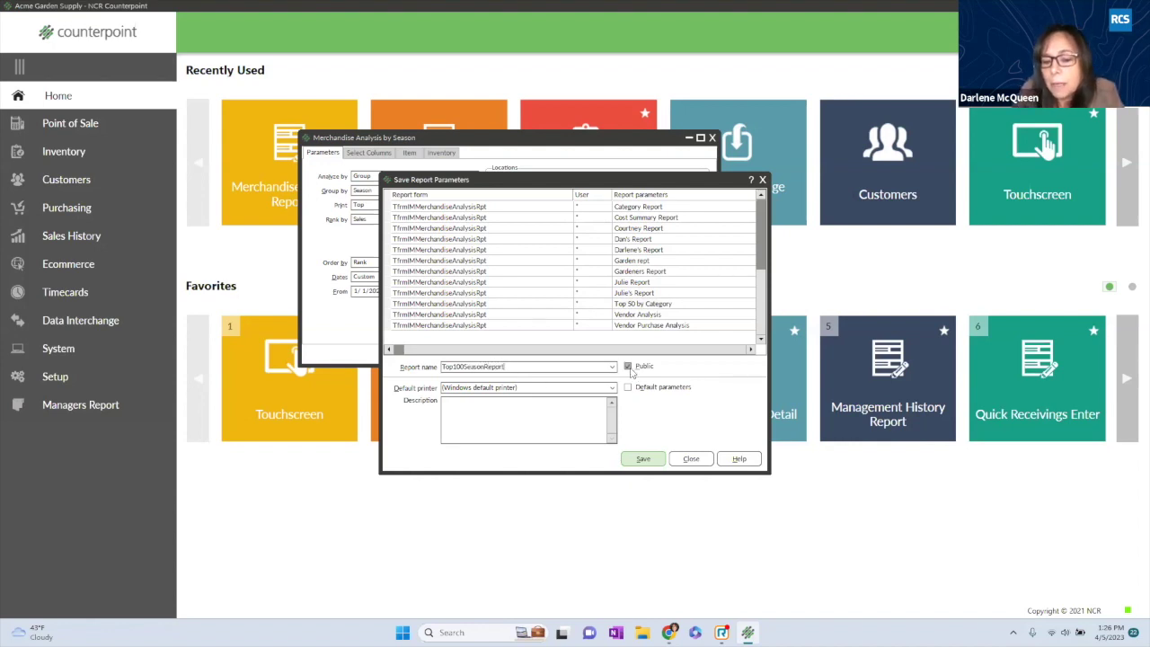
click(628, 367)
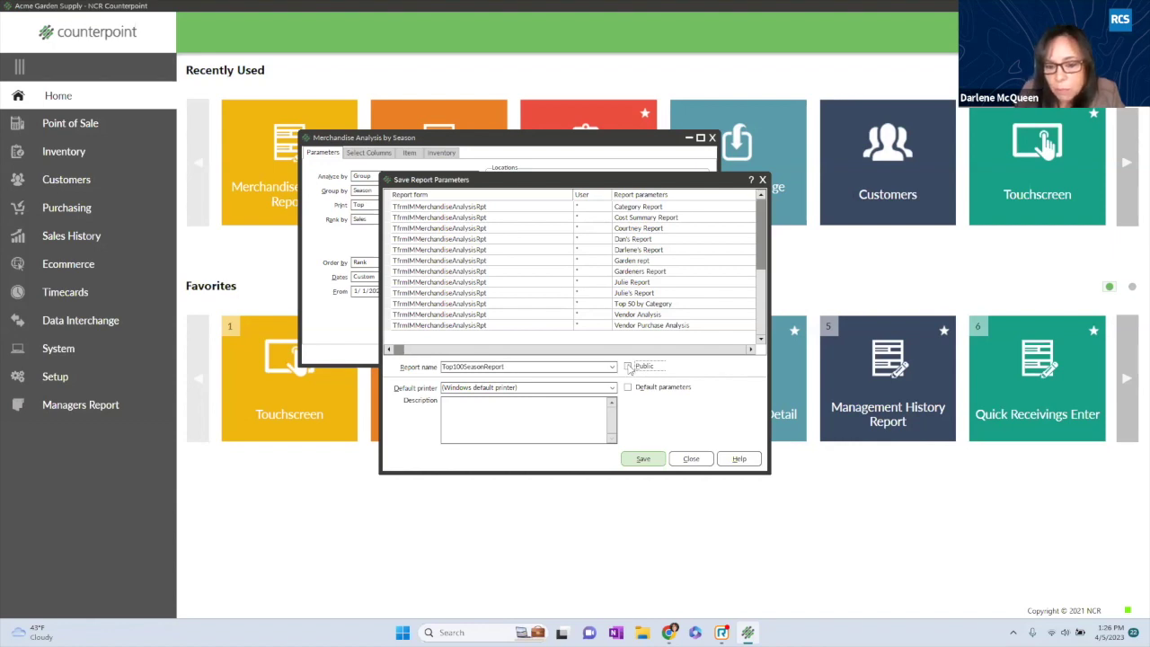
click(644, 459)
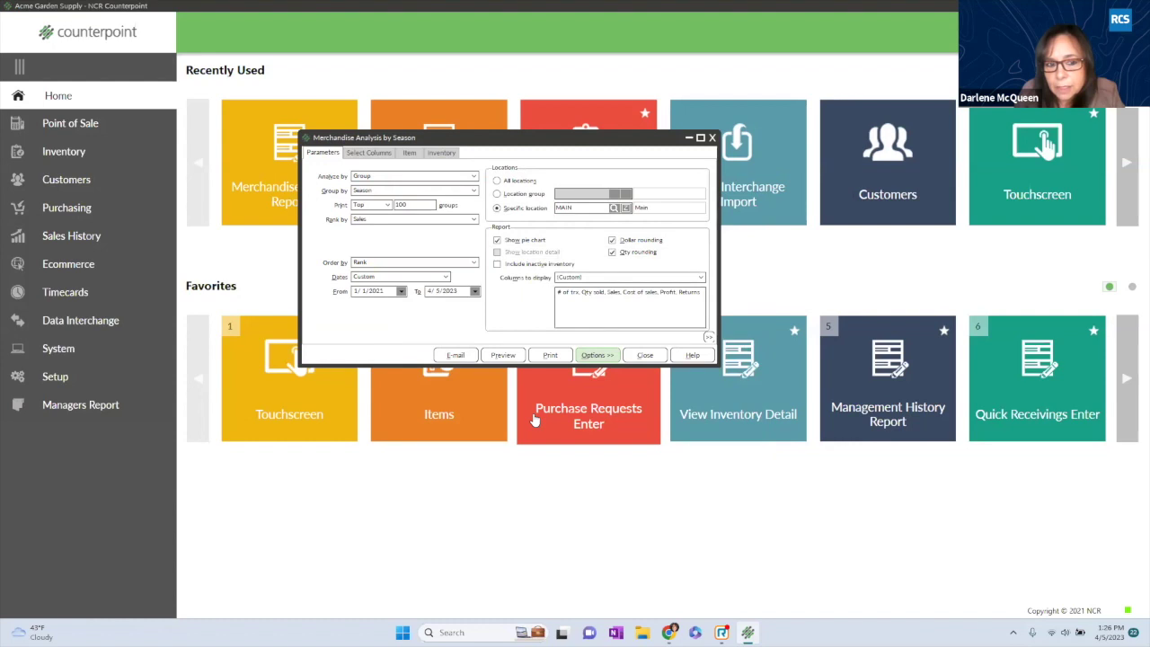
Check the list of loadable parameter sets for Top100SeasonReport without loading any, and close the Merchandise Analysis report.
click(597, 355)
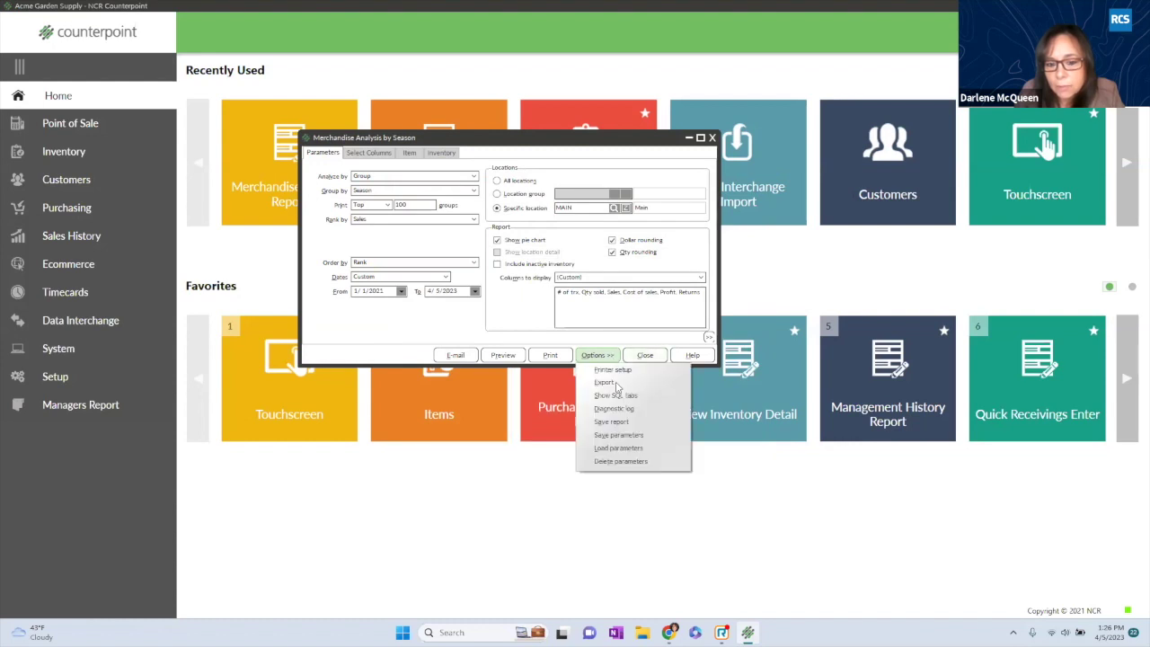
click(617, 447)
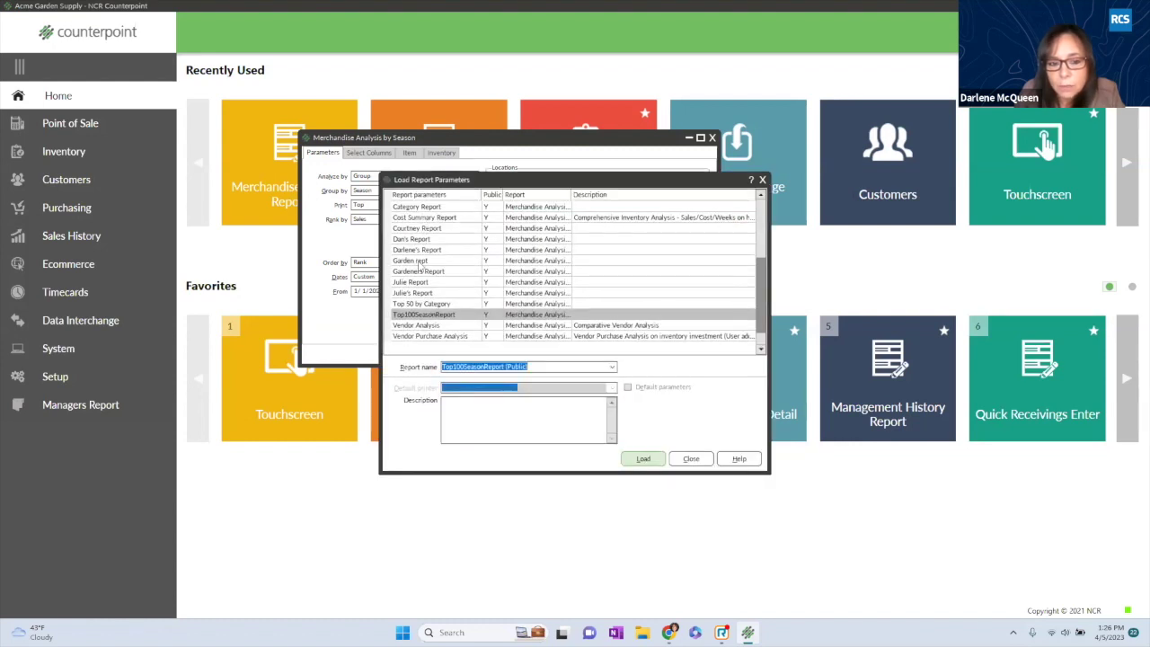
click(762, 180)
click(711, 138)
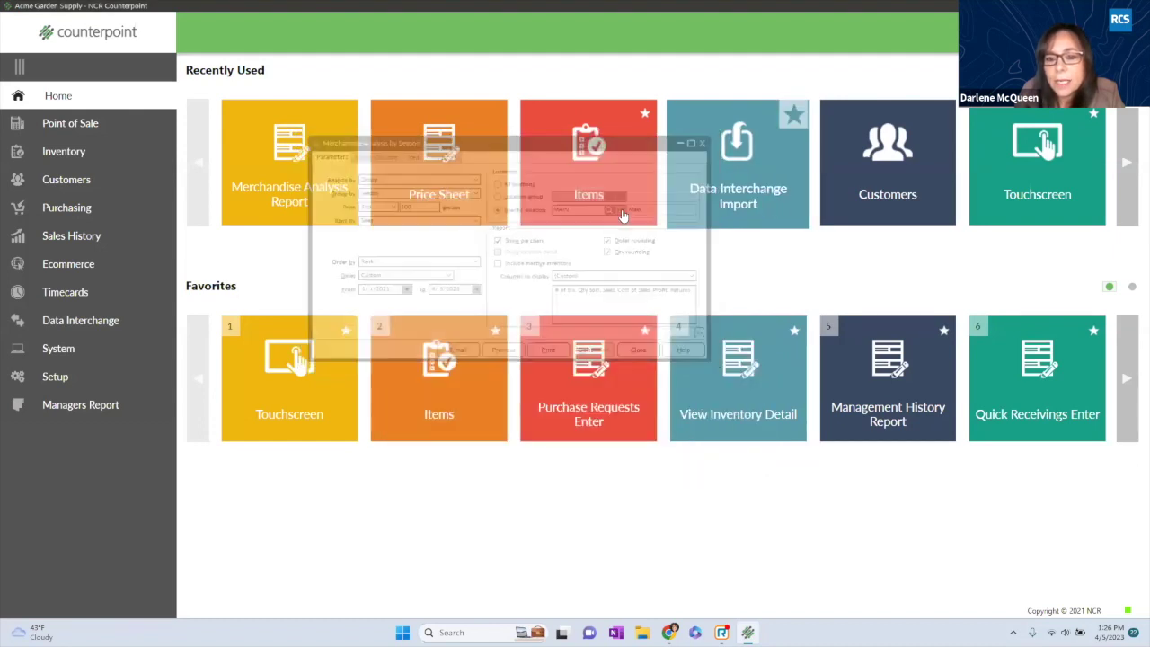
Look at the reports in the Managers Report menu, return to the home page and activate the menu search.
click(62, 405)
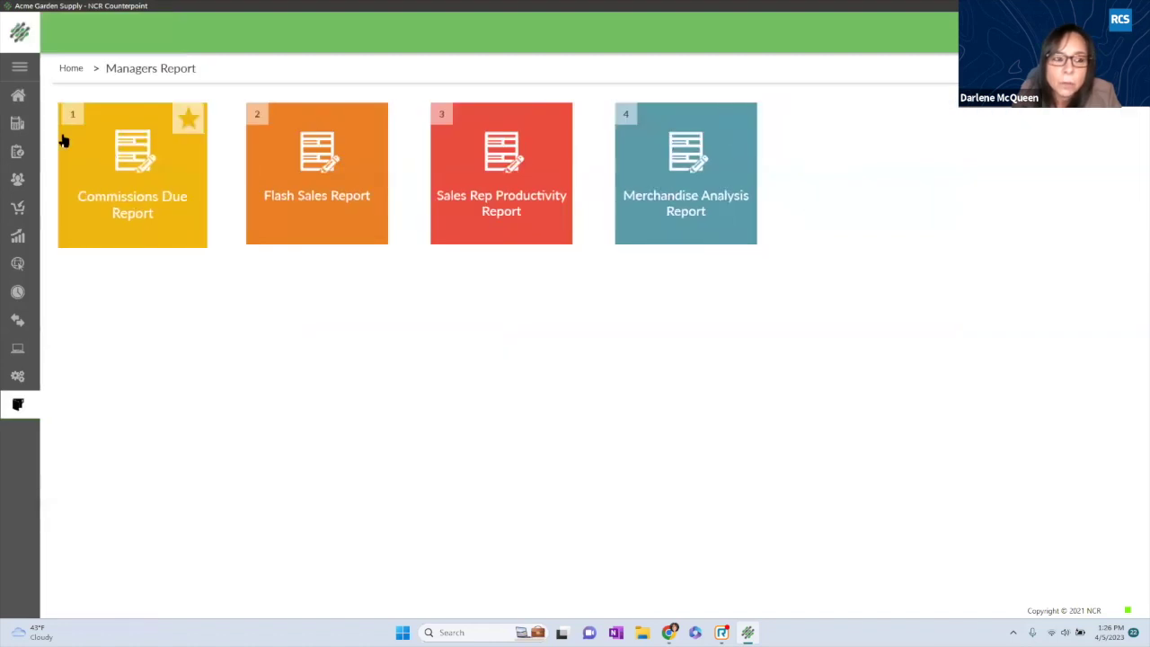
click(17, 95)
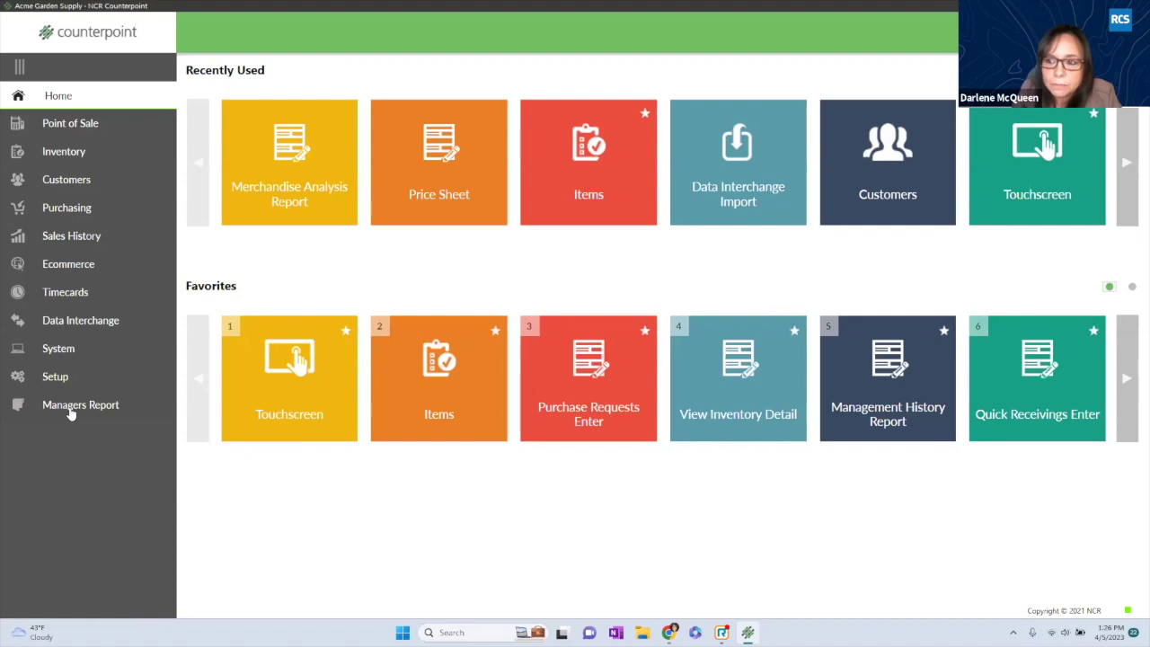
click(1006, 32)
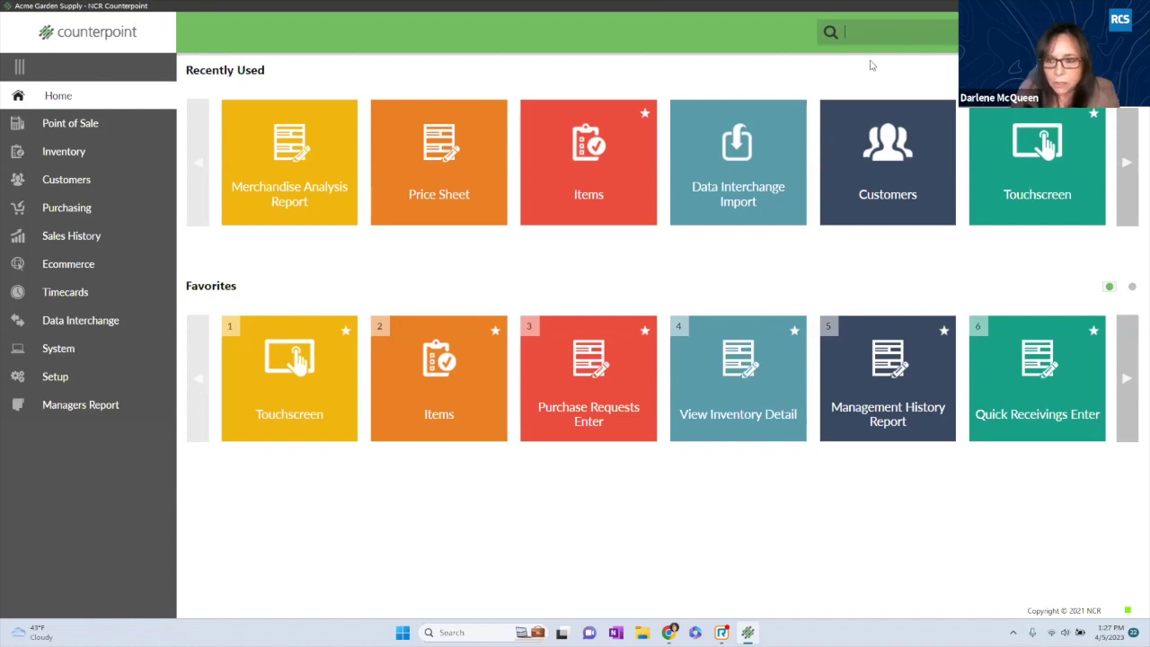
Find Menu Codes through the menu search, open the Menu Editor for menu code MGR and expand the default menu's Inventory reports.
text(en)
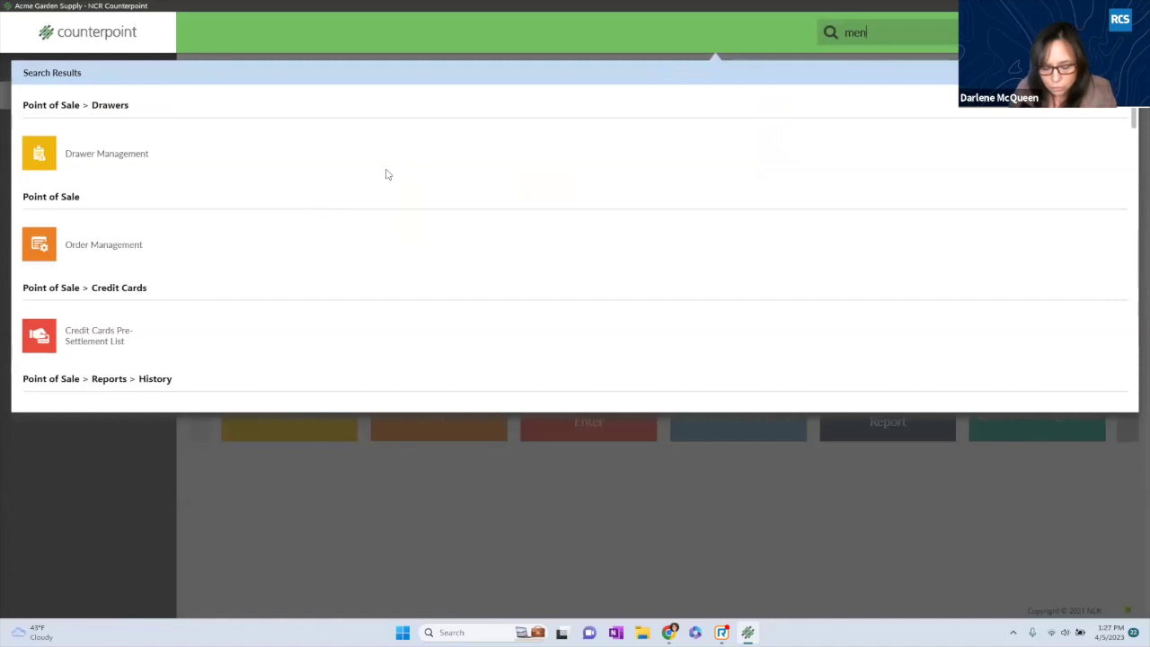
text(u)
click(45, 158)
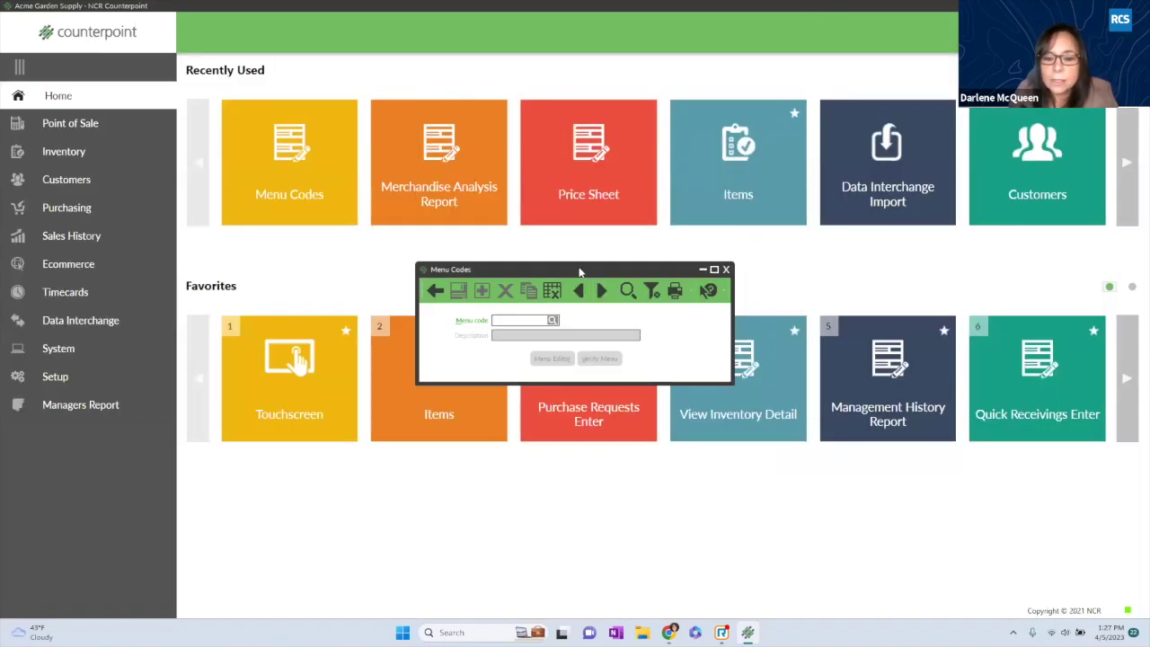
drag(576, 269, 558, 204)
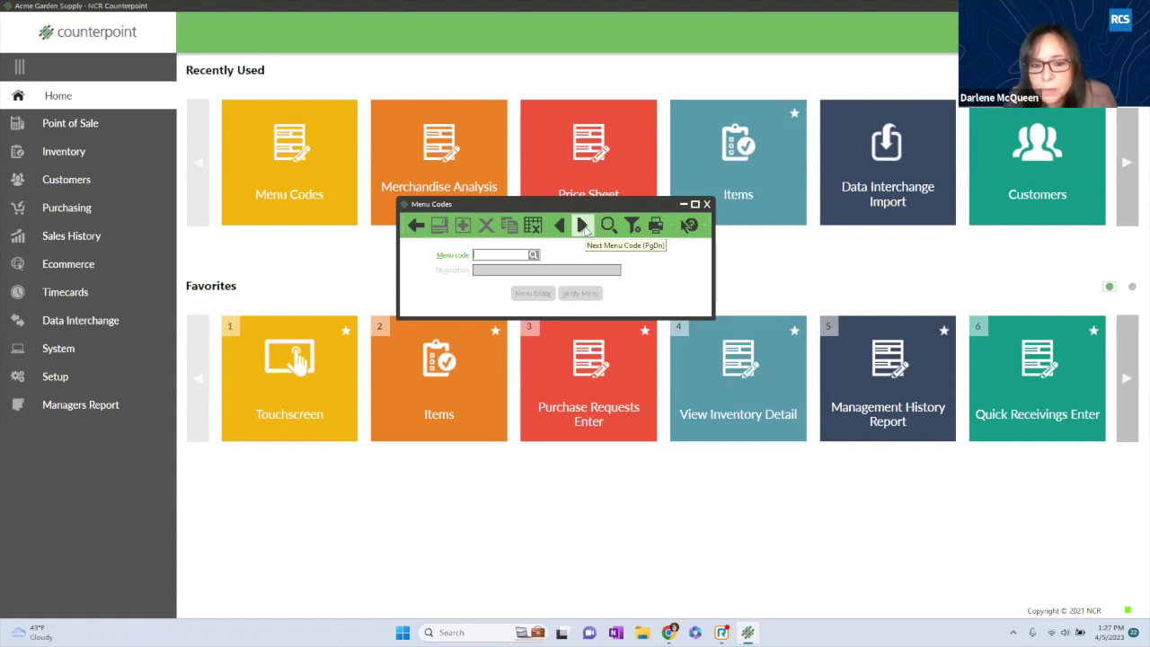
click(582, 226)
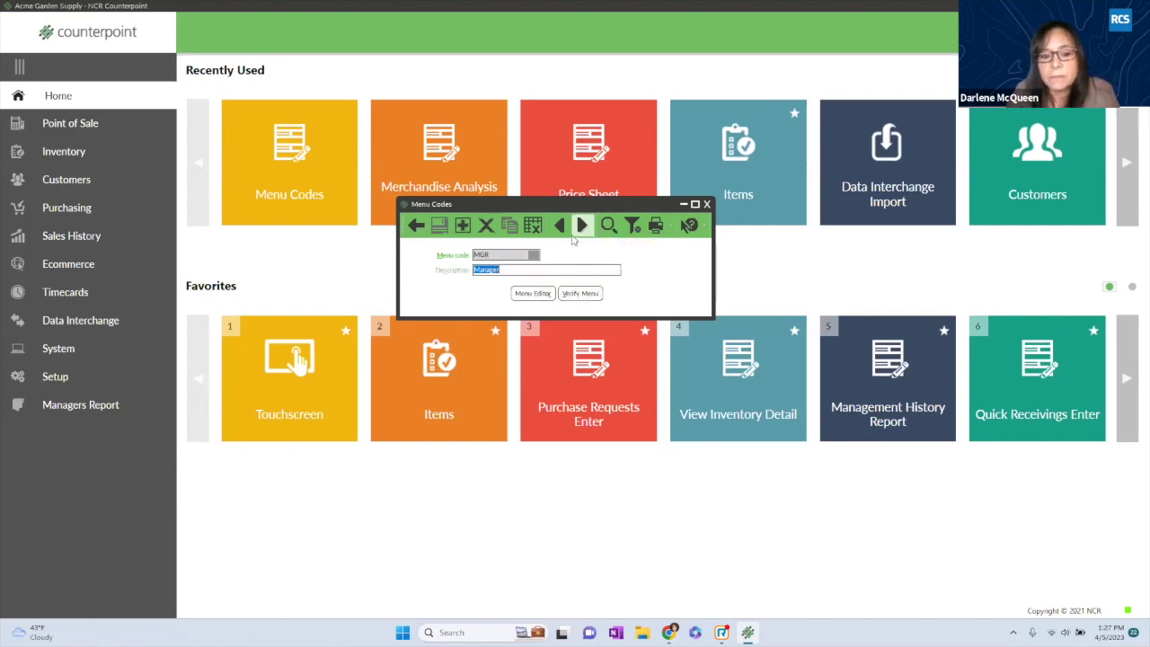
click(483, 270)
double_click(482, 269)
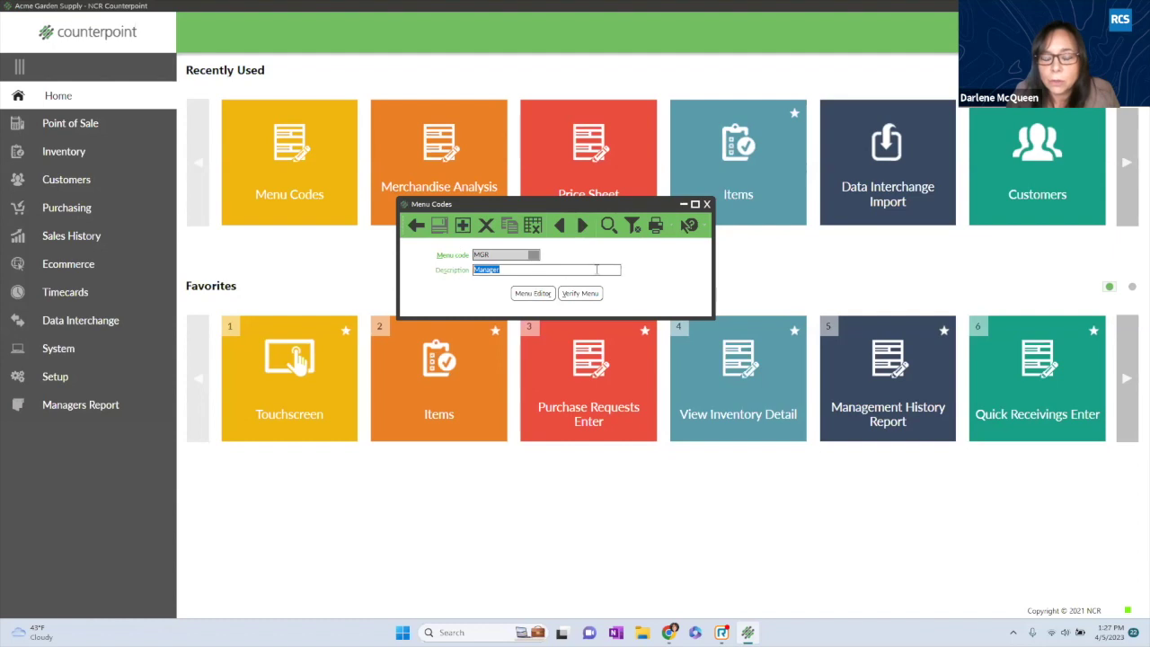
click(527, 300)
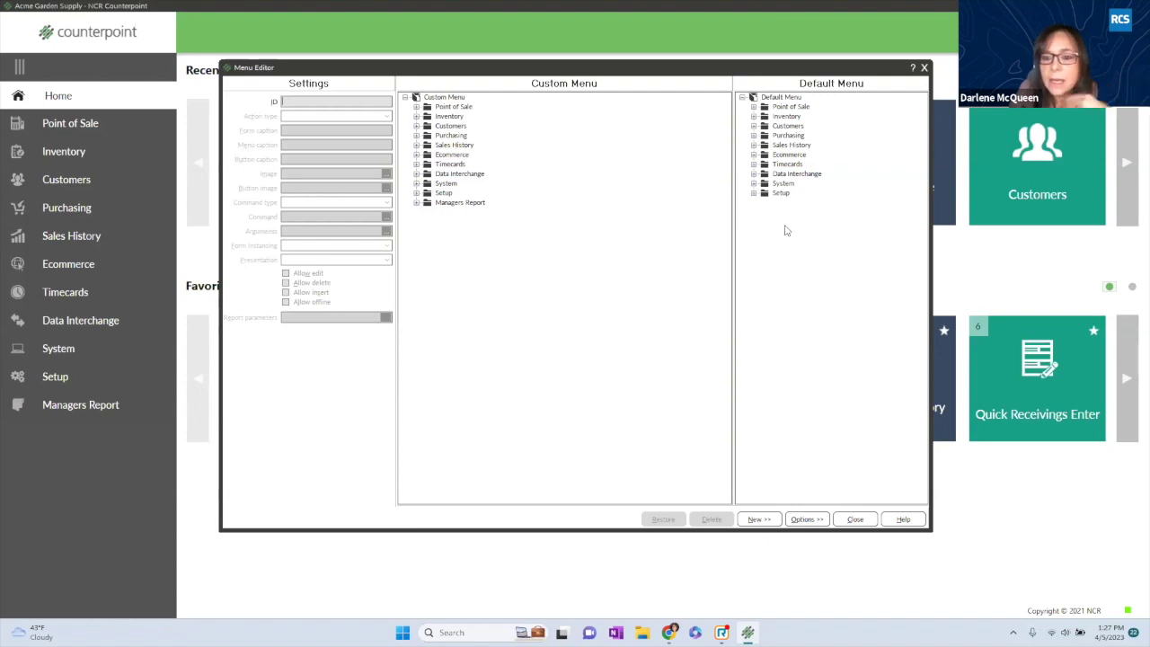
click(753, 116)
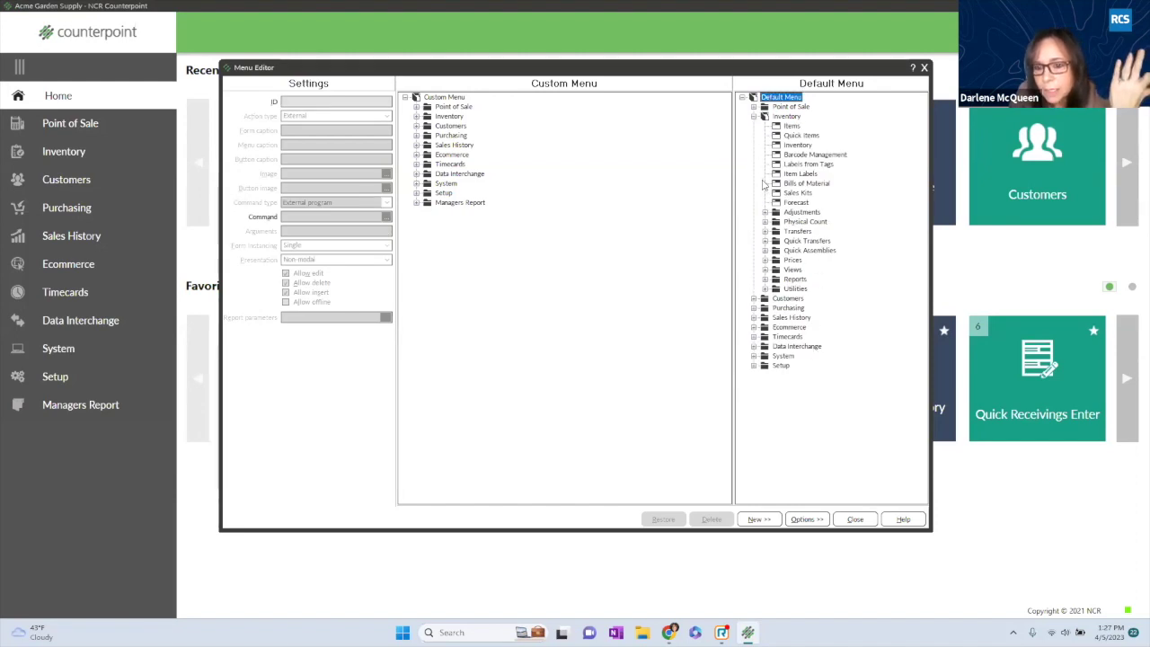
click(765, 279)
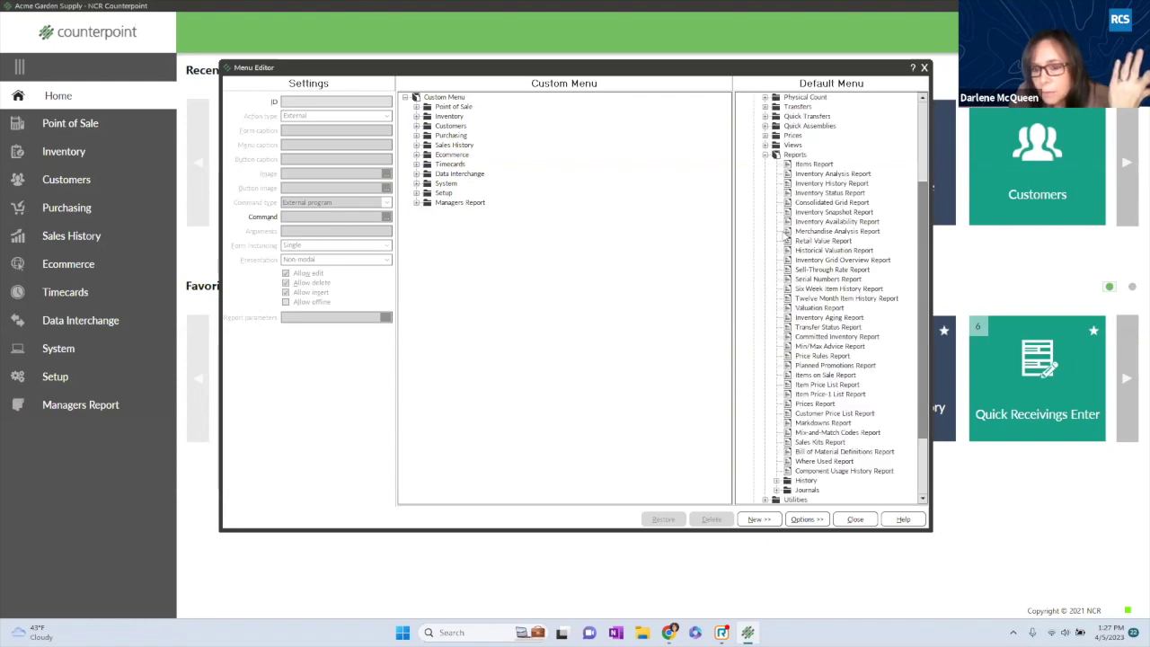
Add the default Merchandise Analysis Report to the custom menu's Managers Report folder, and delete that entry again.
click(788, 232)
drag(788, 232, 419, 209)
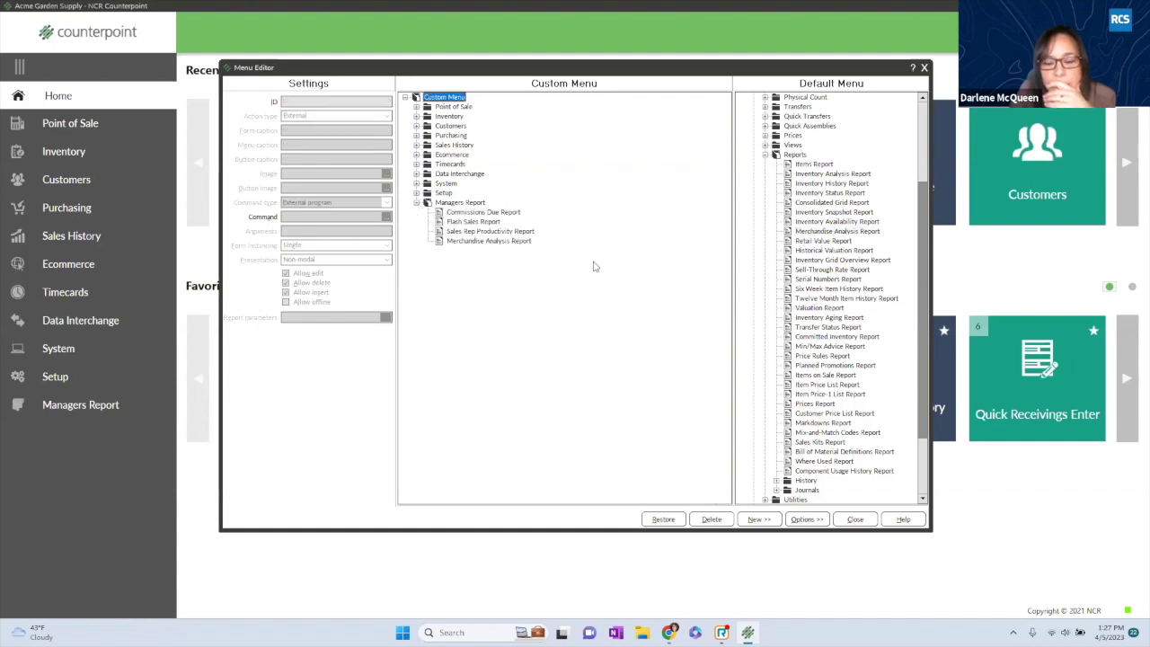
click(788, 232)
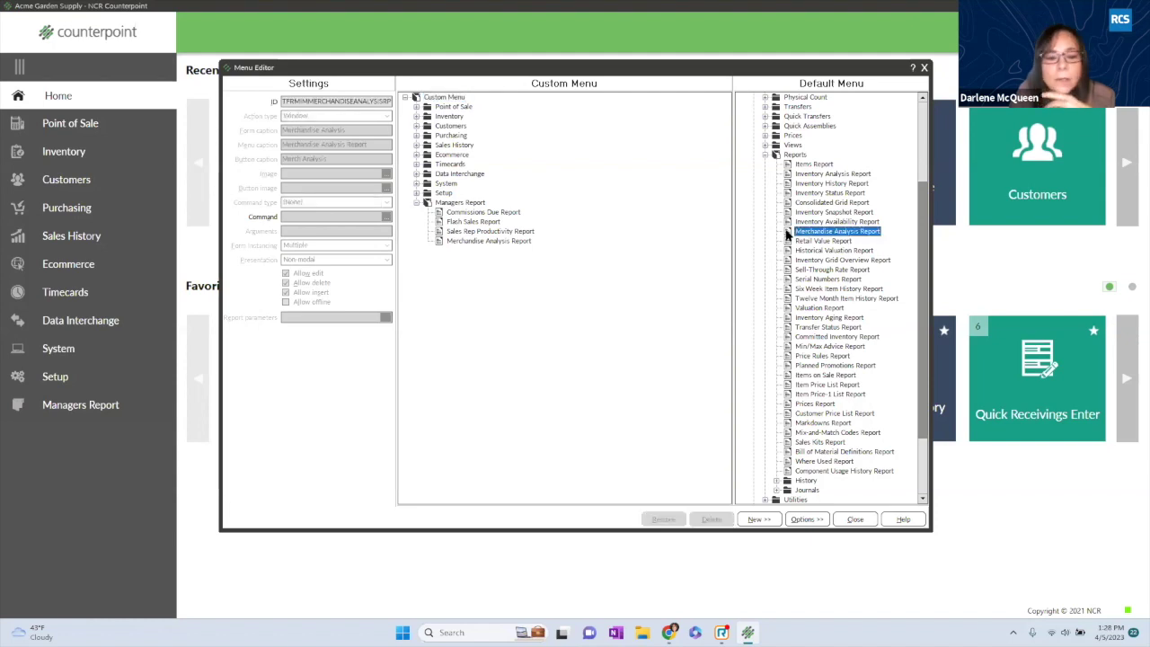
click(490, 242)
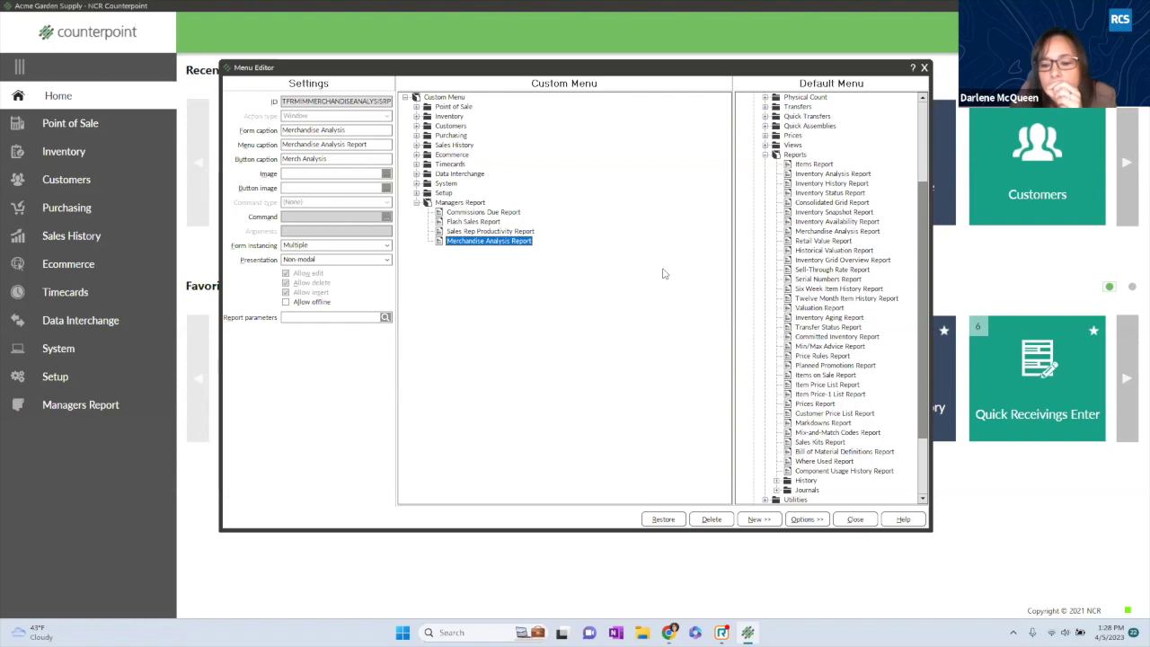
right_click(440, 244)
click(465, 306)
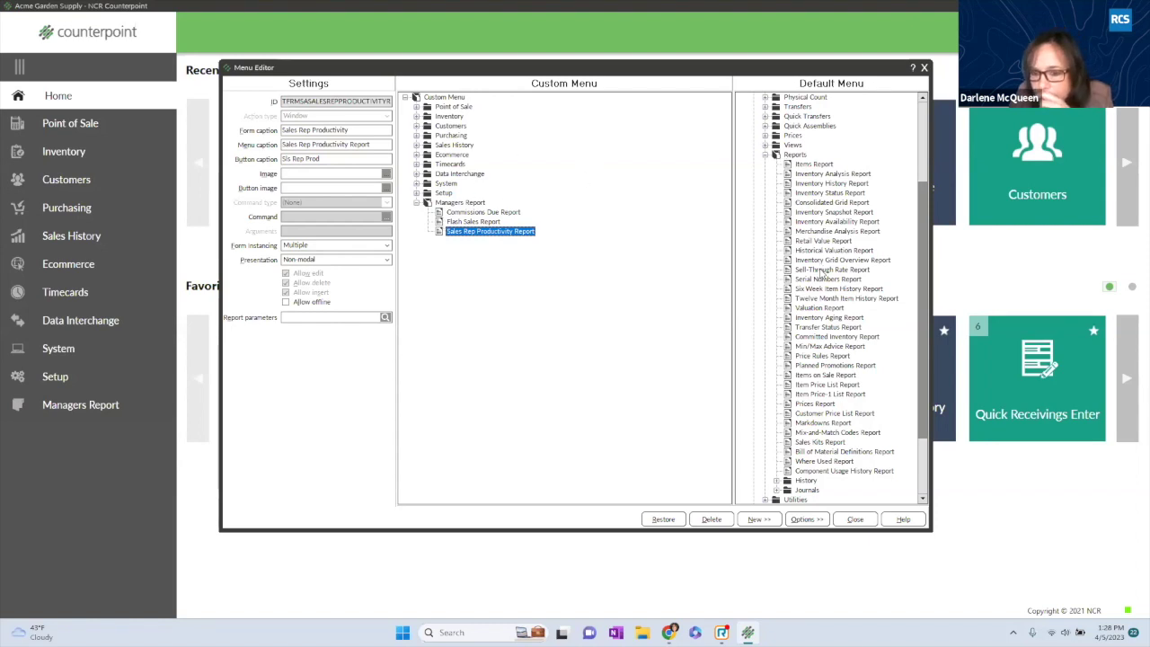
Add the Merchandise Analysis Report to the custom Managers Report folder and set its menu and button captions to TopSeasonReport.
click(816, 233)
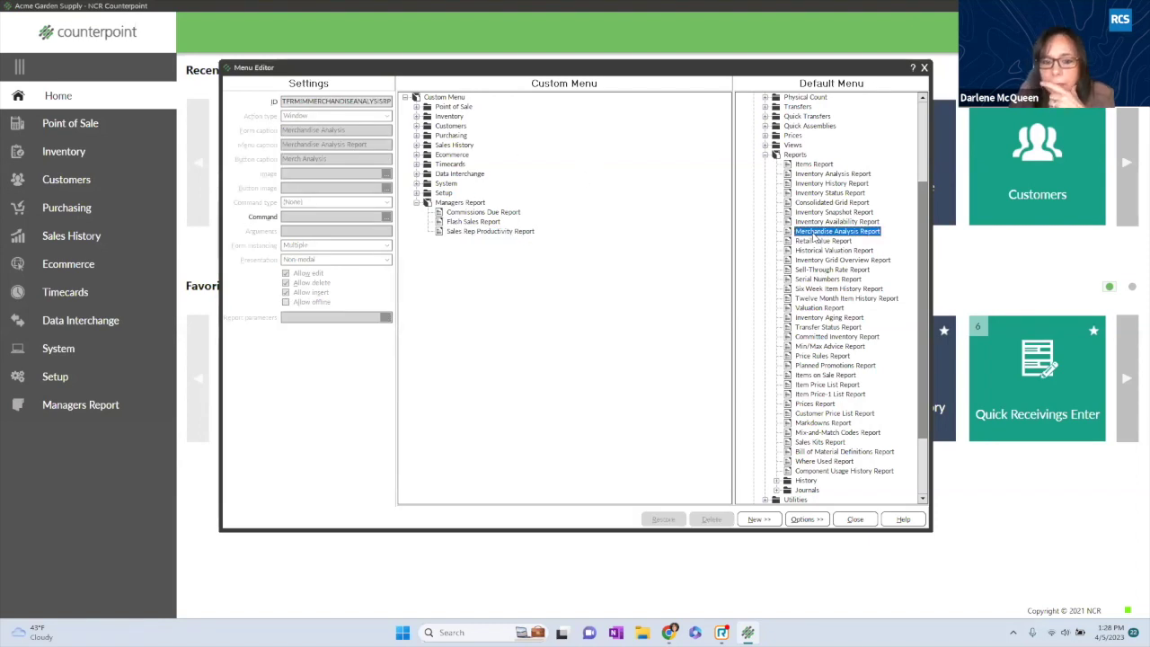
drag(815, 236, 475, 208)
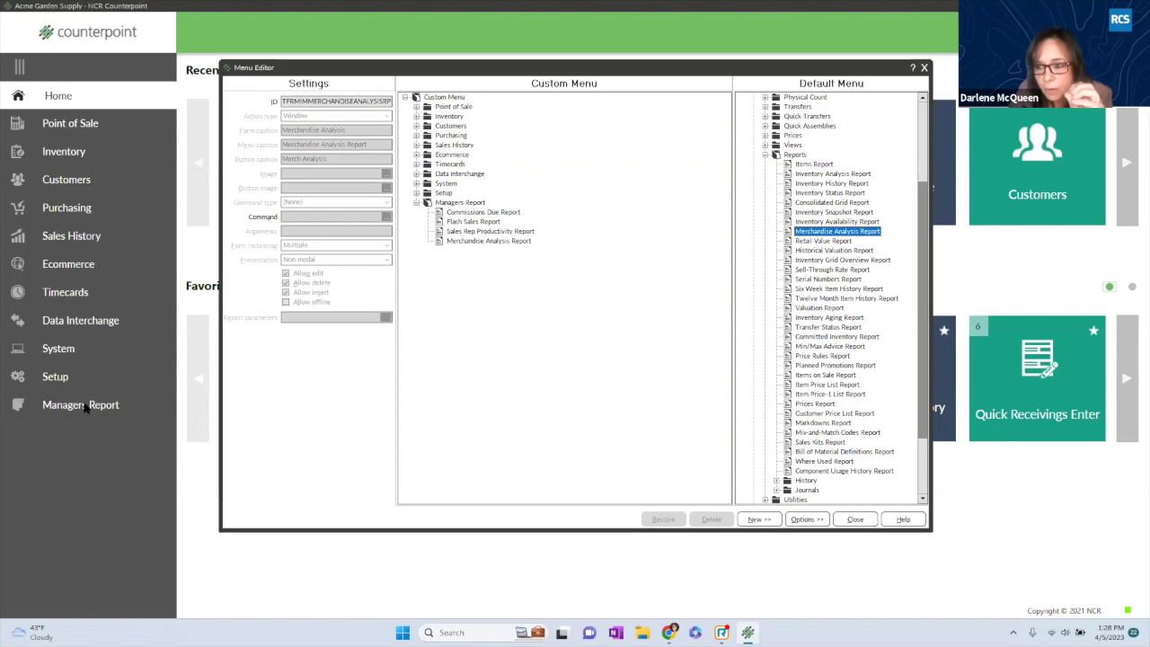
click(483, 242)
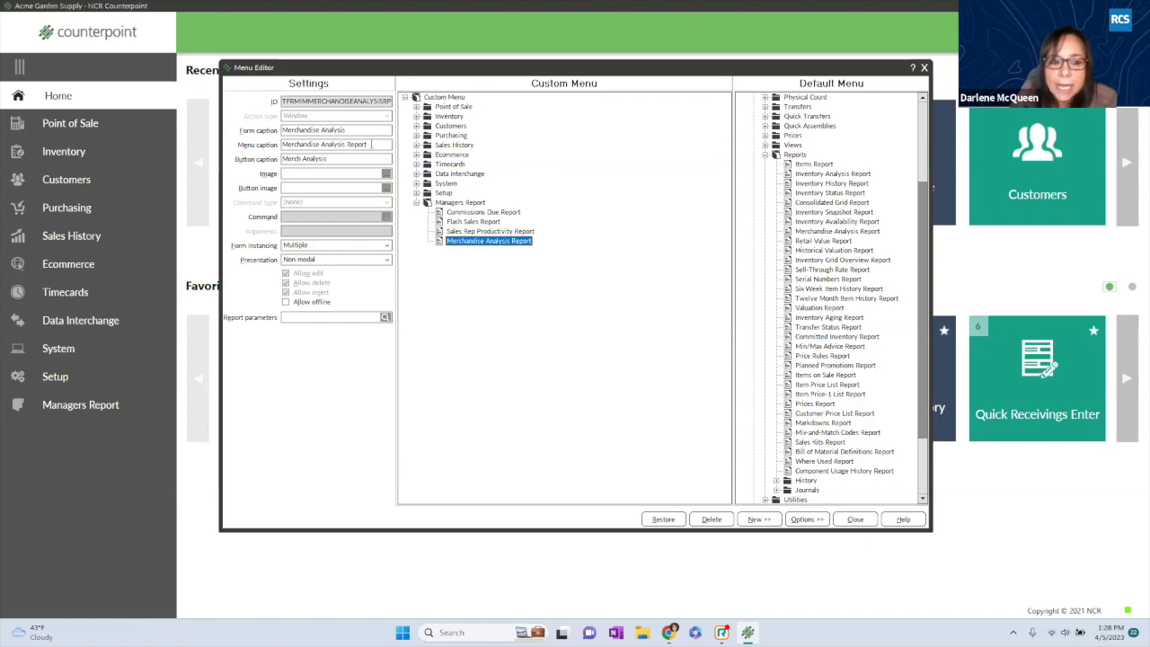
click(371, 143)
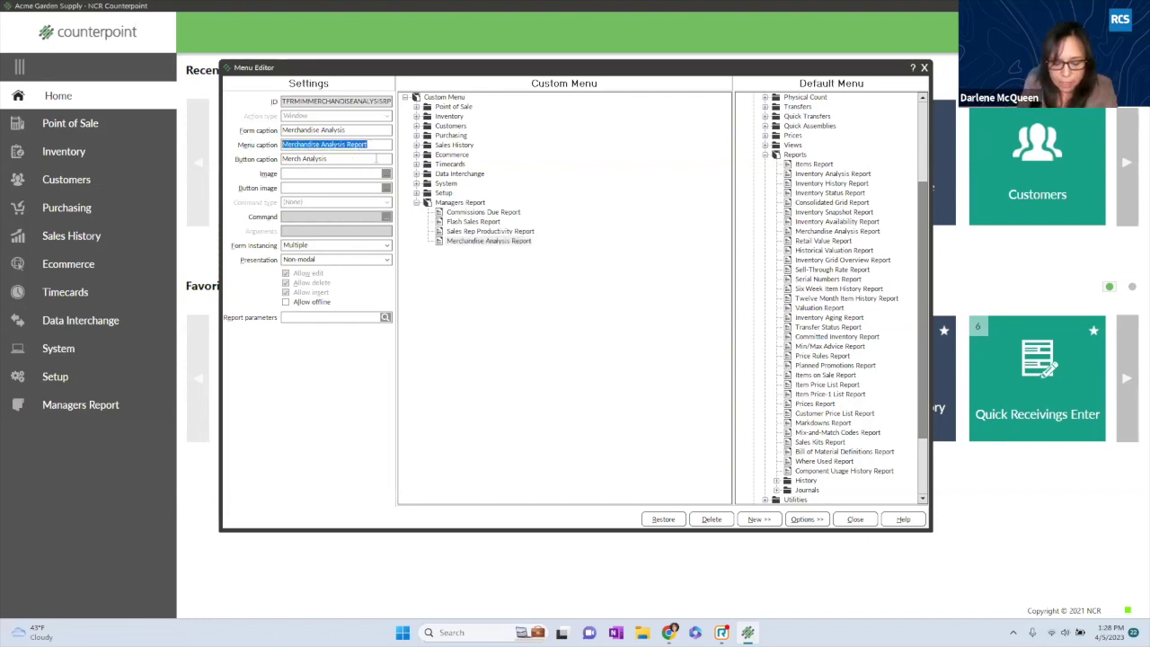
text(TopSeasonReport)
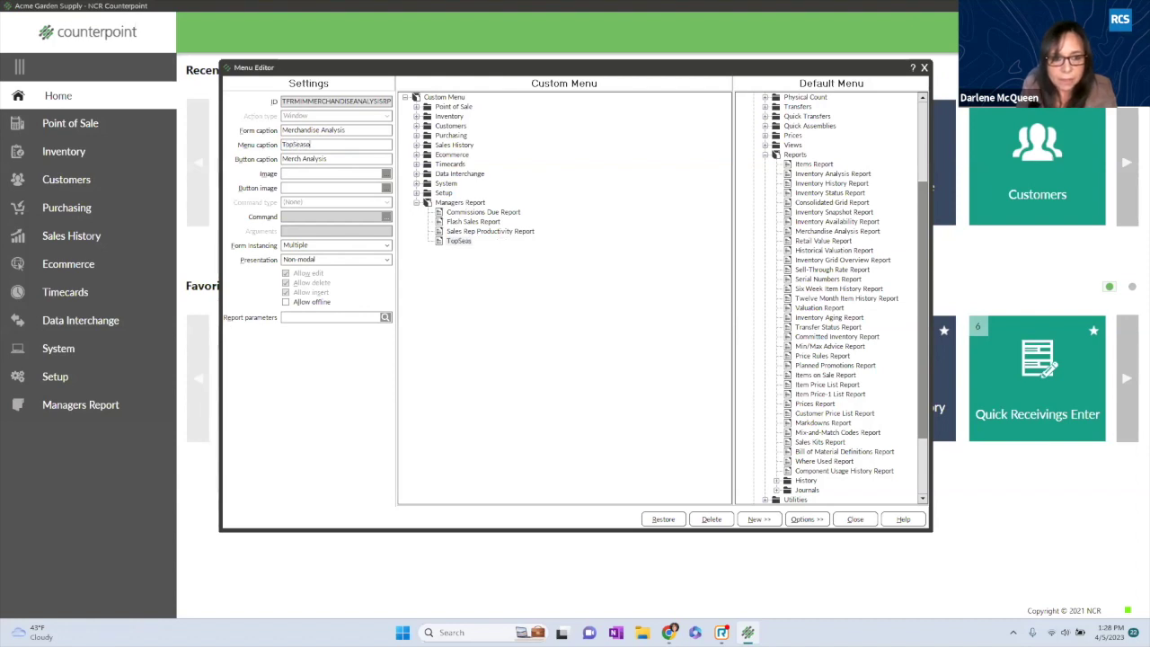
key(Tab)
text(To)
key(BackSpace)
key(BackSpace)
key(BackSpace)
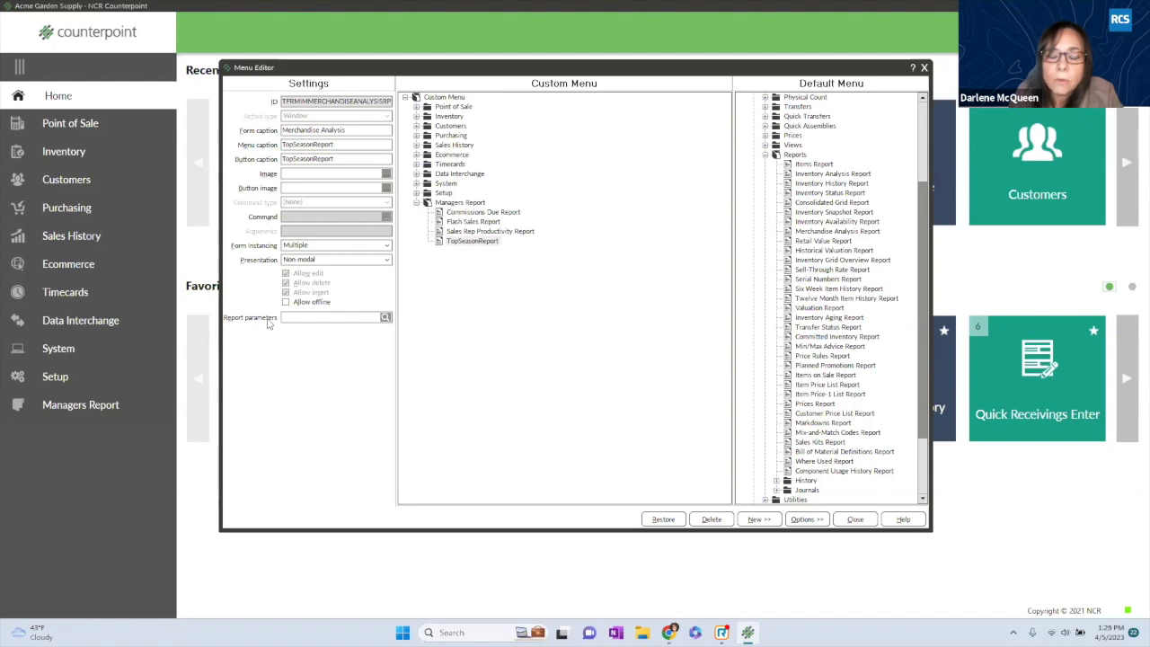
Assign the Top100SeasonReport parameters to the TopSeasonReport entry, save the menu changes and close Menu Codes.
click(385, 319)
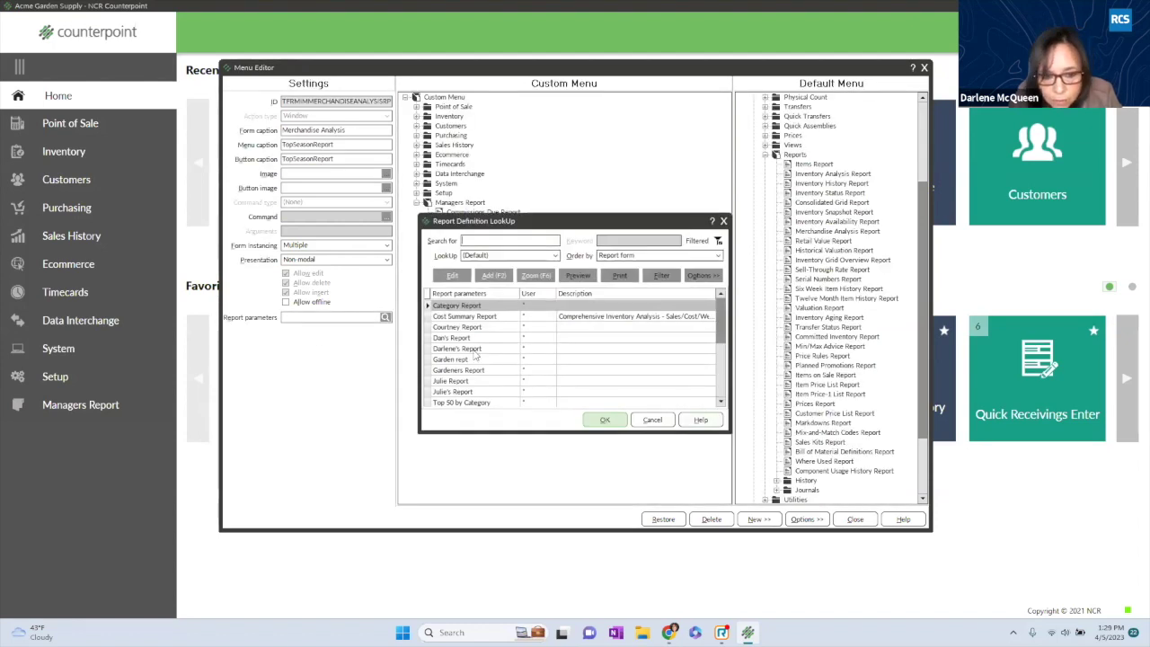
drag(720, 404, 721, 403)
click(485, 382)
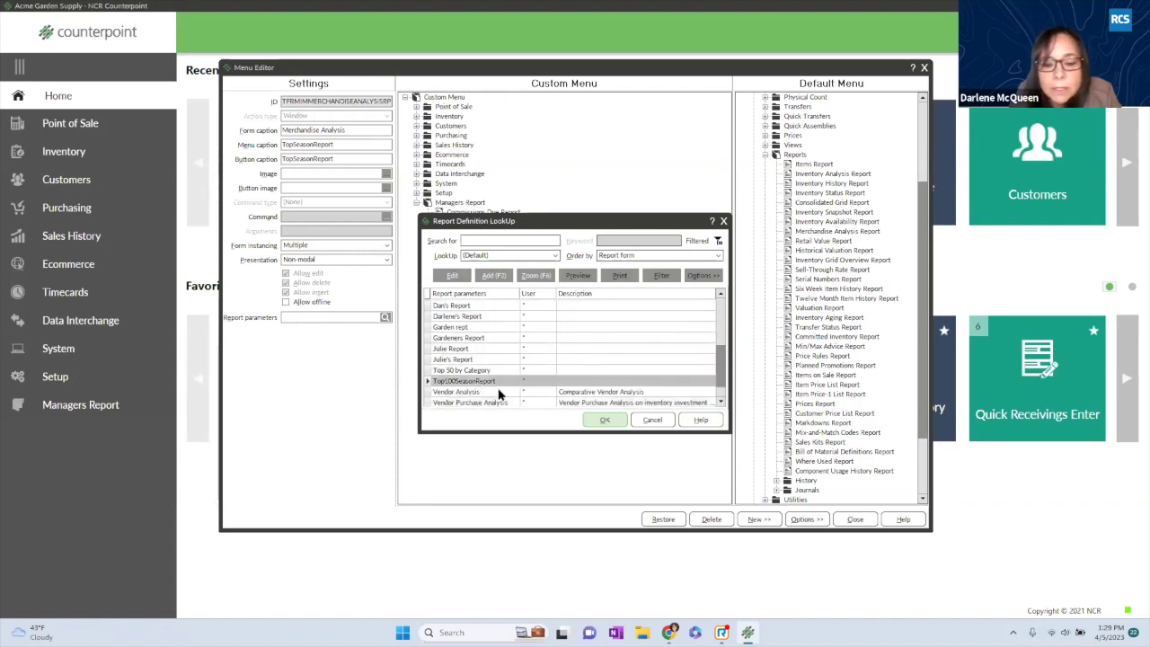
click(603, 421)
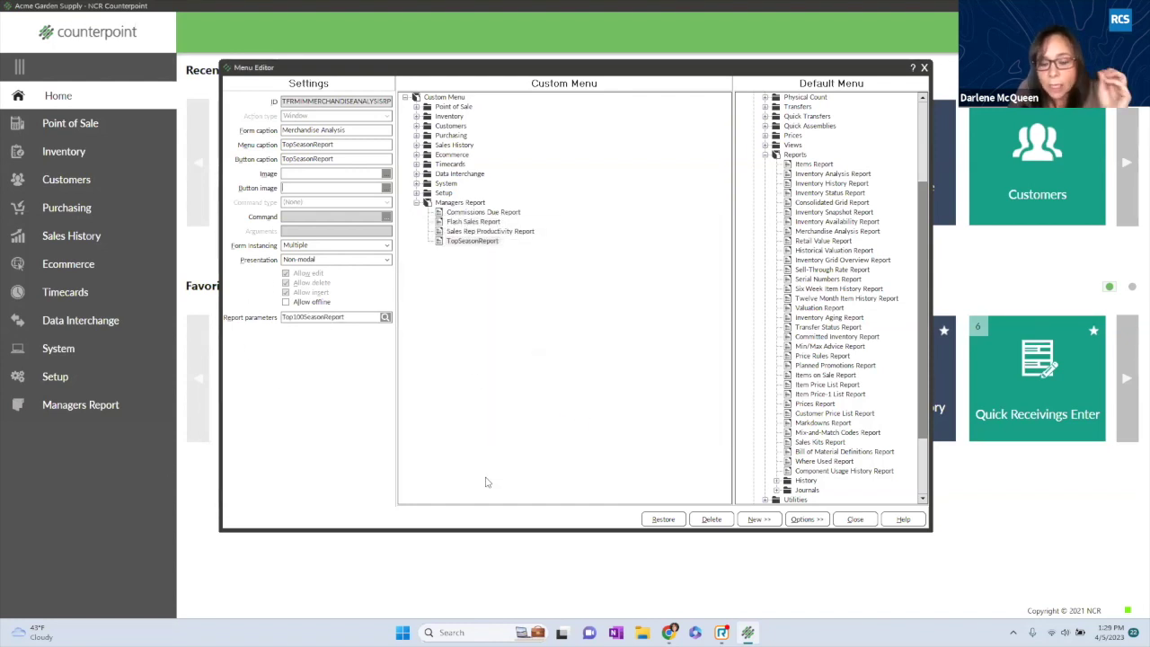
click(855, 521)
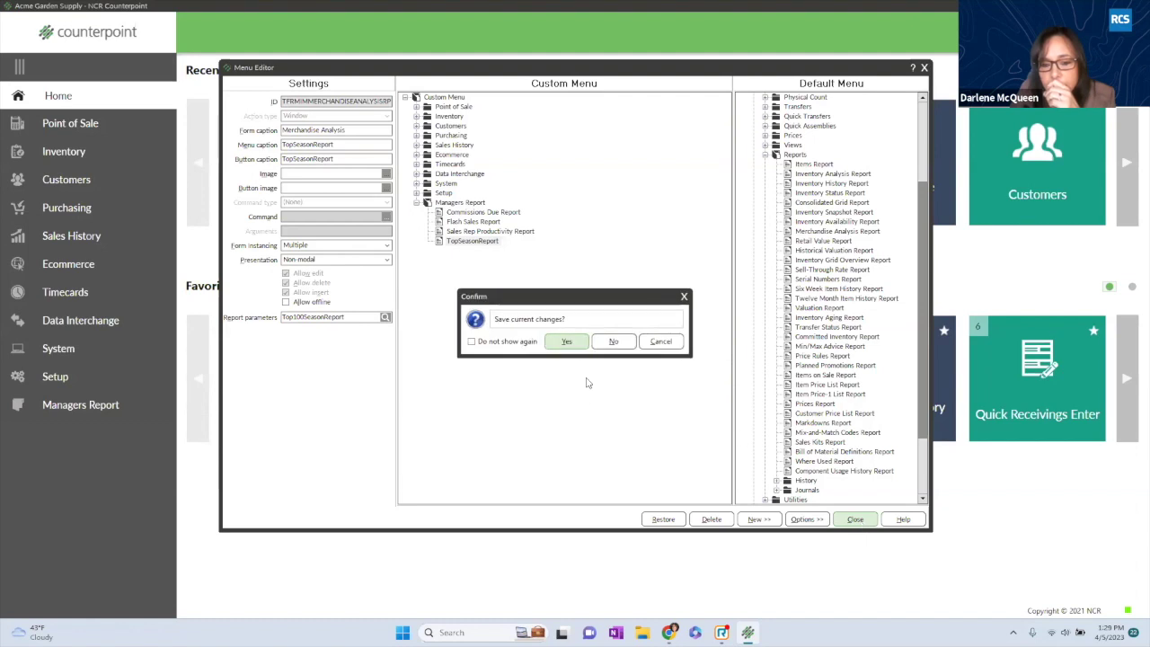
click(567, 342)
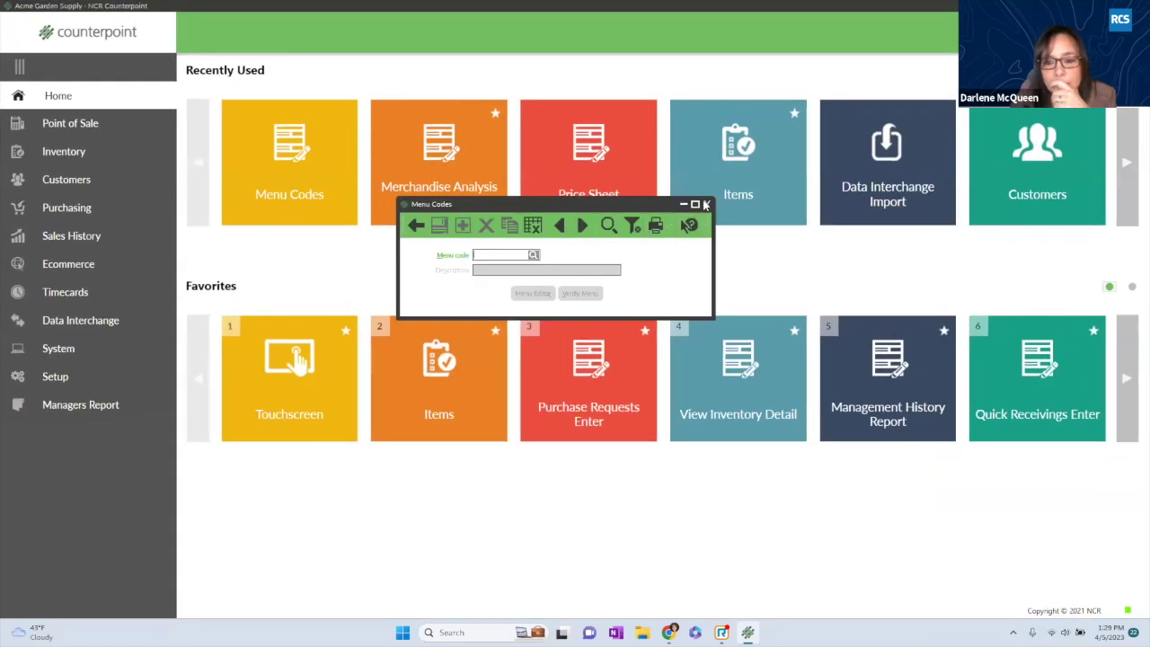
click(706, 205)
Preview TopSeasonReport from the Managers Report menu to check its parameters, close the report and return to the home page.
click(56, 409)
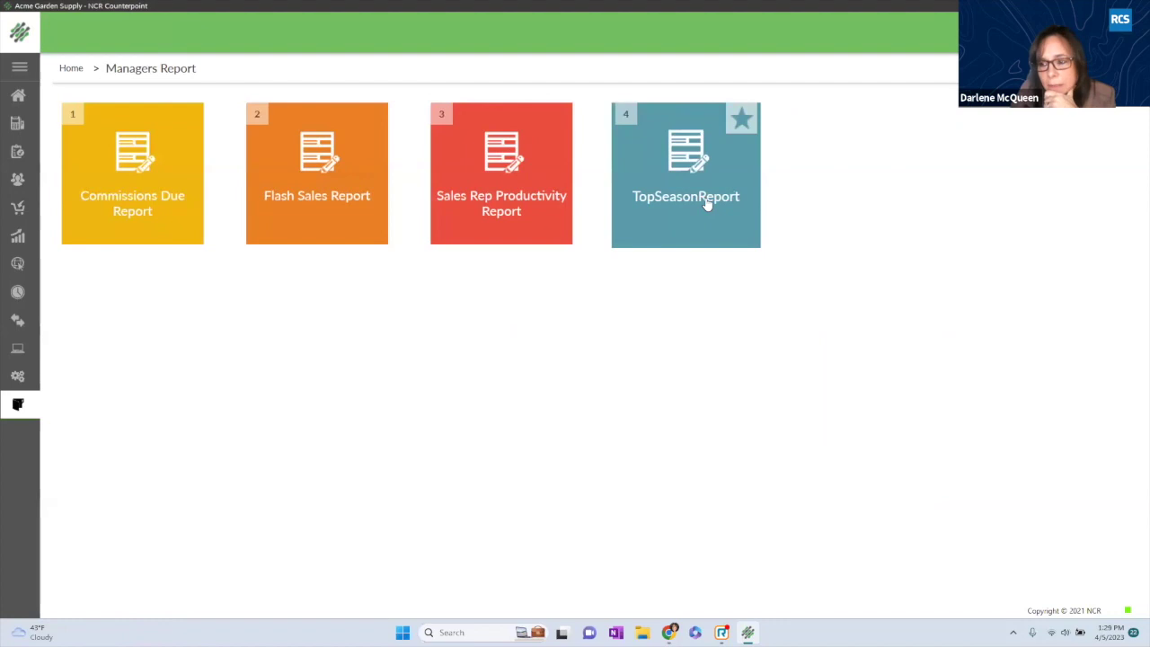
click(708, 204)
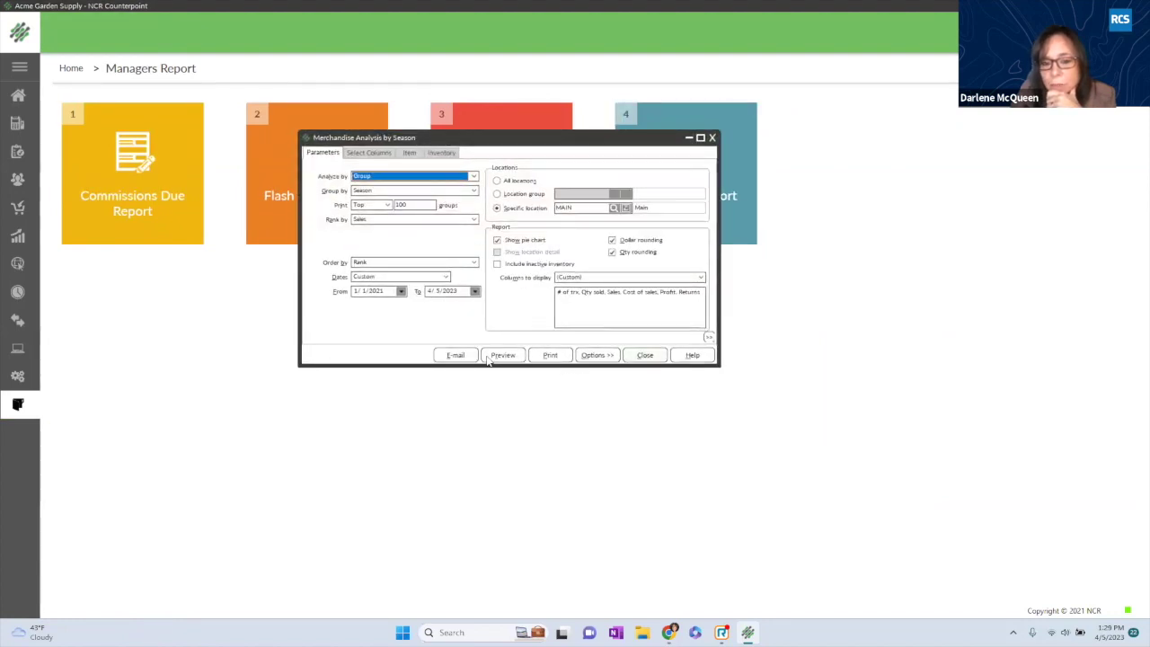
click(491, 357)
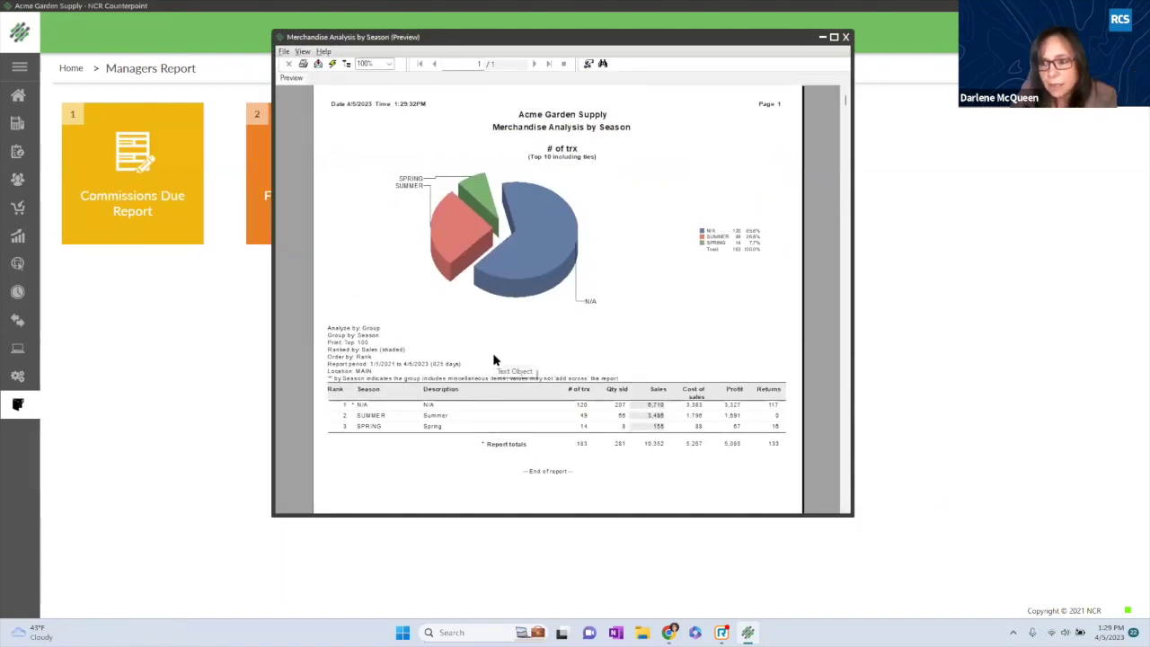
click(847, 38)
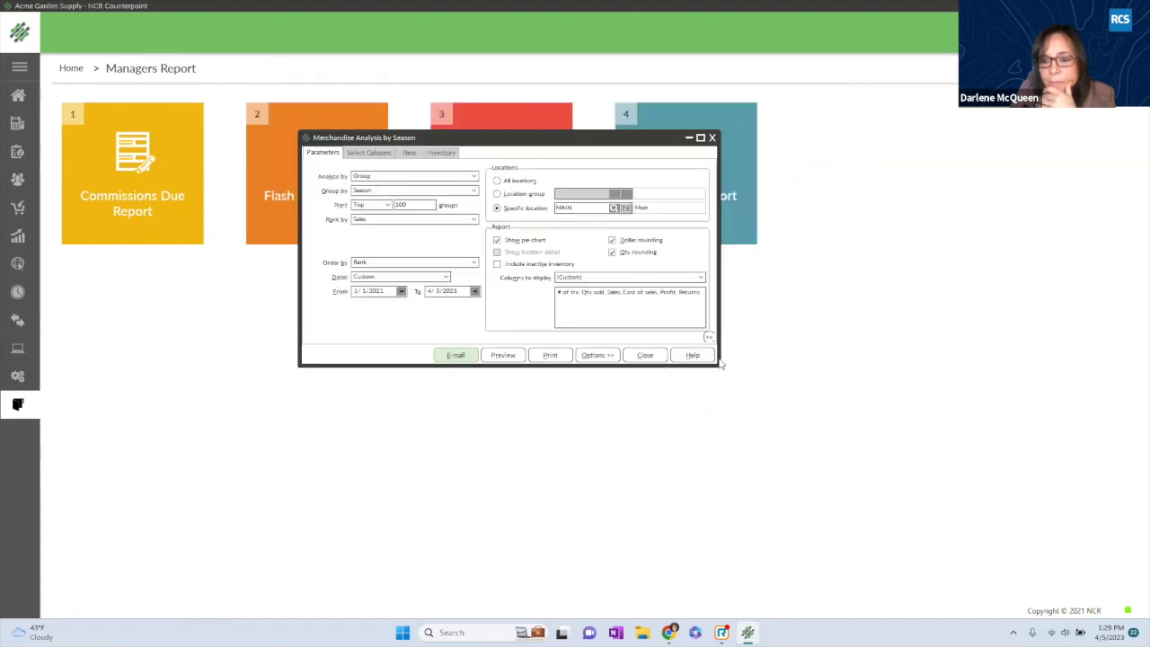
click(645, 354)
click(18, 95)
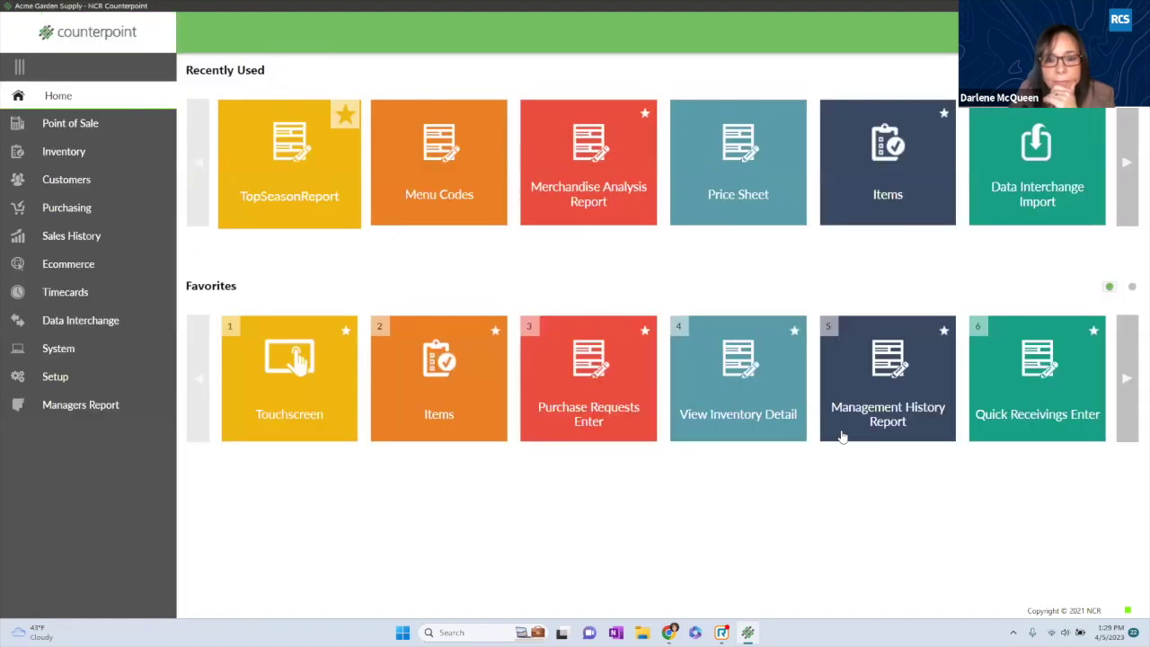